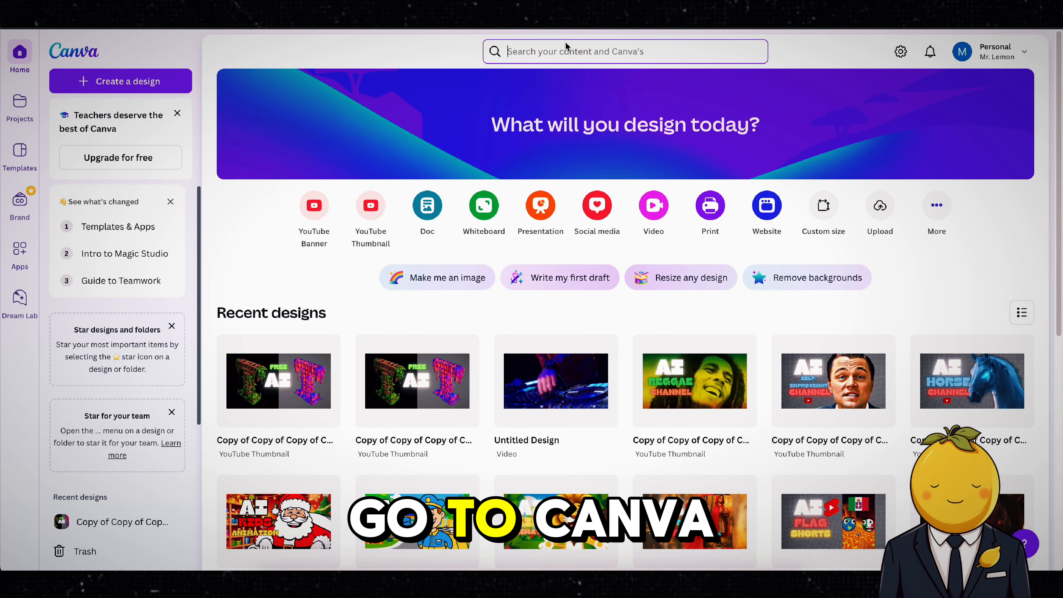
# Step: Search for "youtube short", choose the YouTube Shorts 1080 × 1920 px format and create a blank design
pyautogui.click(566, 45)
pyautogui.write('youtube short')
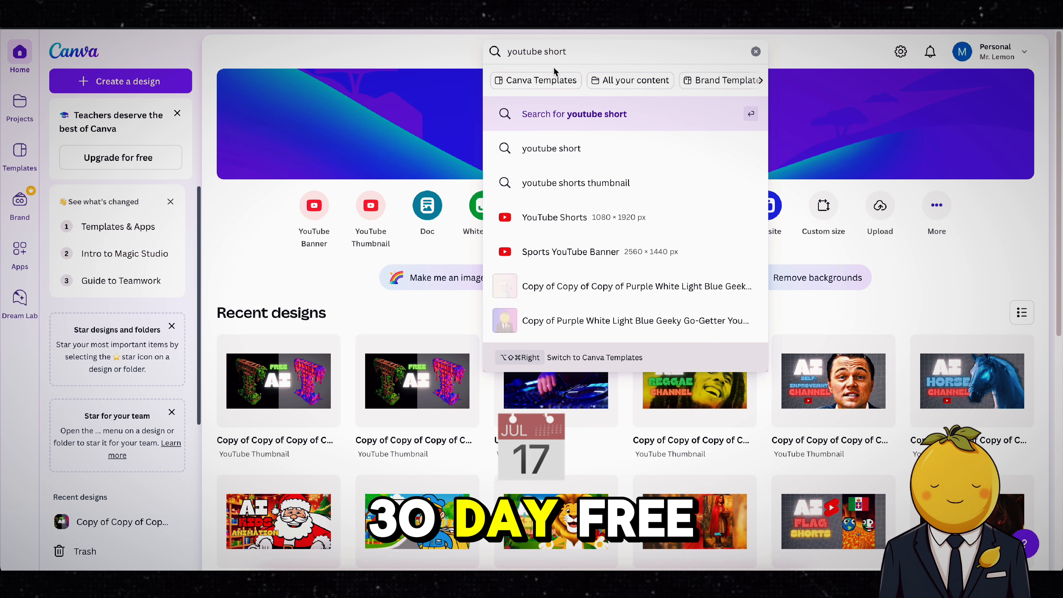
pyautogui.click(567, 208)
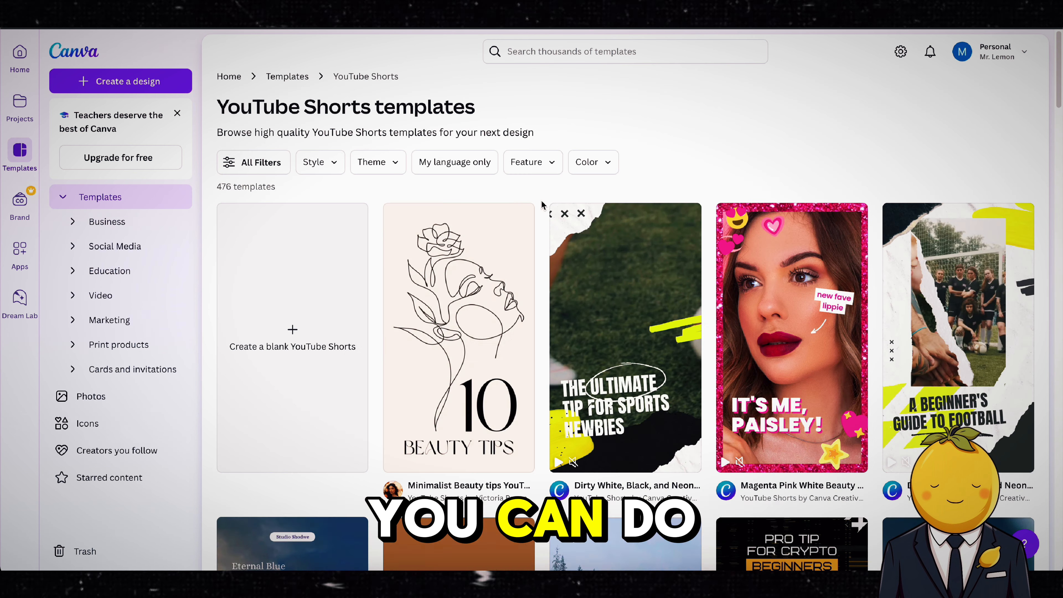
pyautogui.click(297, 297)
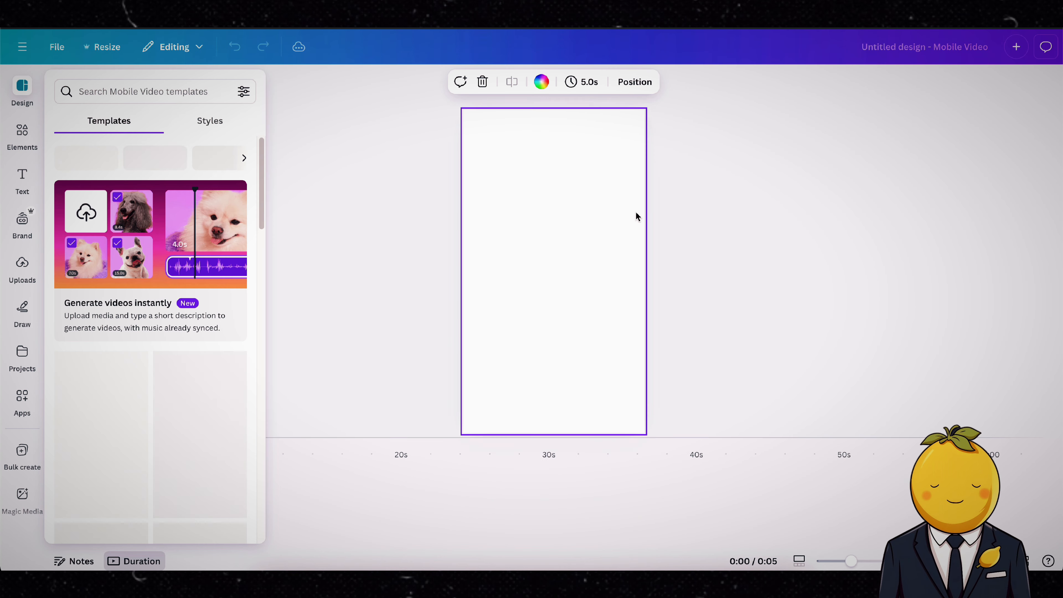
# Step: Search the elements library for "wood cartoon" graphics
pyautogui.click(23, 134)
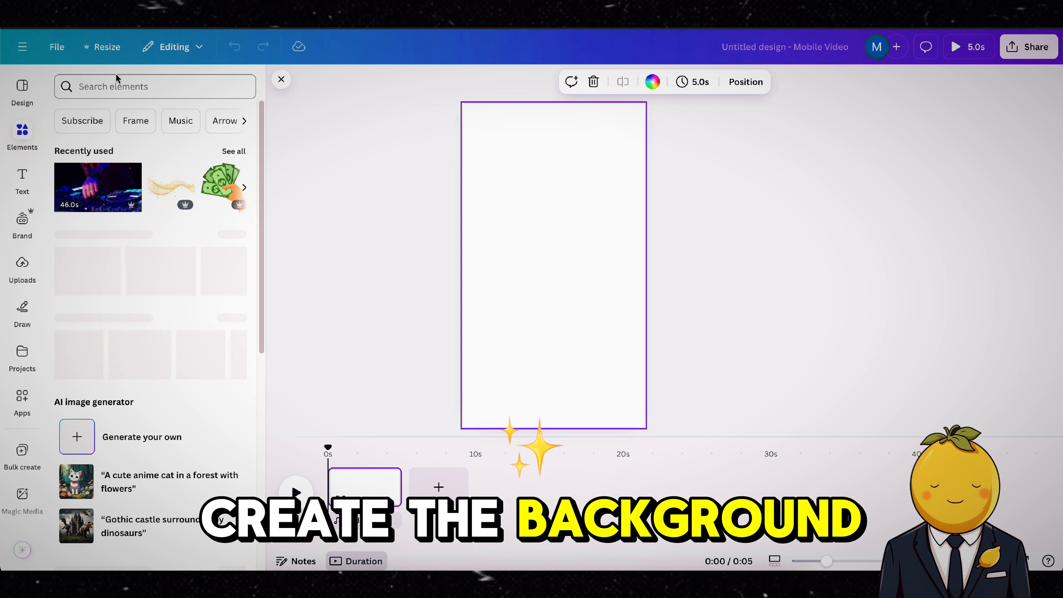
pyautogui.click(127, 84)
pyautogui.write('wood carto')
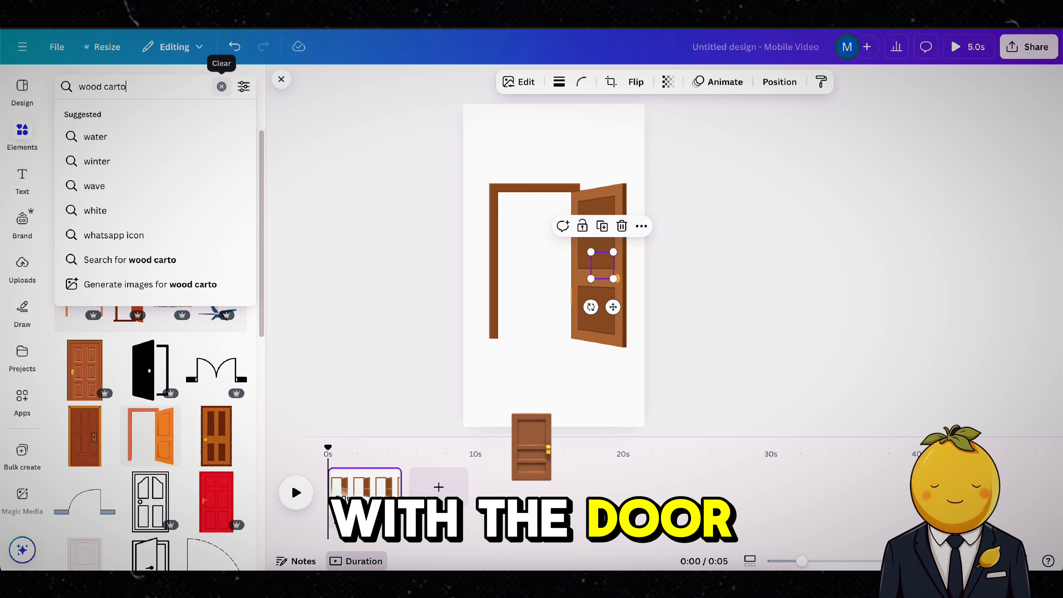
pyautogui.write('on')
pyautogui.press('Return')
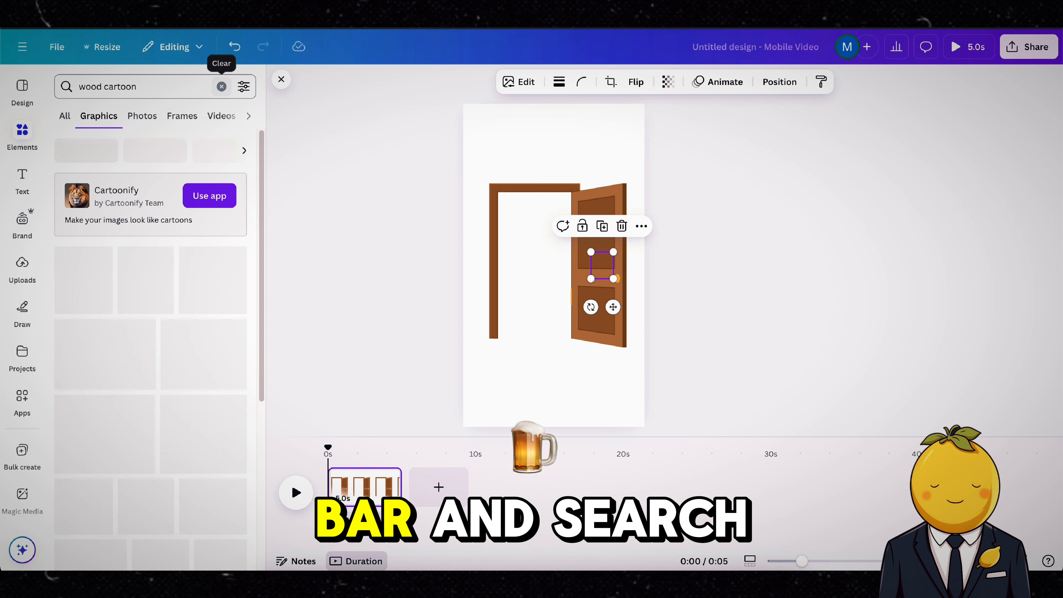
# Step: Add a horizontal wooden plank graphic and enlarge it to cover the whole page as the wall
pyautogui.scroll(-1, 158, 330)
pyautogui.click(84, 377)
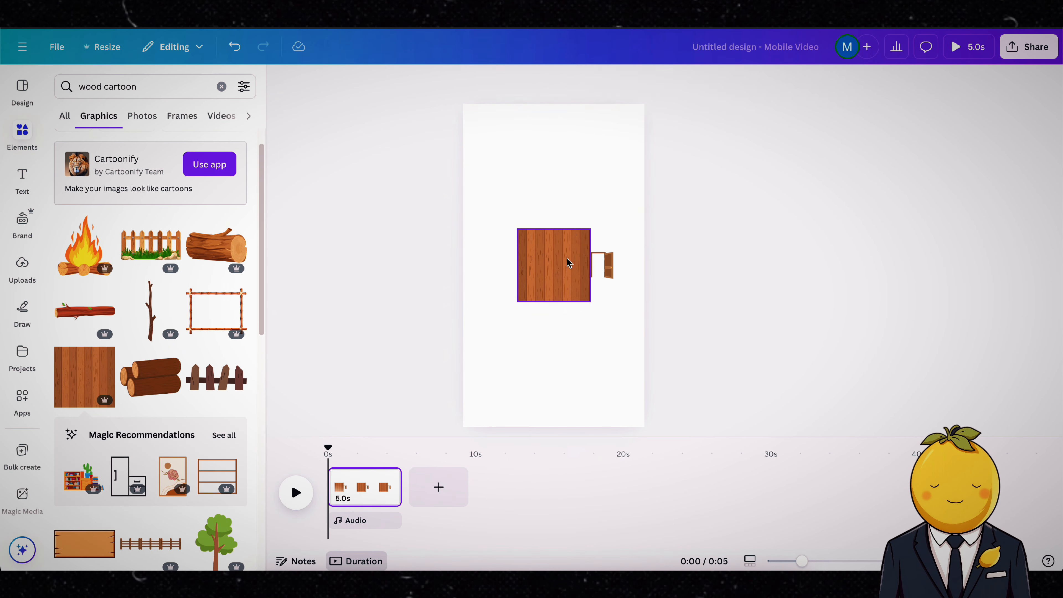
pyautogui.moveTo(553, 320); pyautogui.dragTo(504, 269)
pyautogui.moveTo(503, 268); pyautogui.dragTo(504, 266)
pyautogui.scroll(-10, 147, 432)
pyautogui.moveTo(591, 229); pyautogui.dragTo(642, 211)
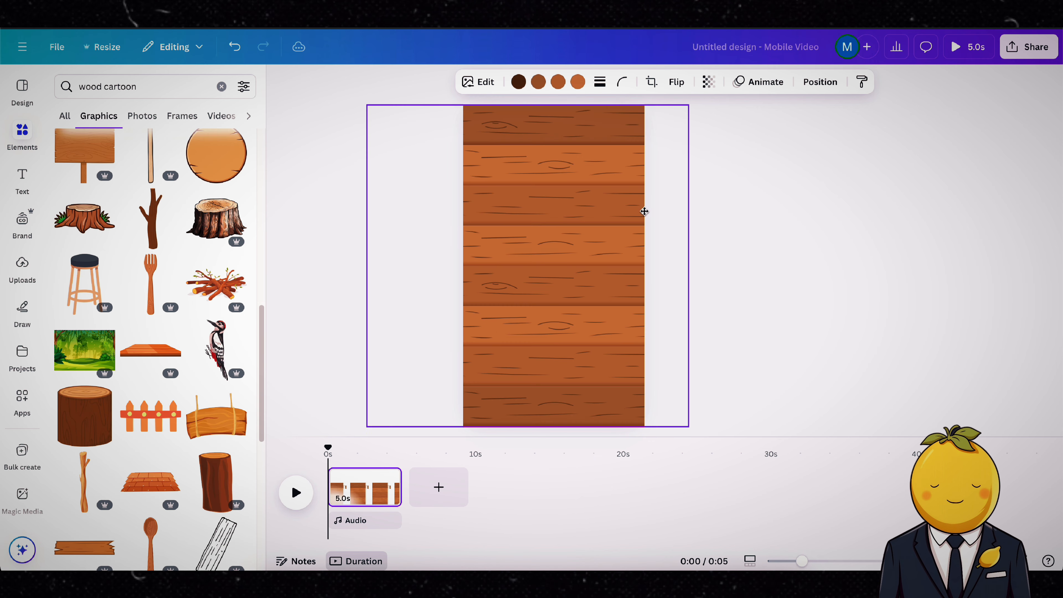
pyautogui.rightClick(561, 207)
# Step: Add the orange wooden floor graphic, enlarge it beyond the page width and place it along the page's lower edge
pyautogui.click(150, 350)
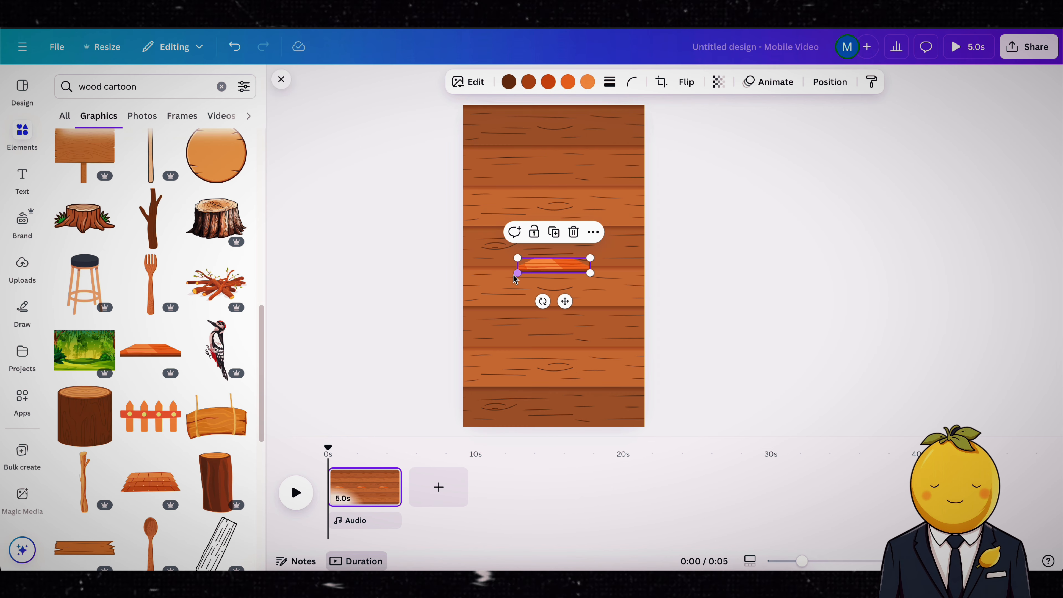
pyautogui.moveTo(535, 266); pyautogui.dragTo(926, 375)
pyautogui.moveTo(591, 354); pyautogui.dragTo(409, 406)
# Step: Search for "door", add the open brown door graphic, and enlarge and centre it on the wall above the floor
pyautogui.write('door')
pyautogui.press('Return')
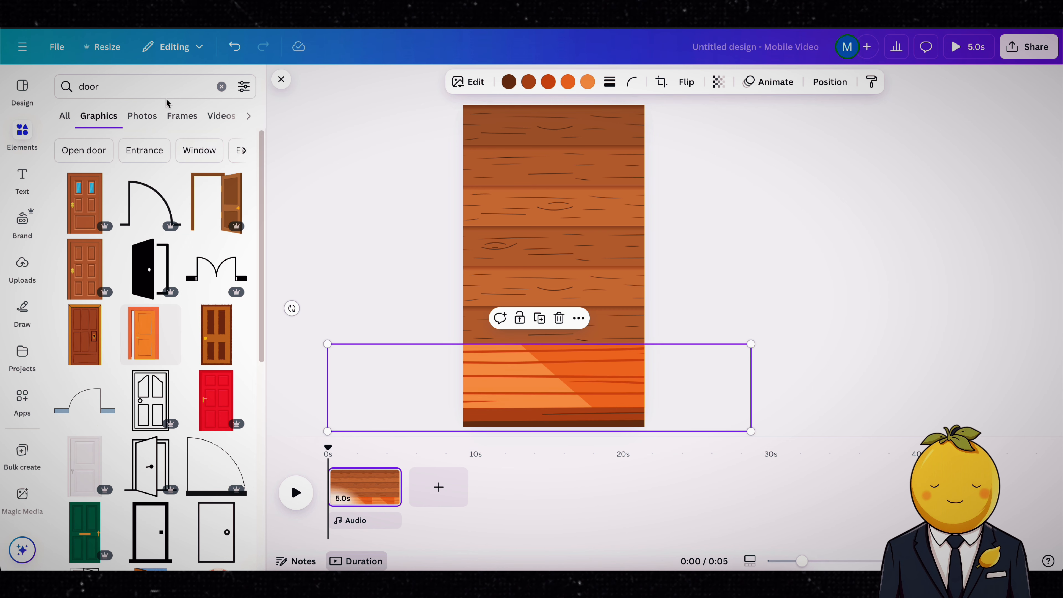
pyautogui.click(210, 209)
pyautogui.moveTo(565, 278); pyautogui.dragTo(670, 404)
pyautogui.moveTo(626, 323); pyautogui.dragTo(575, 275)
pyautogui.click(524, 176)
pyautogui.click(483, 84)
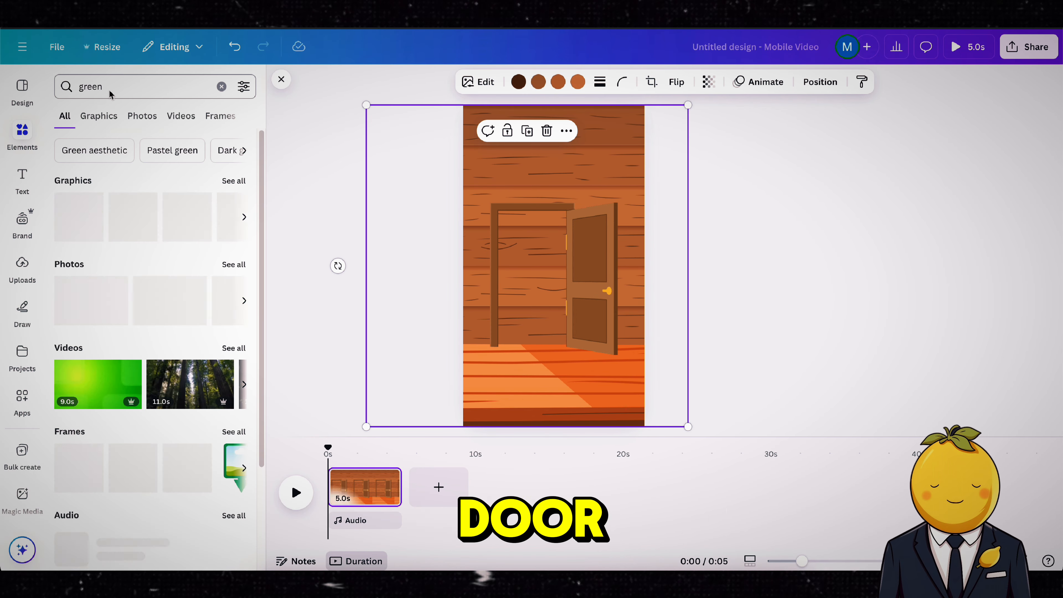
# Step: Add the solid bright green photo and crop its edges so it fills the open doorway
pyautogui.click(172, 308)
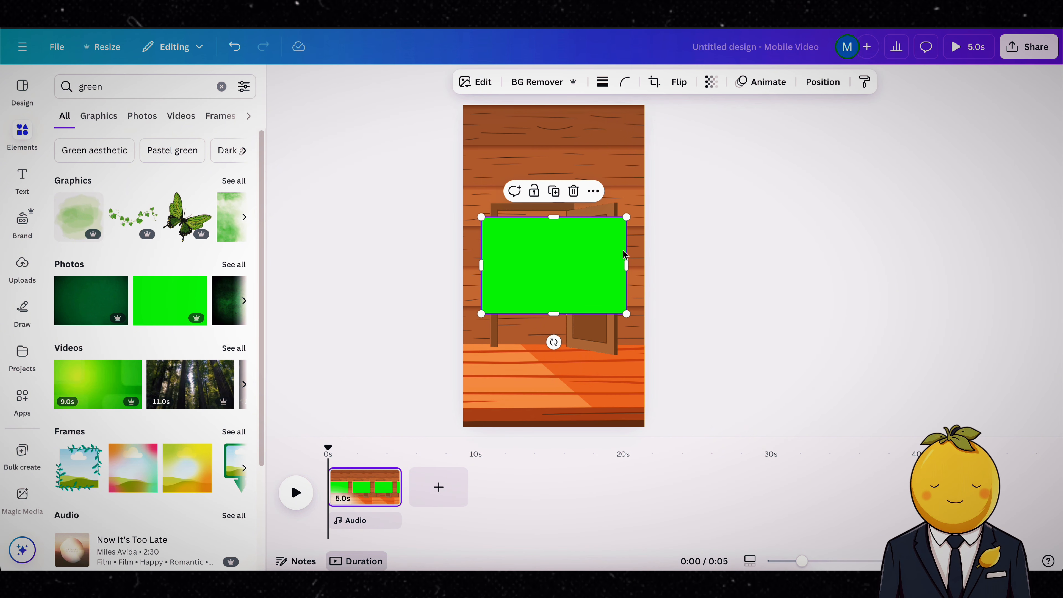
pyautogui.moveTo(627, 263); pyautogui.dragTo(575, 264)
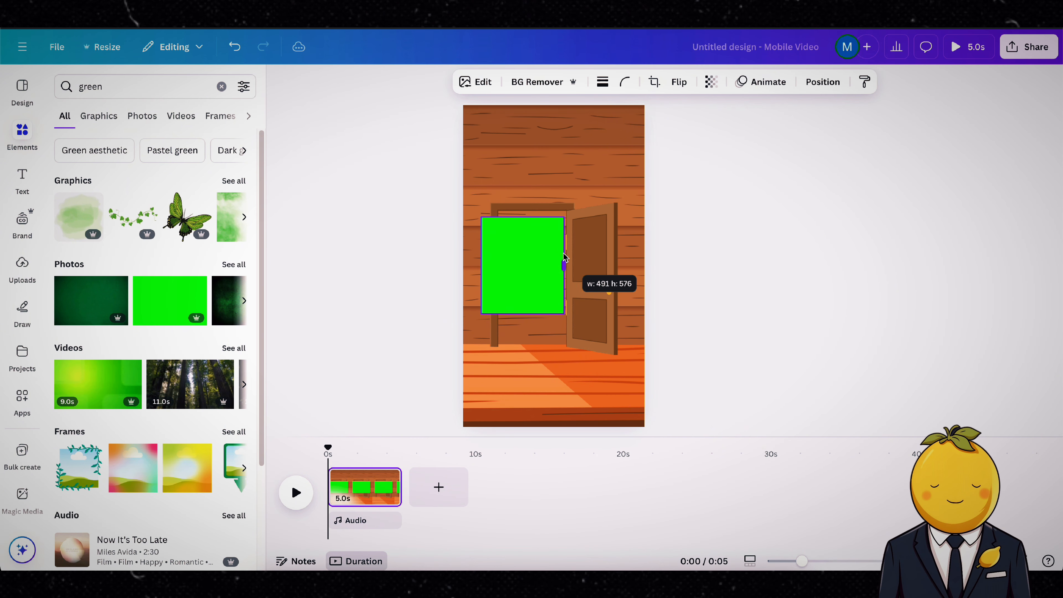
pyautogui.moveTo(529, 222); pyautogui.dragTo(531, 214)
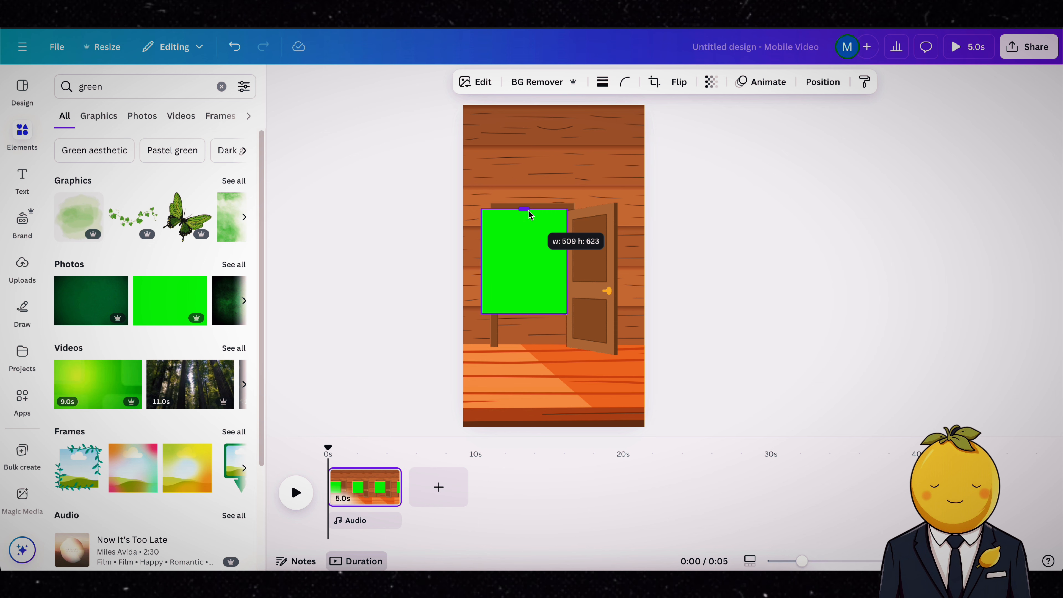
pyautogui.moveTo(482, 257); pyautogui.dragTo(525, 259)
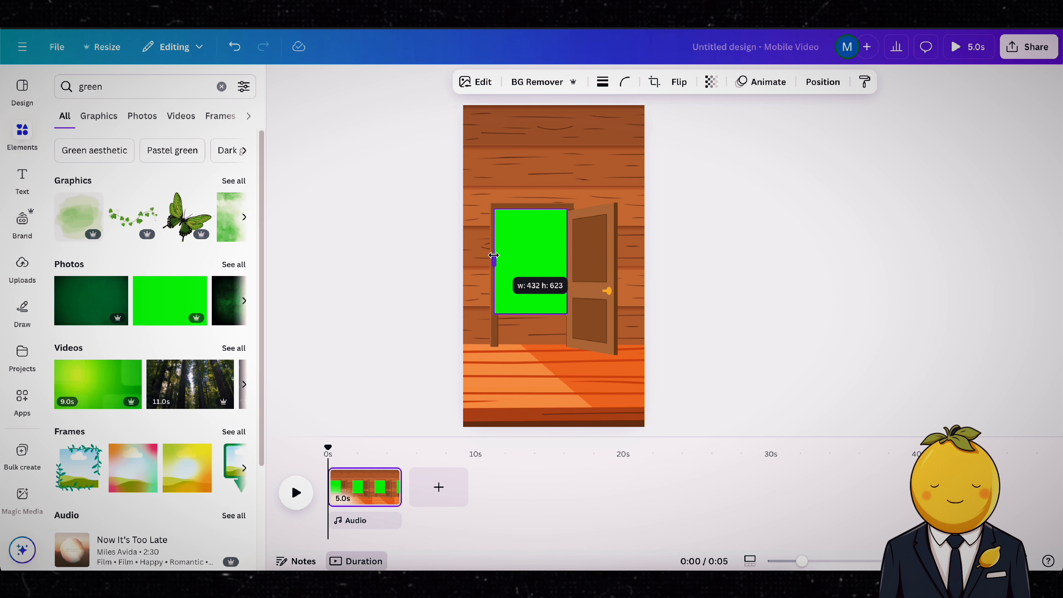
pyautogui.moveTo(539, 318); pyautogui.dragTo(539, 344)
# Step: Download the door scene as a PNG at size 3.125 with a transparent background
pyautogui.click(1028, 46)
pyautogui.click(843, 297)
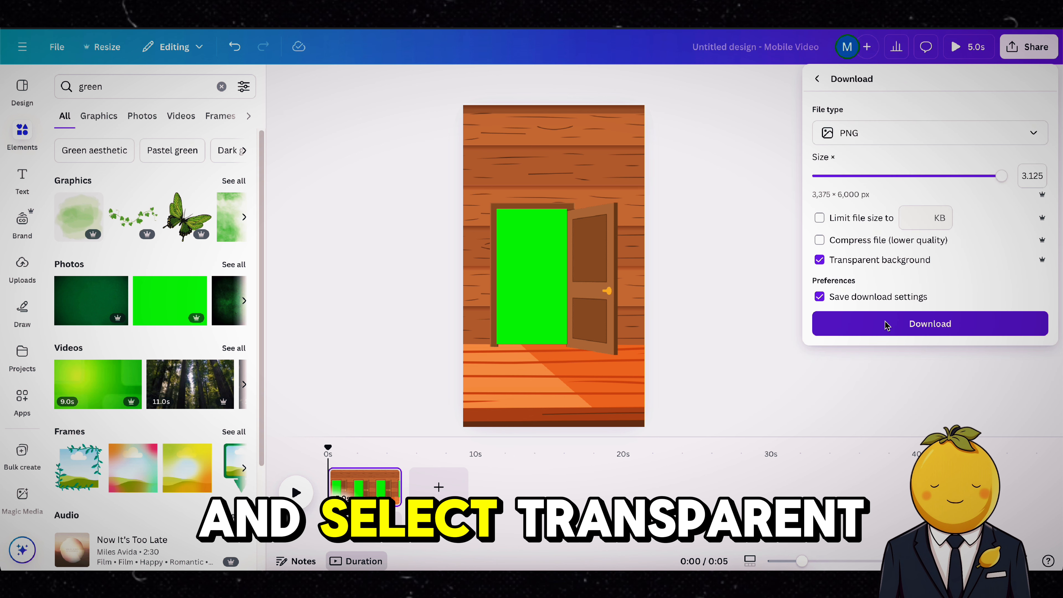
pyautogui.click(885, 326)
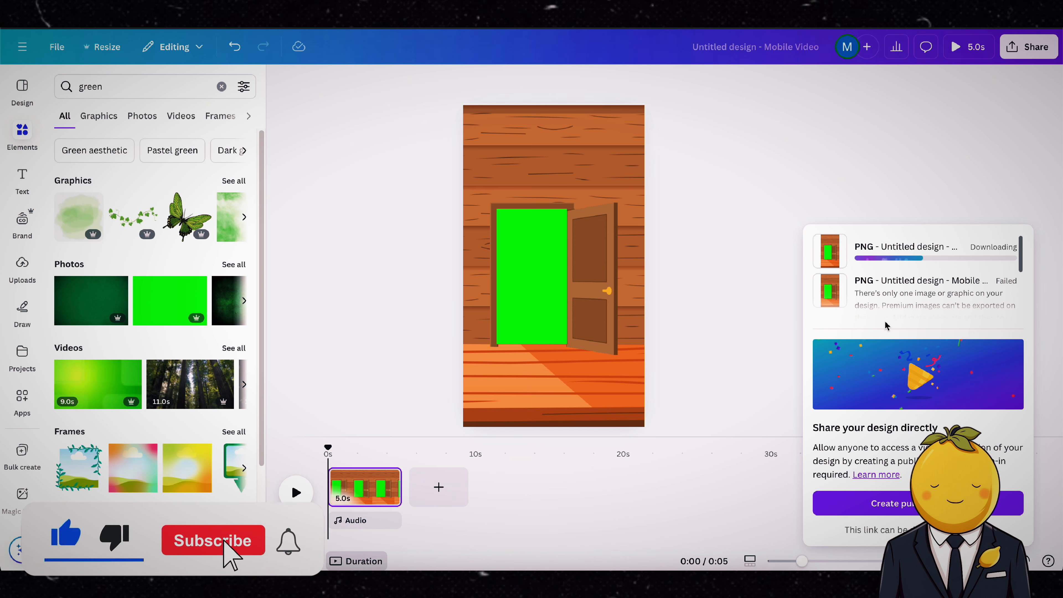
pyautogui.click(750, 347)
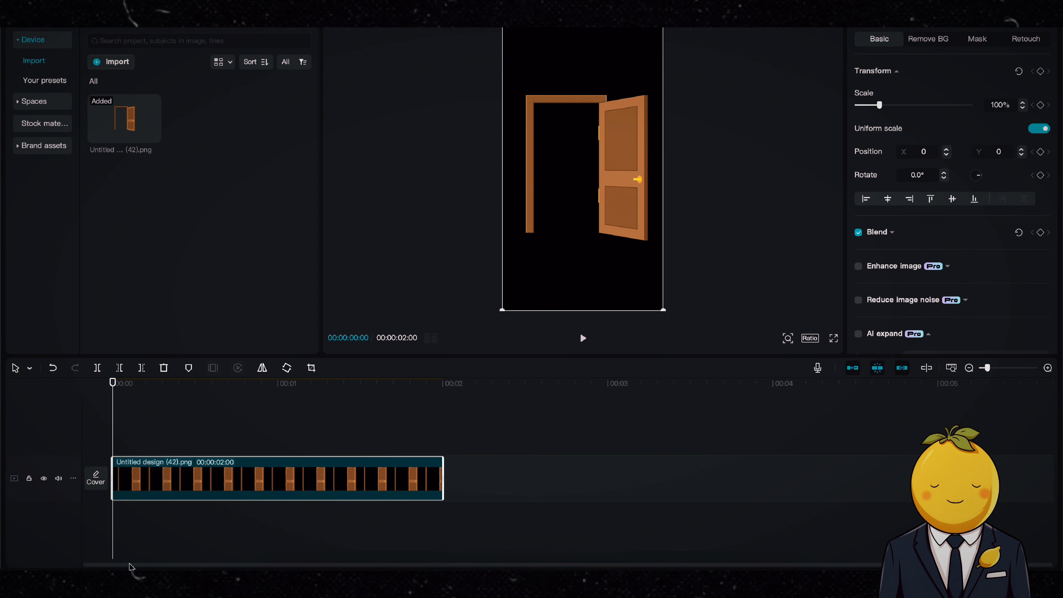
# Step: Place Untitled design (44).png from Downloads on the video timeline and delete the Untitled design (42).png clip
pyautogui.click(628, 164)
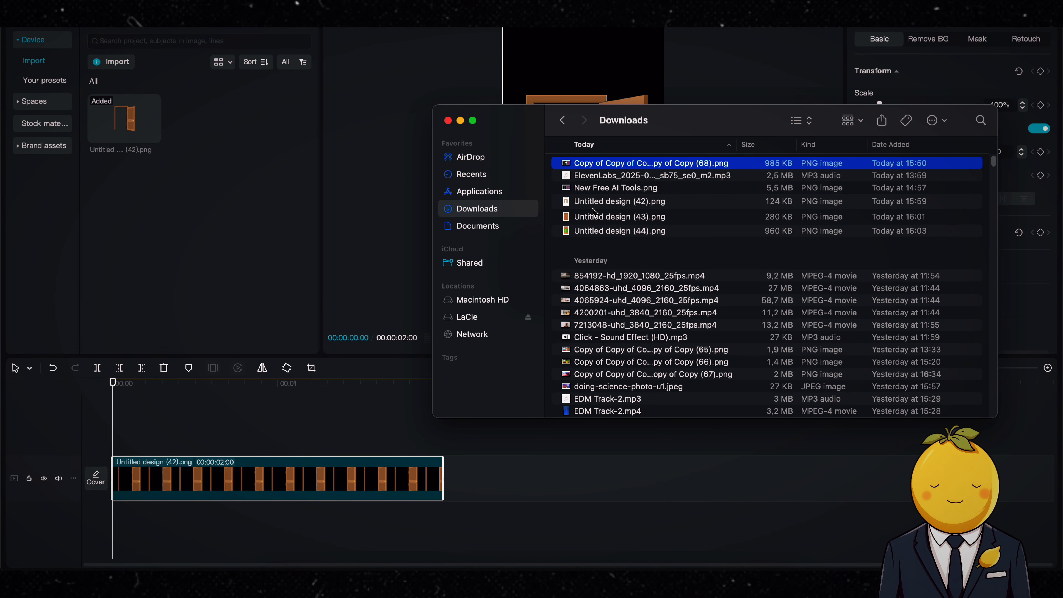
pyautogui.click(601, 232)
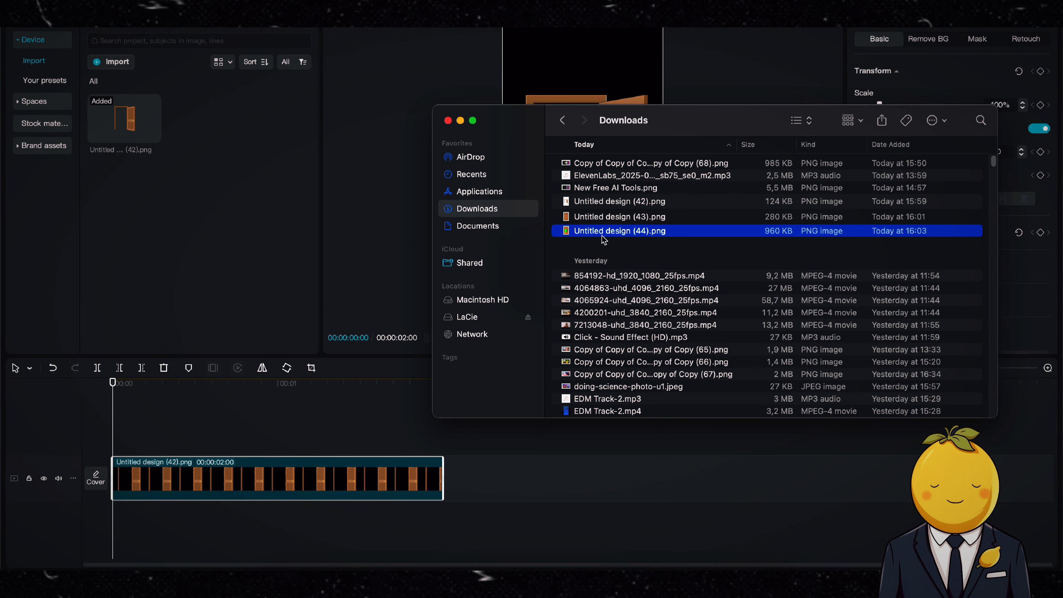
pyautogui.moveTo(240, 423); pyautogui.dragTo(237, 431)
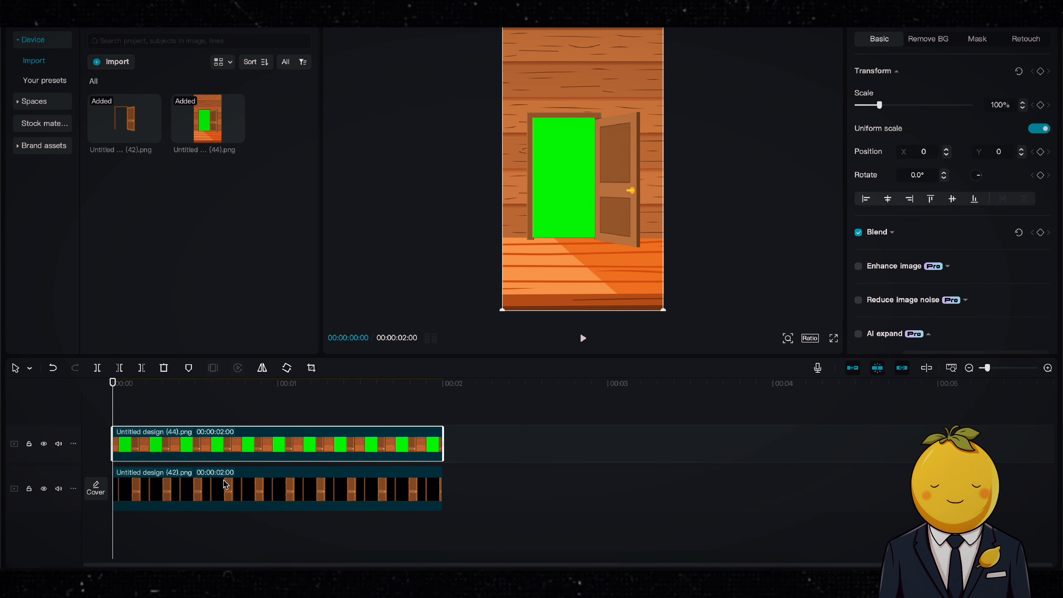
pyautogui.press('BackSpace')
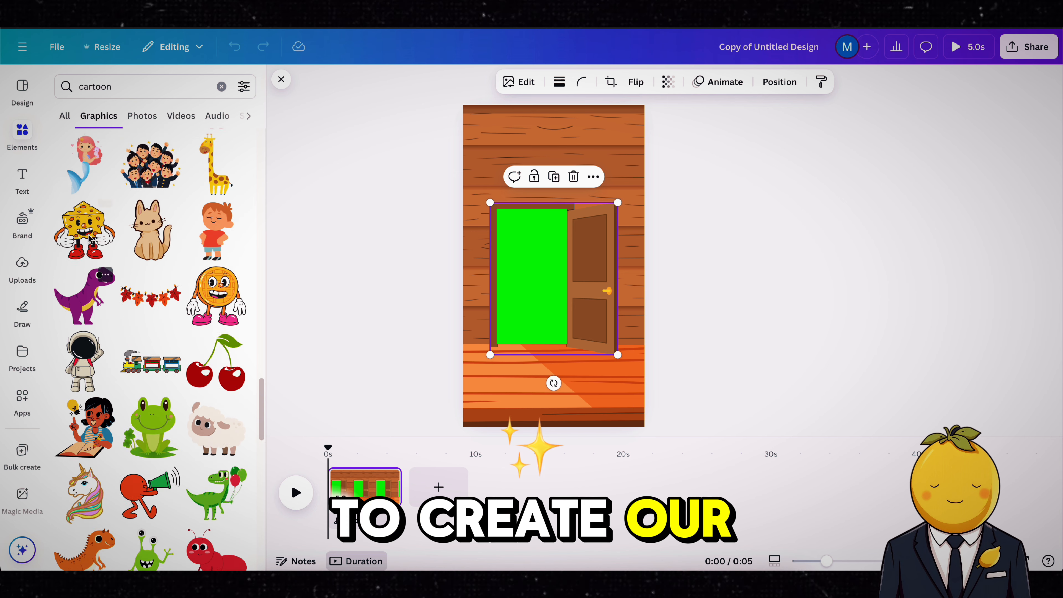
# Step: Add the cartoon cheese character, enlarge it to nearly the page width and position it in front of the door
pyautogui.click(89, 238)
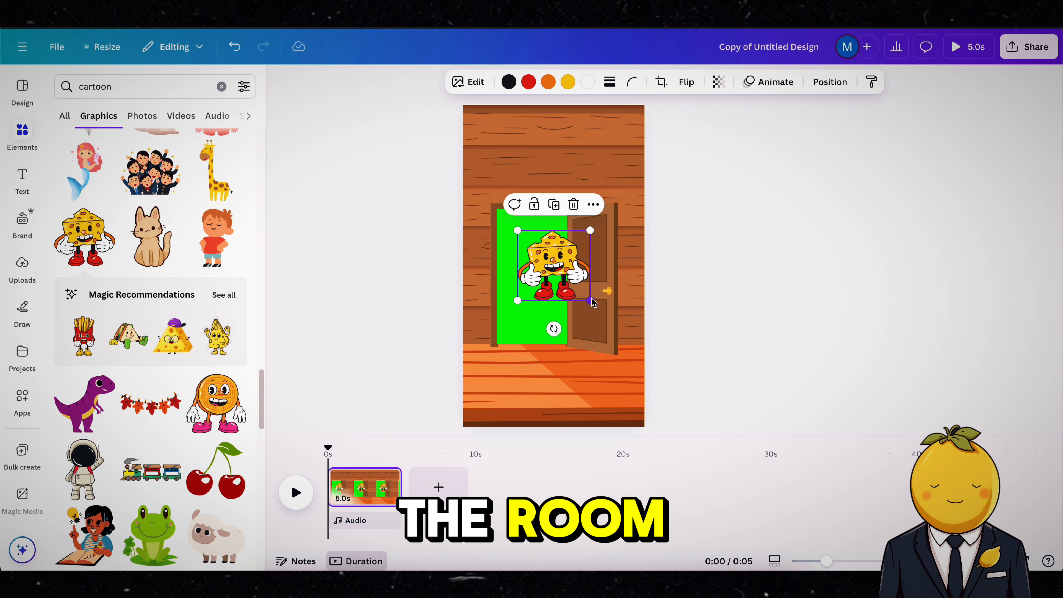
pyautogui.moveTo(590, 301); pyautogui.dragTo(683, 387)
pyautogui.moveTo(612, 337); pyautogui.dragTo(569, 320)
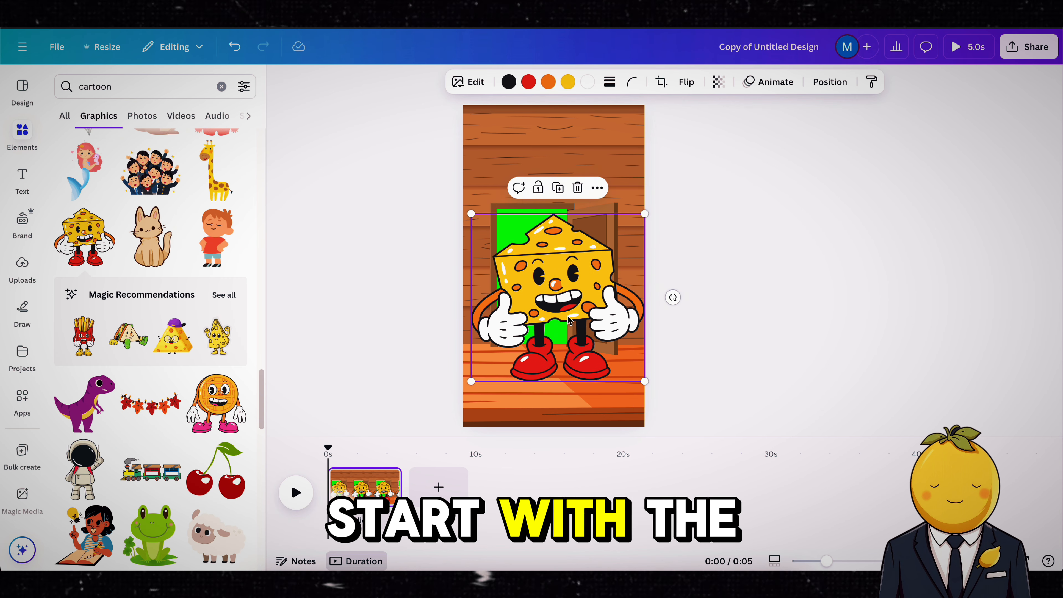
# Step: Delete the wooden wall, door, green doorway fill and floor, keeping the cheese character
pyautogui.moveTo(380, 147); pyautogui.dragTo(623, 169)
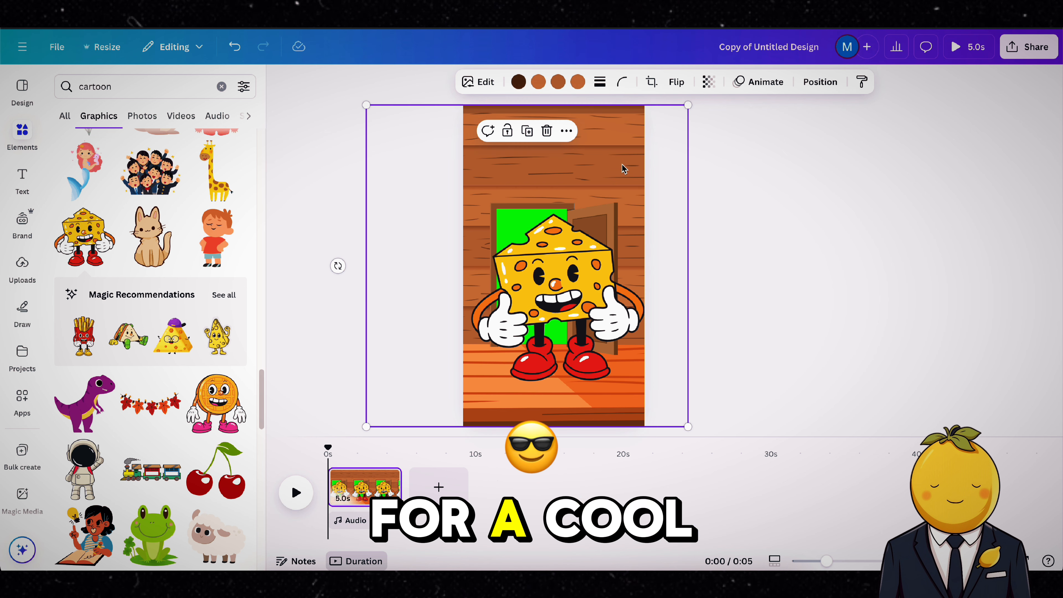
pyautogui.press('Delete')
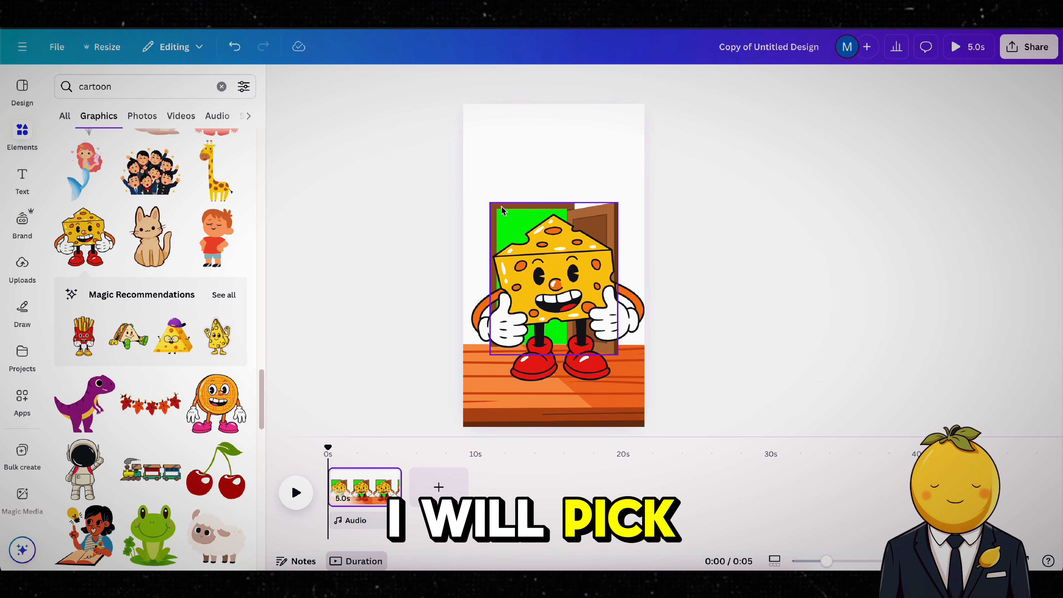
pyautogui.click(512, 208)
pyautogui.press('Delete')
pyautogui.click(508, 219)
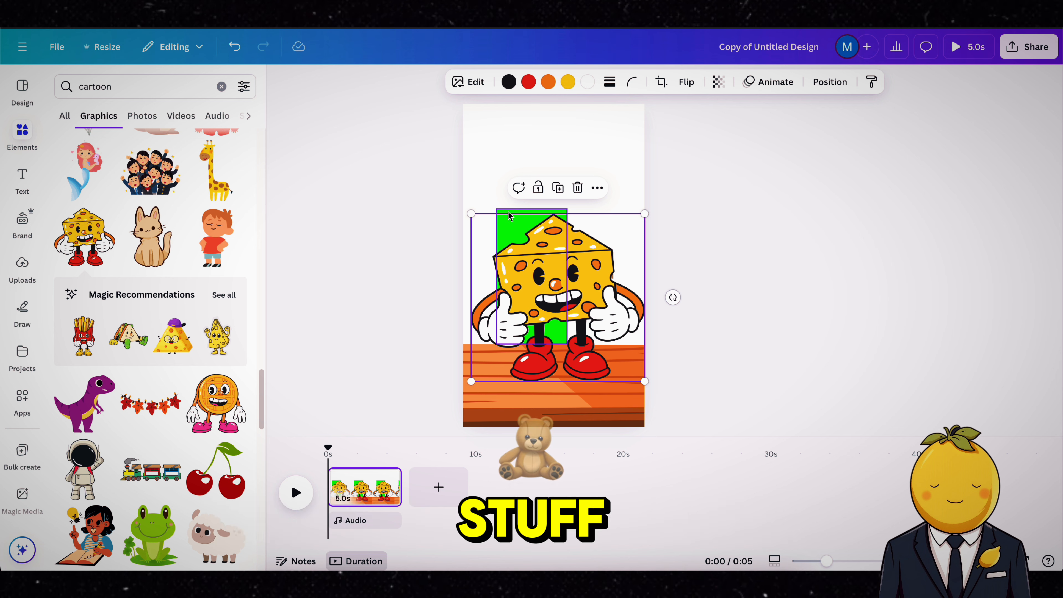
pyautogui.click(508, 211)
pyautogui.press('Delete')
pyautogui.click(502, 418)
pyautogui.press('Delete')
# Step: Move the cheese character up to the middle of the page and size it to about 1032 × 996 px
pyautogui.moveTo(570, 304); pyautogui.dragTo(570, 278)
pyautogui.moveTo(643, 187)
pyautogui.mouseDown()
pyautogui.moveTo(631, 202)
pyautogui.moveTo(651, 194)
pyautogui.mouseUp()
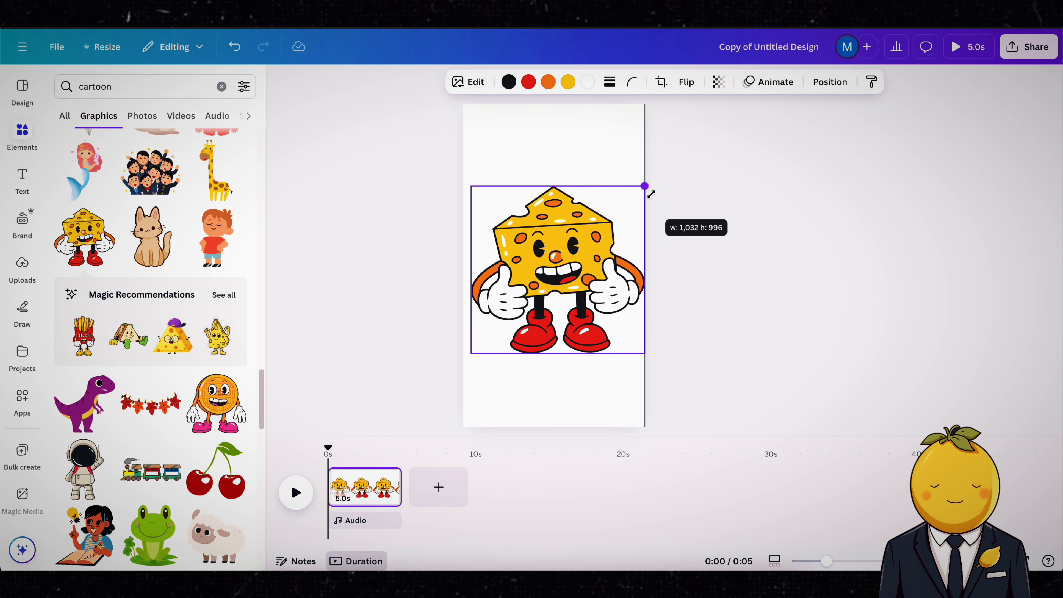
pyautogui.moveTo(582, 245); pyautogui.dragTo(578, 245)
# Step: Search for "cartoon bag", add the brown paper bag by the character's feet and shrink it to about 276 × 268 px
pyautogui.click(130, 89)
pyautogui.write('bag')
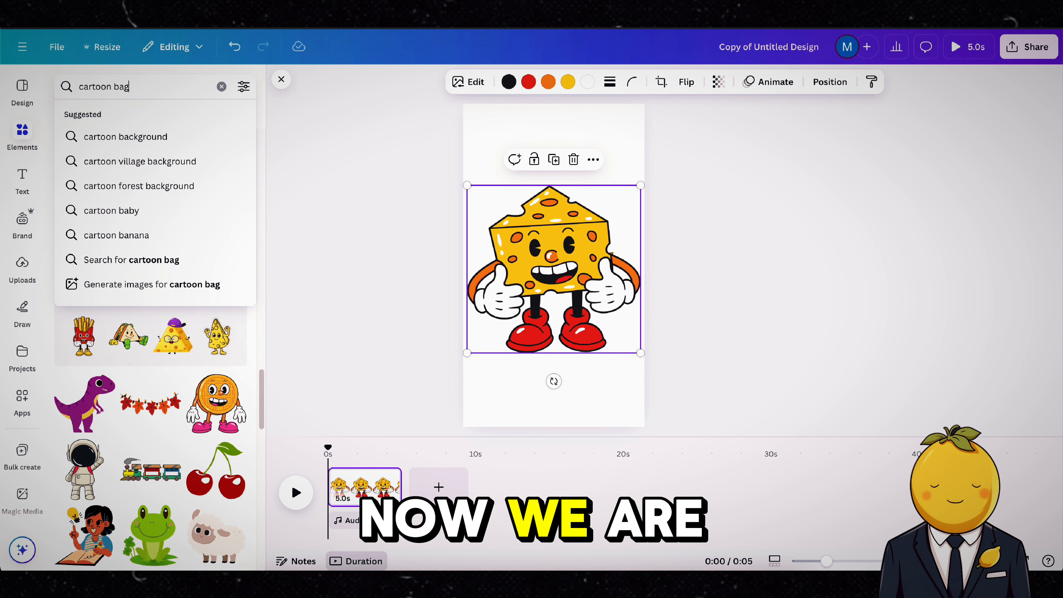
pyautogui.press('Return')
pyautogui.moveTo(221, 288); pyautogui.dragTo(498, 350)
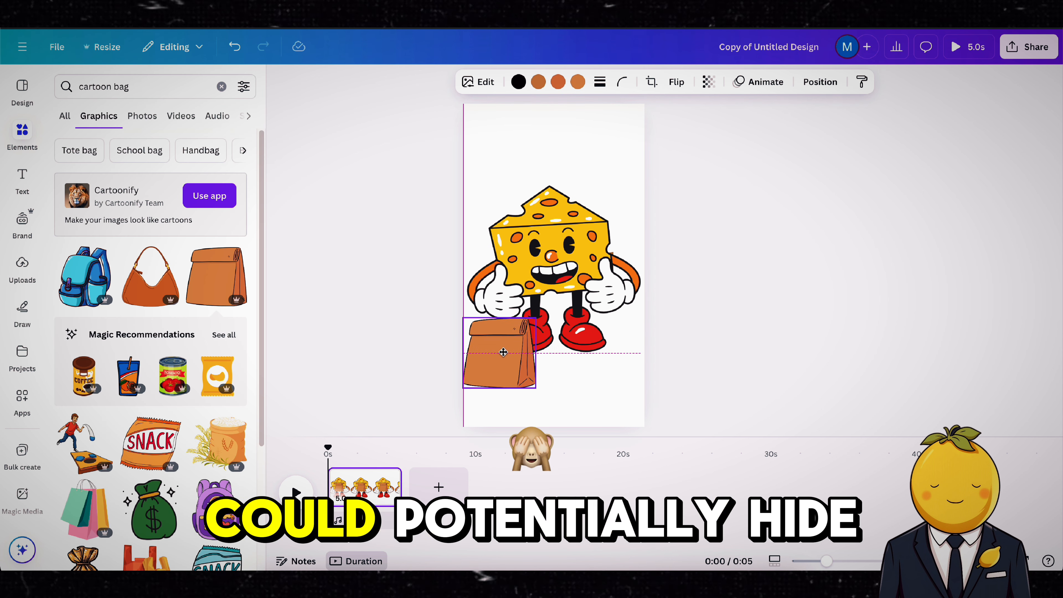
pyautogui.moveTo(526, 310); pyautogui.dragTo(511, 336)
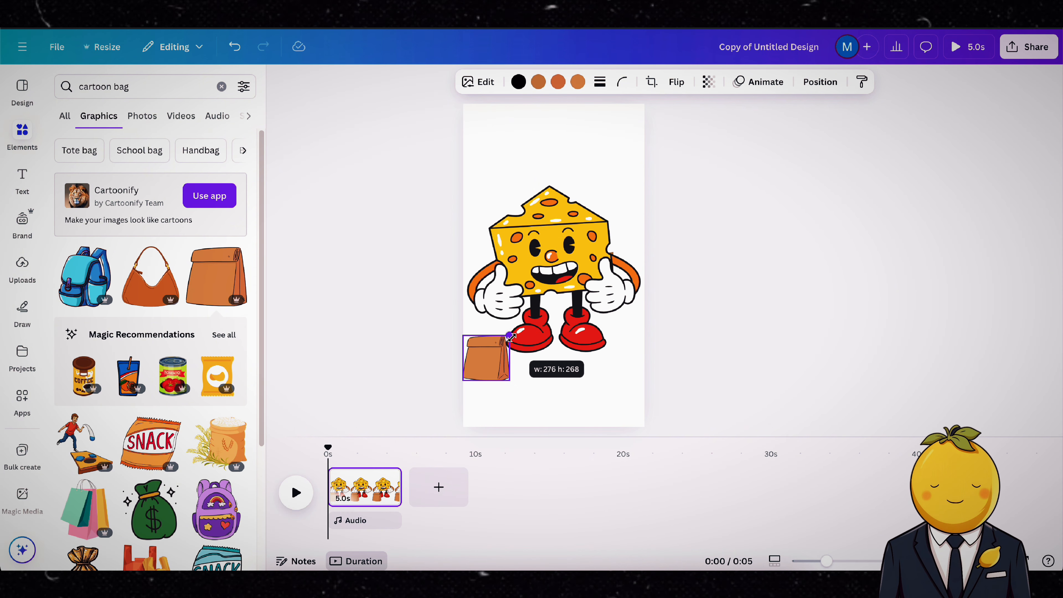
# Step: Bring the paper bag layer above the cheese character and place the bag beside the character's shoes
pyautogui.click(820, 82)
pyautogui.moveTo(155, 231); pyautogui.dragTo(155, 192)
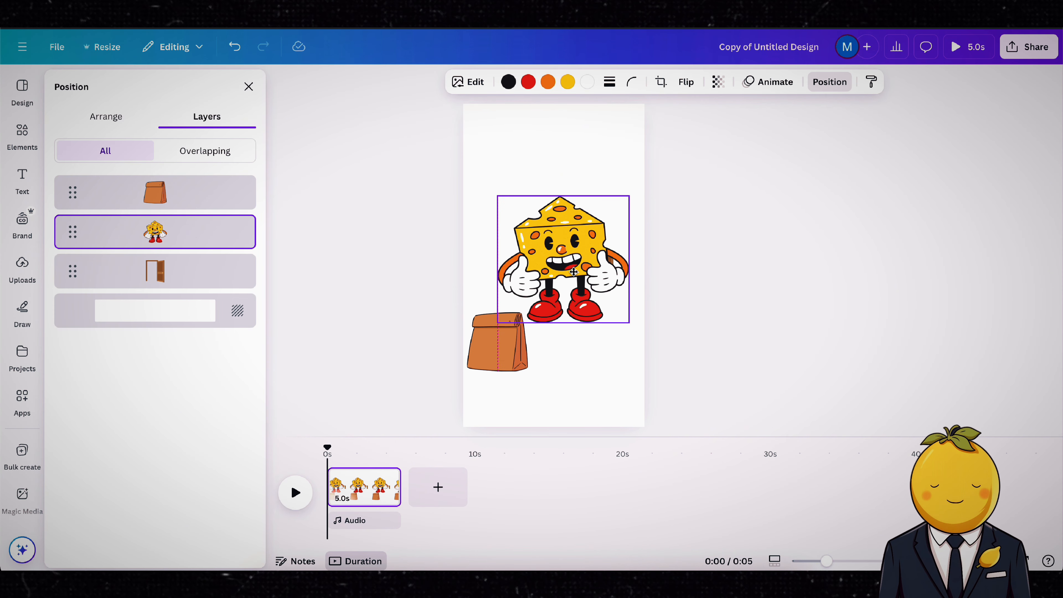
pyautogui.moveTo(527, 371); pyautogui.dragTo(534, 330)
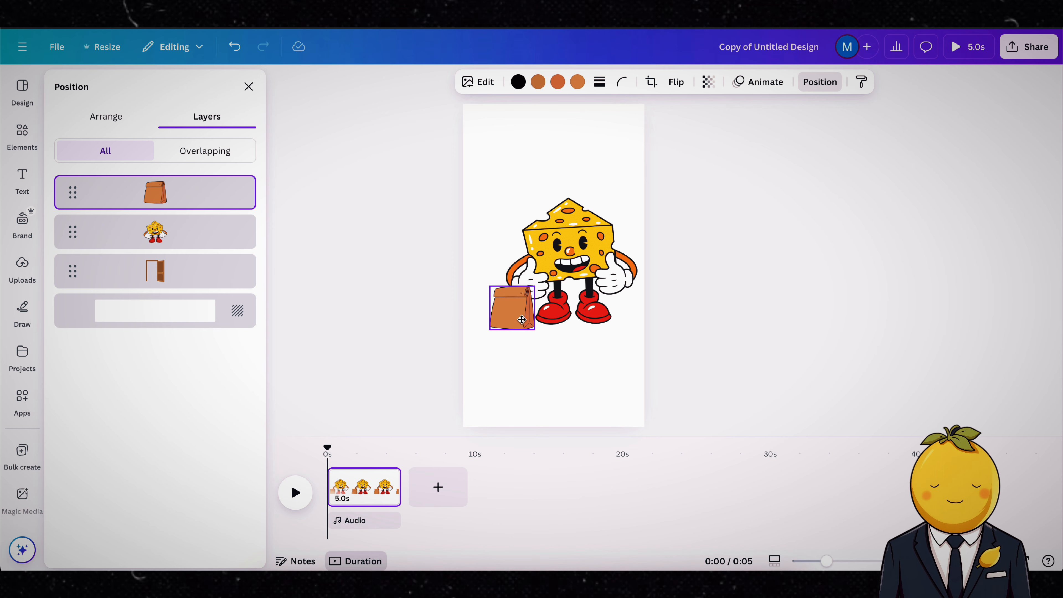
# Step: Download the cheese character with the paper bag as a PNG at 1,080 × 1,920 px with a transparent background
pyautogui.click(1029, 46)
pyautogui.click(838, 282)
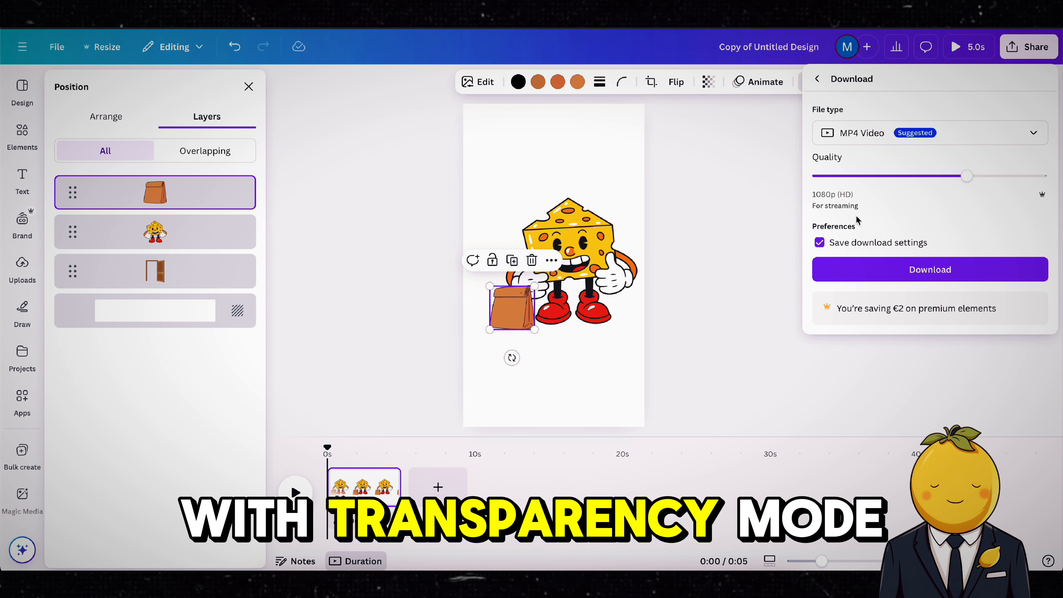
pyautogui.click(905, 135)
pyautogui.click(866, 213)
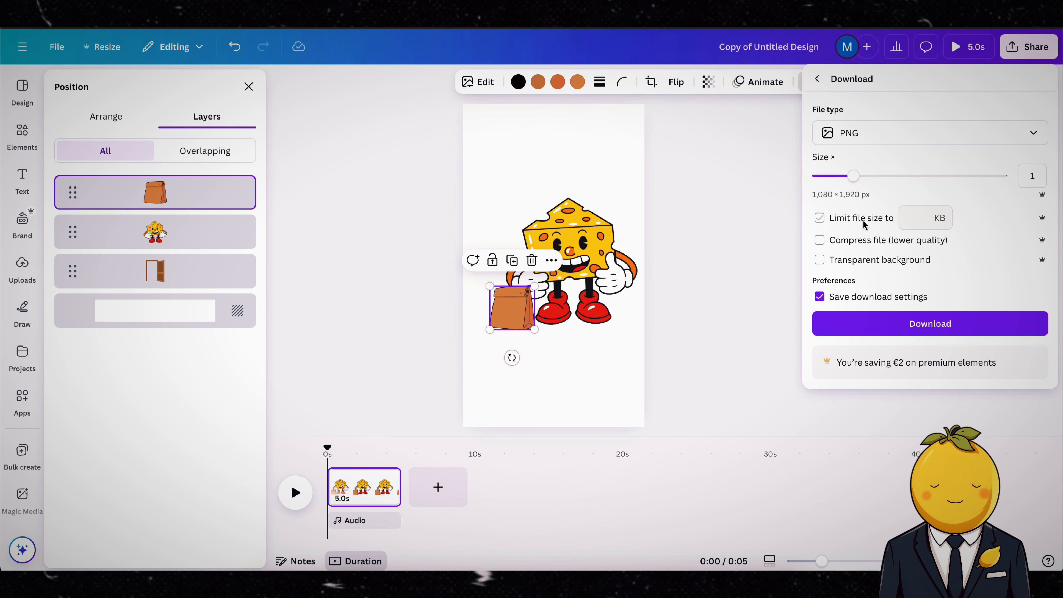
pyautogui.click(844, 259)
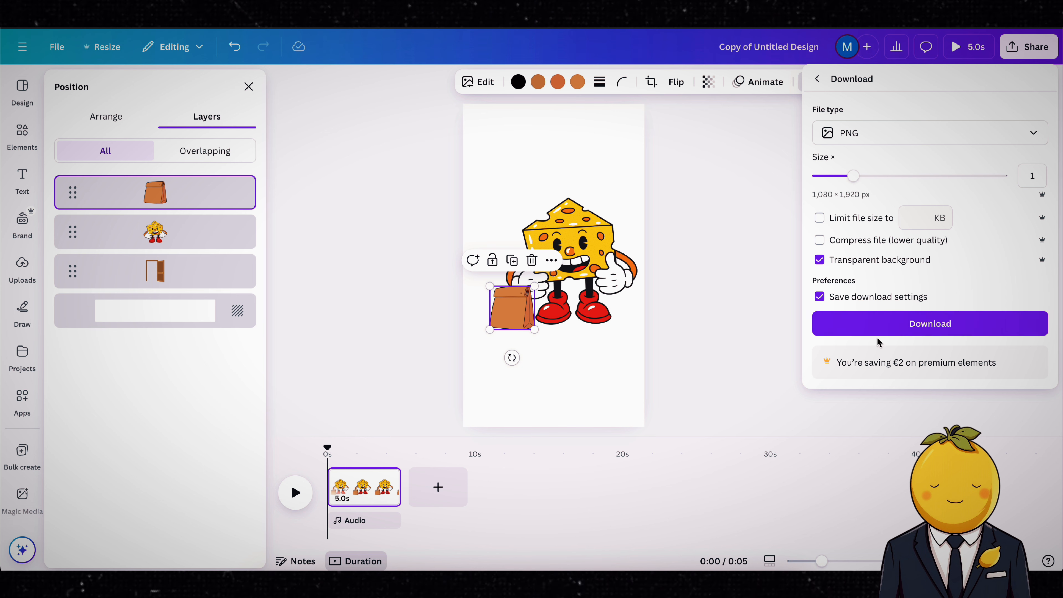
pyautogui.click(880, 328)
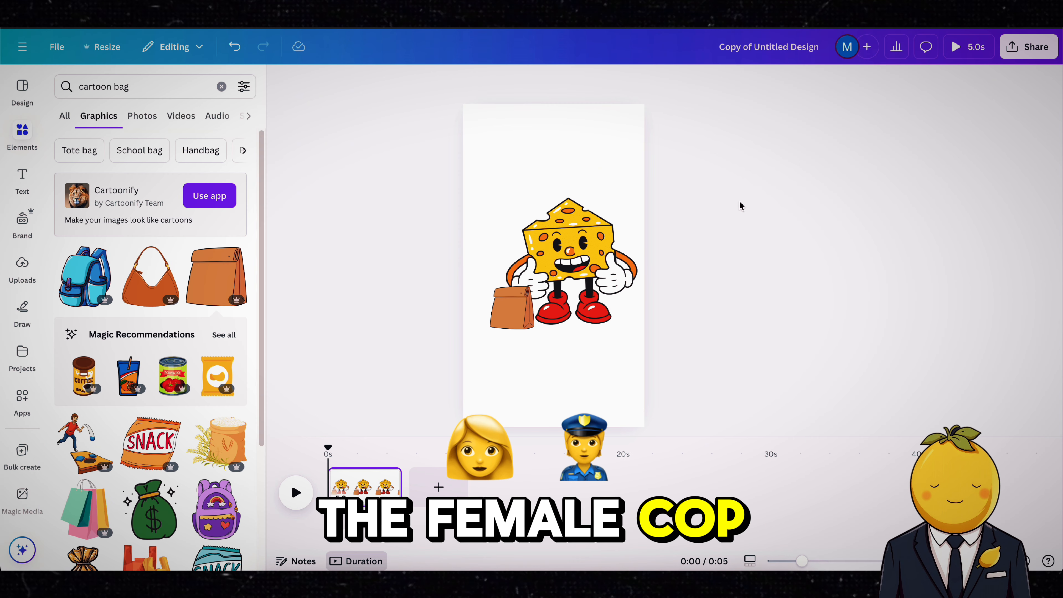
# Step: Replace the cheese character and bag with the long-haired officer from a "cartoon police woman" graphics search, and shrink her to fit the page
pyautogui.moveTo(729, 202); pyautogui.dragTo(506, 320)
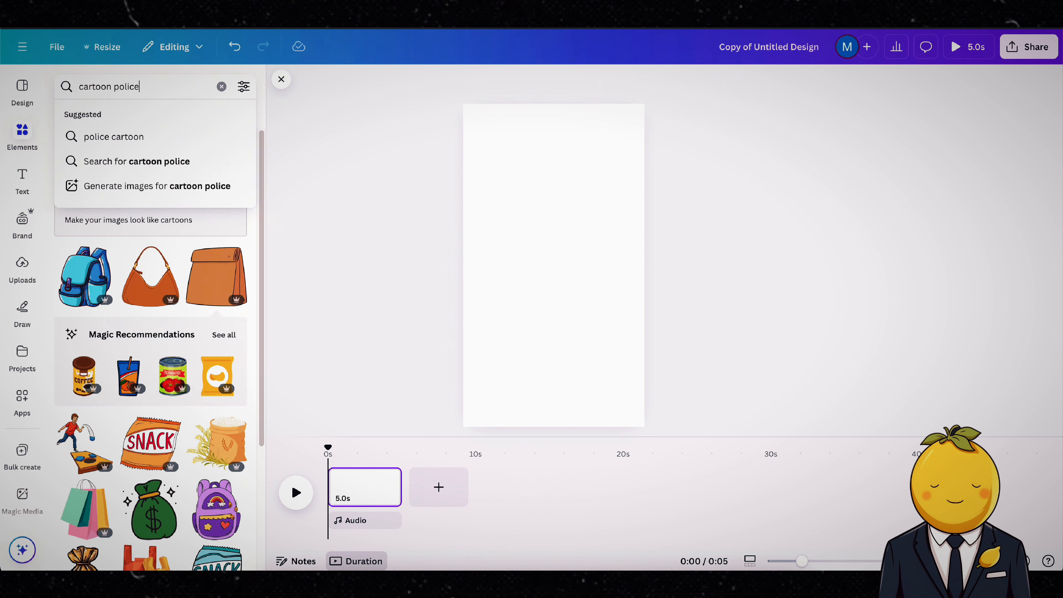
pyautogui.write('woman')
pyautogui.press('Return')
pyautogui.scroll(-5, 121, 274)
pyautogui.scroll(-10, 123, 275)
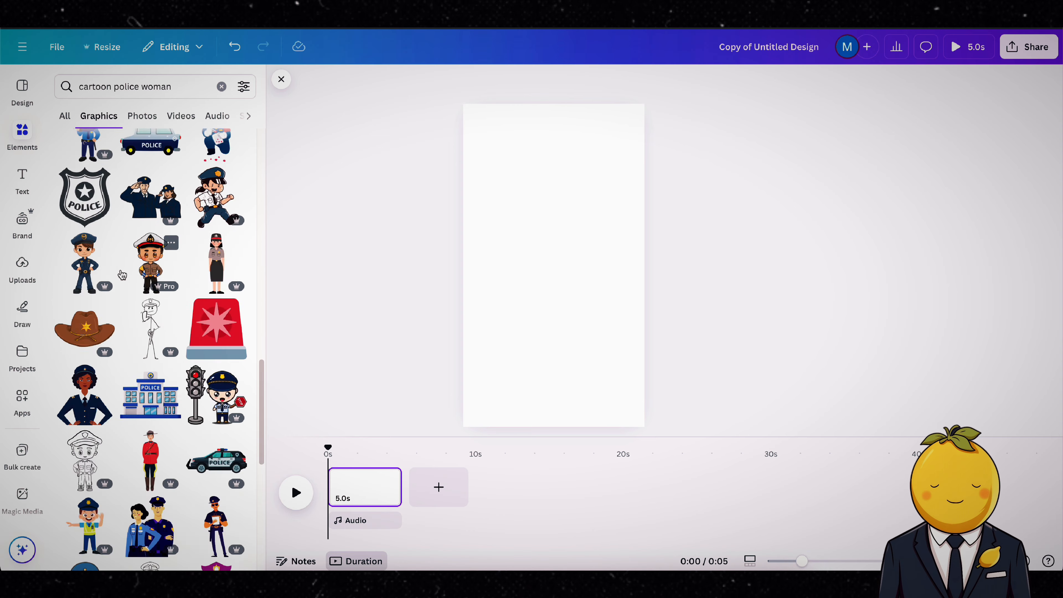
pyautogui.scroll(15, 126, 280)
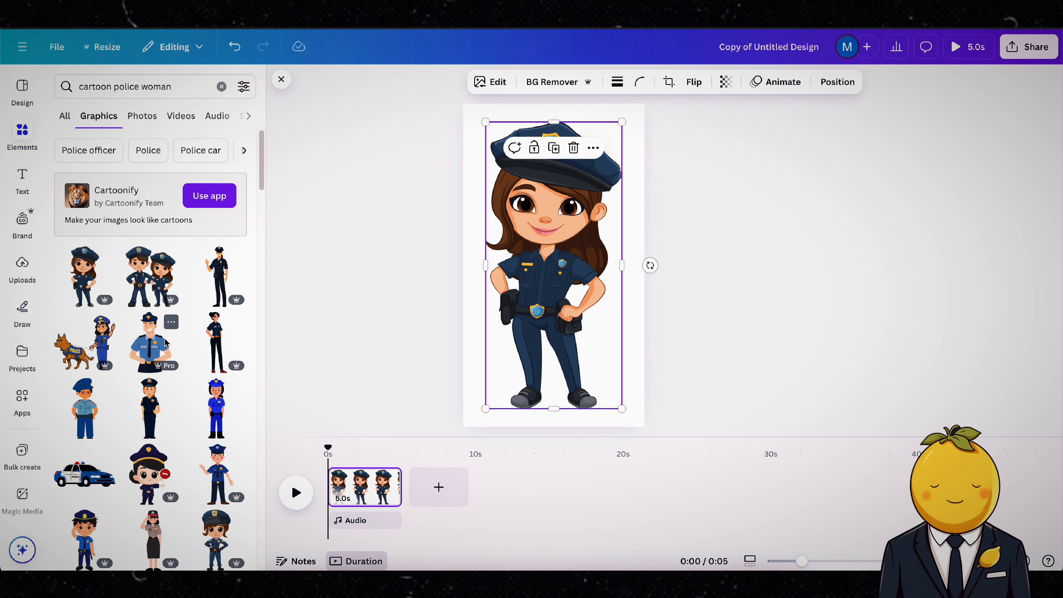
pyautogui.scroll(-2, 166, 343)
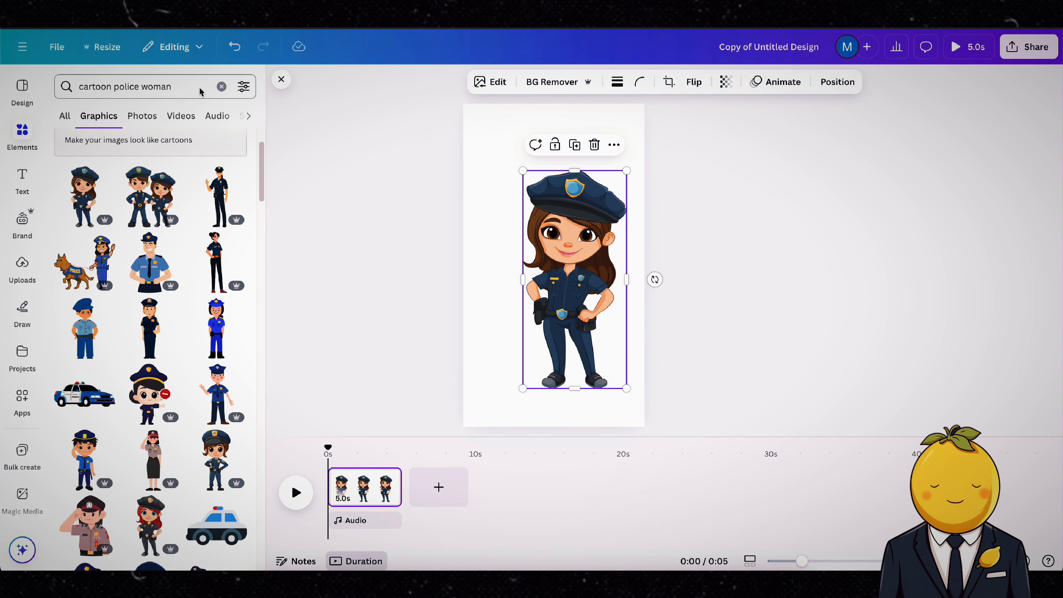
# Step: Search the graphics for "cartoon scan", "mirror cartoon" and "scanner" to look for a handheld scanner
pyautogui.moveTo(111, 86); pyautogui.dragTo(171, 87)
pyautogui.write('scan')
pyautogui.press('Return')
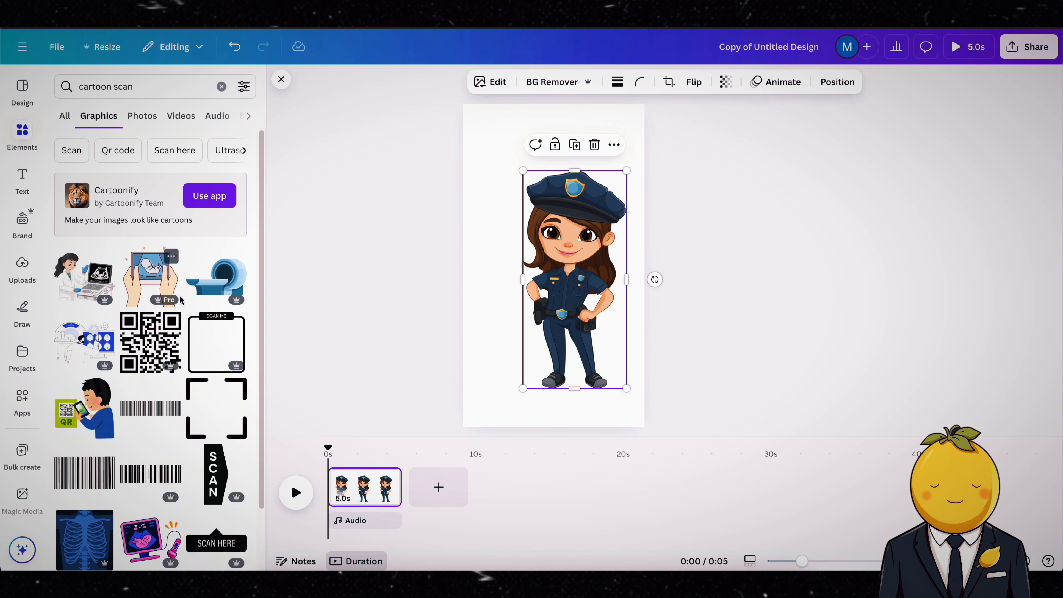
pyautogui.tripleClick(126, 87)
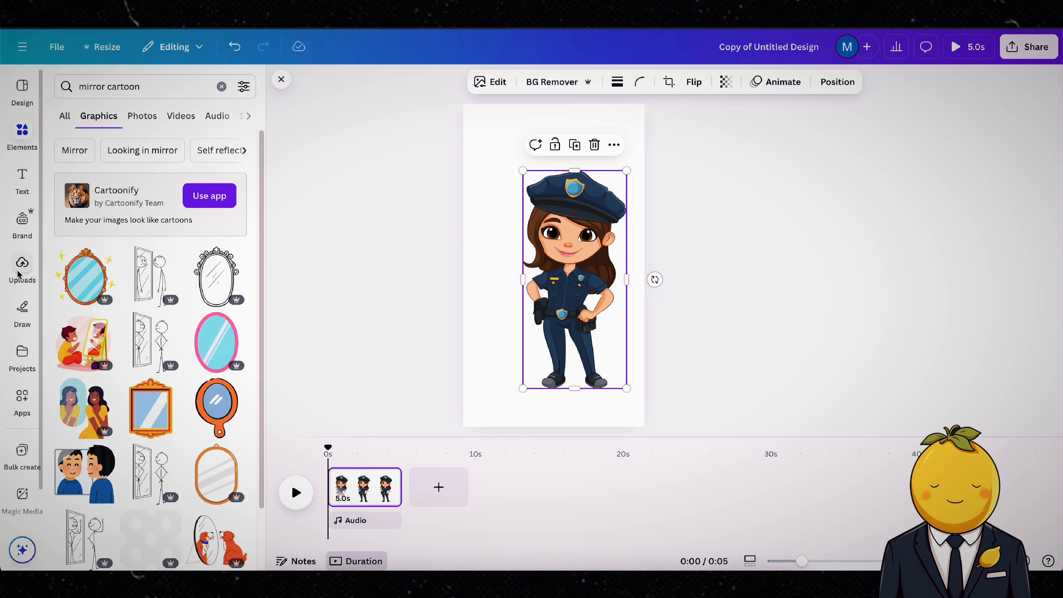
pyautogui.scroll(-5, 151, 335)
pyautogui.tripleClick(126, 86)
pyautogui.write('scanne')
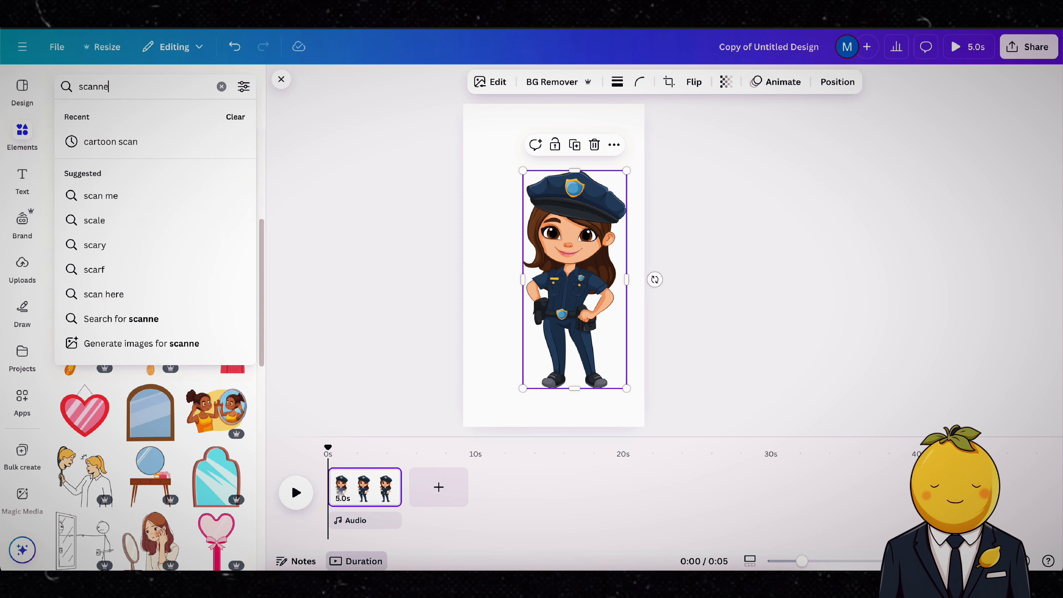
pyautogui.write('r')
pyautogui.press('Return')
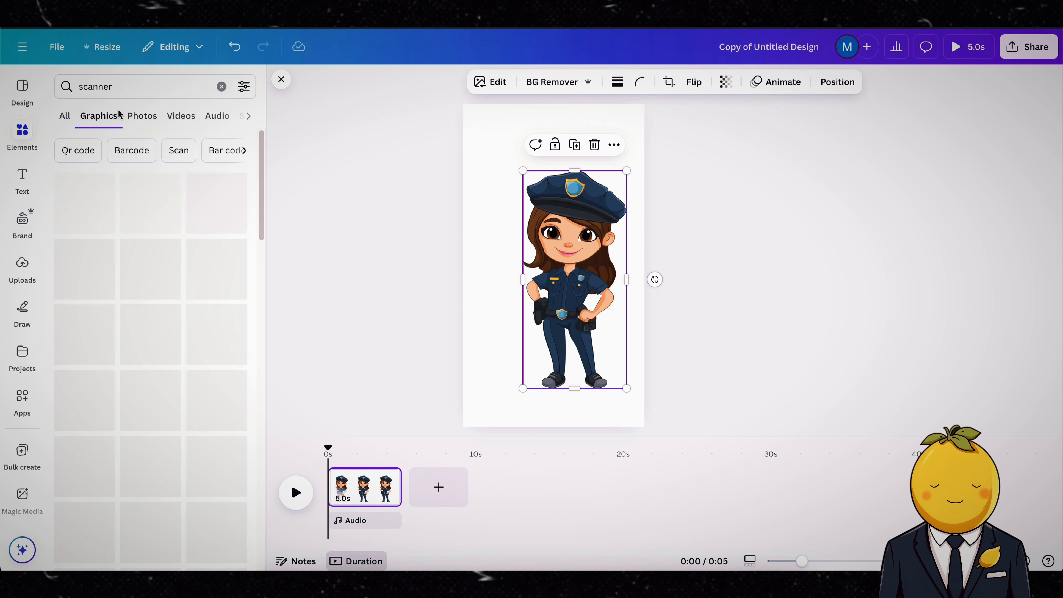
pyautogui.scroll(-2, 127, 414)
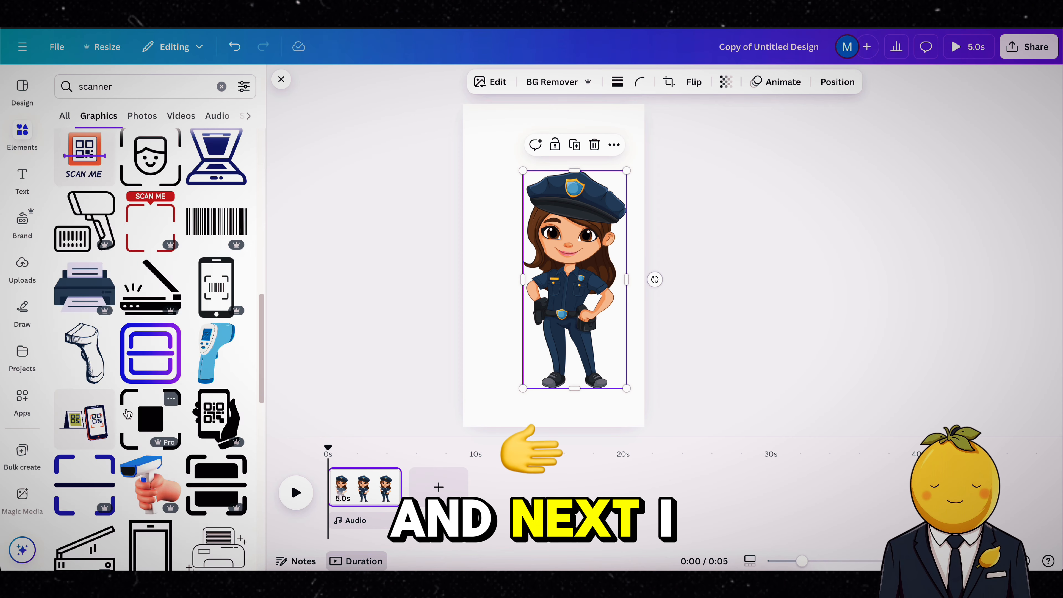
pyautogui.scroll(-10, 128, 413)
# Step: Add the blue mirror with the dark handle from a "hand mirror" search, flip it horizontally and place it in the officer's hand
pyautogui.tripleClick(125, 87)
pyautogui.write('hand mirror')
pyautogui.press('Return')
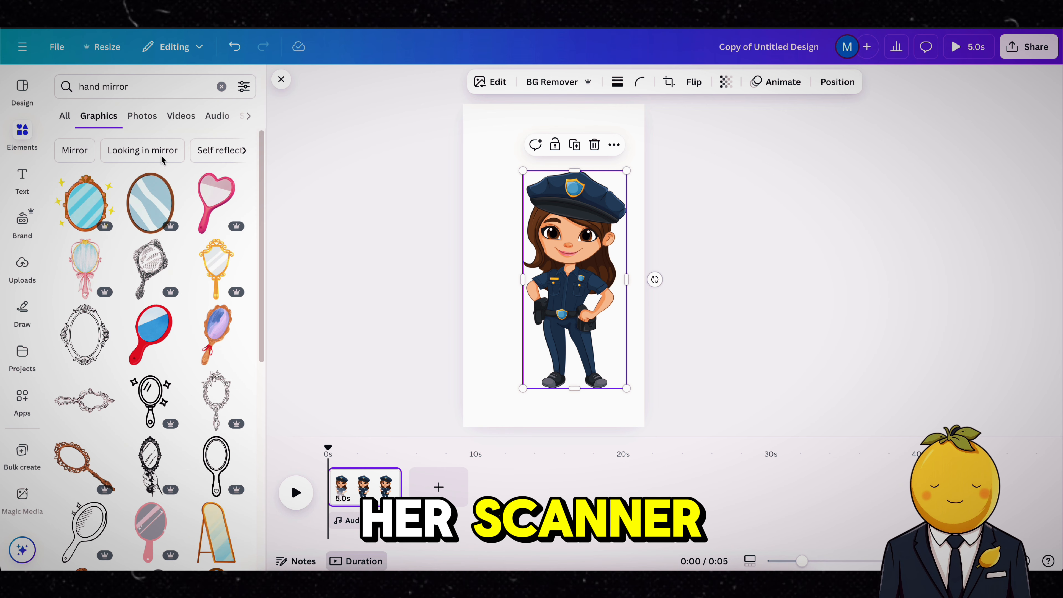
pyautogui.scroll(-5, 176, 323)
pyautogui.click(149, 419)
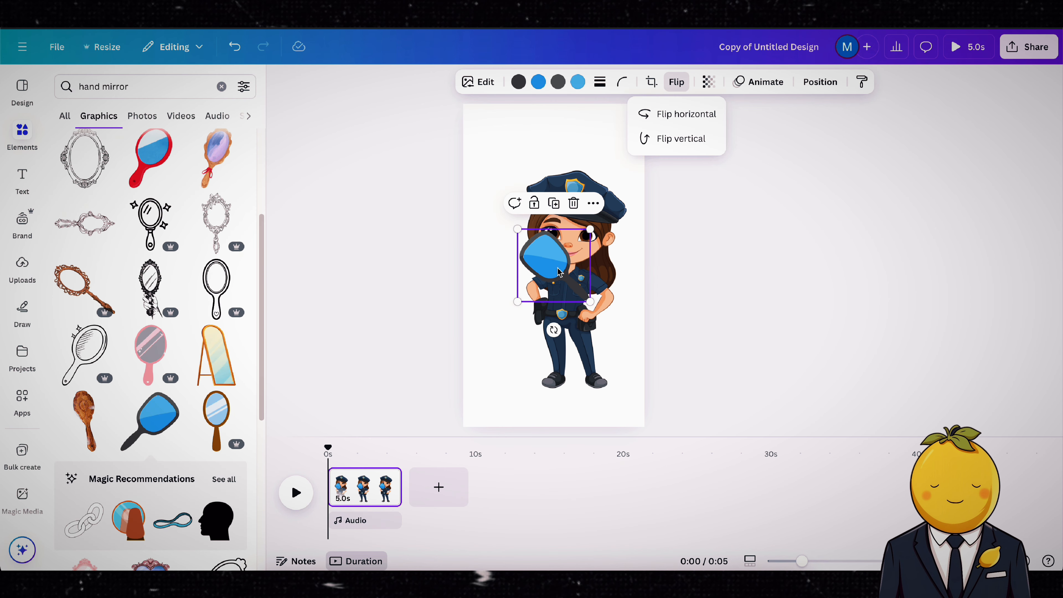
pyautogui.click(693, 111)
pyautogui.click(701, 131)
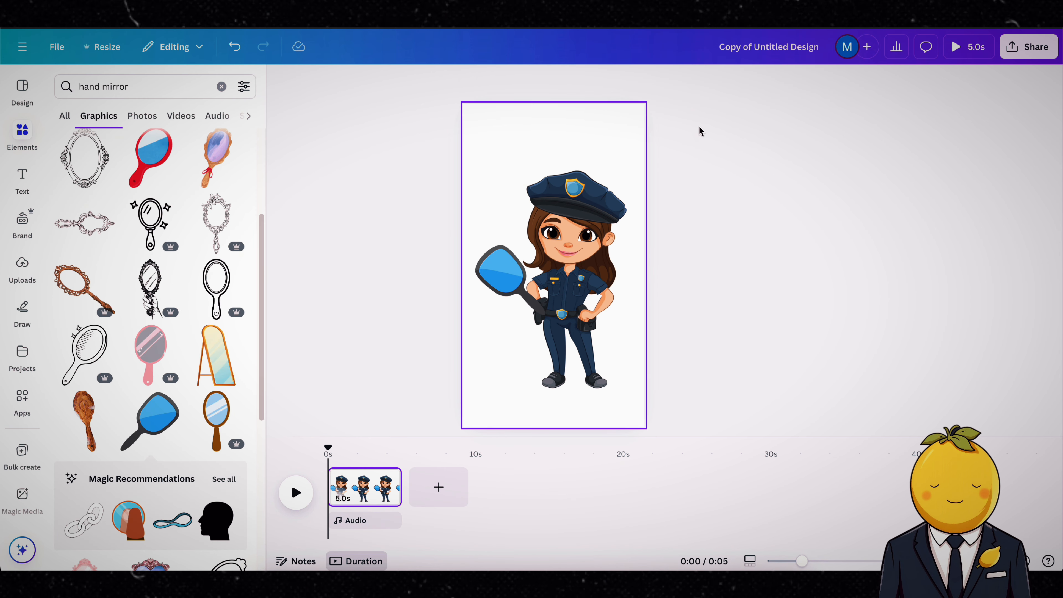
# Step: Download the officer with her scanner as a transparent PNG at size 3.125 (3,375 × 6,000 px)
pyautogui.click(1028, 57)
pyautogui.click(839, 281)
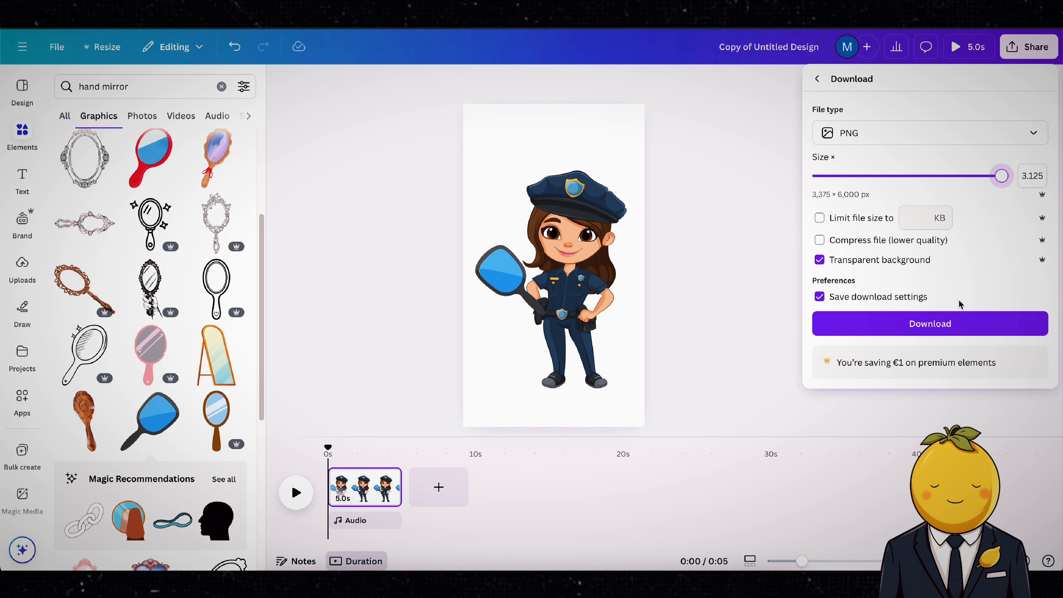
pyautogui.click(942, 325)
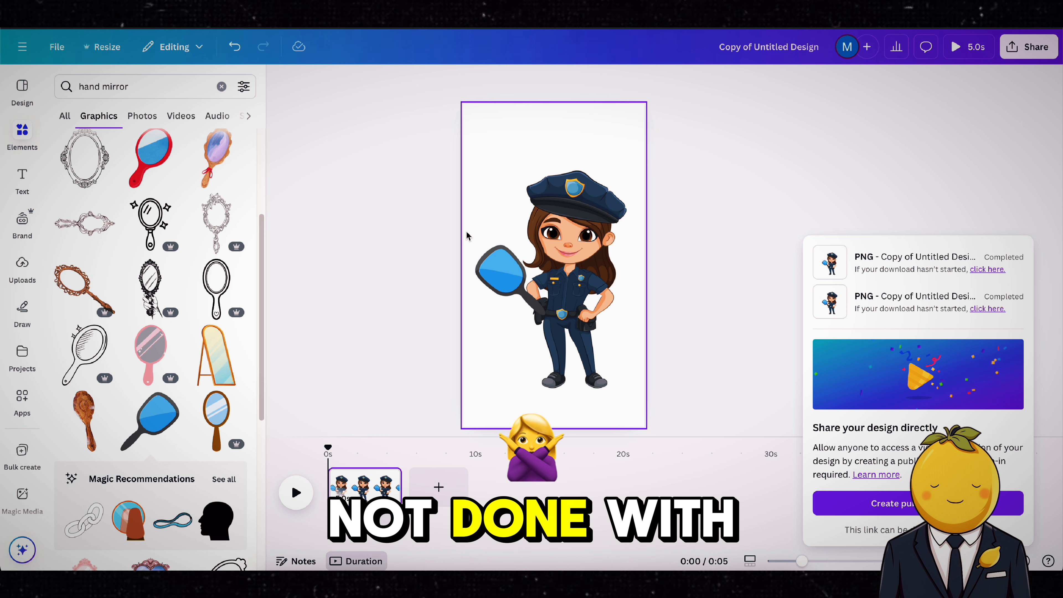
# Step: Search the graphics for "cartoon face" to look over the available facial features
pyautogui.click(270, 185)
pyautogui.moveTo(129, 86); pyautogui.dragTo(79, 87)
pyautogui.write('cartoon ')
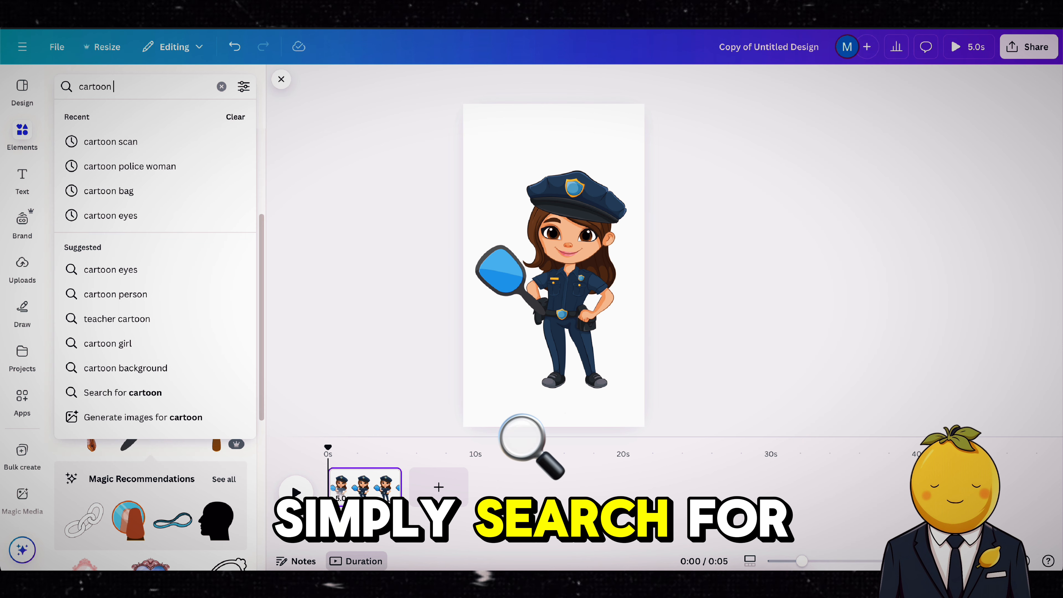
pyautogui.write('face')
pyautogui.press('Return')
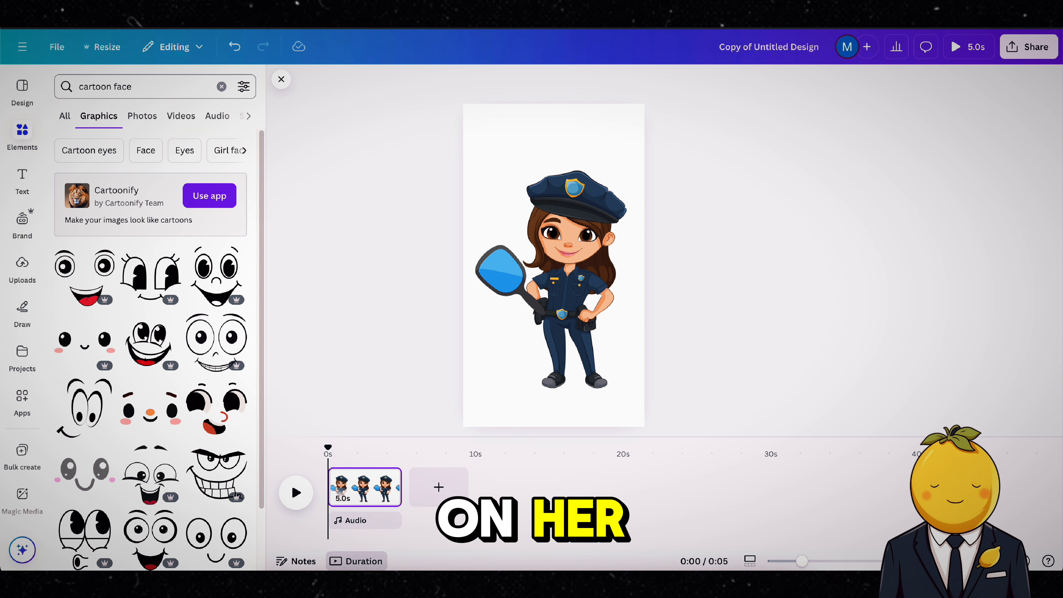
# Step: Add the open black mouth with the red tongue from a "cartoon mouth" search and size it over the officer's mouth
pyautogui.click(120, 89)
pyautogui.doubleClick(120, 90)
pyautogui.write('mouth')
pyautogui.press('Return')
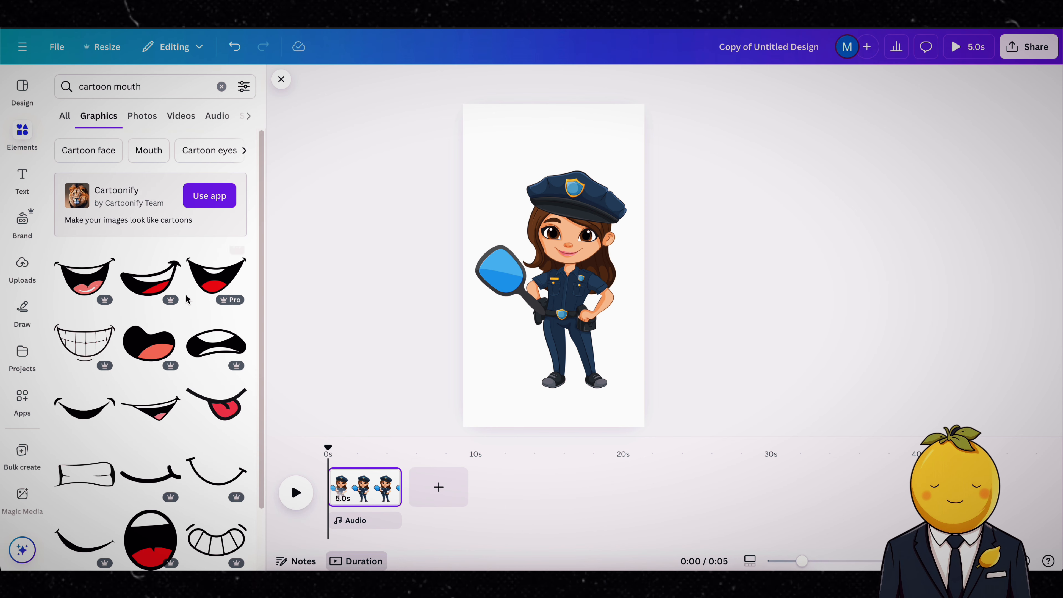
pyautogui.click(150, 343)
pyautogui.moveTo(595, 295); pyautogui.dragTo(548, 261)
pyautogui.moveTo(541, 247)
pyautogui.mouseDown()
pyautogui.moveTo(576, 251)
pyautogui.moveTo(553, 246)
pyautogui.mouseUp()
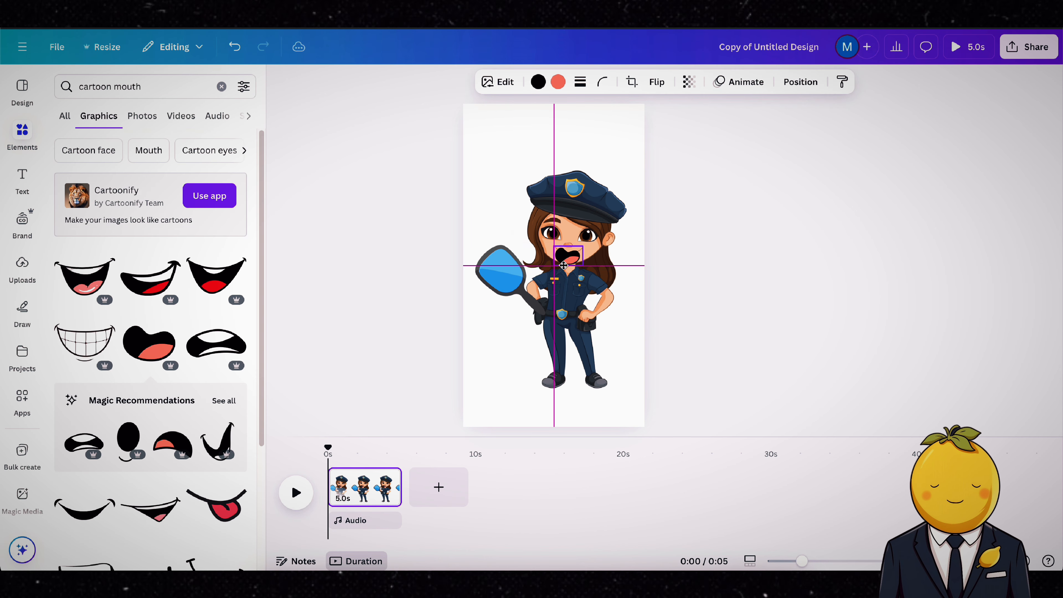
pyautogui.scroll(5, 556, 252)
pyautogui.moveTo(610, 266); pyautogui.dragTo(608, 261)
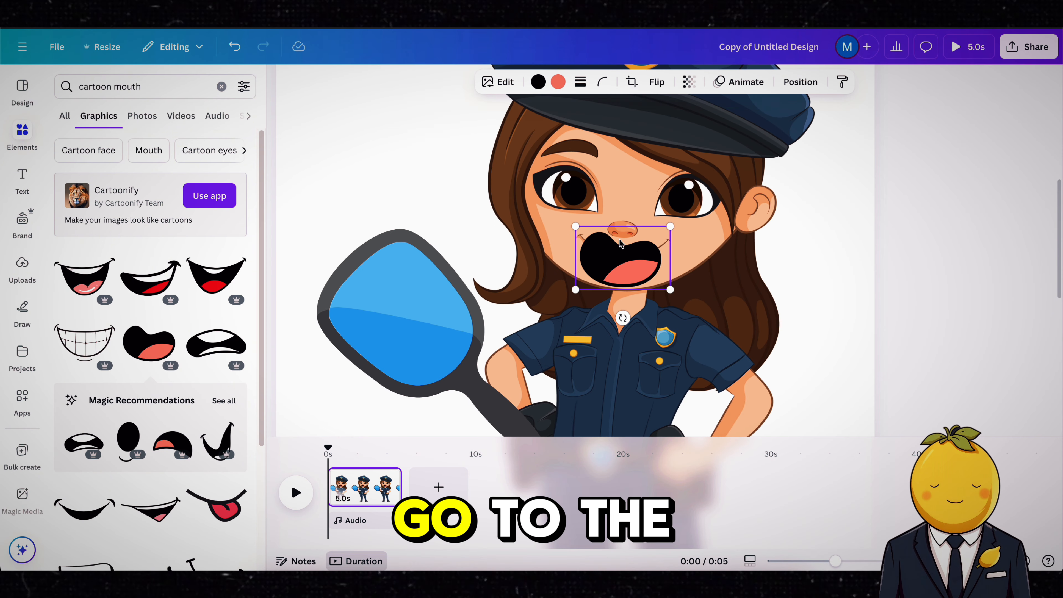
# Step: Paint over the officer's original smile with the marker, using the skin colour sampled from her face
pyautogui.click(559, 235)
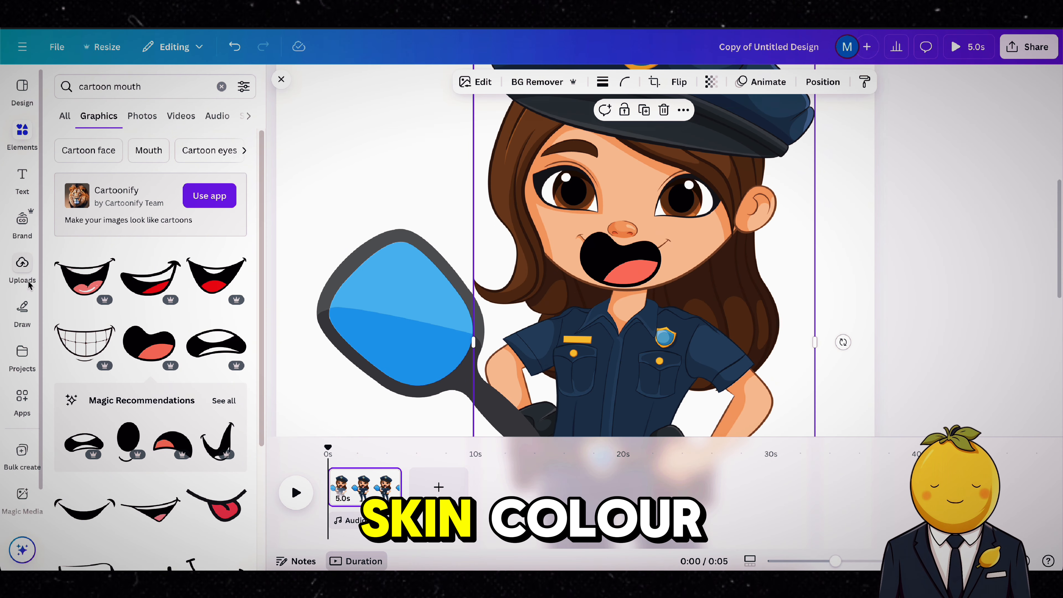
pyautogui.click(22, 310)
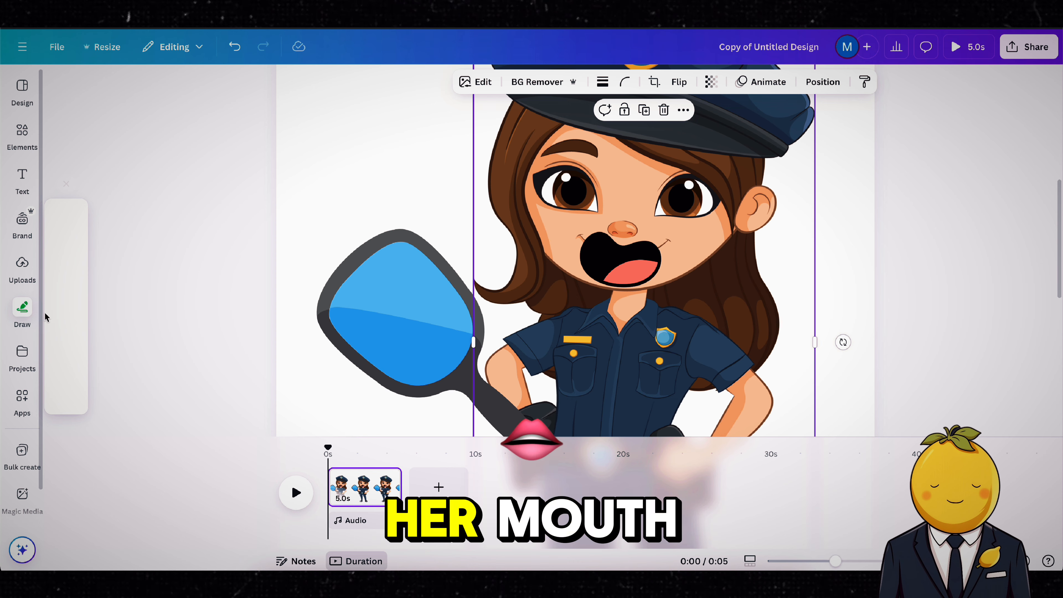
pyautogui.click(67, 367)
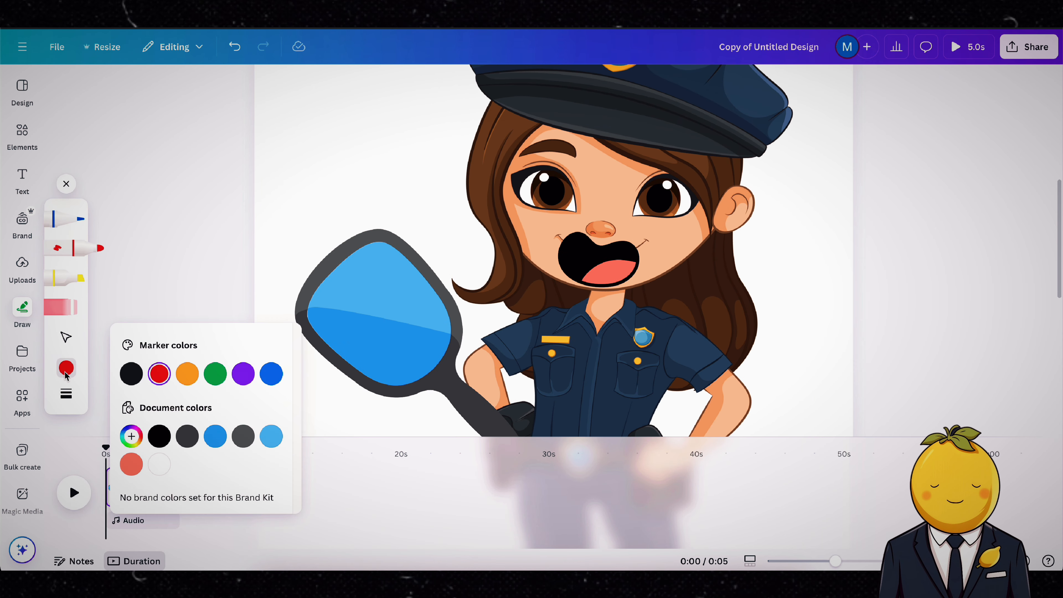
pyautogui.click(131, 436)
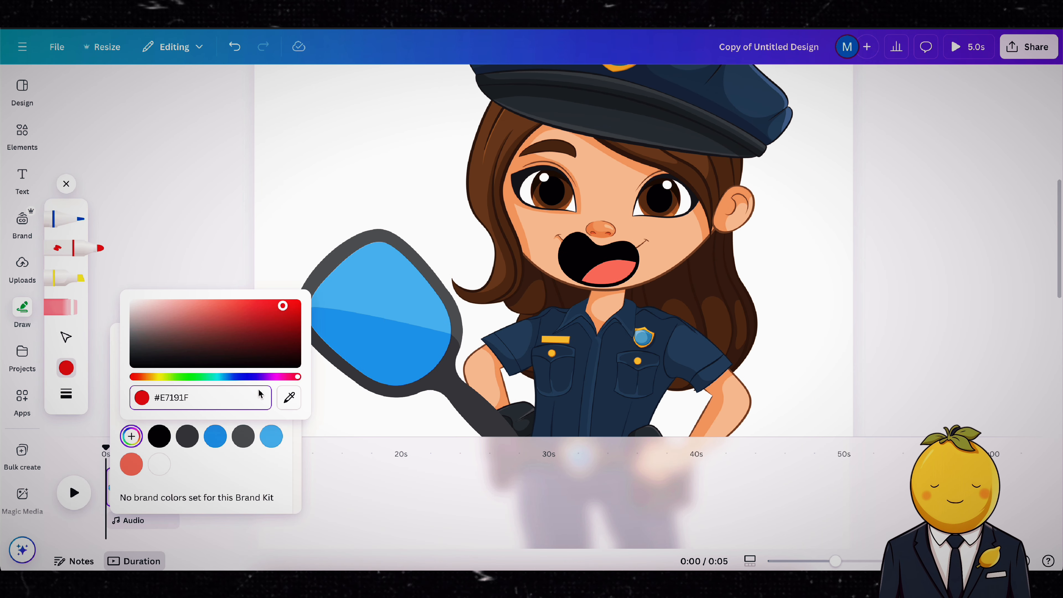
pyautogui.click(289, 398)
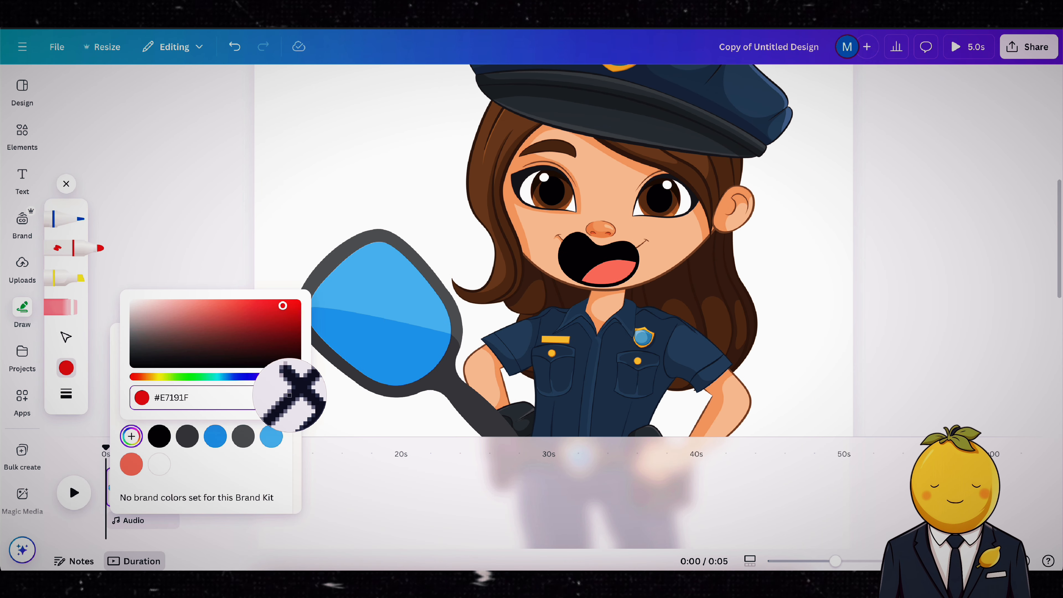
pyautogui.click(677, 239)
pyautogui.moveTo(647, 240)
pyautogui.mouseDown()
pyautogui.moveTo(635, 250)
pyautogui.moveTo(559, 242)
pyautogui.moveTo(569, 246)
pyautogui.mouseUp()
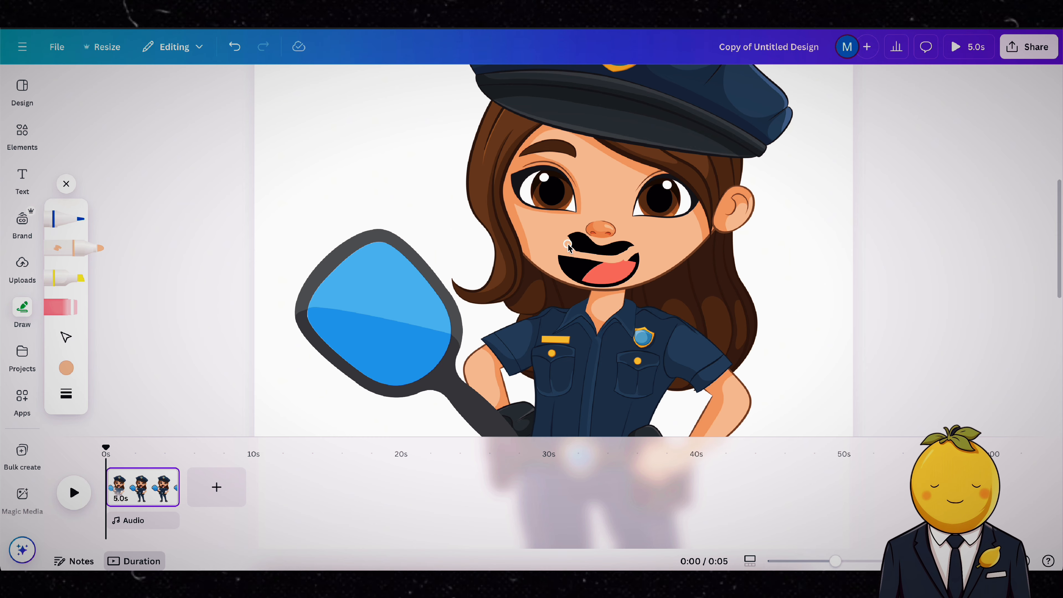
# Step: Move the skin-coloured stroke's layer beneath the open mouth and above the officer
pyautogui.scroll(-5, 614, 172)
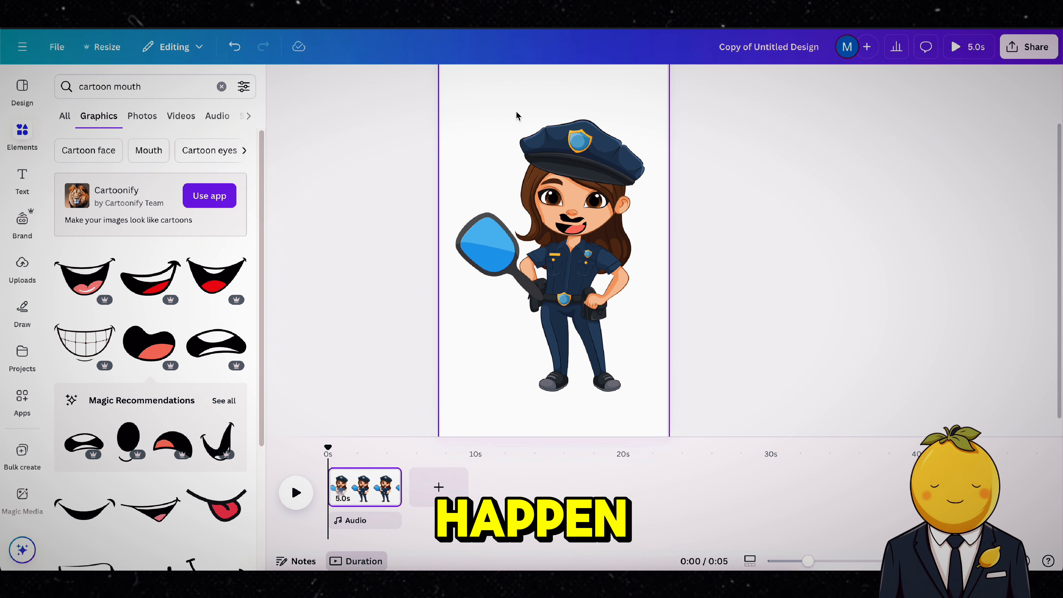
pyautogui.click(518, 114)
pyautogui.click(740, 82)
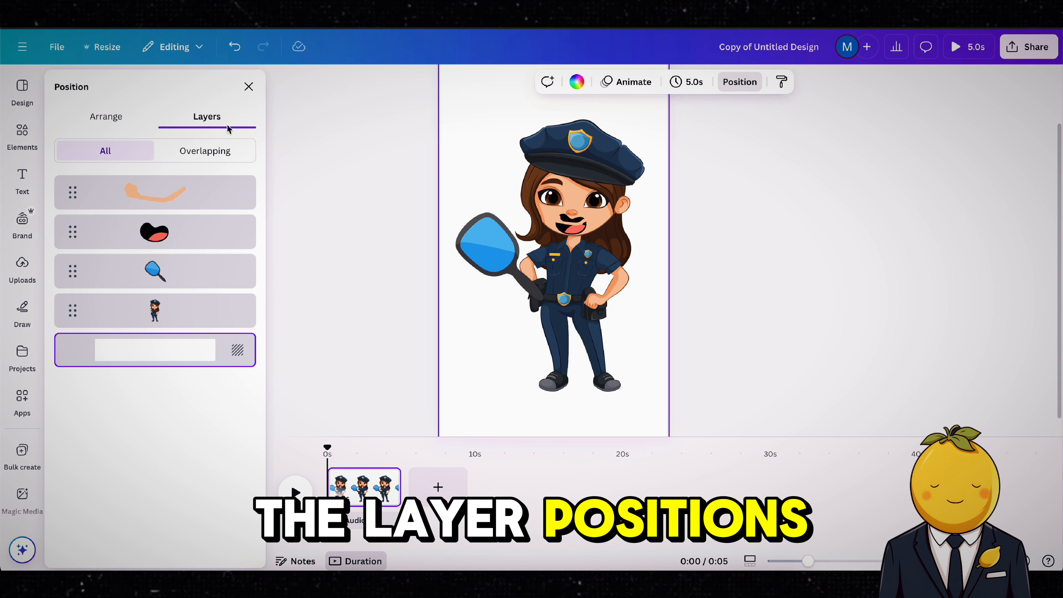
pyautogui.moveTo(194, 205); pyautogui.dragTo(199, 294)
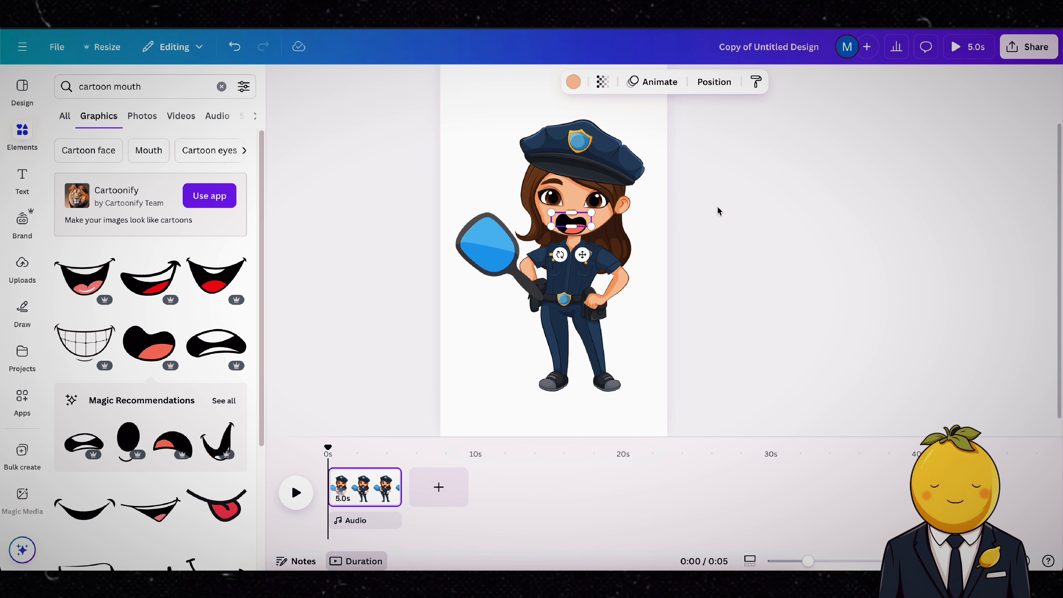
pyautogui.click(718, 211)
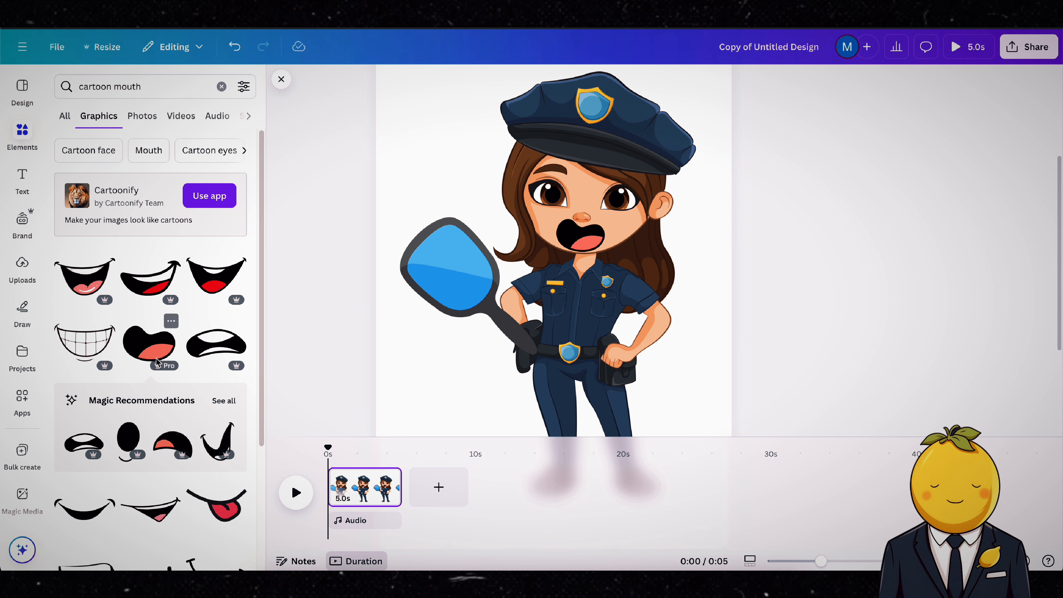
pyautogui.click(572, 242)
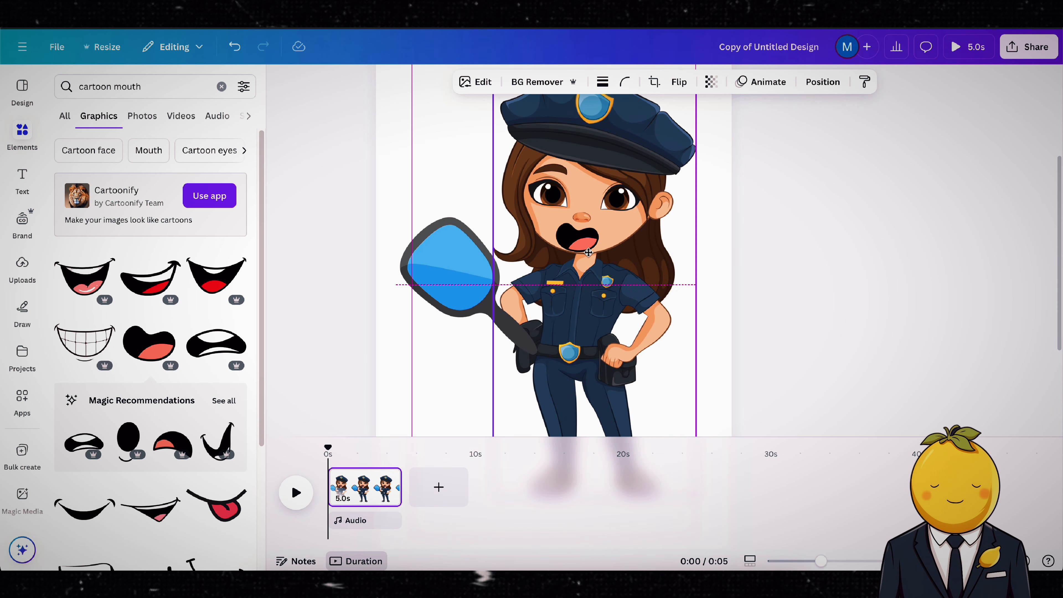
pyautogui.click(707, 214)
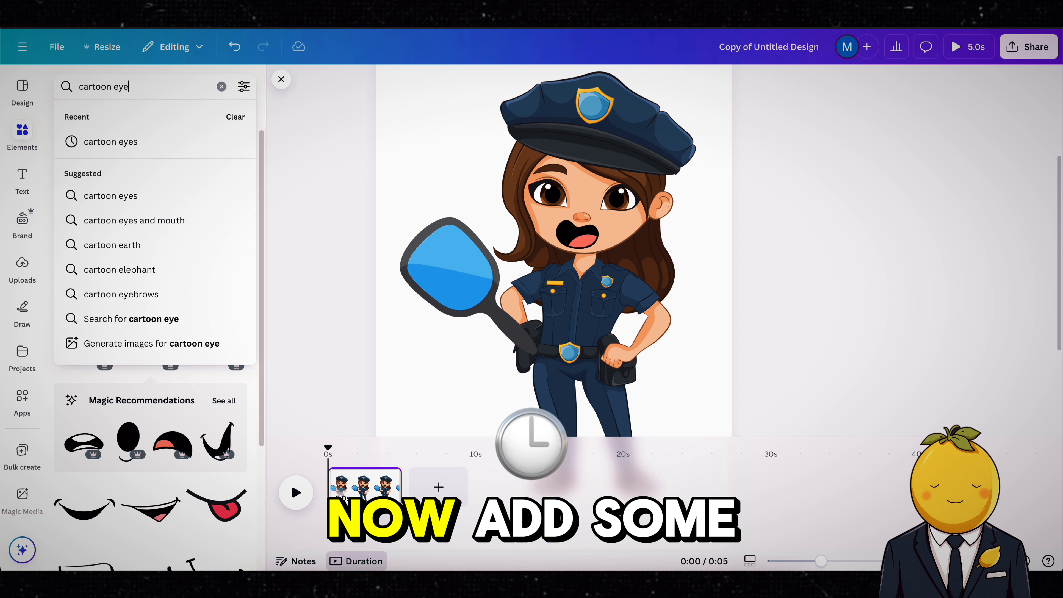
# Step: Add a pair of thick curved eyebrows from a "cartoon eye brow" search above the officer's eyes and recolour it dark brown
pyautogui.write('brow')
pyautogui.press('Return')
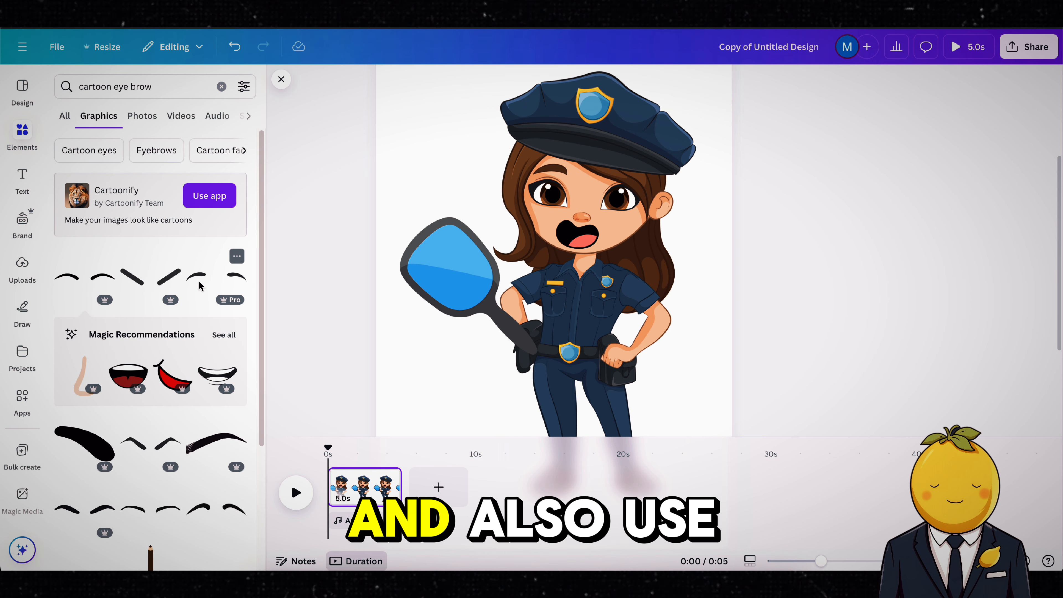
pyautogui.scroll(-3, 175, 321)
pyautogui.click(169, 315)
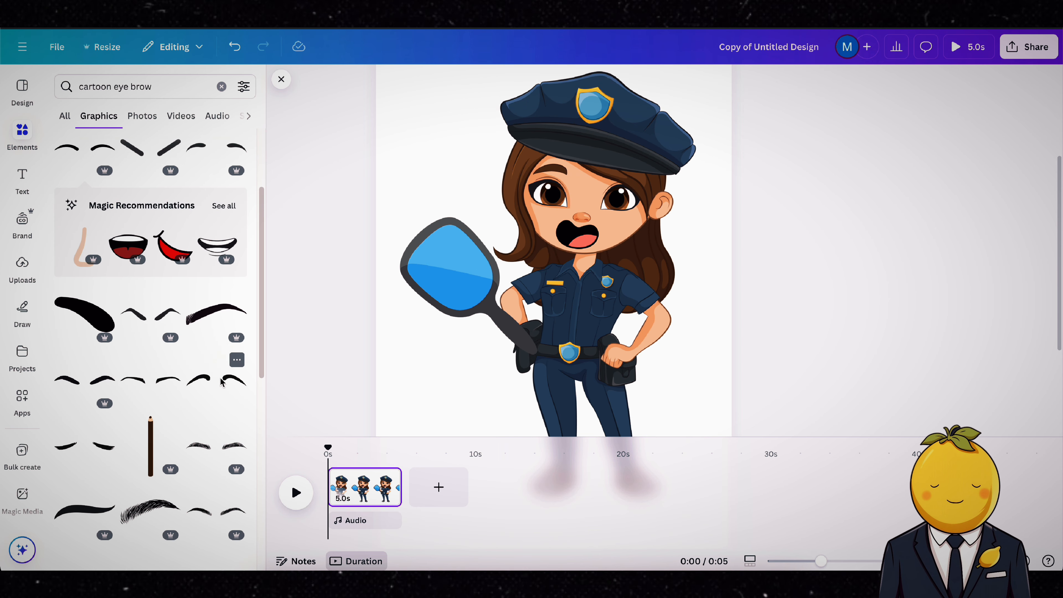
pyautogui.moveTo(612, 252); pyautogui.dragTo(639, 184)
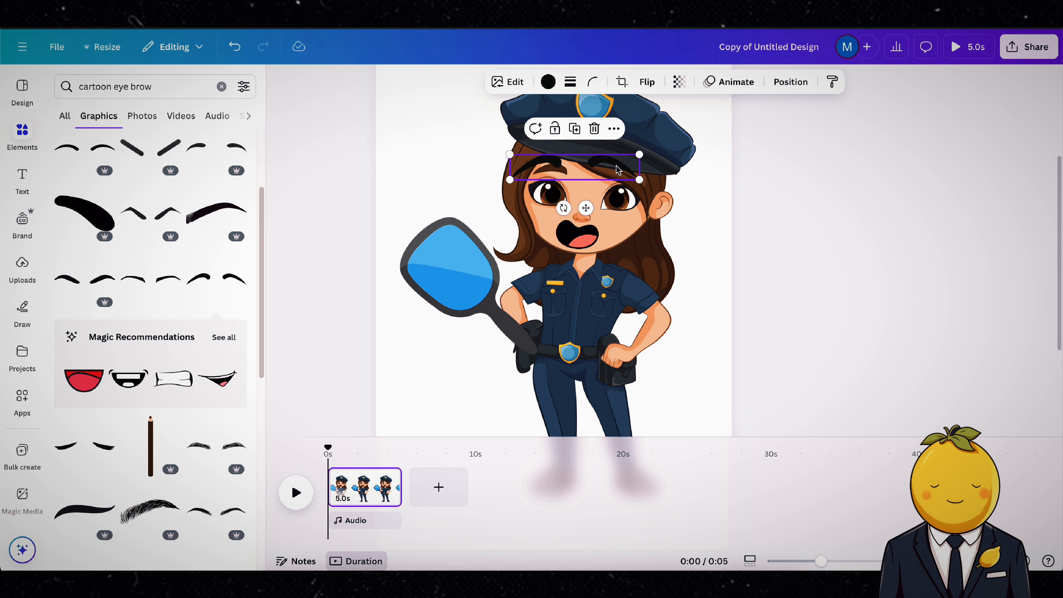
pyautogui.moveTo(647, 165); pyautogui.dragTo(618, 164)
pyautogui.click(547, 82)
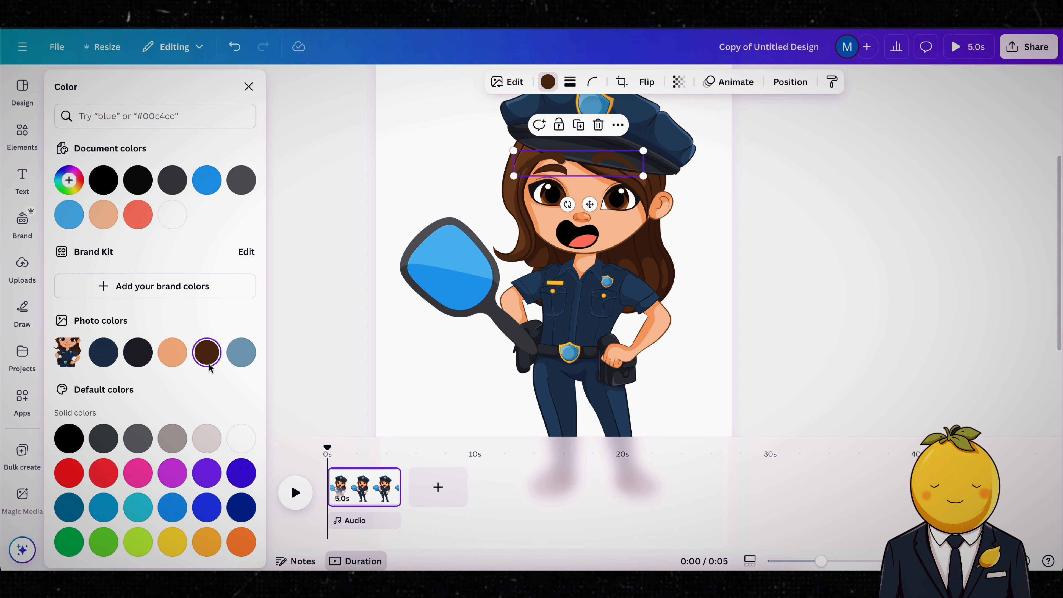
# Step: Paint over most of the officer's original visible eyebrow with the marker in the light skin colour
pyautogui.click(23, 313)
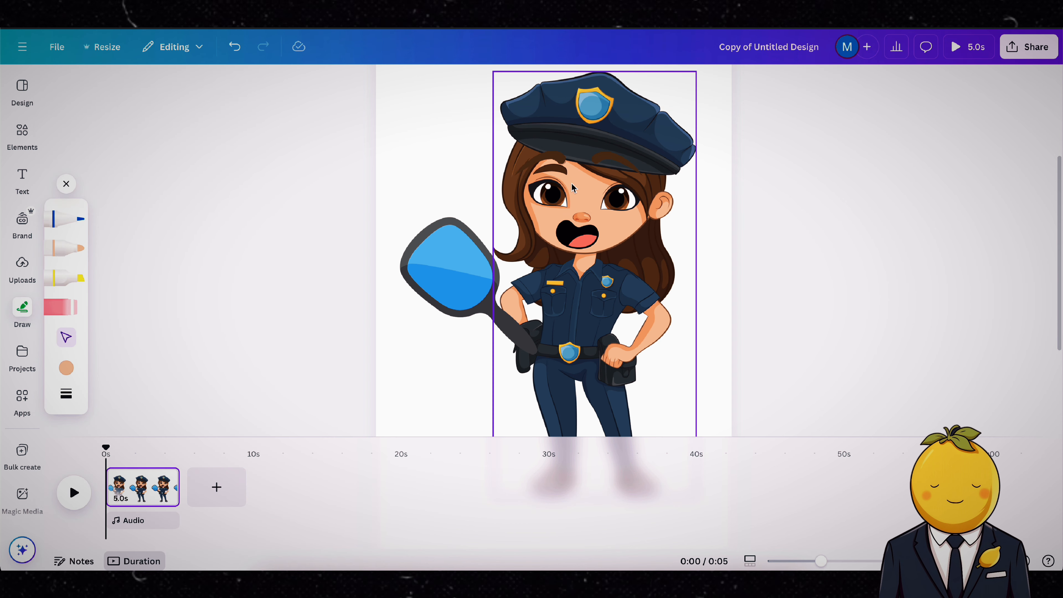
pyautogui.scroll(1, 573, 188)
pyautogui.click(70, 249)
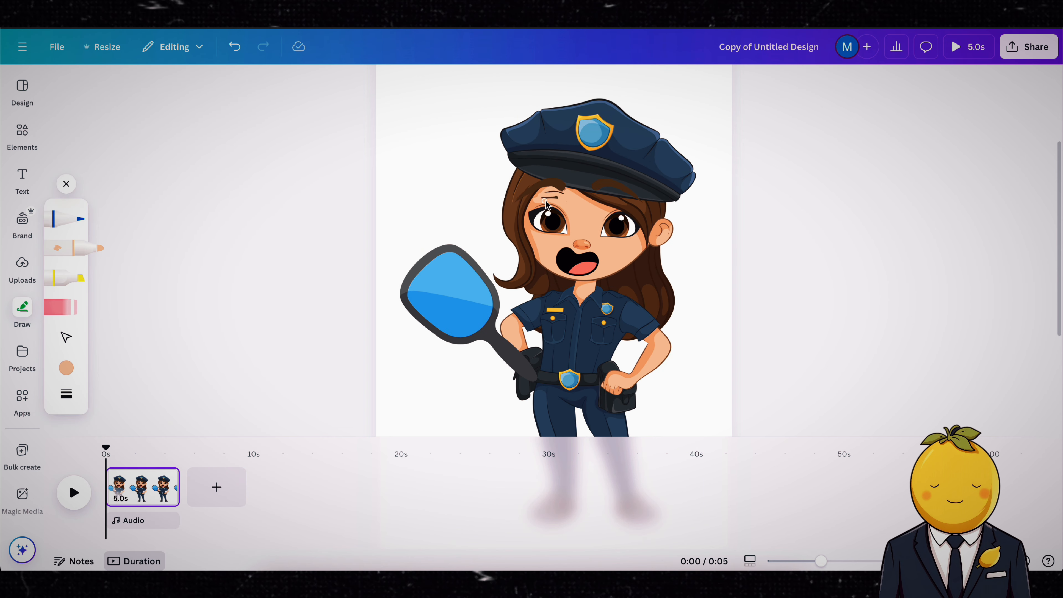
pyautogui.scroll(5, 549, 194)
pyautogui.moveTo(553, 189); pyautogui.dragTo(527, 187)
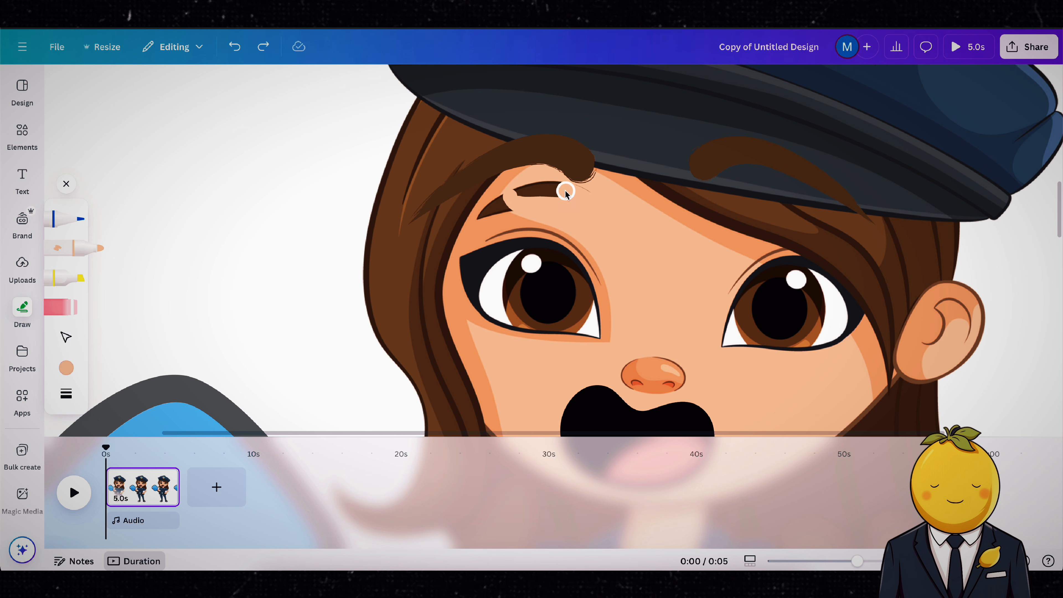
# Step: Sample the darker skin shade beside the officer's eye and paint over the remaining outer end of the original eyebrow
pyautogui.click(66, 368)
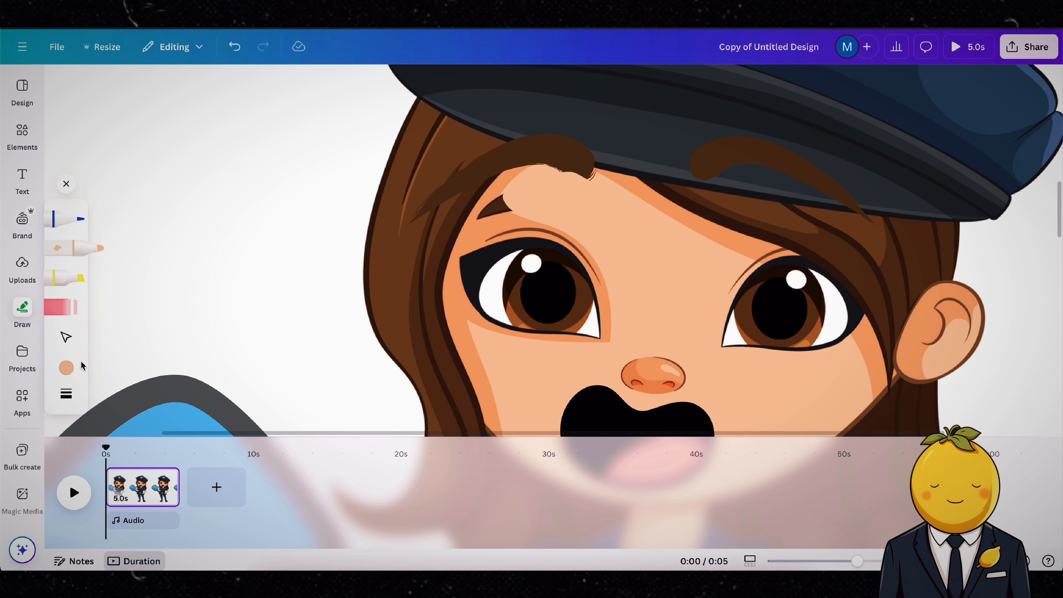
pyautogui.click(159, 466)
pyautogui.click(67, 369)
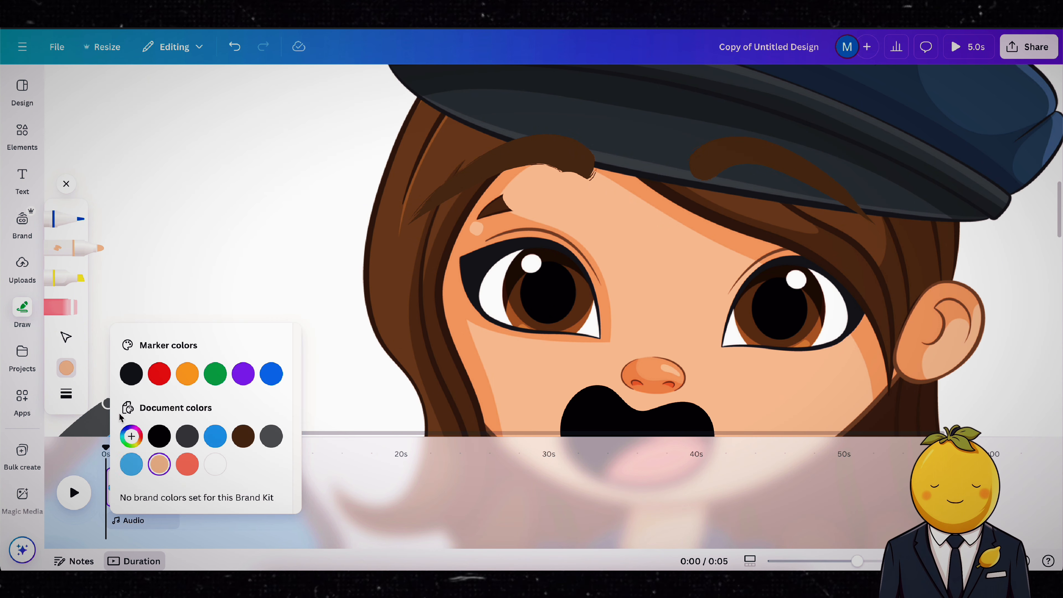
pyautogui.click(131, 436)
pyautogui.click(289, 397)
pyautogui.click(473, 229)
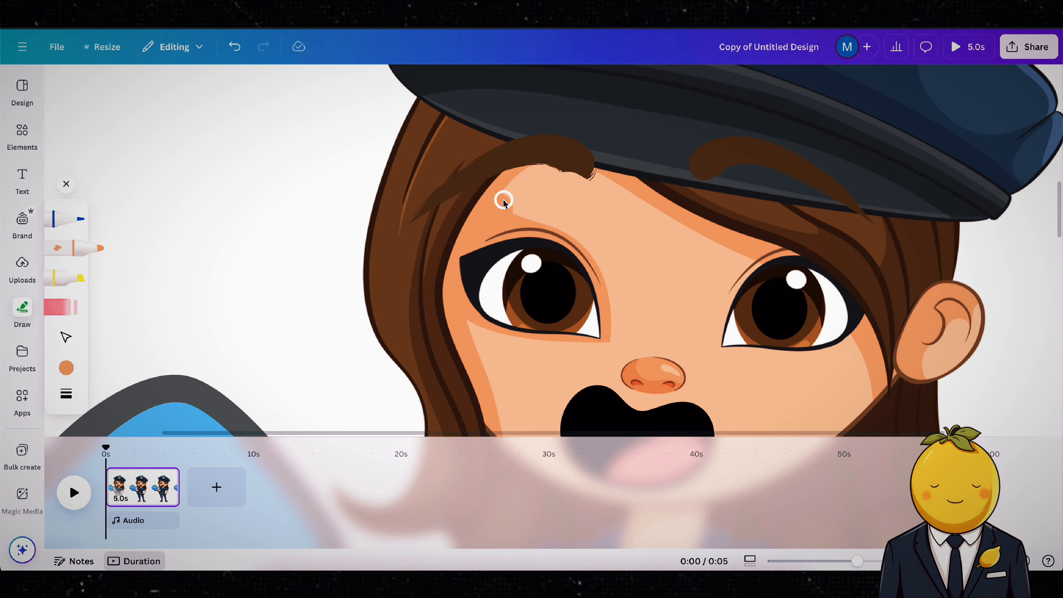
# Step: Download the open-mouthed officer as a PNG at size 3.125 with a transparent background
pyautogui.scroll(-5, 504, 203)
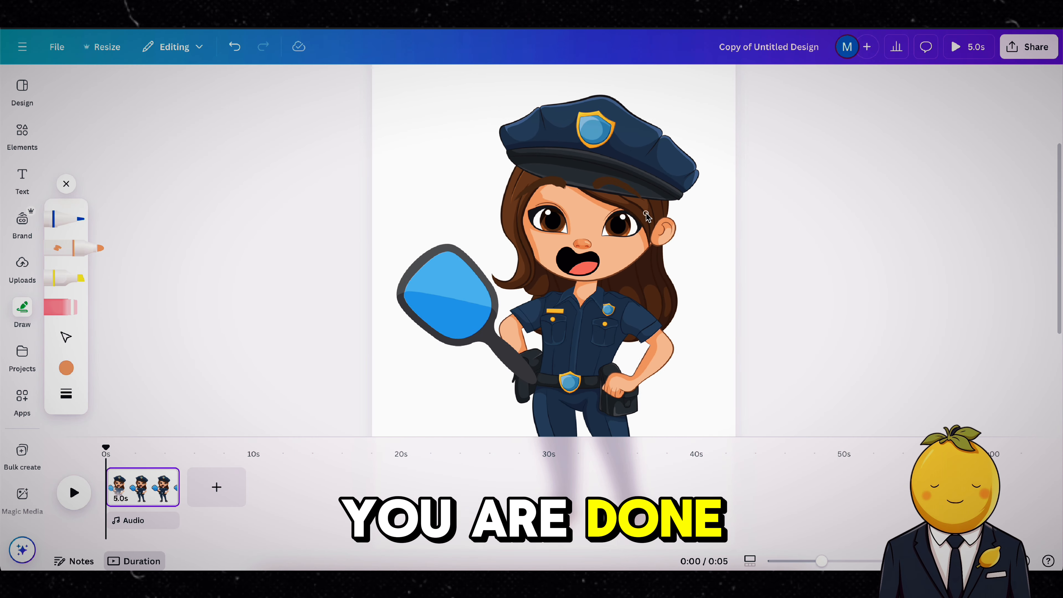
pyautogui.click(1021, 47)
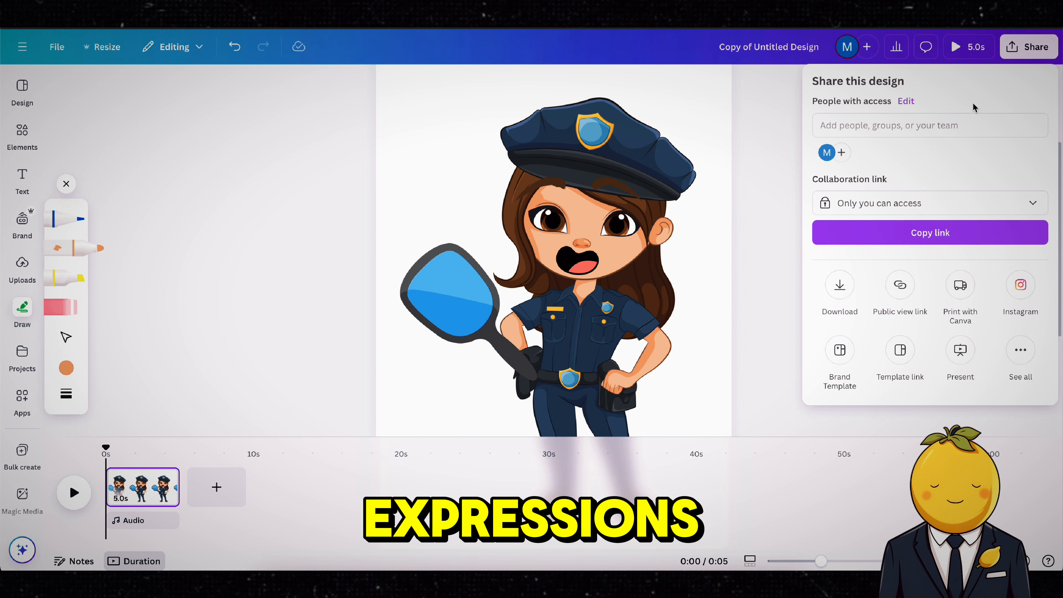
pyautogui.click(840, 287)
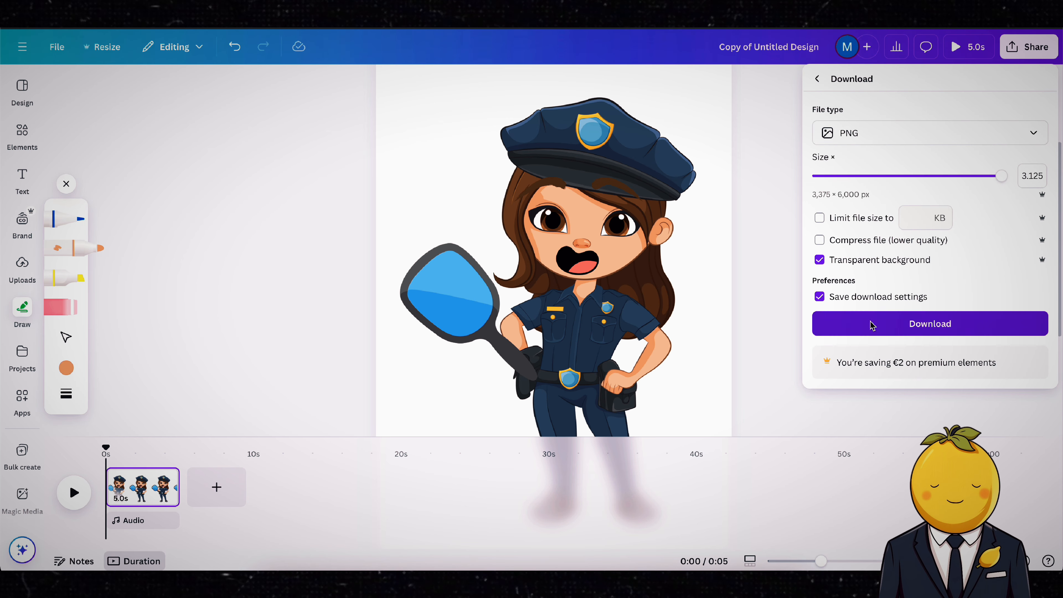
pyautogui.click(871, 324)
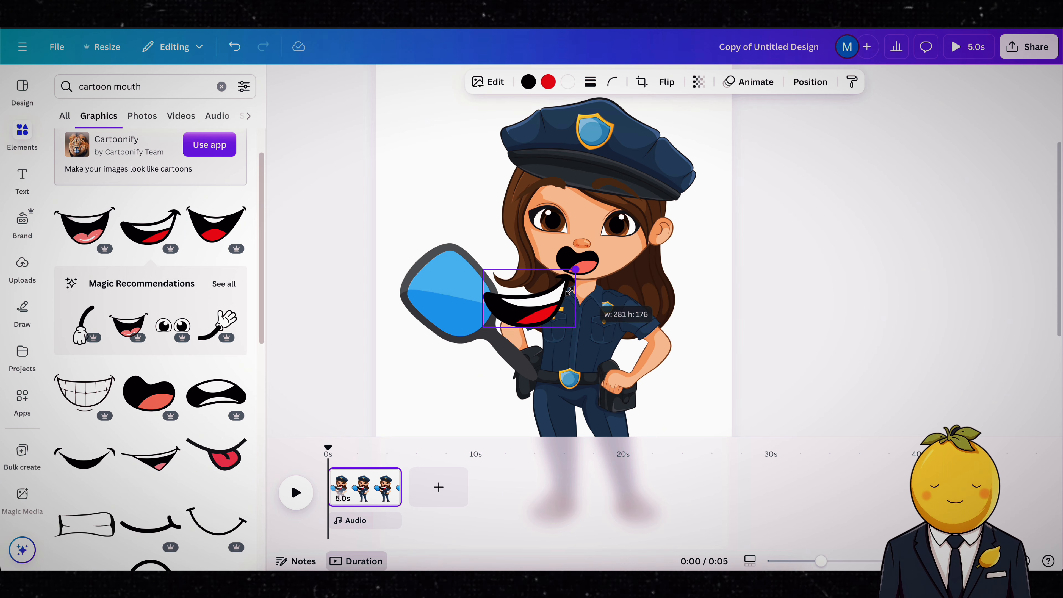
# Step: Fit the grinning mouth over the officer's mouth, replace it with the black frowning mouth, and open the marker's colour choices
pyautogui.moveTo(595, 294); pyautogui.dragTo(599, 270)
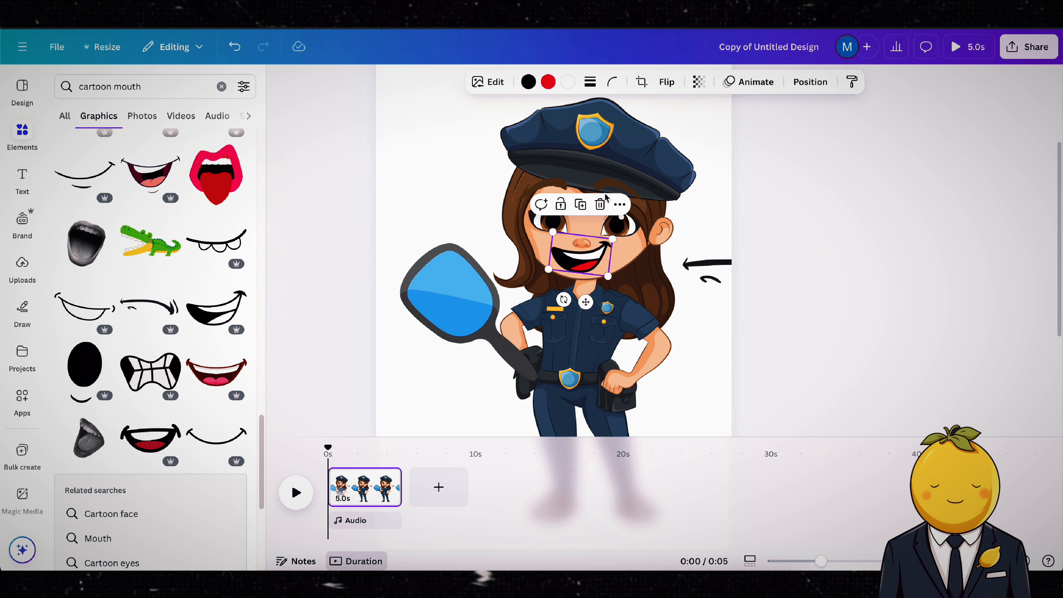
pyautogui.moveTo(628, 268); pyautogui.dragTo(586, 258)
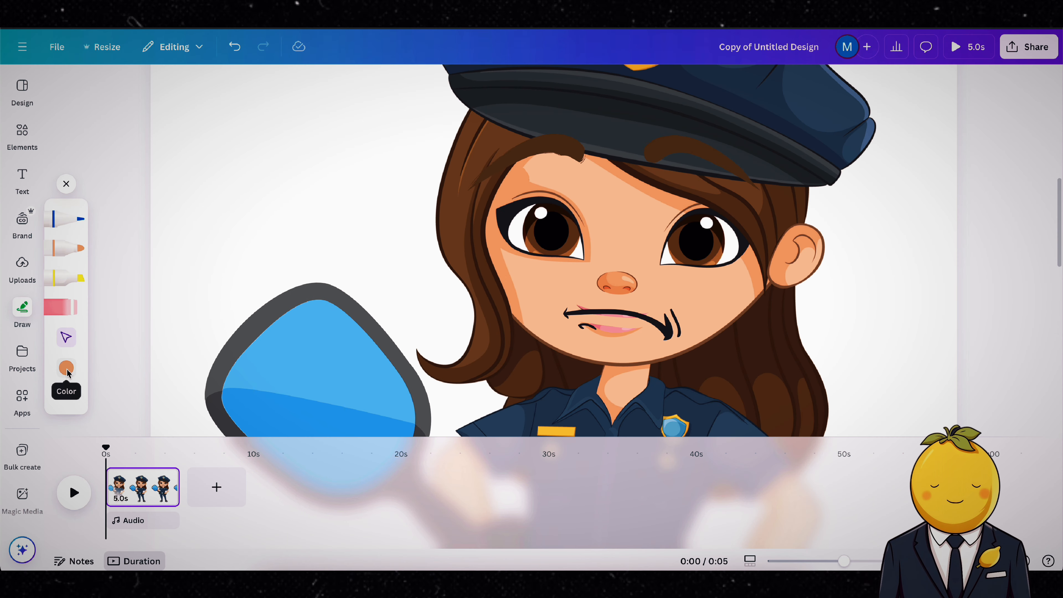
pyautogui.click(66, 367)
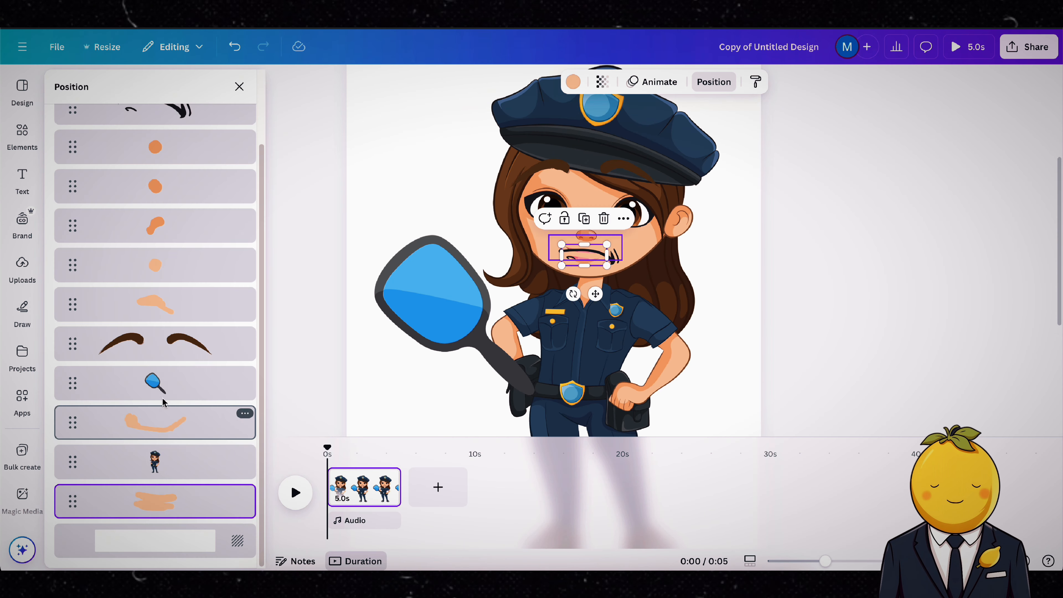
# Step: Reorder the layers, raising the added eyebrows above the skin-coloured brow patches and sending the patches beneath the officer
pyautogui.keyDown('shift'); pyautogui.click(172, 361); pyautogui.keyUp('shift')
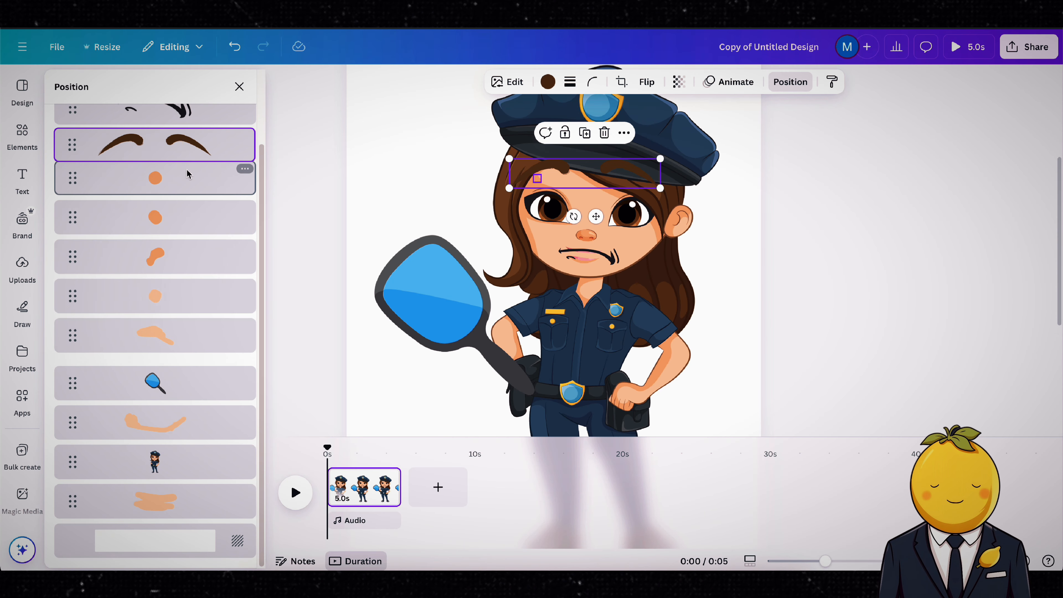
pyautogui.moveTo(189, 171); pyautogui.dragTo(166, 515)
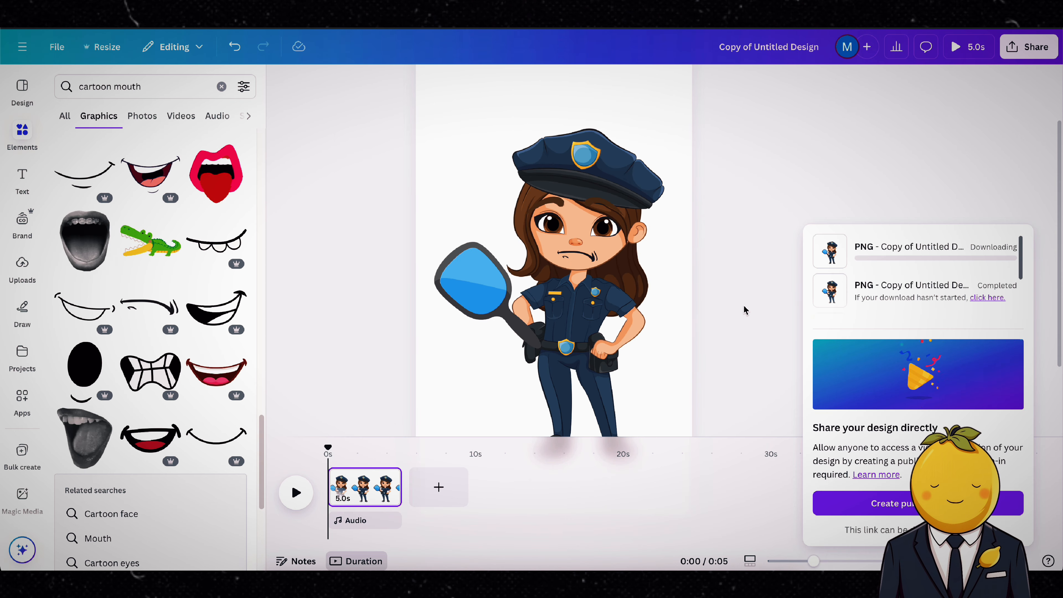
pyautogui.click(719, 291)
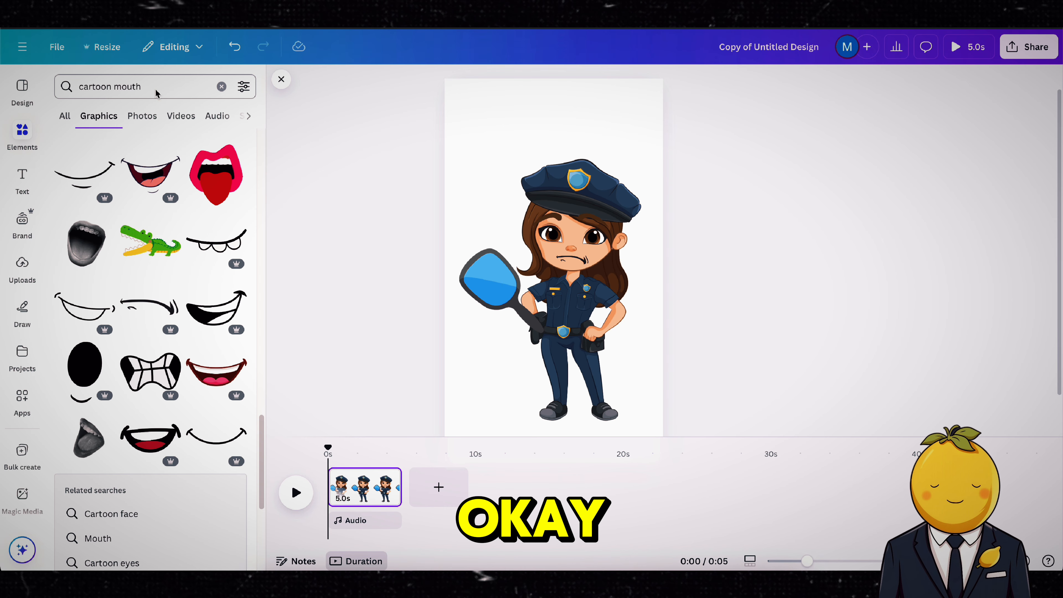
# Step: Clear the officer from the page and add the torn beige MISSING poster from a "cartoon missing" graphics search
pyautogui.doubleClick(126, 86)
pyautogui.write('missing')
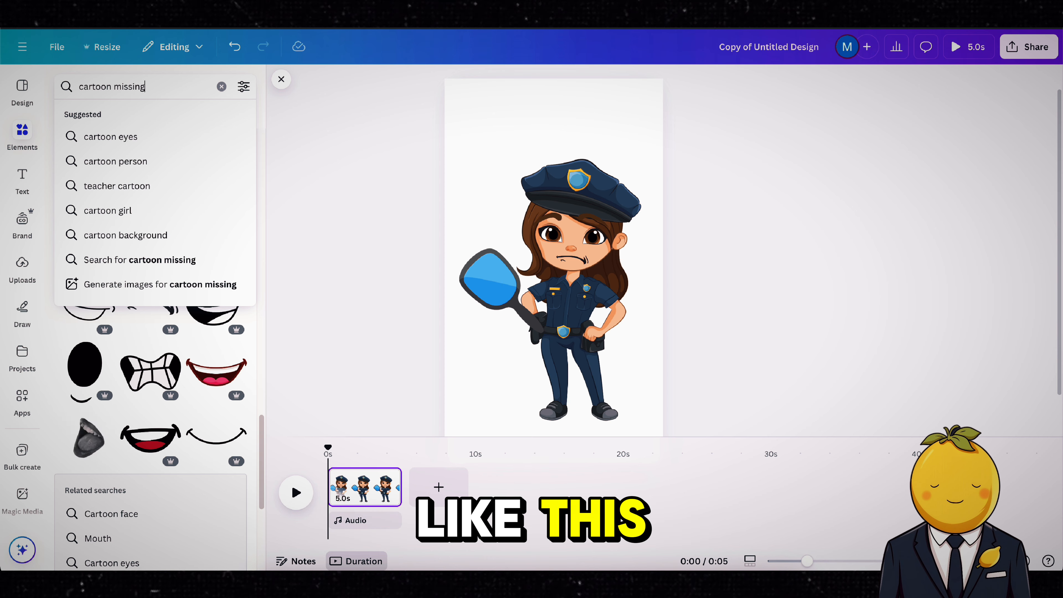
pyautogui.press('Return')
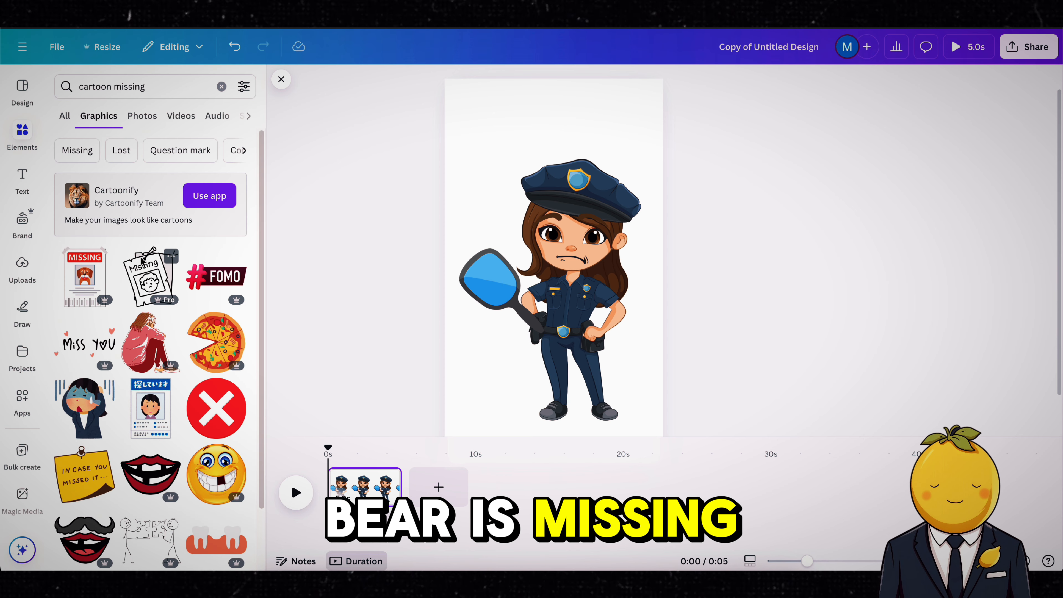
pyautogui.scroll(-2, 140, 298)
pyautogui.scroll(-9, 139, 299)
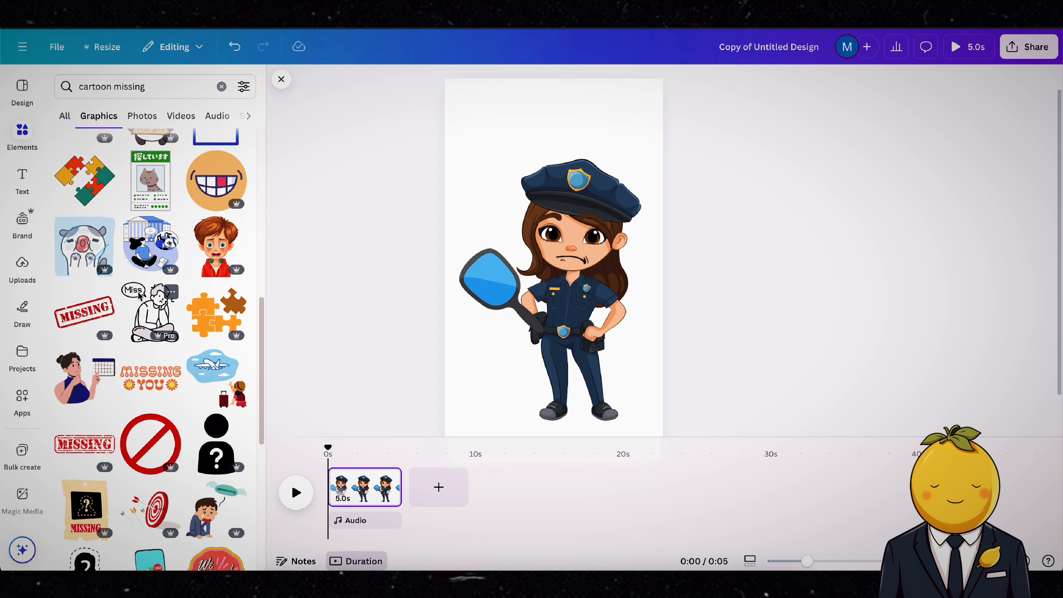
pyautogui.scroll(-3, 140, 299)
pyautogui.click(85, 392)
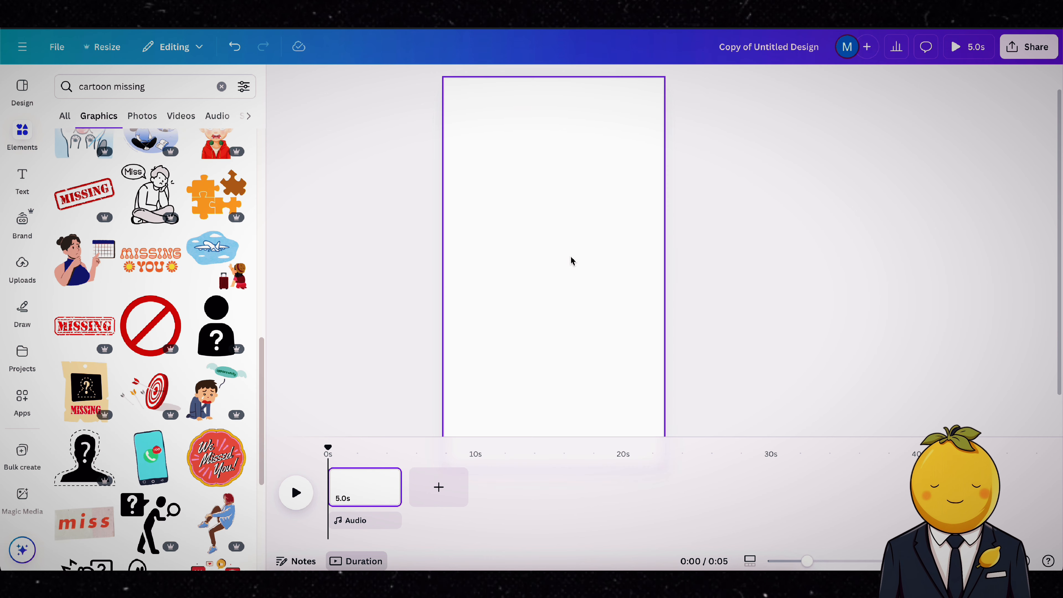
pyautogui.click(85, 392)
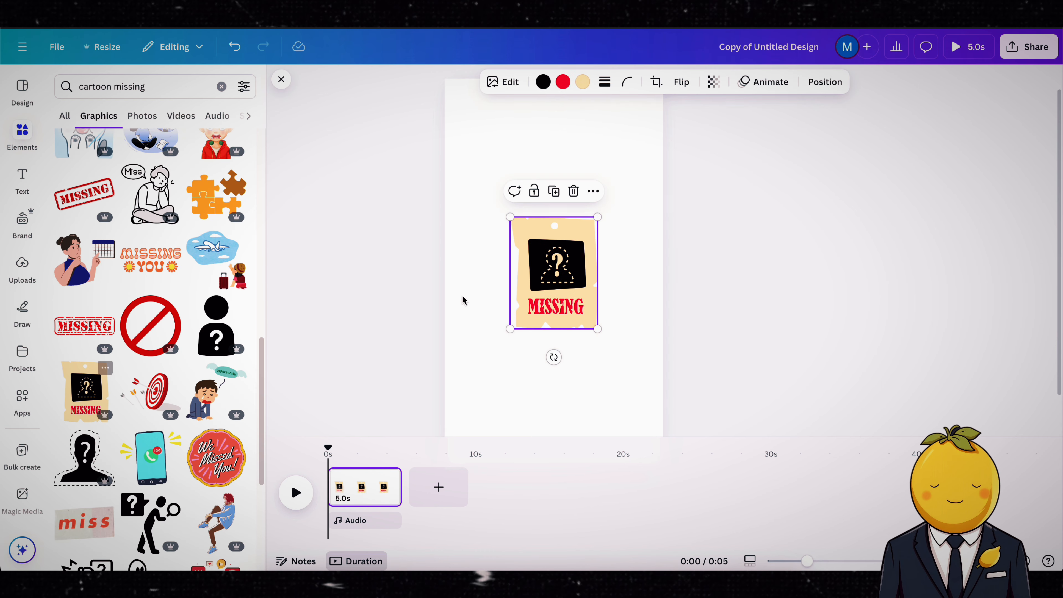
# Step: Add a sitting pink teddy bear from a "cartoon baby bear" search over the black picture area of the MISSING poster
pyautogui.click(138, 87)
pyautogui.doubleClick(138, 87)
pyautogui.write('bear')
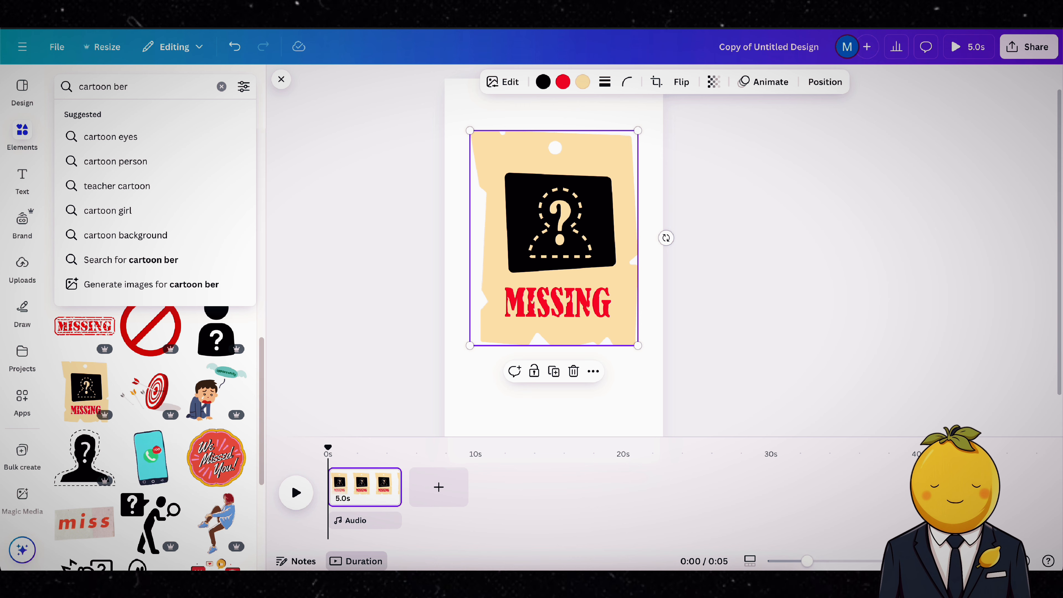
pyautogui.press('Return')
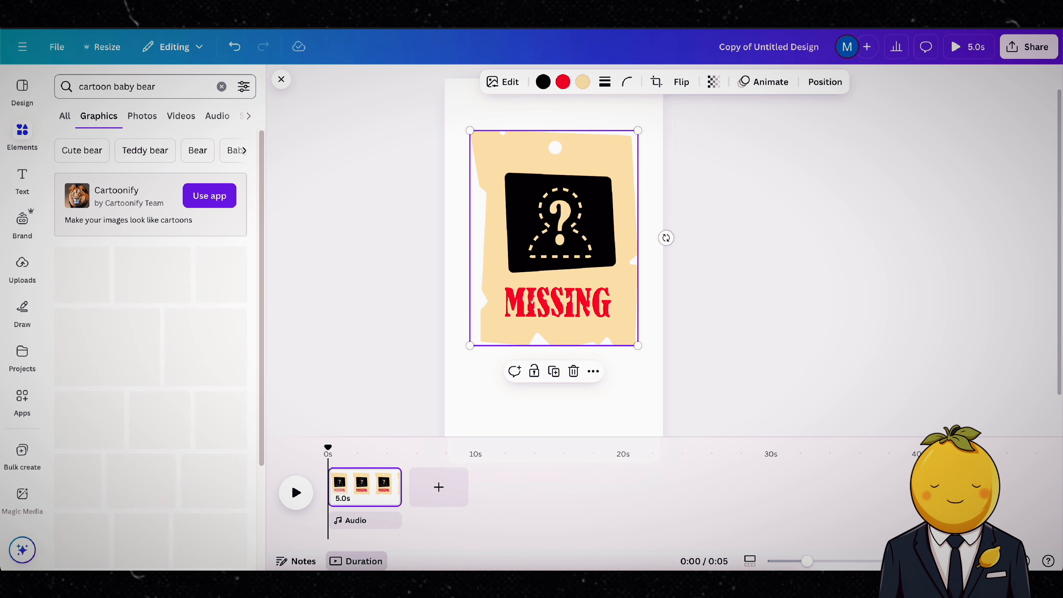
pyautogui.moveTo(150, 276); pyautogui.dragTo(573, 198)
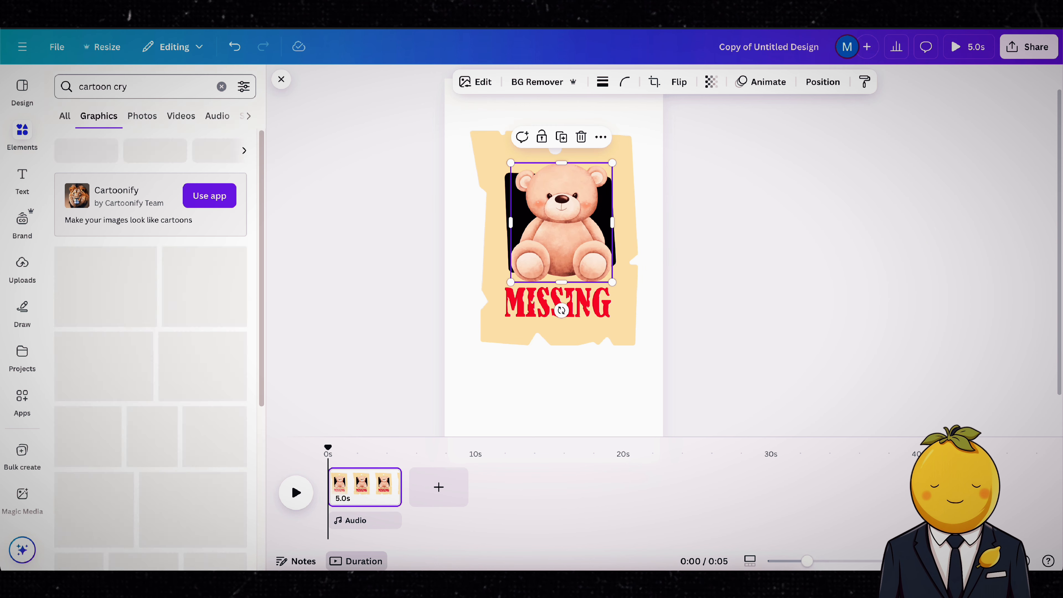
# Step: Add a blue tear stream from the "cartoon cry" results under one bear eye and a horizontally flipped copy under the other
pyautogui.click(83, 341)
pyautogui.moveTo(572, 195); pyautogui.dragTo(546, 220)
pyautogui.click(542, 176)
pyautogui.click(647, 82)
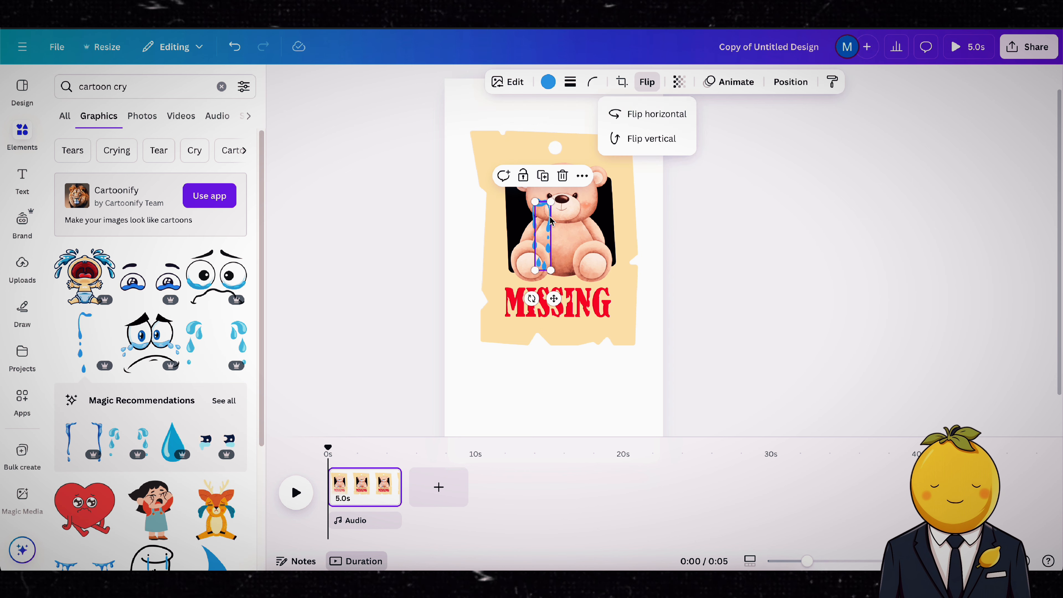
pyautogui.click(653, 111)
# Step: Download the MISSING poster with the crying bear as a PNG at size 3.125 with a transparent background
pyautogui.click(793, 200)
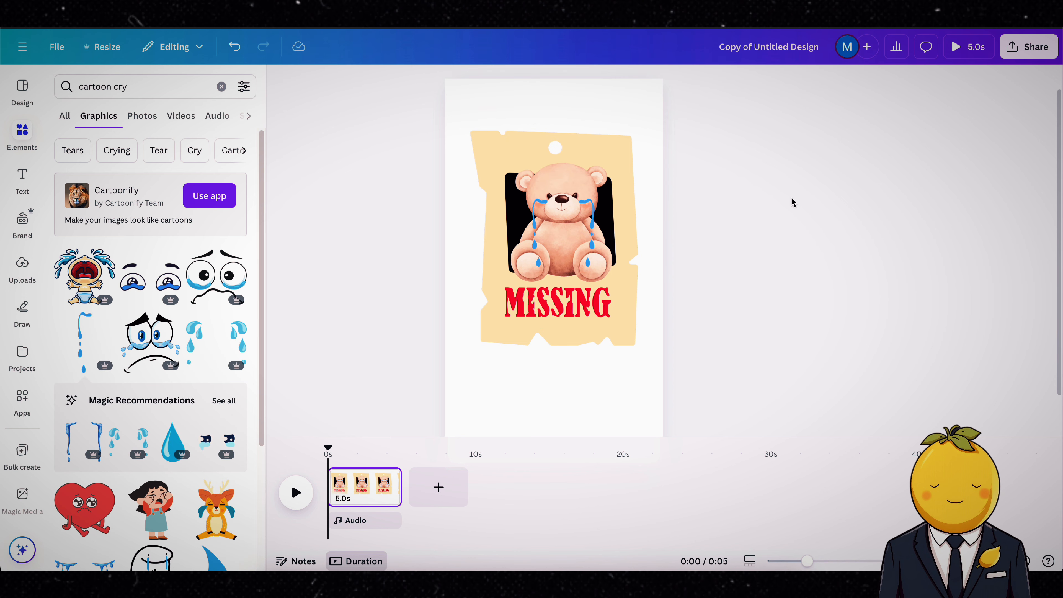
pyautogui.click(1029, 46)
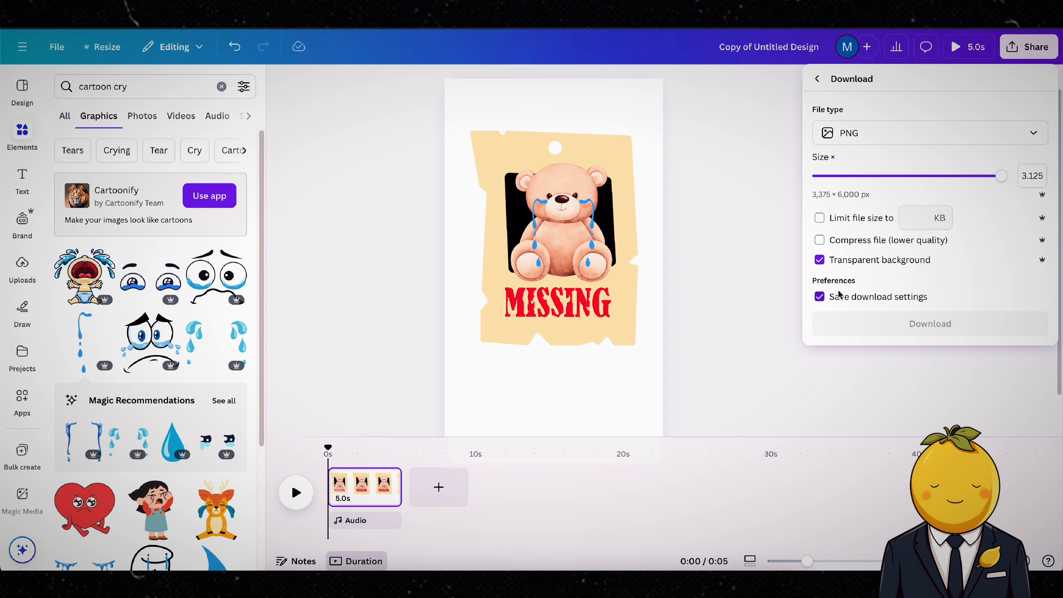
pyautogui.click(928, 322)
# Step: Search the graphics for "cartoon bear cry"
pyautogui.click(124, 86)
pyautogui.press('BackSpace')
pyautogui.press('BackSpace')
pyautogui.press('BackSpace')
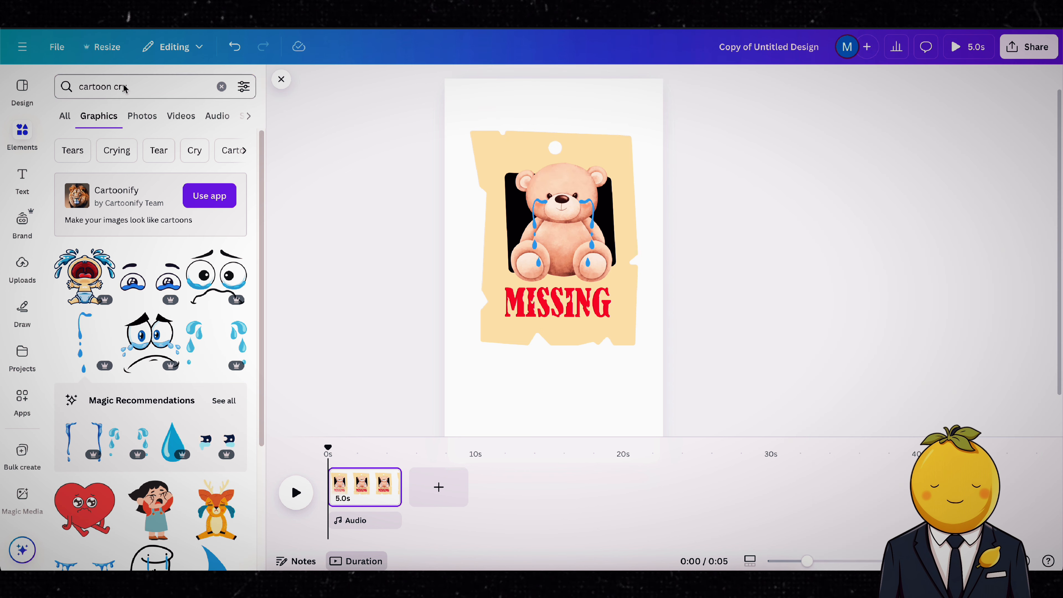
pyautogui.write('bear cry')
pyautogui.press('Return')
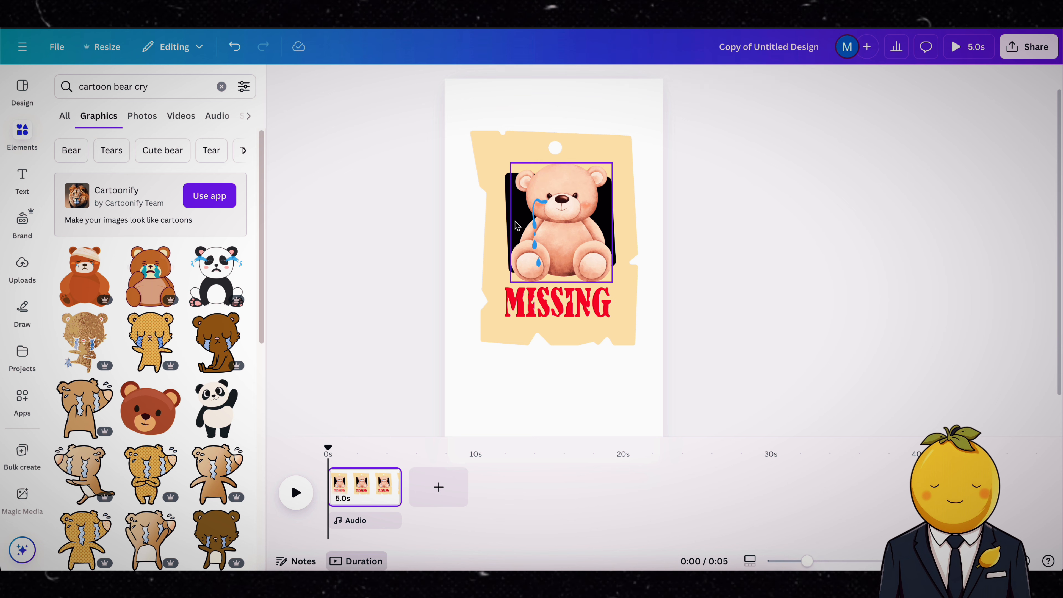
# Step: Delete the MISSING poster while keeping the bear with both tear streams, and download the crying bear alone as an image
pyautogui.click(534, 224)
pyautogui.press('Delete')
pyautogui.click(494, 268)
pyautogui.press('Delete')
pyautogui.click(528, 260)
pyautogui.moveTo(511, 282); pyautogui.dragTo(536, 285)
pyautogui.hotkey('ctrl', 'z')
pyautogui.hotkey('ctrl', 'z')
pyautogui.hotkey('ctrl', 'z')
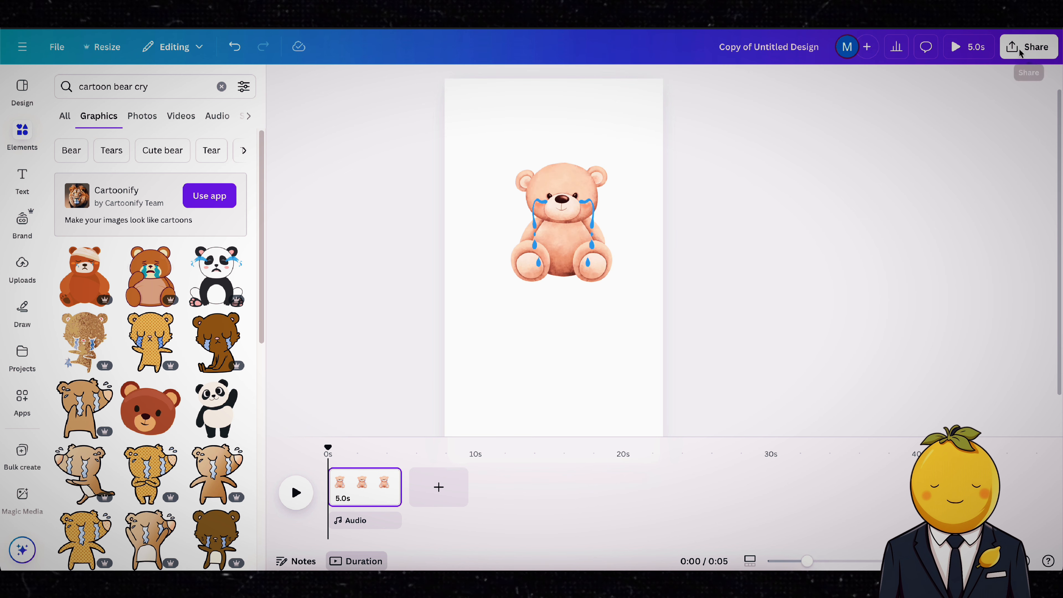
pyautogui.click(1029, 46)
pyautogui.click(879, 323)
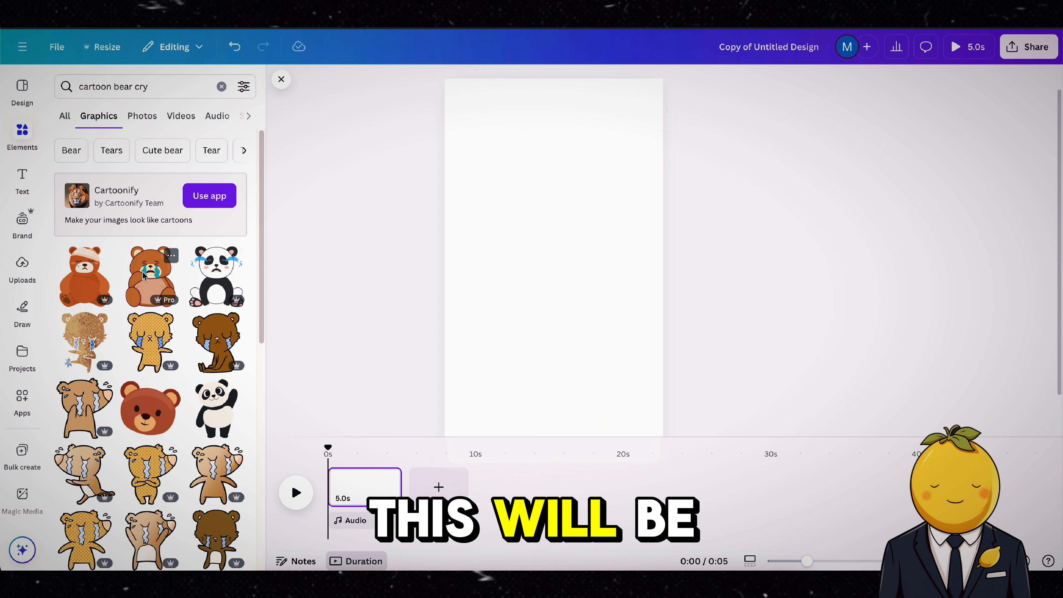
# Step: Add the large brown crying bear from the results with a small copy layered behind it, and download it as an image
pyautogui.click(150, 276)
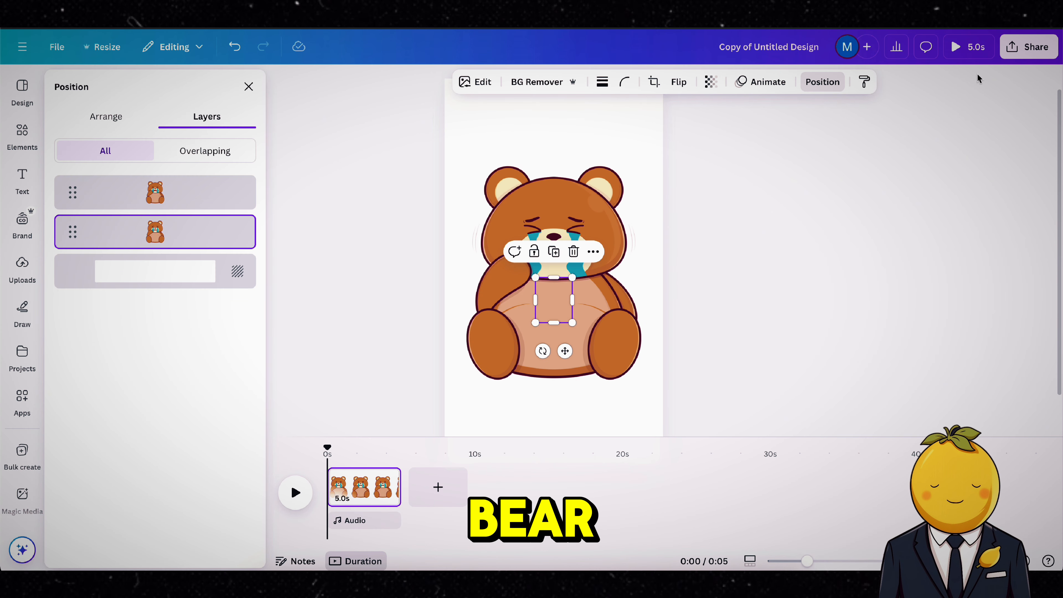
pyautogui.click(1028, 46)
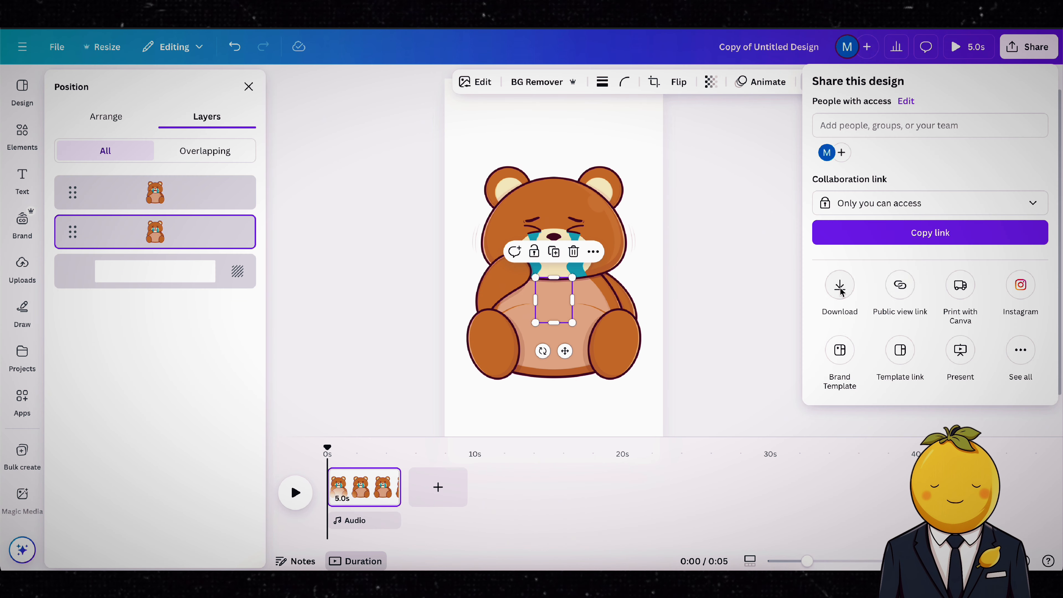
pyautogui.click(840, 289)
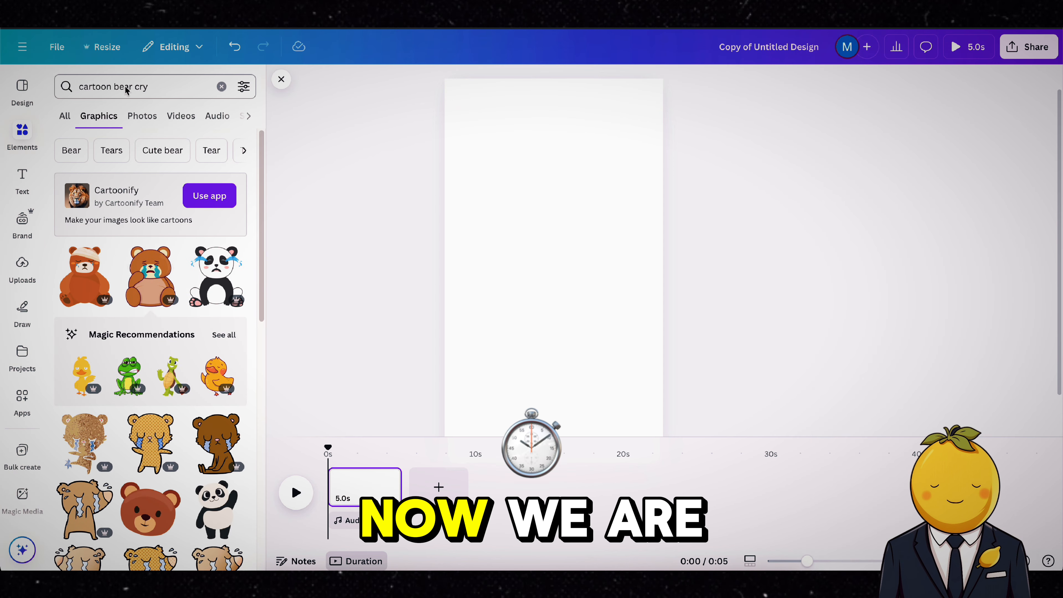
# Step: Search the graphics for "box" to find a frame for the choice buttons
pyautogui.moveTo(175, 86); pyautogui.dragTo(80, 86)
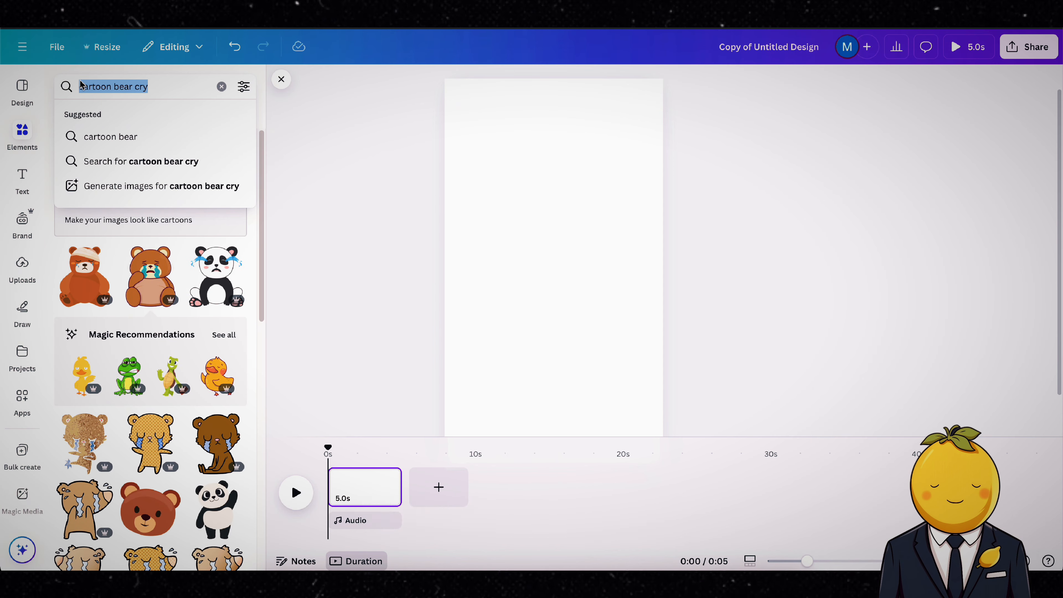
pyautogui.write('c')
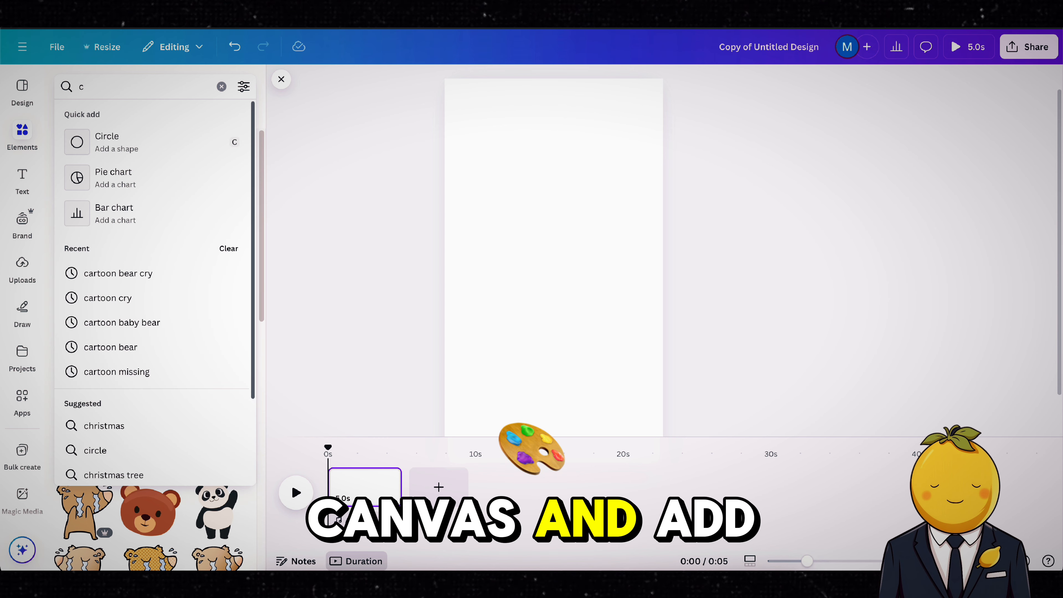
pyautogui.press('BackSpace')
pyautogui.write('box')
pyautogui.press('Return')
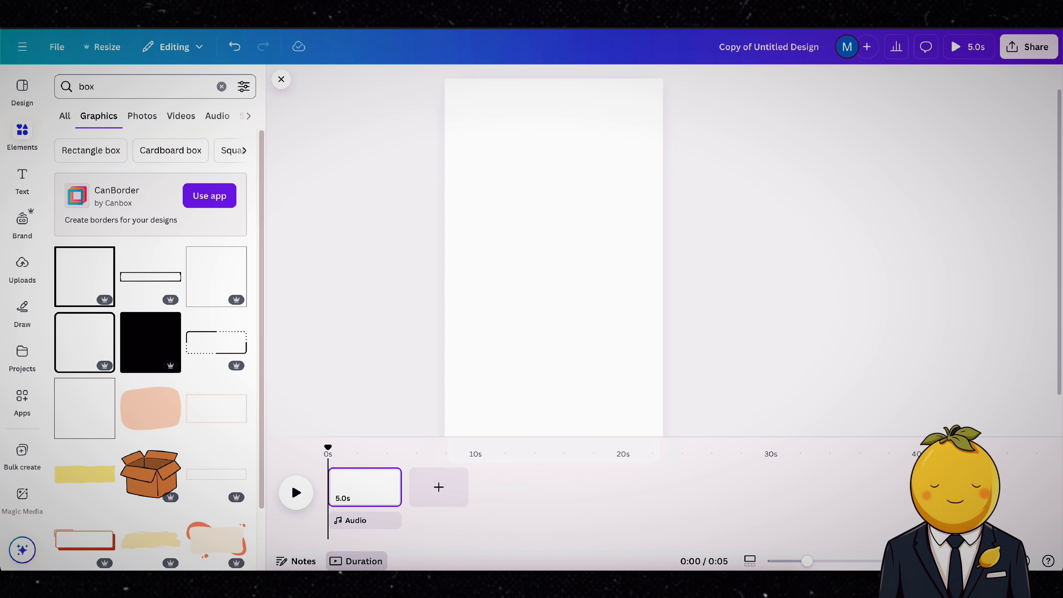
# Step: Add the cream box with coral blobs and enlarge it to nearly the page width in the upper part of the page
pyautogui.scroll(-5, 173, 356)
pyautogui.click(212, 348)
pyautogui.moveTo(598, 302); pyautogui.dragTo(680, 356)
pyautogui.moveTo(604, 326); pyautogui.dragTo(565, 221)
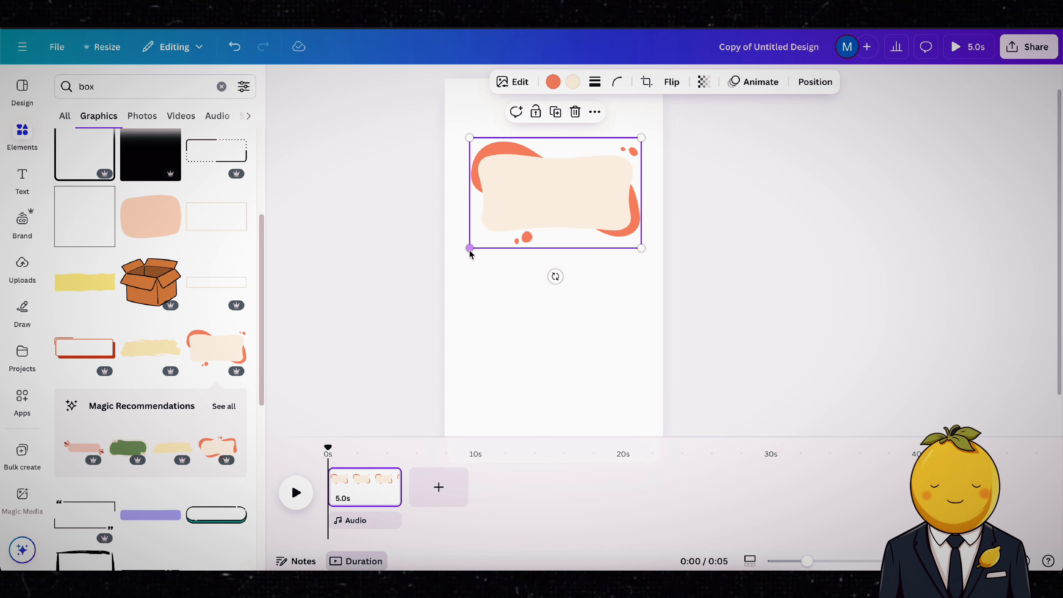
pyautogui.moveTo(469, 250); pyautogui.dragTo(457, 262)
pyautogui.moveTo(521, 211); pyautogui.dragTo(527, 204)
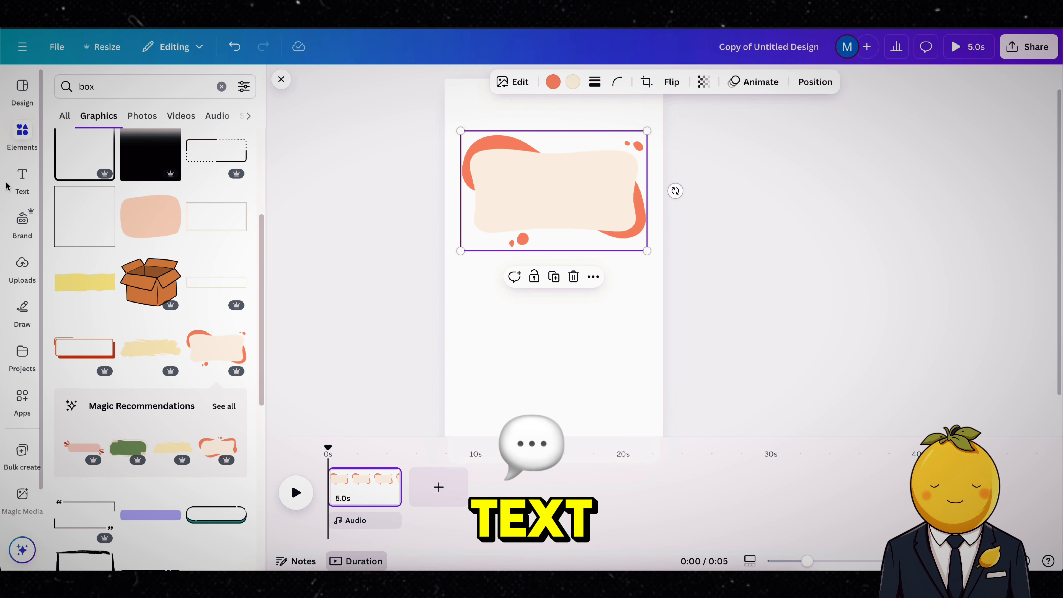
# Step: Add a heading reading "CHECK", scale it to about size 64.3 and place it in the upper-left part of the cream box
pyautogui.click(23, 180)
pyautogui.click(123, 263)
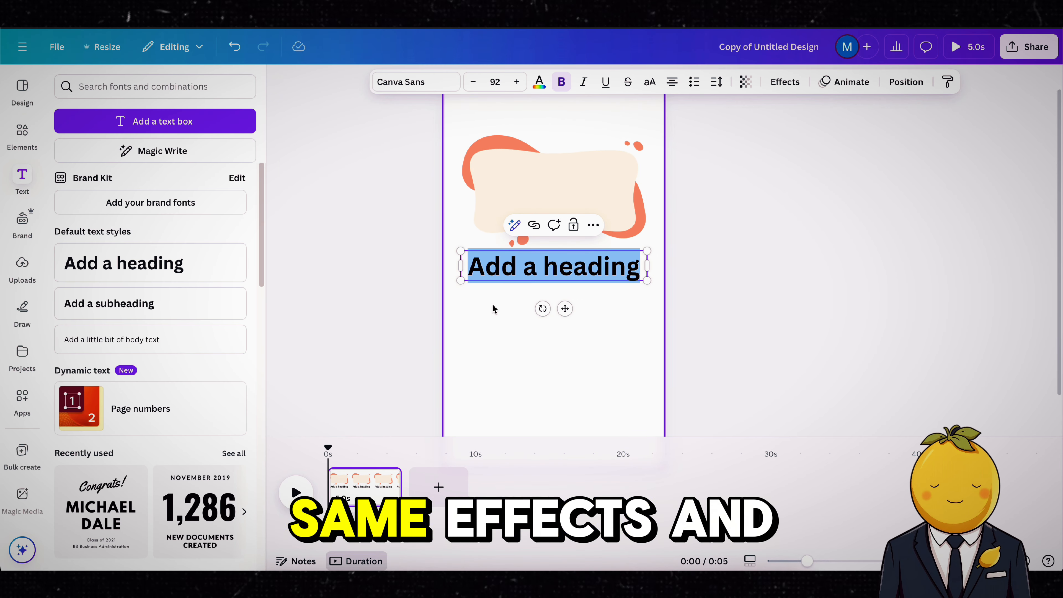
pyautogui.write('CHECK')
pyautogui.moveTo(647, 250); pyautogui.dragTo(543, 267)
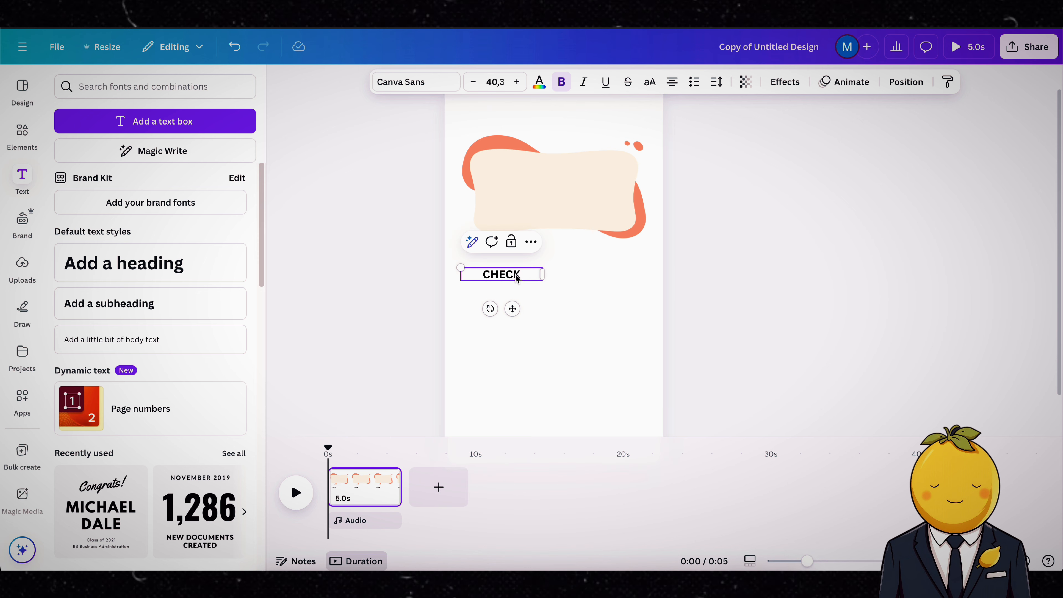
pyautogui.moveTo(512, 309); pyautogui.dragTo(532, 204)
pyautogui.moveTo(480, 162); pyautogui.dragTo(432, 154)
pyautogui.moveTo(511, 203); pyautogui.dragTo(530, 209)
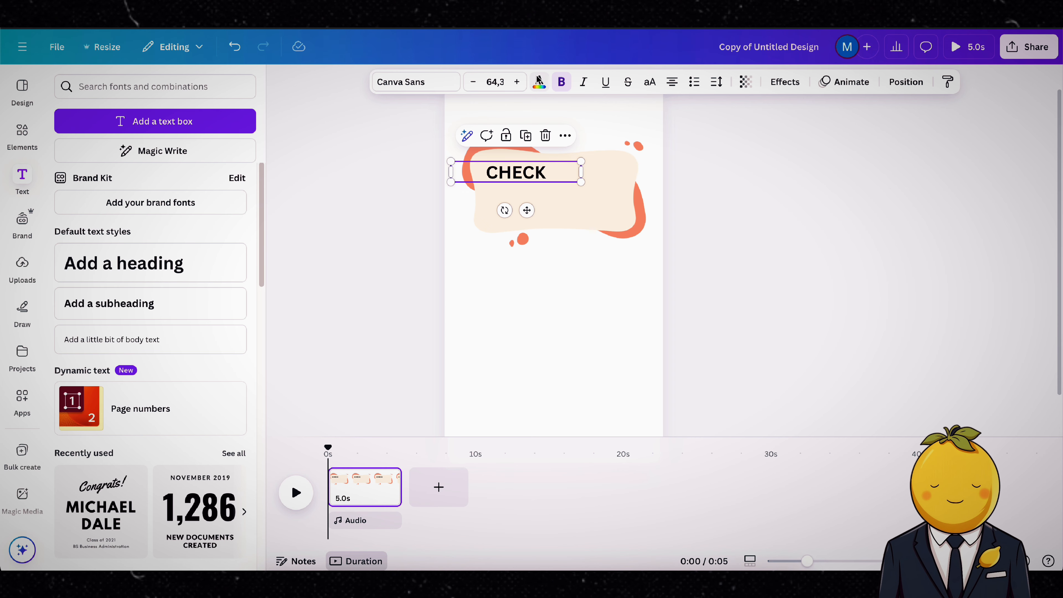
# Step: Color the CHECK text yellow and give it the Outline effect with thickness 50
pyautogui.click(539, 81)
pyautogui.click(172, 438)
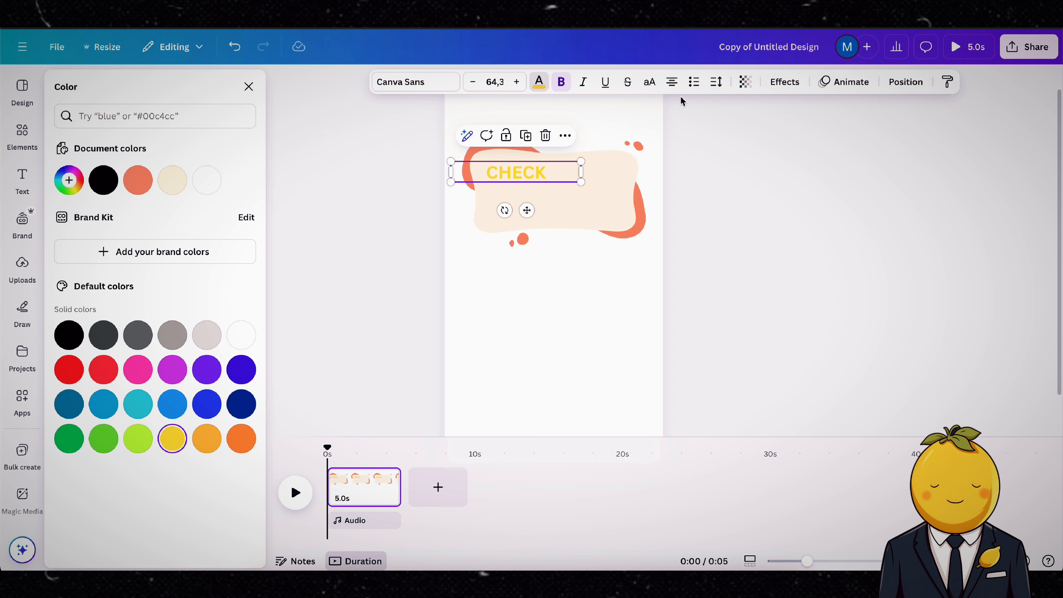
pyautogui.click(784, 82)
pyautogui.click(205, 247)
# Step: Duplicate the CHECK text beside the original, change the copy to "SKIP" and color it green
pyautogui.click(532, 137)
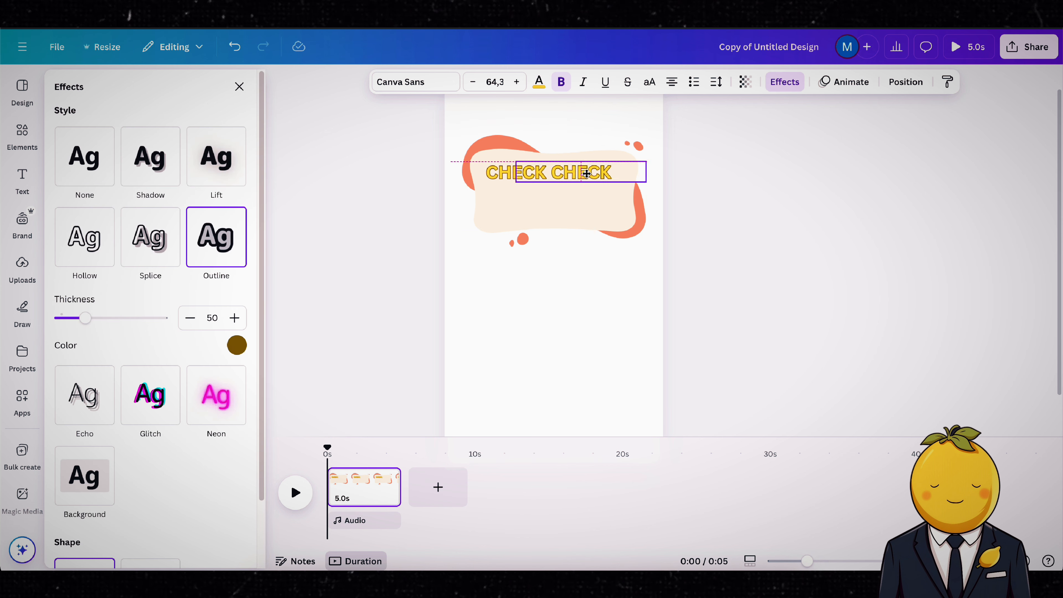
pyautogui.doubleClick(586, 172)
pyautogui.write('SKIP')
pyautogui.click(539, 81)
pyautogui.click(103, 438)
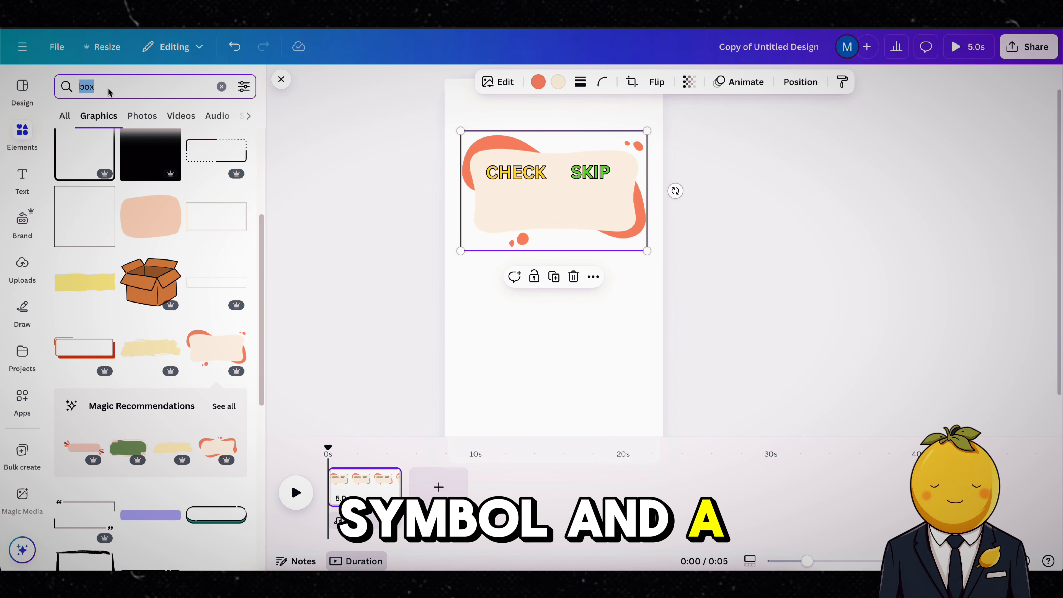
# Step: Search the graphics for "like" and place the blue circular thumbs-up icon, scaled small, beneath CHECK
pyautogui.press('BackSpace')
pyautogui.write('lik')
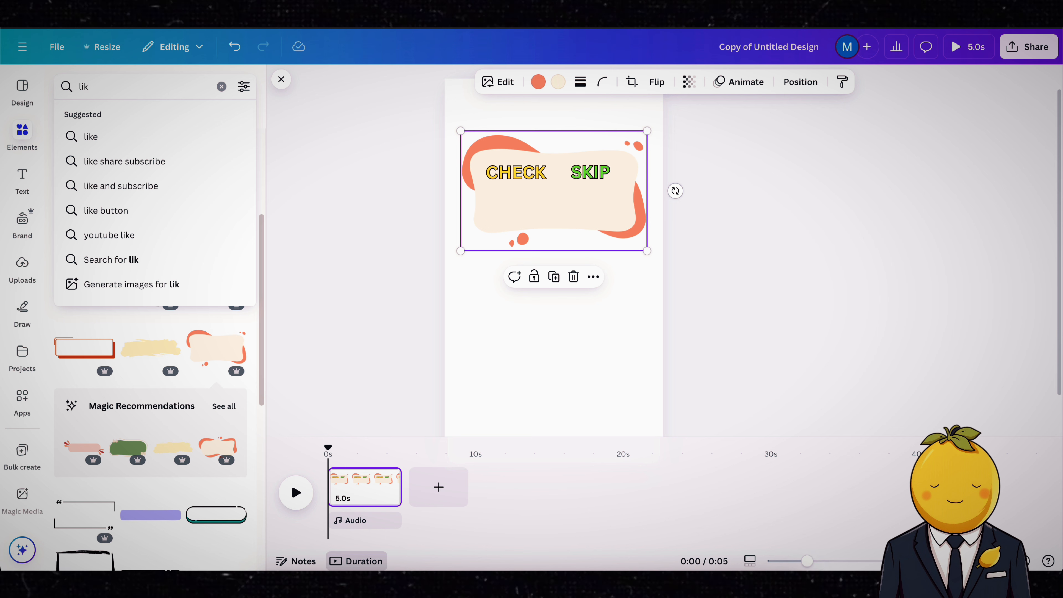
pyautogui.write('e')
pyautogui.press('Return')
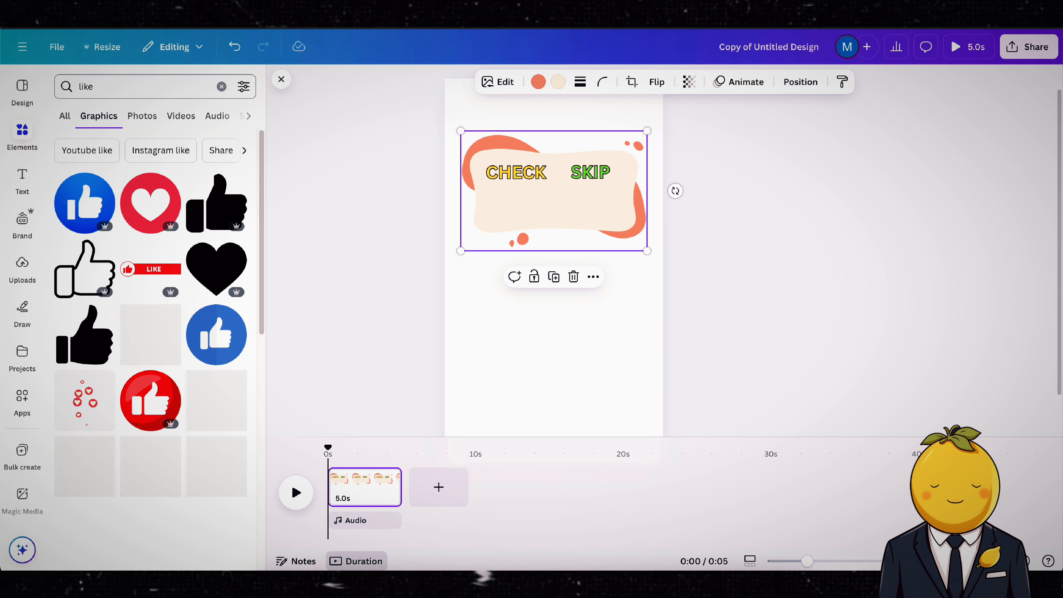
pyautogui.click(84, 203)
pyautogui.moveTo(641, 189); pyautogui.dragTo(515, 209)
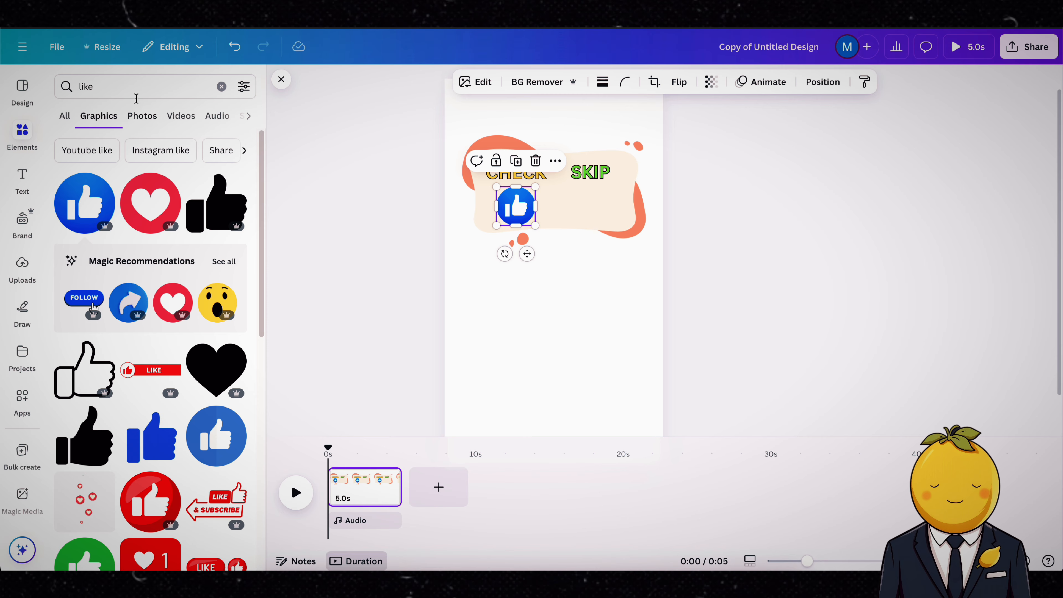
# Step: Search the graphics for "comment" and place the black-outlined rectangular speech bubble, scaled small, beneath SKIP
pyautogui.click(134, 89)
pyautogui.write('comment')
pyautogui.press('Return')
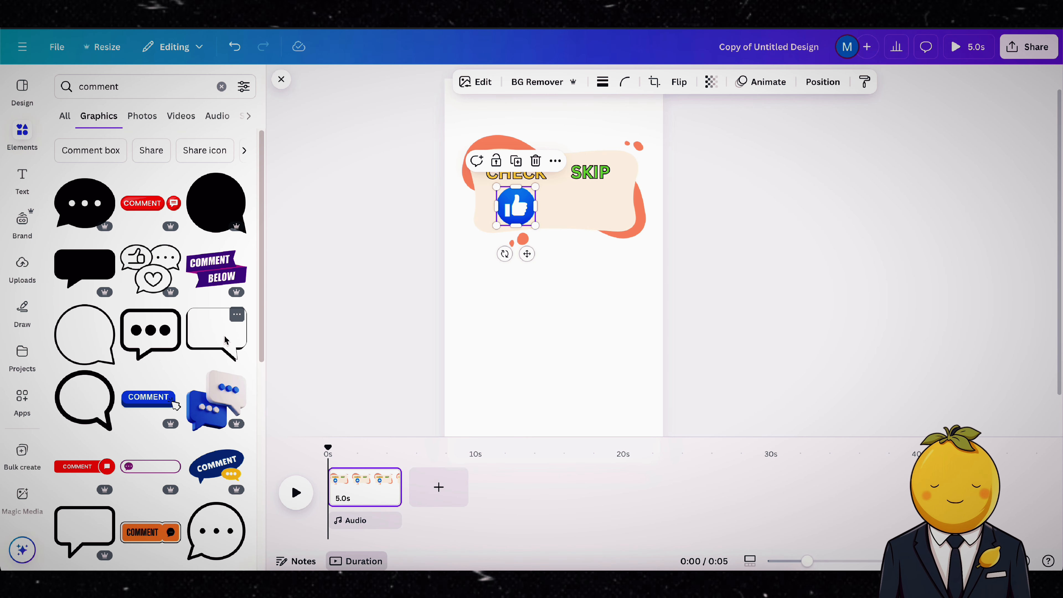
pyautogui.click(226, 338)
pyautogui.moveTo(596, 232); pyautogui.dragTo(596, 208)
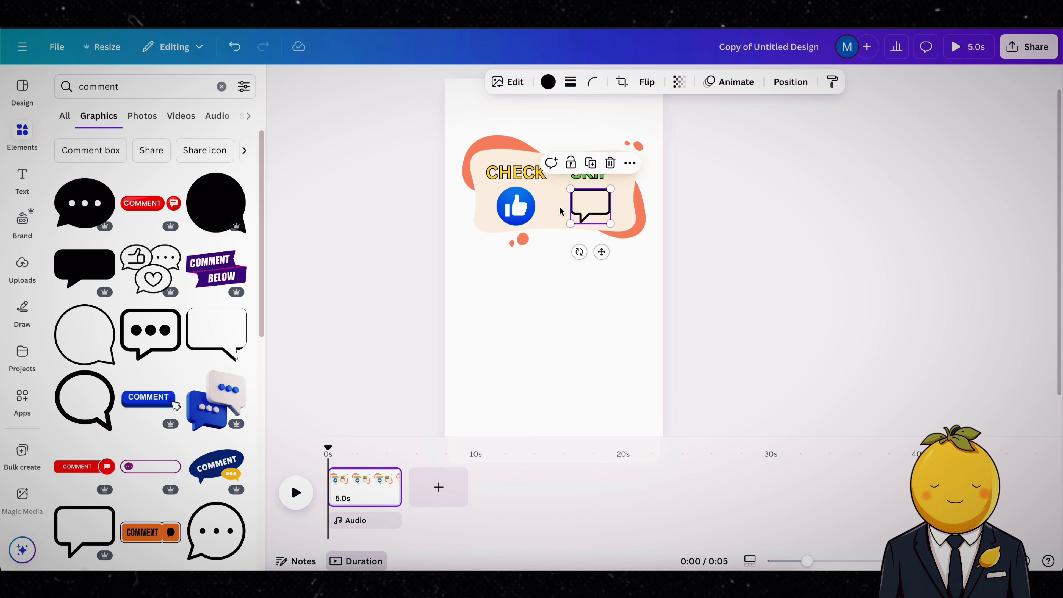
# Step: Download the CHECK/SKIP box as a PNG at size 3.125 with a transparent background
pyautogui.click(923, 131)
pyautogui.click(1029, 47)
pyautogui.click(840, 285)
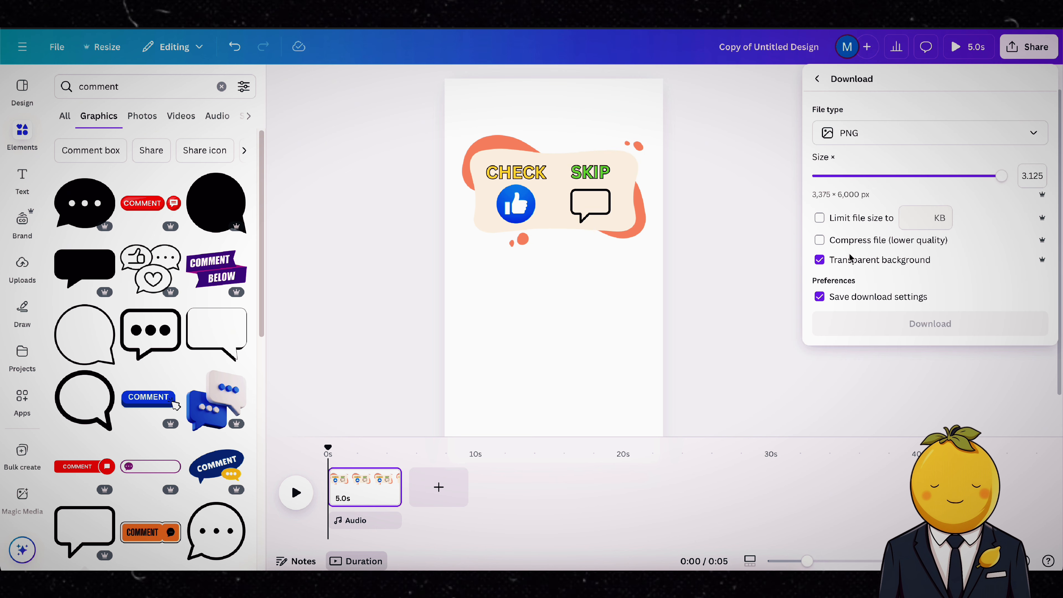
pyautogui.click(930, 320)
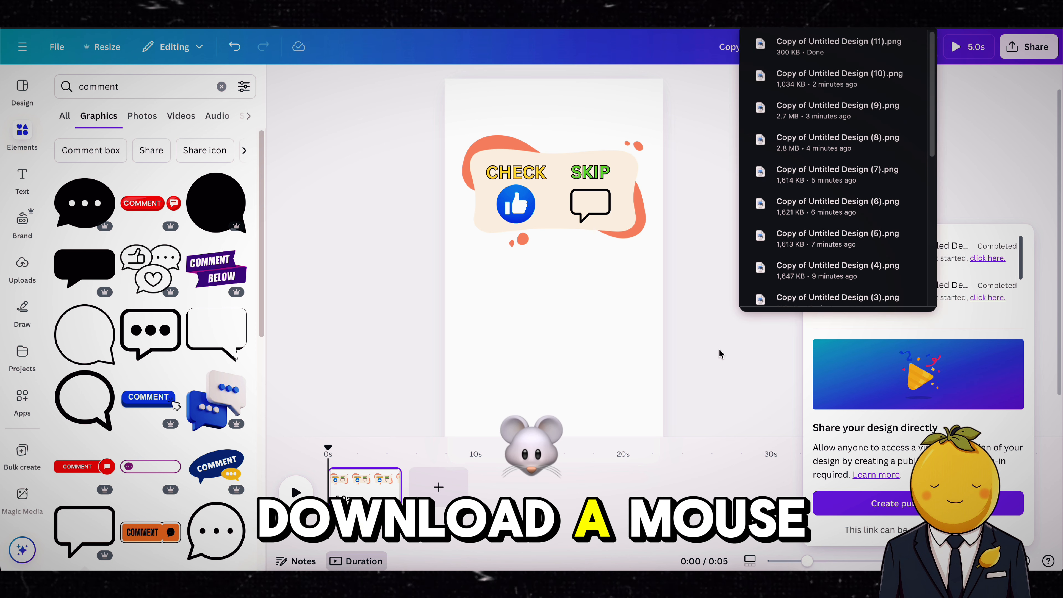
pyautogui.click(709, 349)
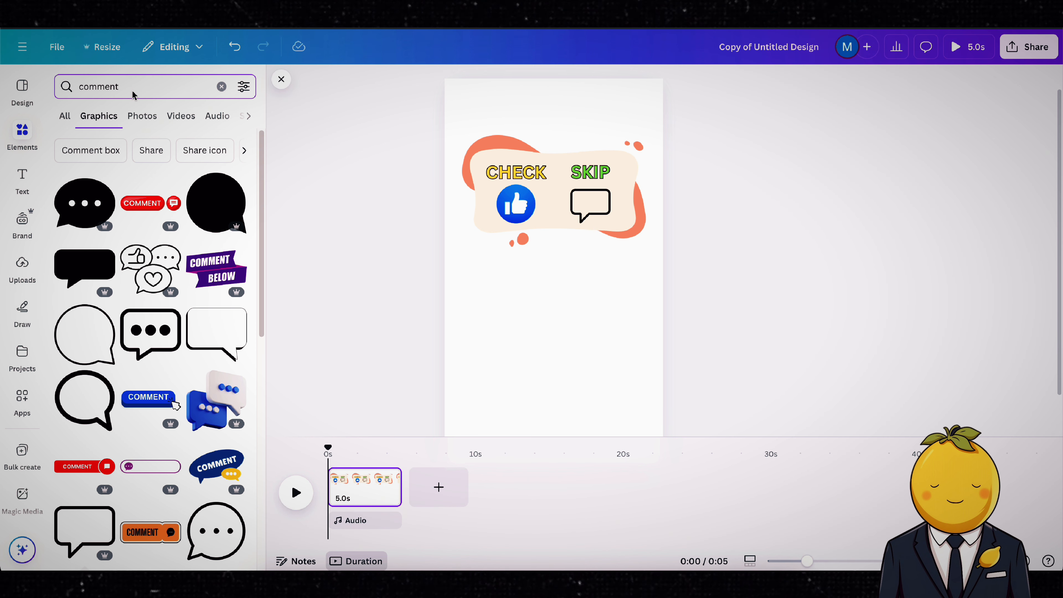
# Step: Search the graphics for "mouse" and delete all CHECK/SKIP box elements from the page
pyautogui.write('mouse')
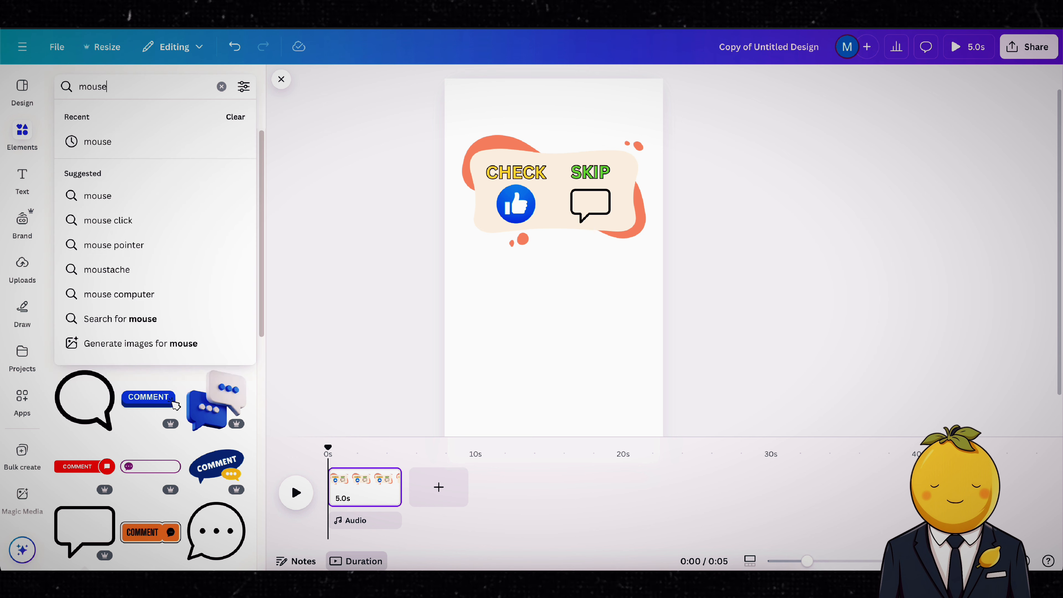
pyautogui.press('Return')
pyautogui.moveTo(441, 130); pyautogui.dragTo(688, 297)
pyautogui.press('Delete')
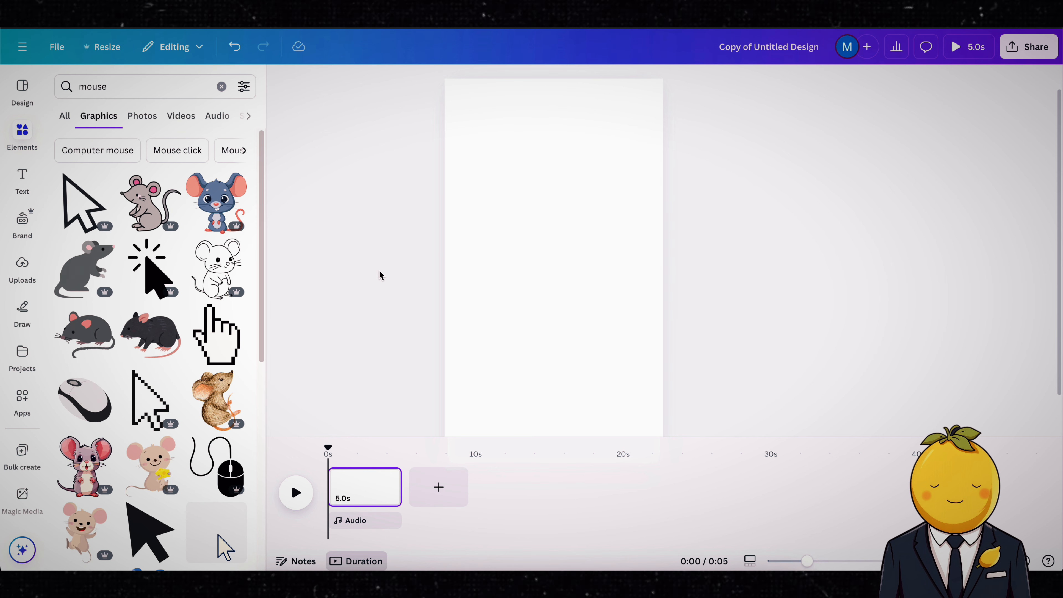
# Step: Add the pixel hand cursor with a small copy at its center, and order the large hand above the small one
pyautogui.click(201, 345)
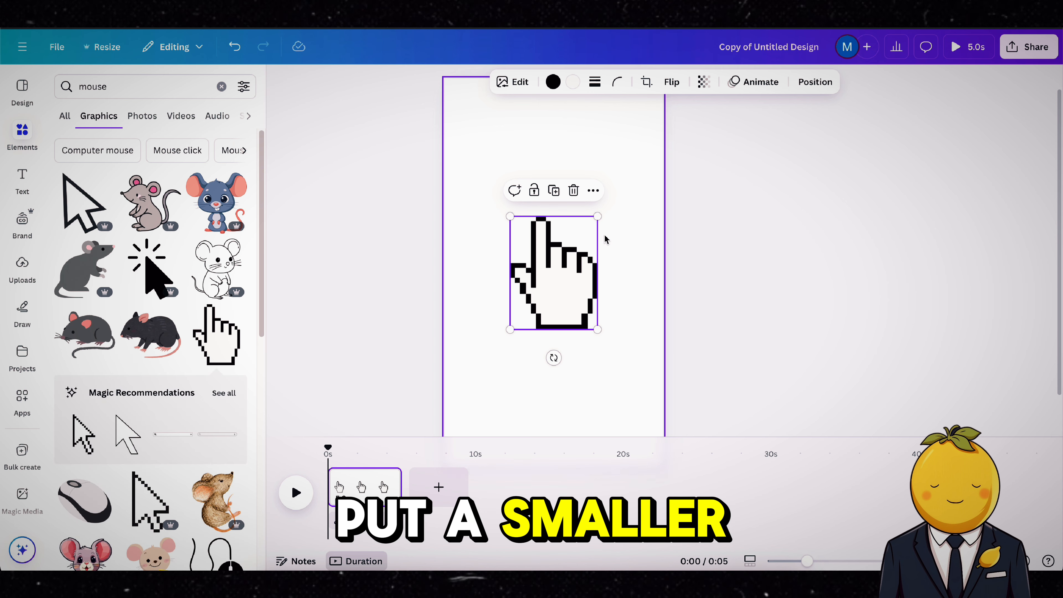
pyautogui.moveTo(600, 220); pyautogui.dragTo(552, 296)
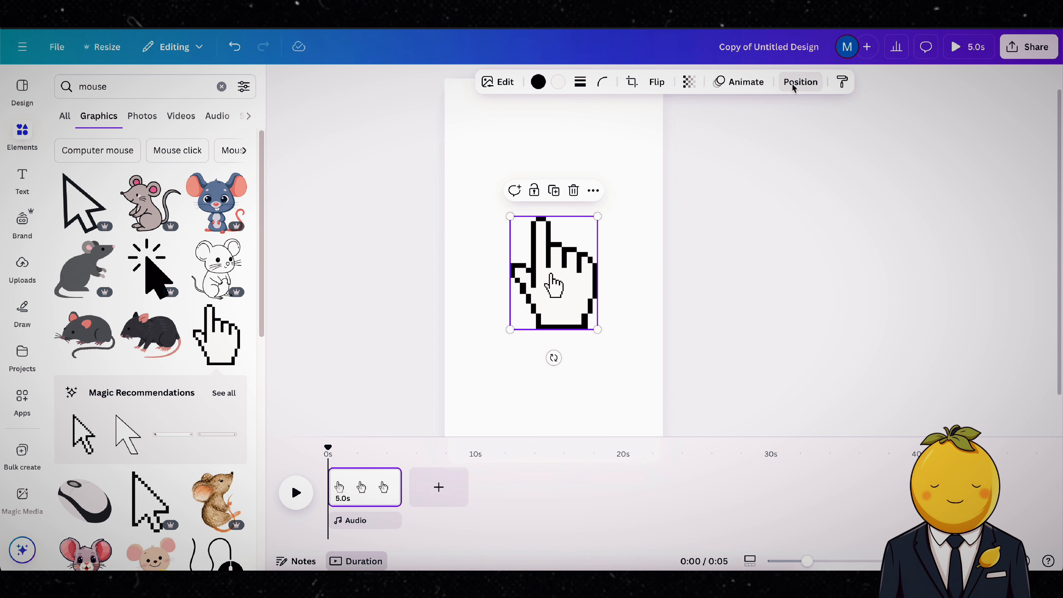
pyautogui.click(800, 81)
pyautogui.moveTo(157, 213); pyautogui.dragTo(158, 193)
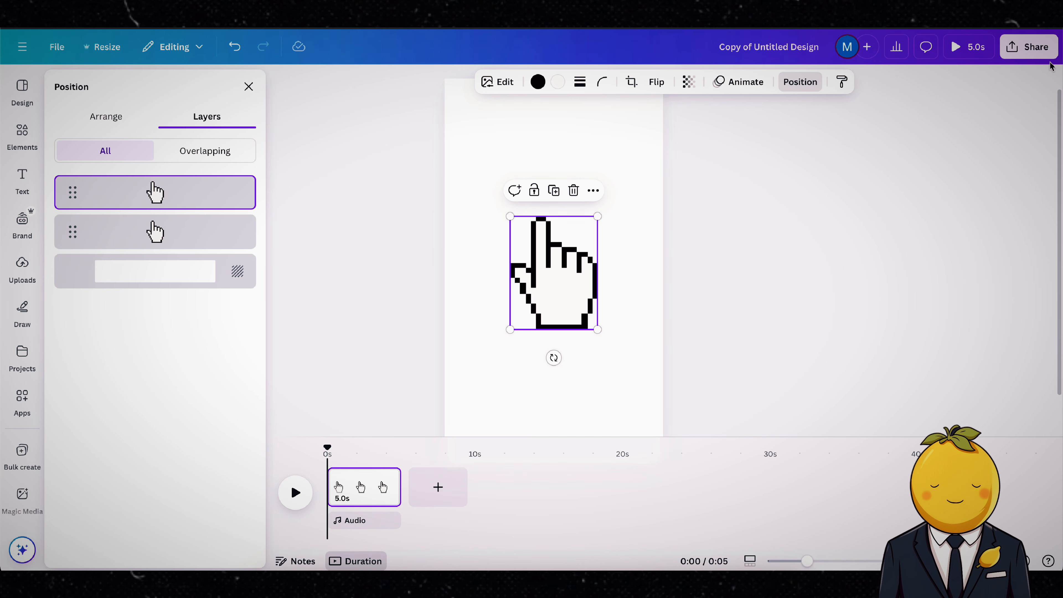
# Step: Download the hand cursor as a PNG at size 3.125 with a transparent background
pyautogui.click(1029, 47)
pyautogui.click(835, 293)
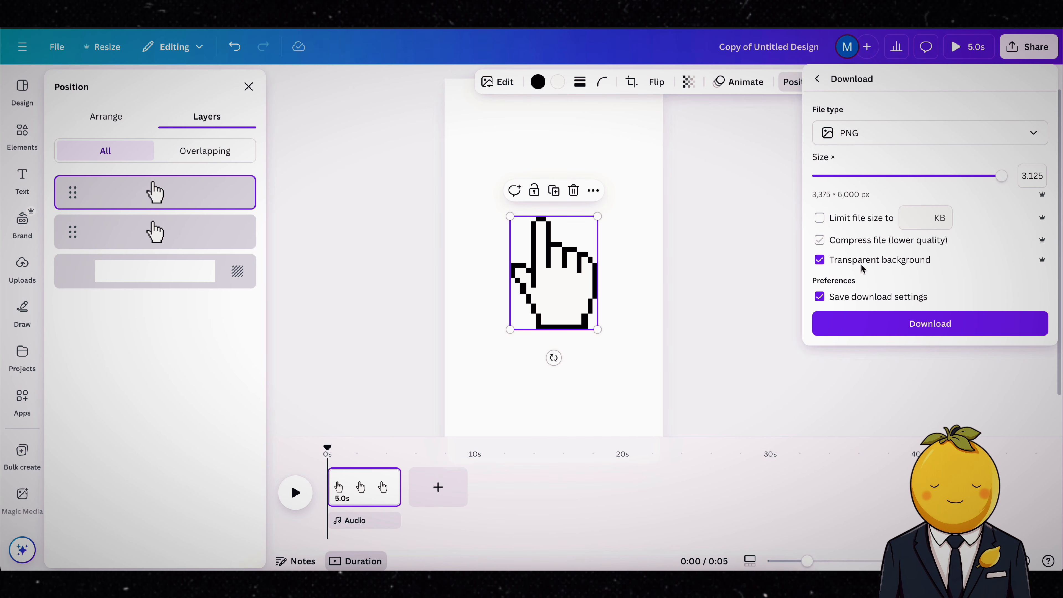
pyautogui.click(865, 327)
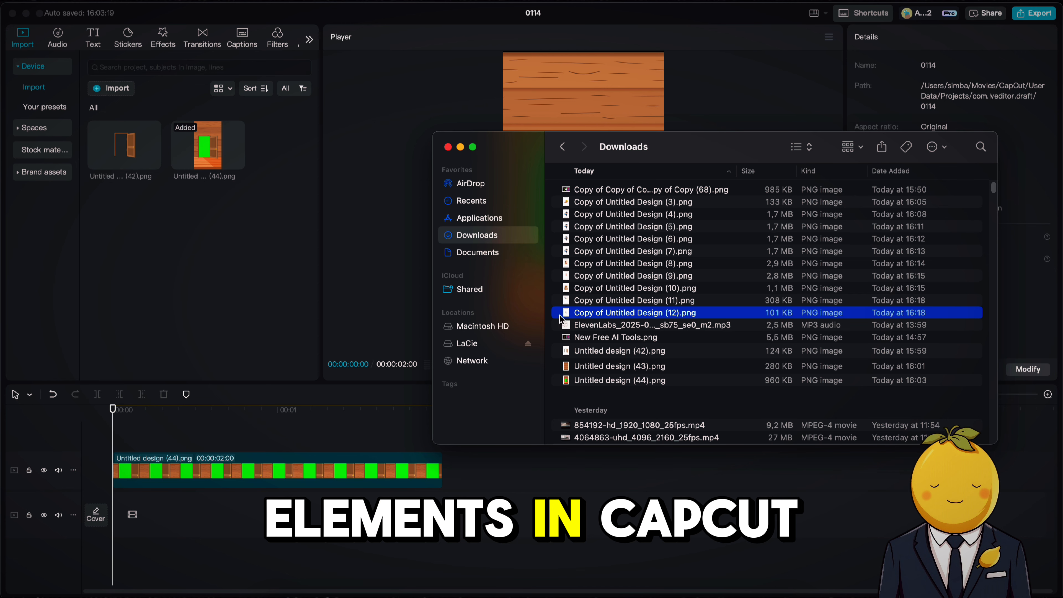
# Step: In CapCut, add Copy of Untitled Design (3) to (12) to the timeline and move the cheese character clip beneath the doorway background
pyautogui.moveTo(560, 318); pyautogui.dragTo(423, 428)
pyautogui.keyDown('shift'); pyautogui.click(598, 208); pyautogui.keyUp('shift')
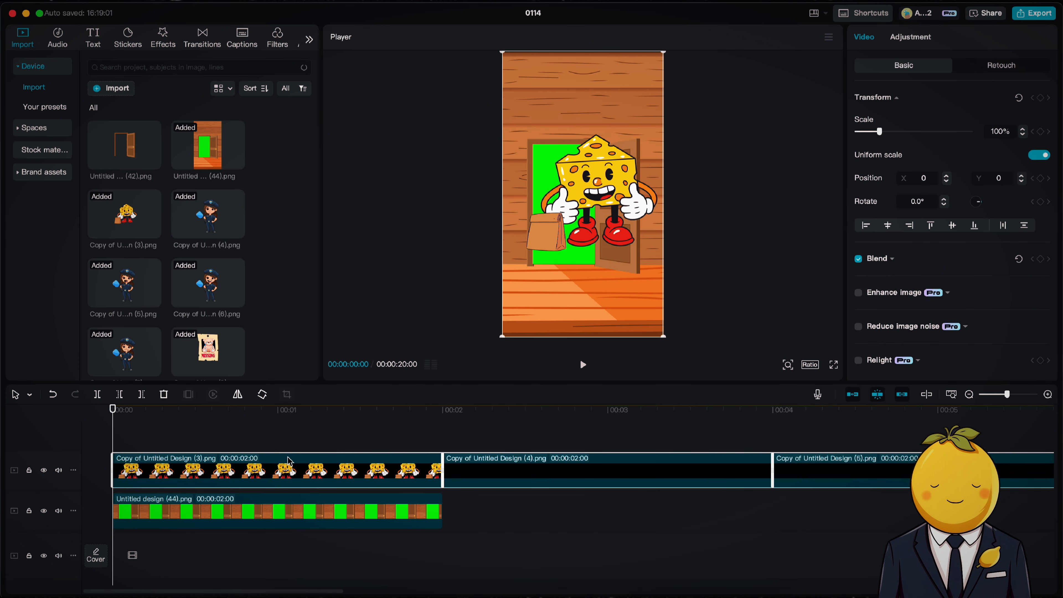
pyautogui.click(312, 465)
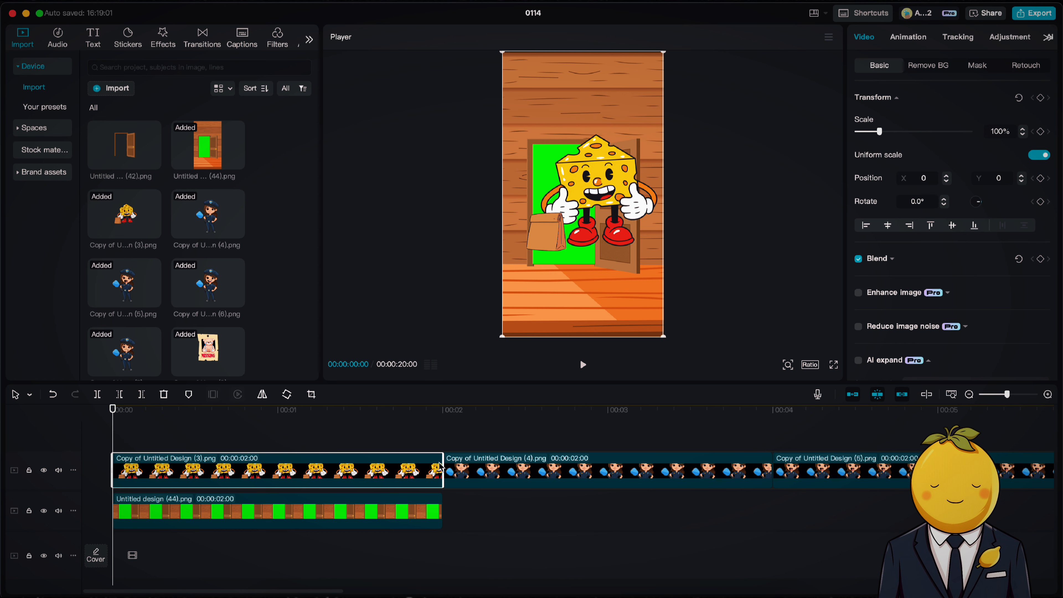
pyautogui.moveTo(375, 480); pyautogui.dragTo(361, 537)
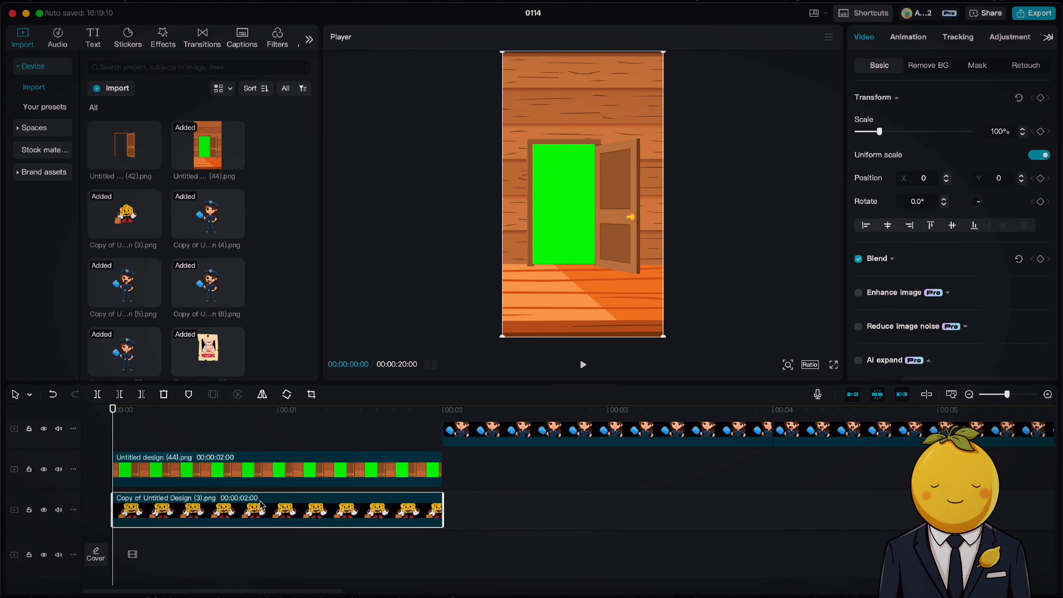
# Step: Key out the green doorway in the background clip with Chroma key, picking the green as the key colour
pyautogui.click(268, 469)
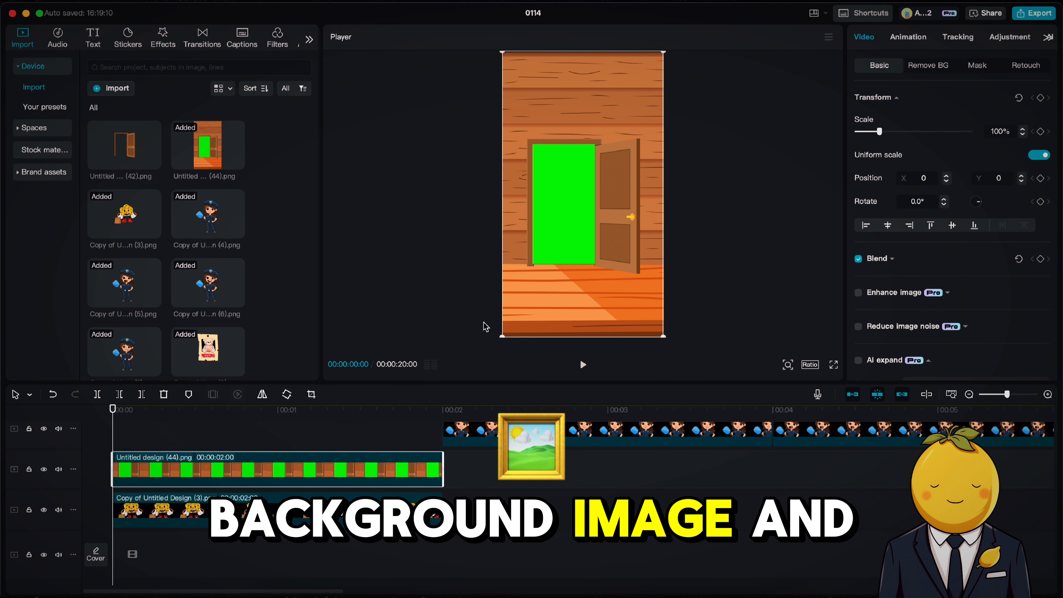
pyautogui.click(932, 68)
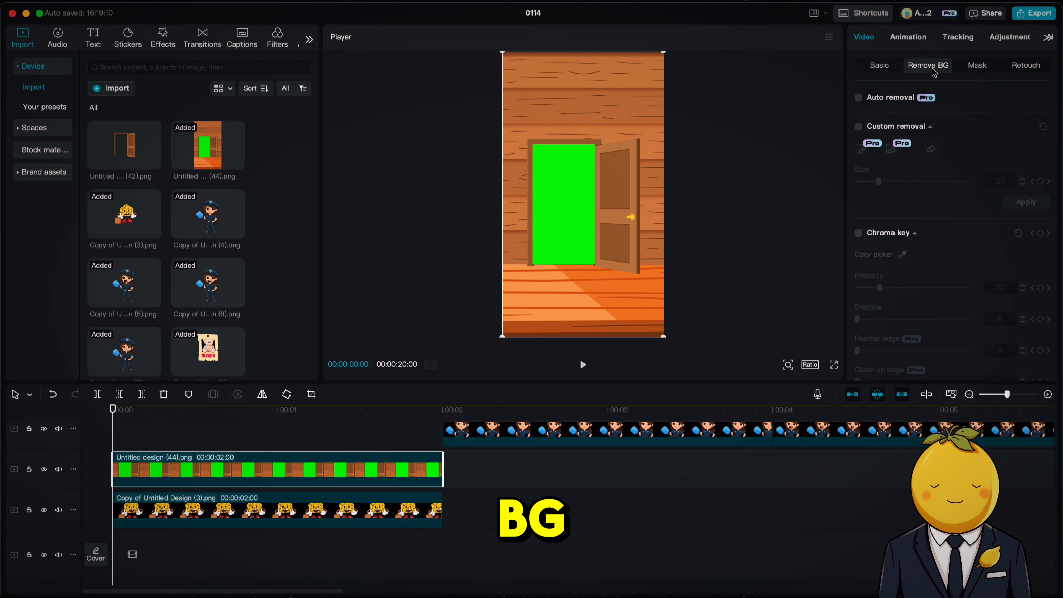
pyautogui.click(858, 233)
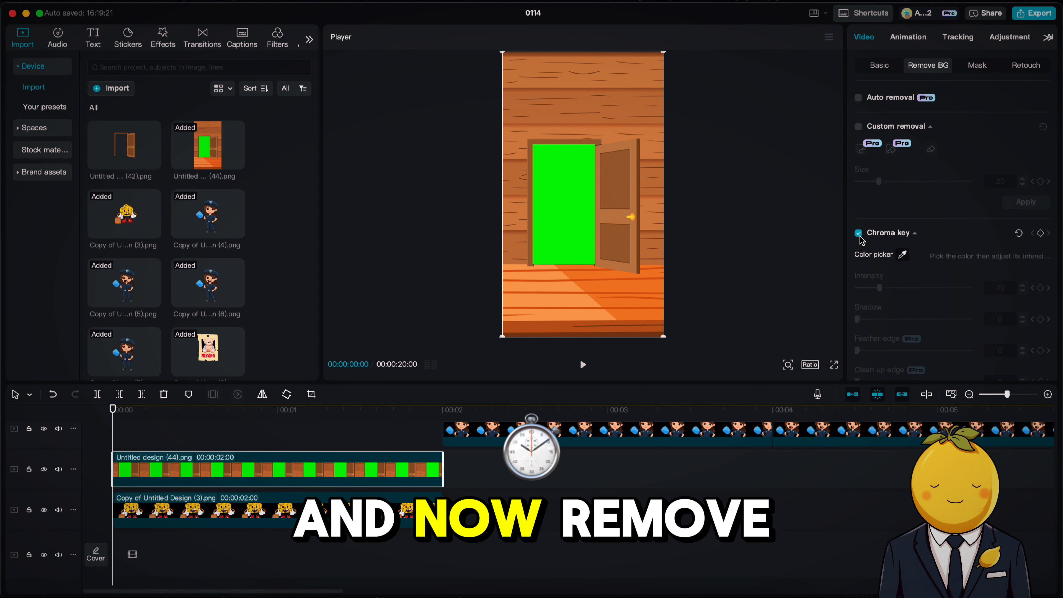
pyautogui.click(902, 254)
pyautogui.click(579, 213)
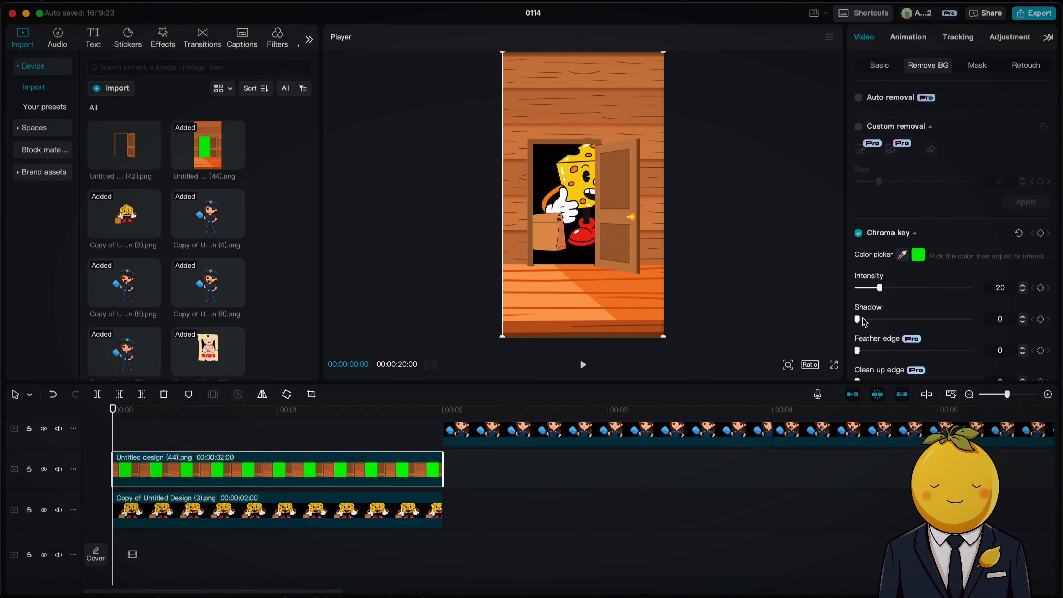
# Step: Scale the cheese character to 84% and place it partly behind the doorway's left edge at X -1073, Y -301
pyautogui.click(172, 524)
pyautogui.moveTo(588, 199); pyautogui.dragTo(509, 218)
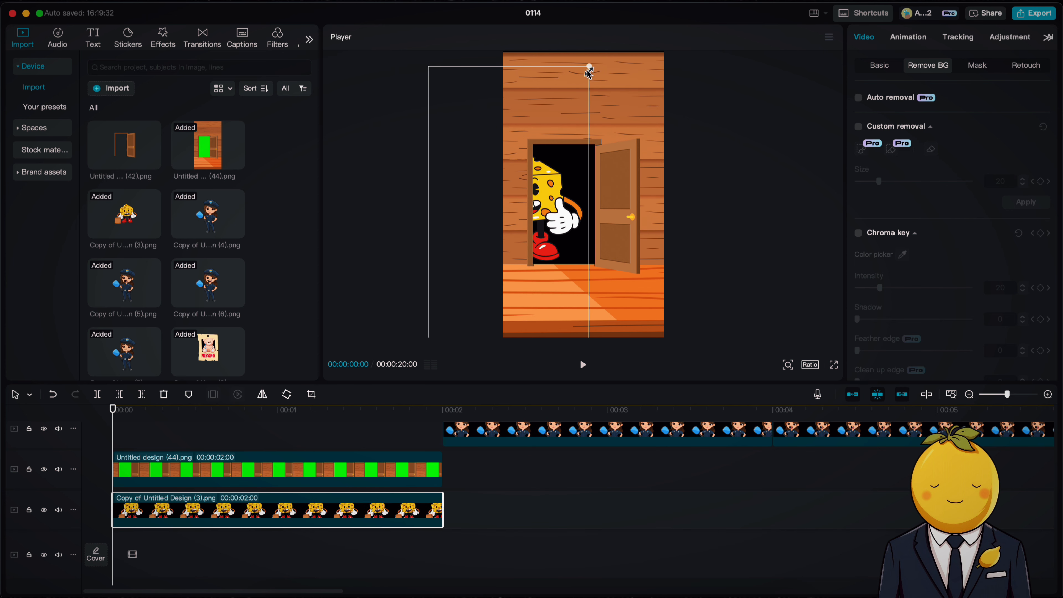
pyautogui.moveTo(588, 72); pyautogui.dragTo(572, 104)
pyautogui.moveTo(539, 210)
pyautogui.mouseDown()
pyautogui.moveTo(580, 227)
pyautogui.moveTo(534, 219)
pyautogui.mouseUp()
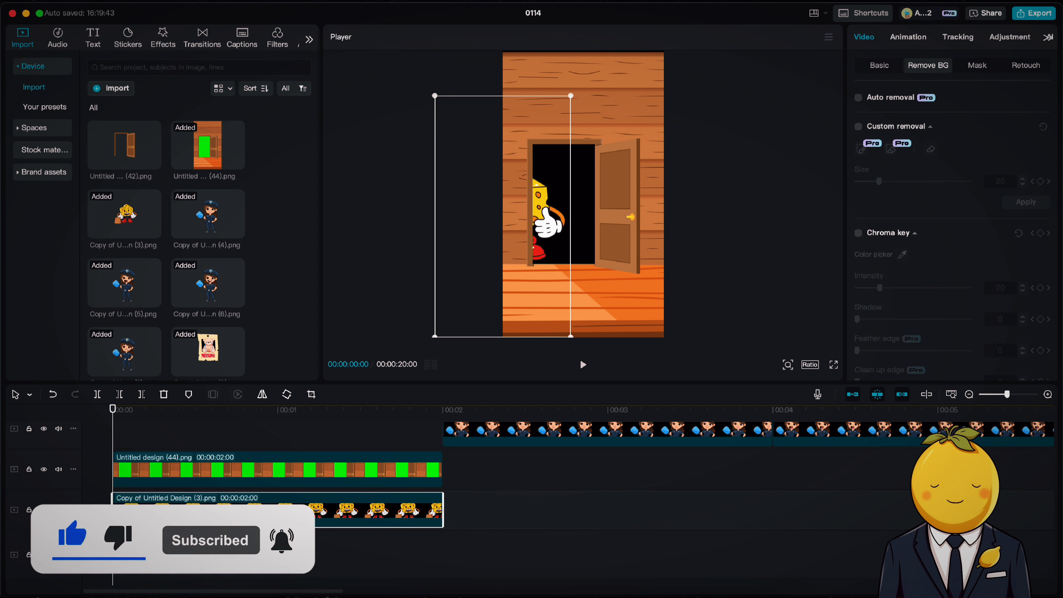
# Step: Keyframe the cheese character's transform at the start and move it into the doorway at X -718, Y -363 by 00:00:00:07
pyautogui.click(881, 65)
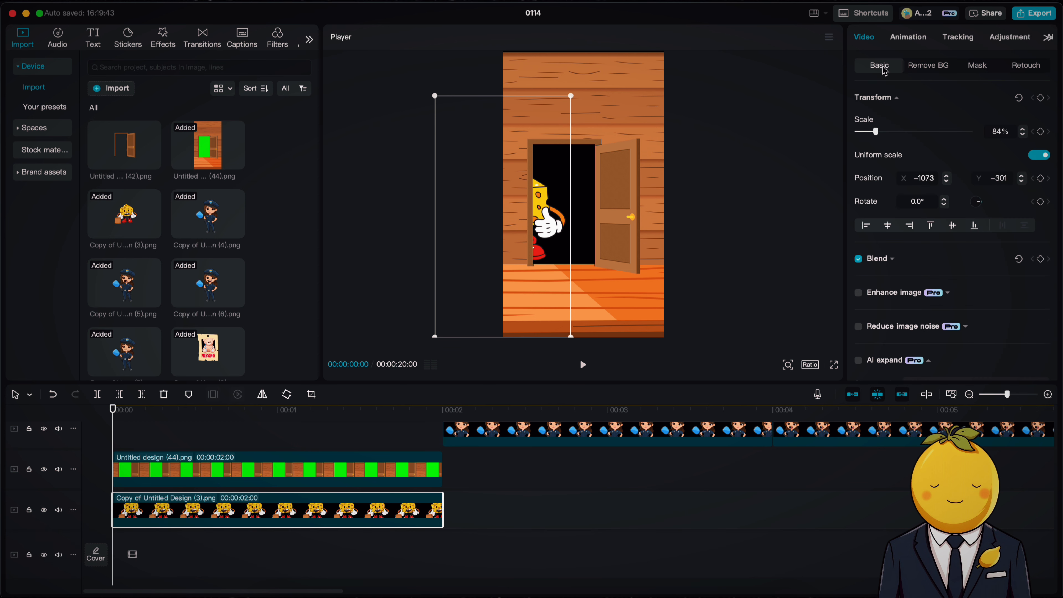
pyautogui.click(1041, 98)
pyautogui.moveTo(116, 420); pyautogui.dragTo(151, 419)
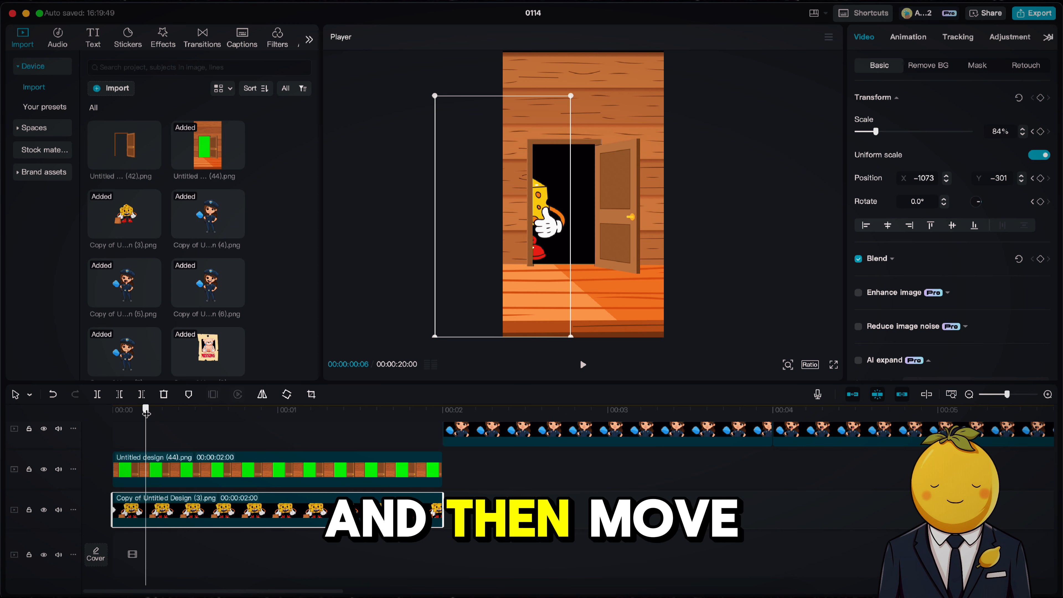
pyautogui.moveTo(553, 237); pyautogui.dragTo(579, 238)
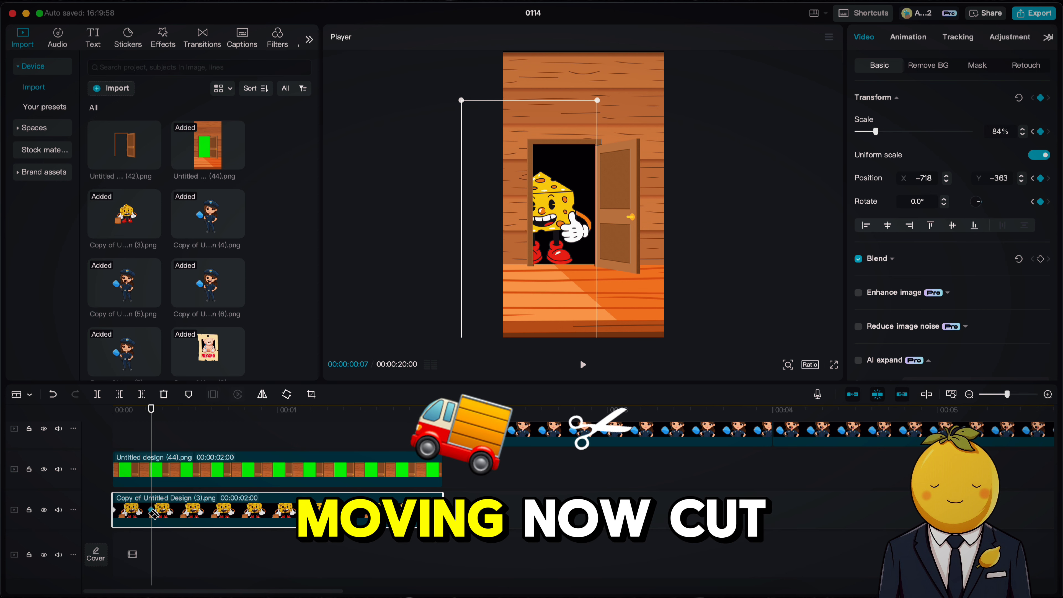
# Step: Split the cheese clip at 00:00:00:07, put its second part above the background, place it at X -408, Y -672 and play it back
pyautogui.click(156, 500)
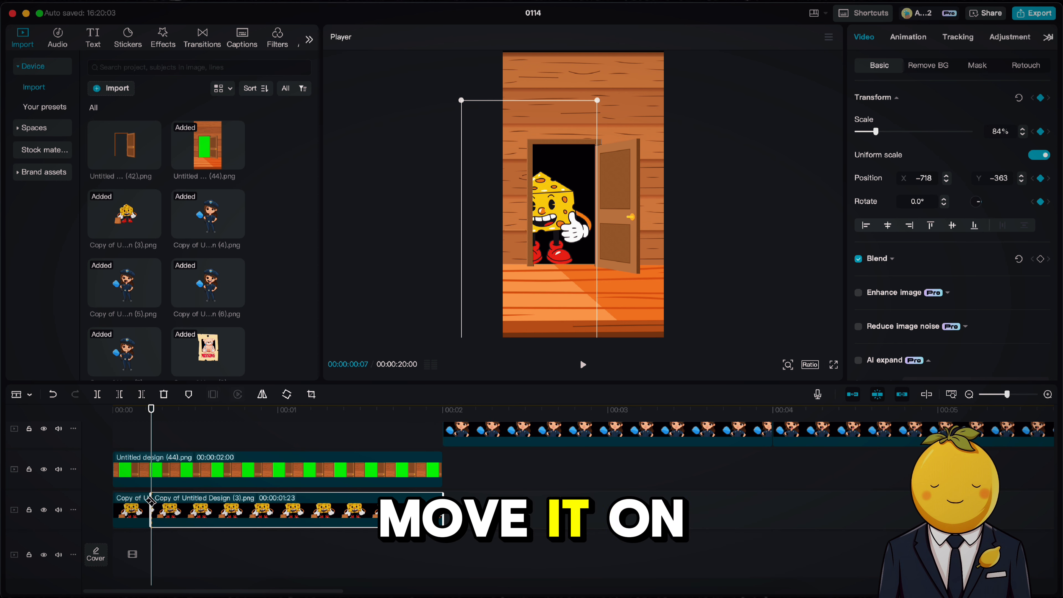
pyautogui.moveTo(161, 507); pyautogui.dragTo(158, 414)
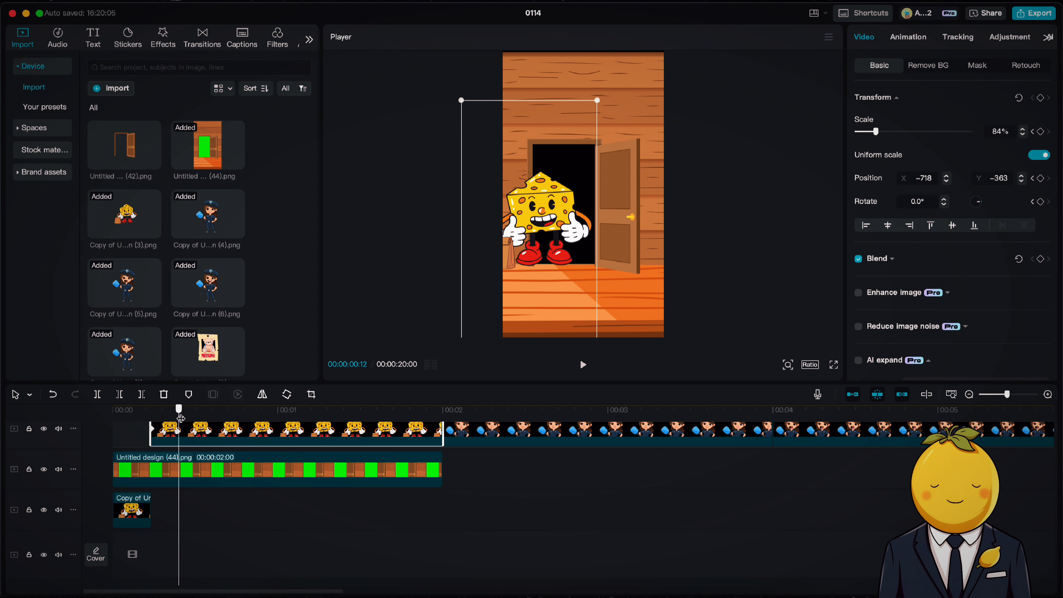
pyautogui.moveTo(500, 240); pyautogui.dragTo(569, 257)
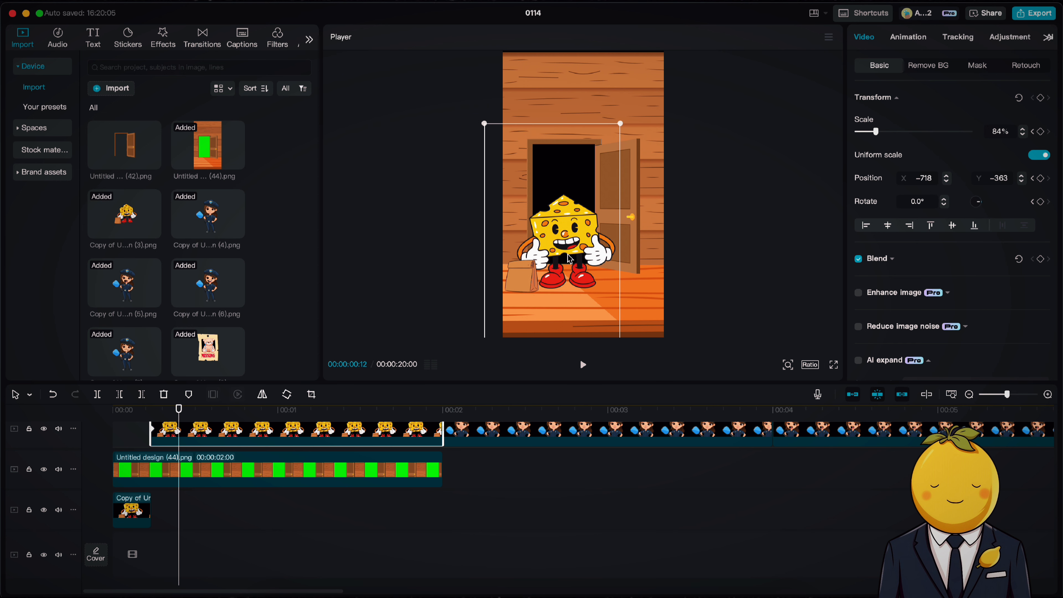
pyautogui.press('space')
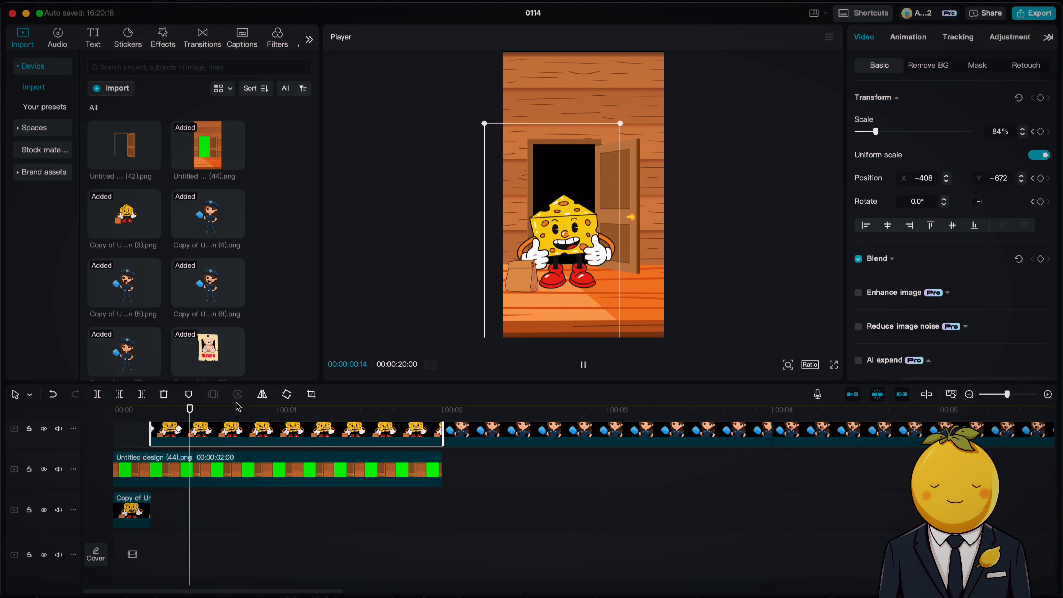
pyautogui.scroll(2, 301, 520)
pyautogui.press('space')
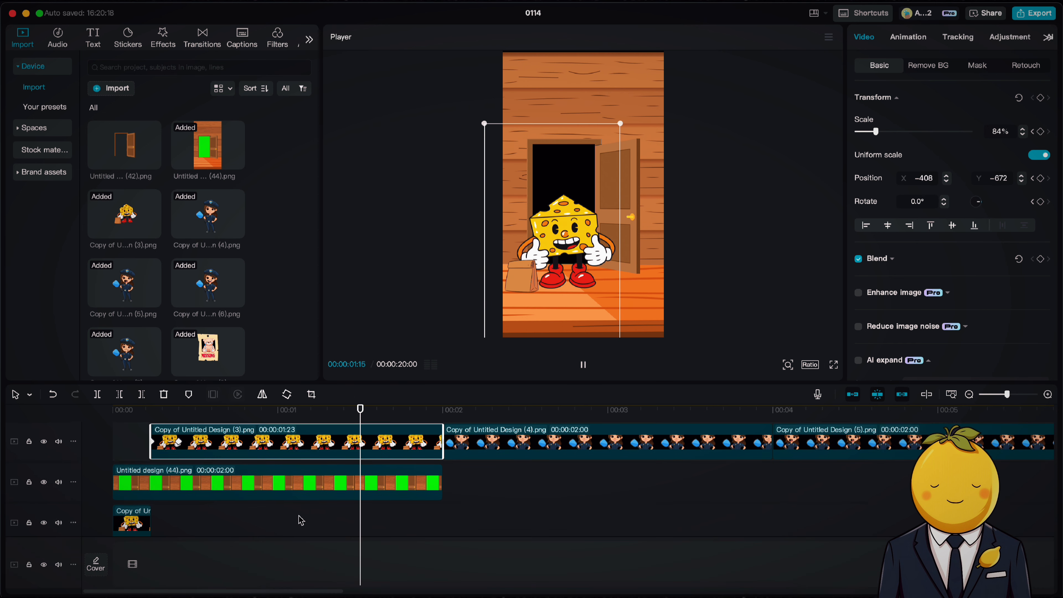
pyautogui.press('space')
# Step: Move the Copy of Untitled Design (4) officer clip to the timeline start above the cheese, at 70% scale, X 524, Y -584
pyautogui.moveTo(481, 468); pyautogui.dragTo(275, 469)
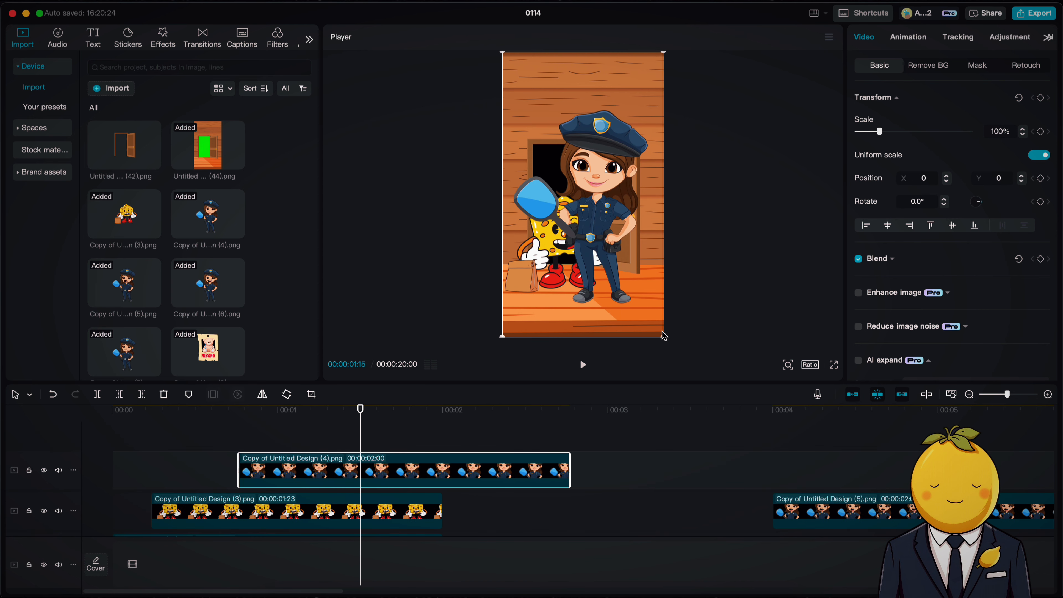
pyautogui.moveTo(664, 336); pyautogui.dragTo(640, 294)
pyautogui.moveTo(566, 235); pyautogui.dragTo(605, 276)
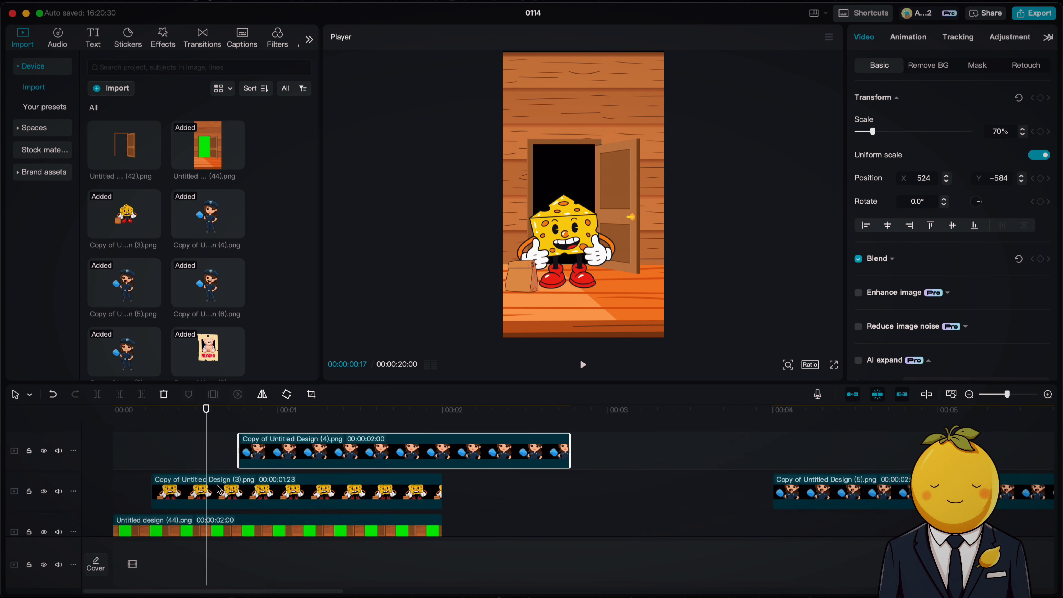
pyautogui.moveTo(335, 444); pyautogui.dragTo(210, 444)
# Step: Try scaling the second cheese clip down to 61% in front of the doorway
pyautogui.click(542, 245)
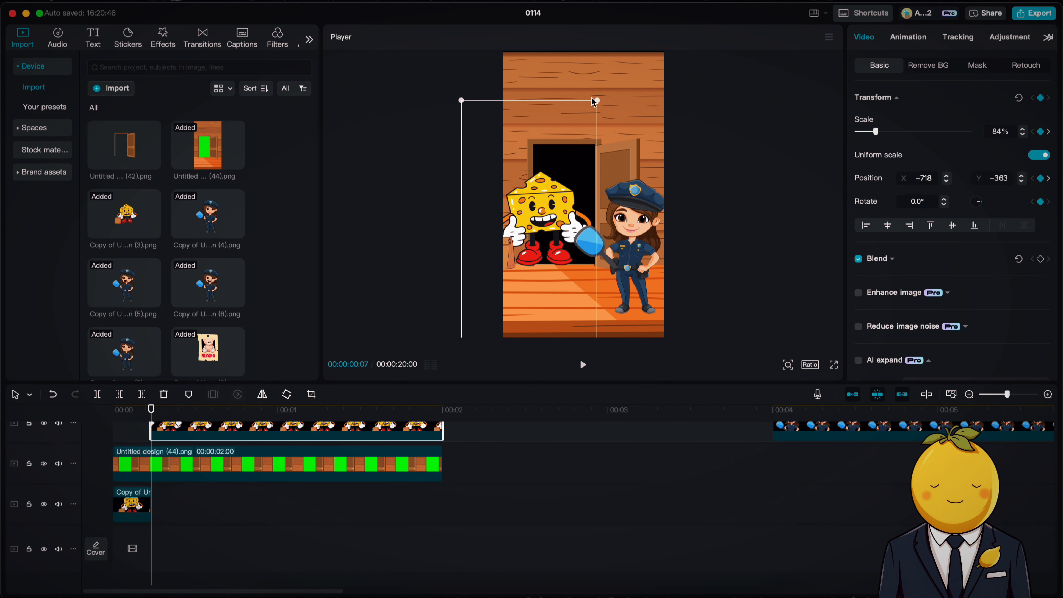
pyautogui.click(164, 411)
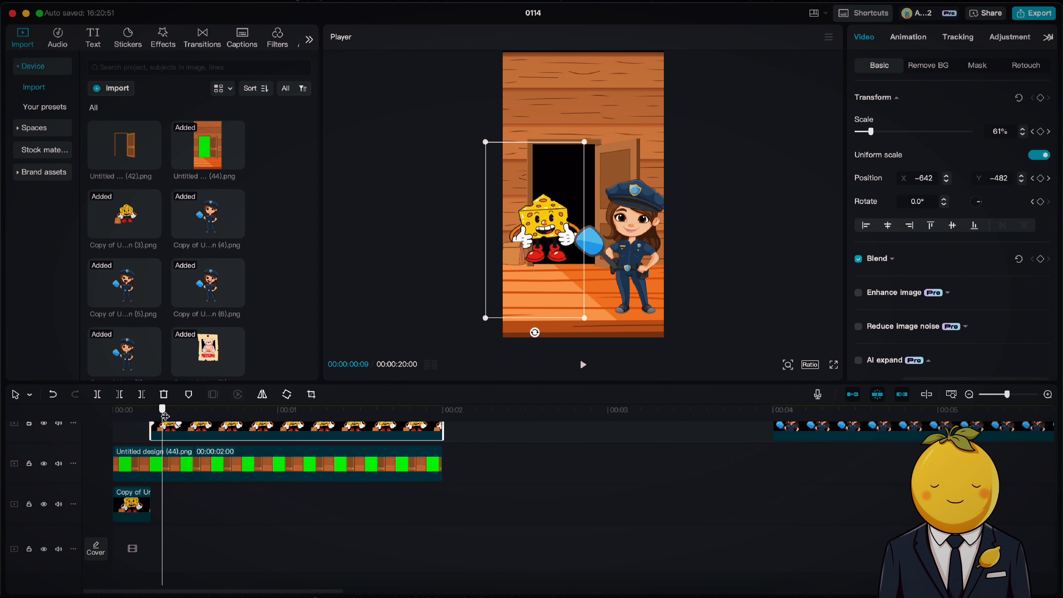
pyautogui.moveTo(165, 416); pyautogui.dragTo(153, 416)
# Step: Rebuild the cheese entrance from one 69% clip beneath the background, split it at 00:00:00:07 and move the second part above the background
pyautogui.click(140, 506)
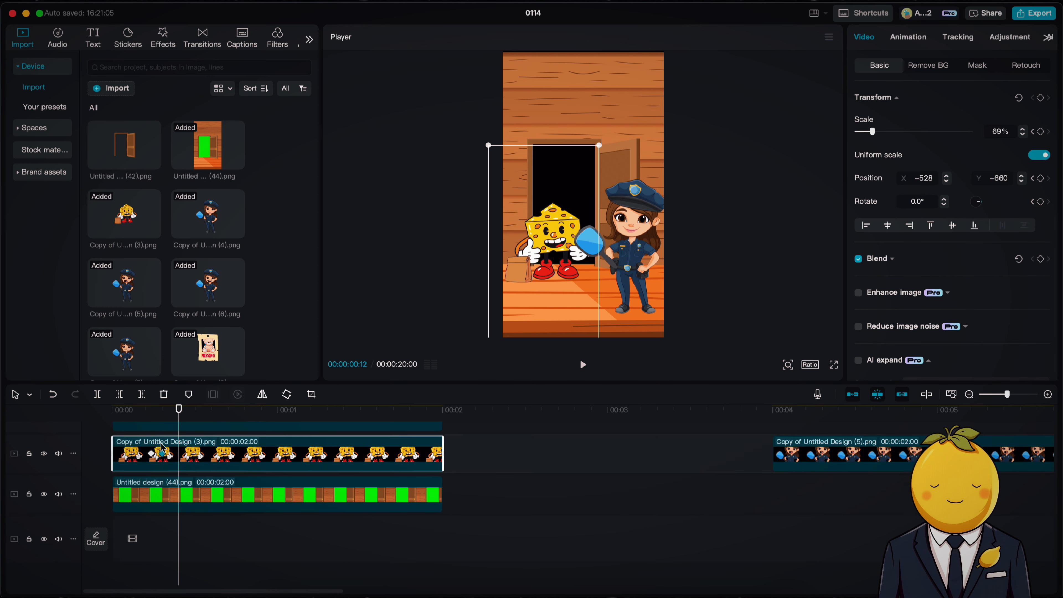
pyautogui.moveTo(162, 454); pyautogui.dragTo(162, 540)
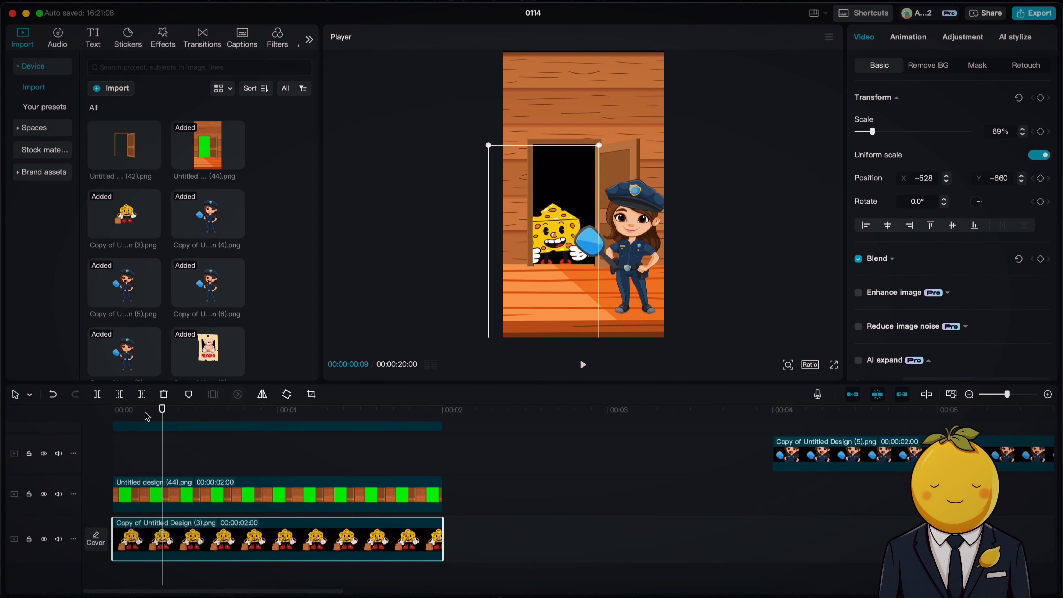
pyautogui.press('Home')
pyautogui.press('super+b')
pyautogui.moveTo(293, 540); pyautogui.dragTo(292, 453)
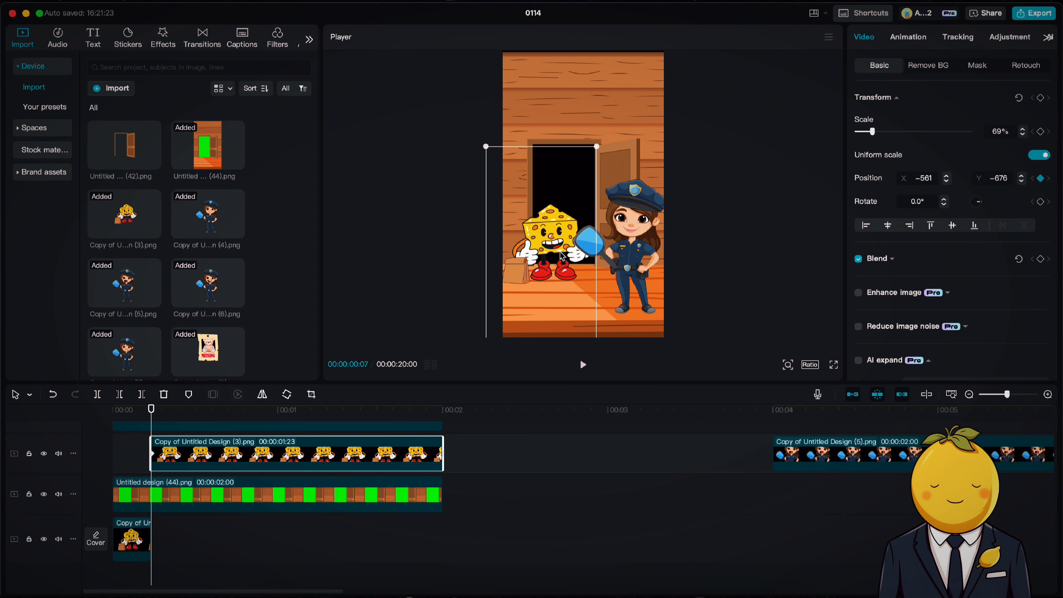
# Step: Shrink the police officer and the cheese character, split the cheese clip again and reposition the cheese in front of the doorway
pyautogui.click(185, 409)
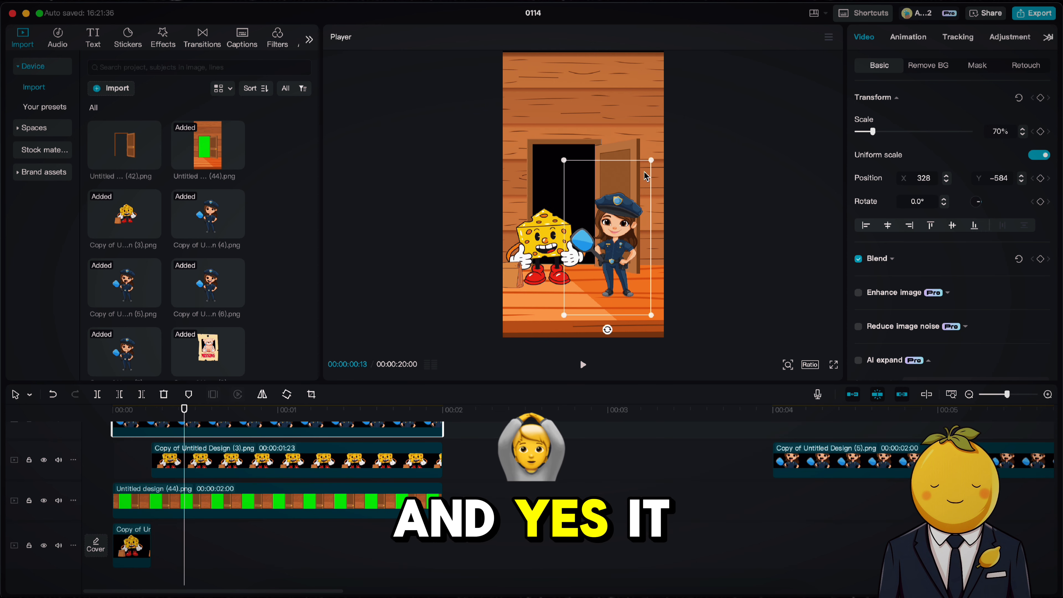
pyautogui.moveTo(587, 144); pyautogui.dragTo(583, 165)
pyautogui.moveTo(202, 460)
pyautogui.mouseDown()
pyautogui.moveTo(164, 544)
pyautogui.moveTo(195, 461)
pyautogui.mouseUp()
pyautogui.click(165, 568)
pyautogui.press('super+b')
pyautogui.click(201, 410)
pyautogui.moveTo(552, 238); pyautogui.dragTo(537, 256)
pyautogui.moveTo(569, 325); pyautogui.dragTo(573, 332)
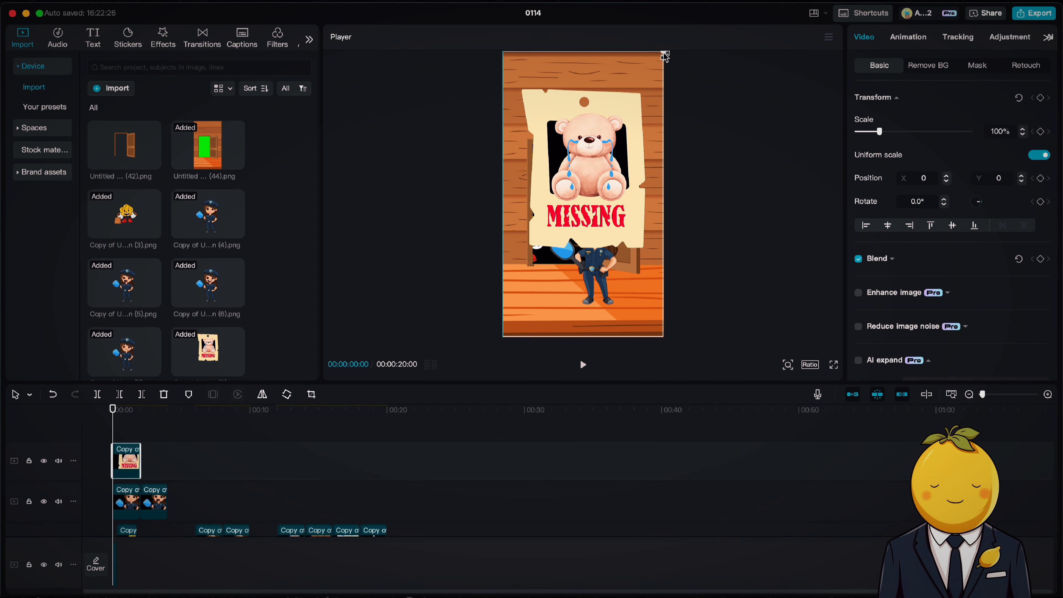
# Step: Scale the MISSING poster to 23% on the open door and place the crying bear at 35% beside the officer from the timeline start
pyautogui.moveTo(664, 55); pyautogui.dragTo(596, 169)
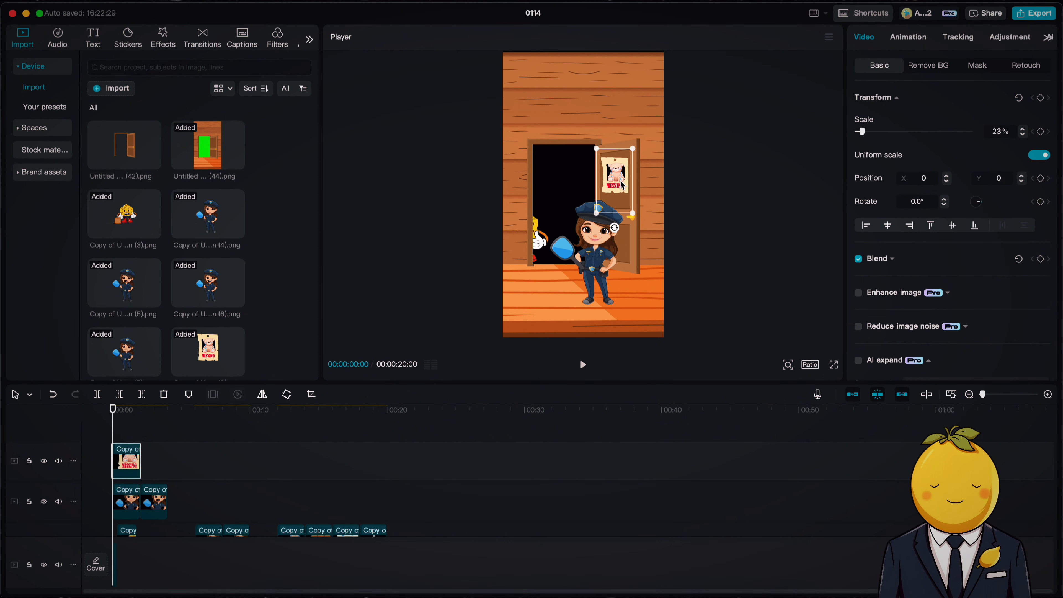
pyautogui.moveTo(981, 394); pyautogui.dragTo(991, 394)
pyautogui.scroll(-2, 629, 487)
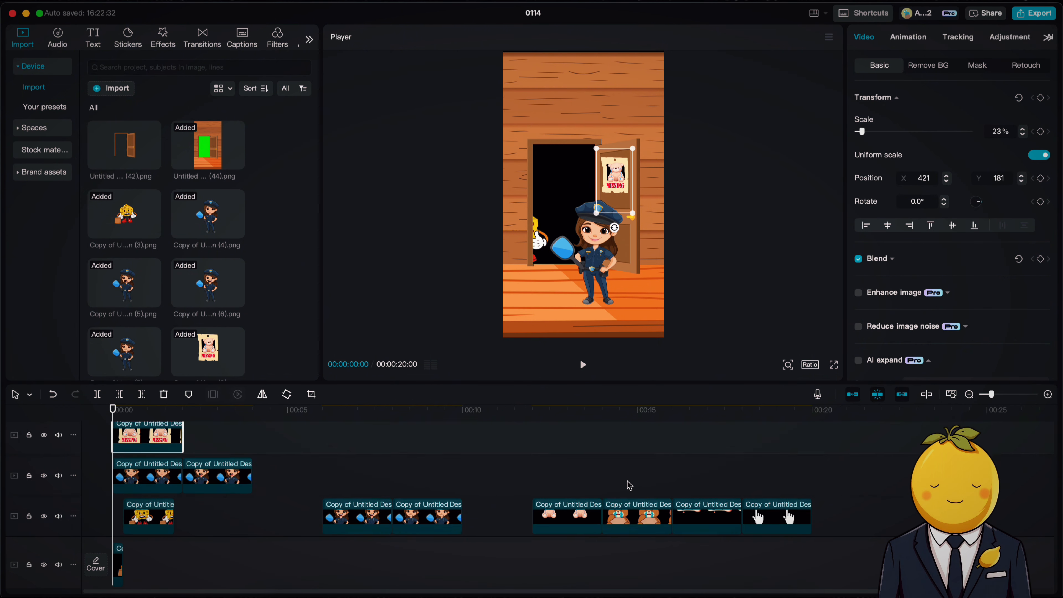
pyautogui.moveTo(199, 419); pyautogui.dragTo(500, 284)
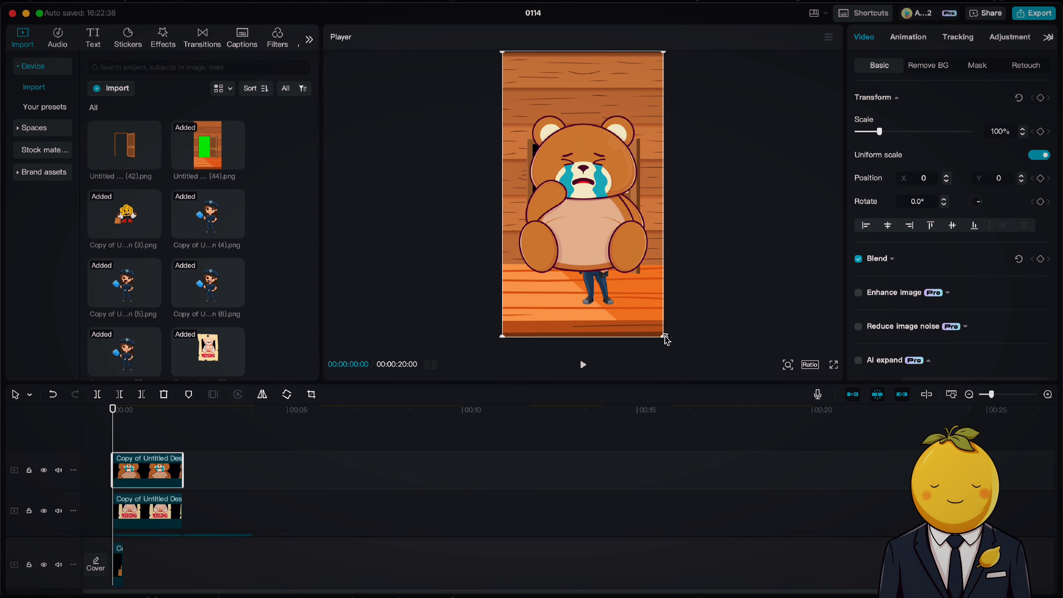
pyautogui.moveTo(665, 337); pyautogui.dragTo(669, 284)
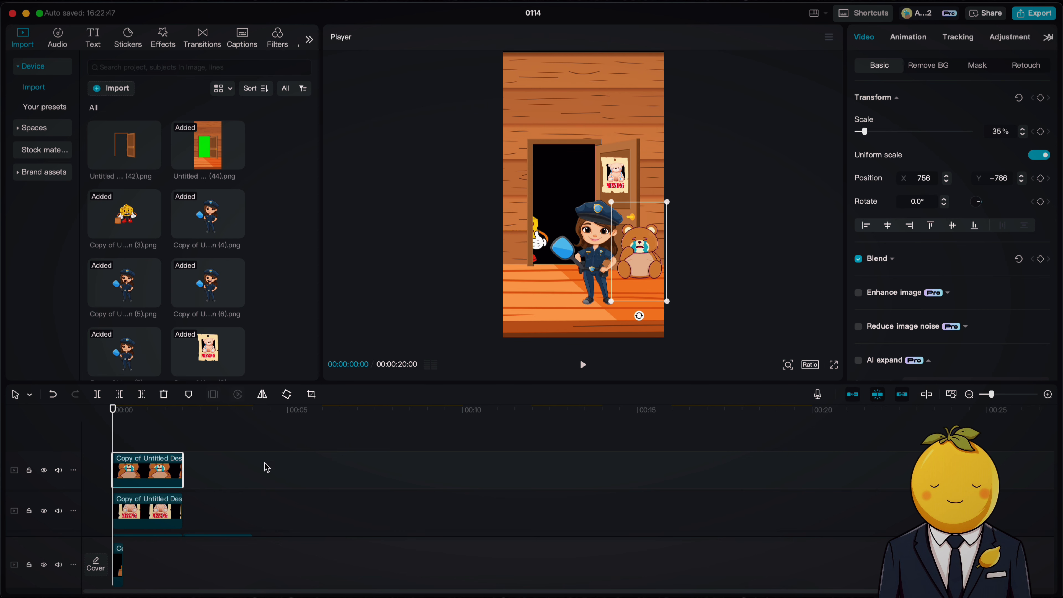
# Step: Move the CHECK/SKIP box clip to 00:00:01:09 on a new top track and raise the box to Y 251
pyautogui.scroll(5, 205, 468)
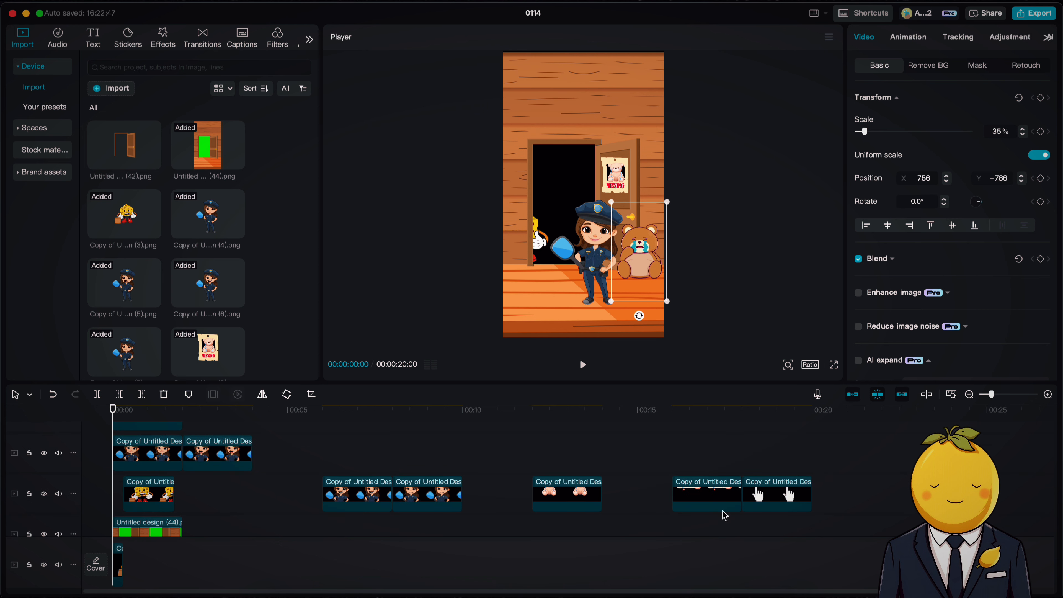
pyautogui.press('space')
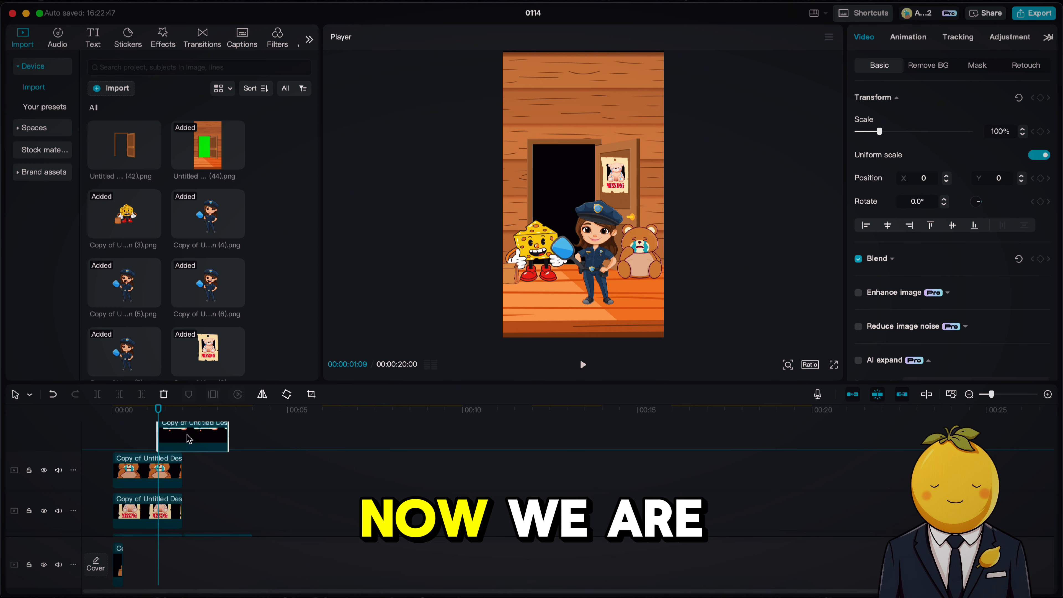
pyautogui.moveTo(144, 431); pyautogui.dragTo(192, 472)
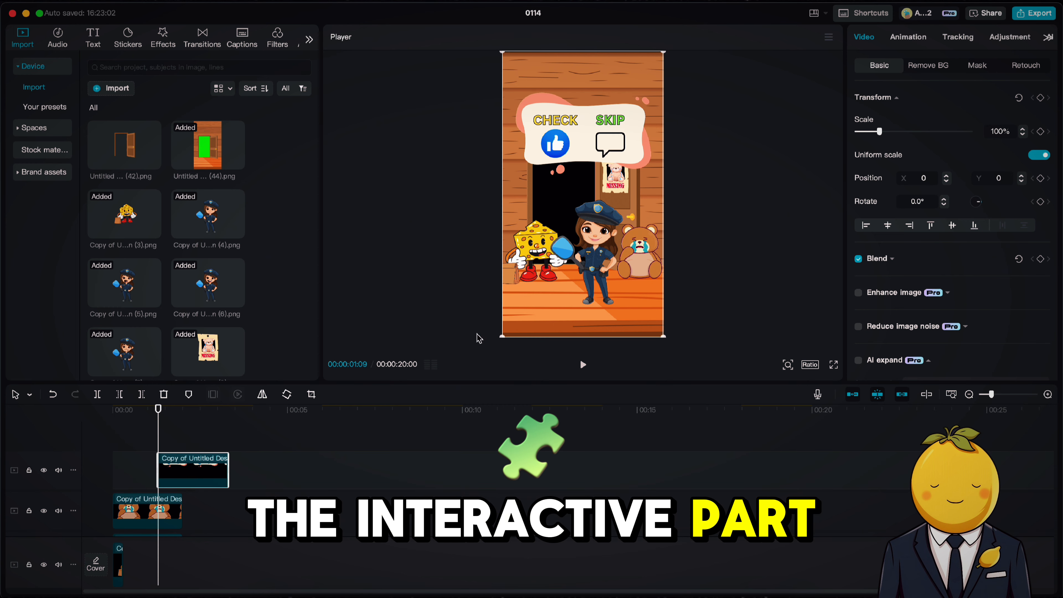
pyautogui.moveTo(602, 140); pyautogui.dragTo(603, 120)
# Step: Place the hand cursor clip at 00:00:01:09 above the box, at 71% scale and X -194, Y 358 below the thumbs-up
pyautogui.scroll(-5, 401, 466)
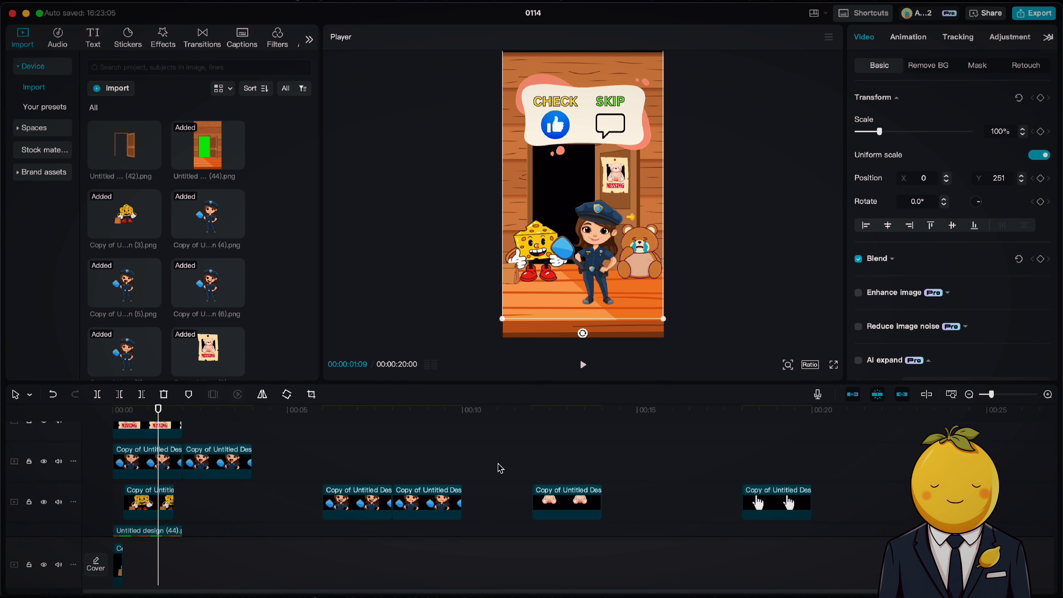
pyautogui.moveTo(742, 496); pyautogui.dragTo(213, 427)
pyautogui.moveTo(590, 201); pyautogui.dragTo(579, 180)
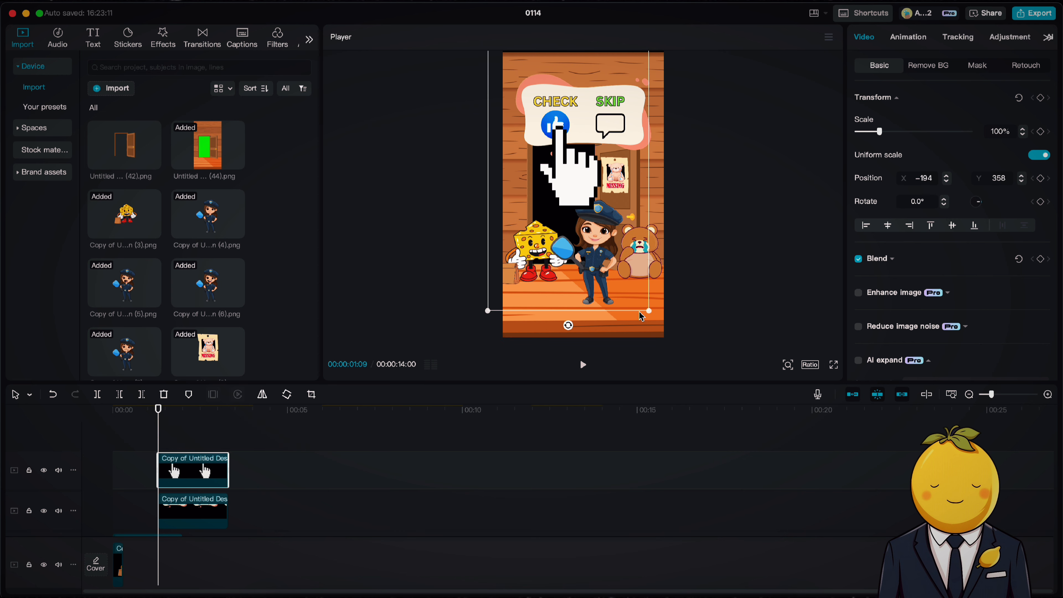
pyautogui.moveTo(642, 316); pyautogui.dragTo(607, 256)
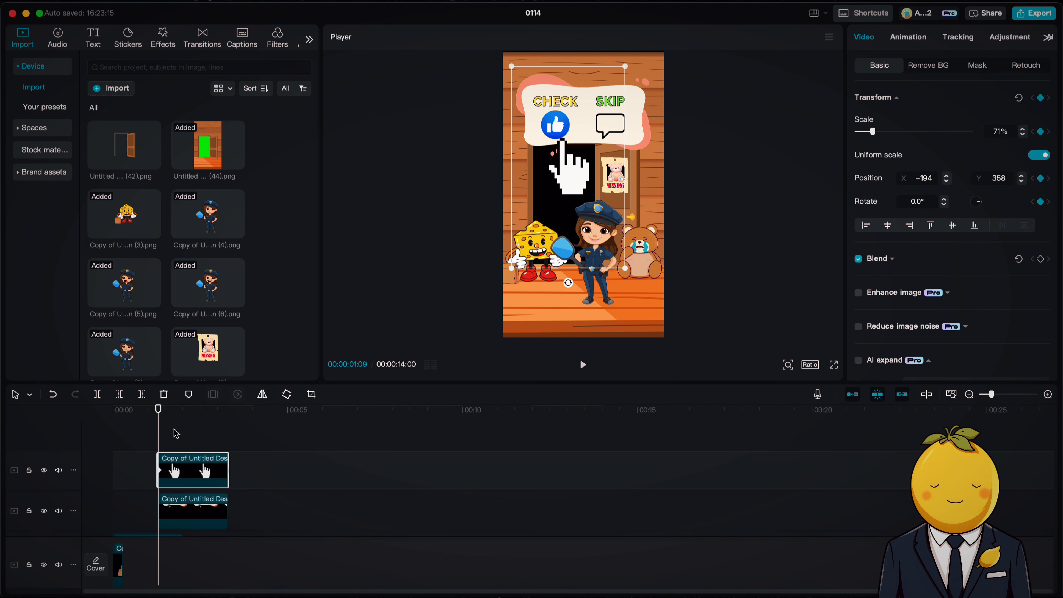
# Step: Animate the hand cursor with position keyframes from the thumbs-up to the SKIP speech bubble at X 319, Y 470
pyautogui.click(183, 421)
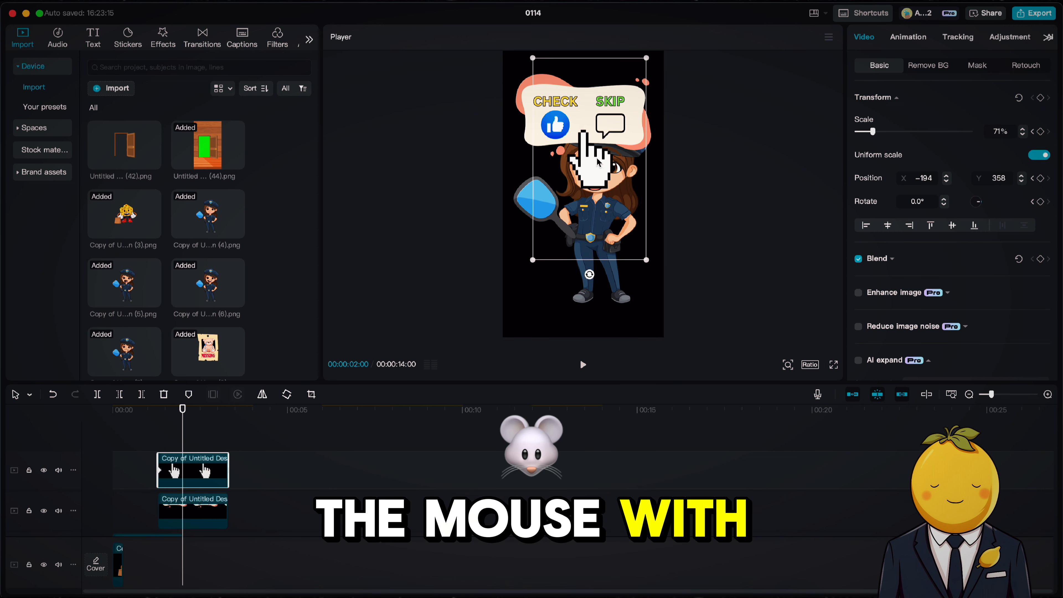
pyautogui.moveTo(597, 162)
pyautogui.mouseDown()
pyautogui.moveTo(616, 160)
pyautogui.moveTo(561, 171)
pyautogui.moveTo(614, 171)
pyautogui.mouseUp()
pyautogui.click(201, 410)
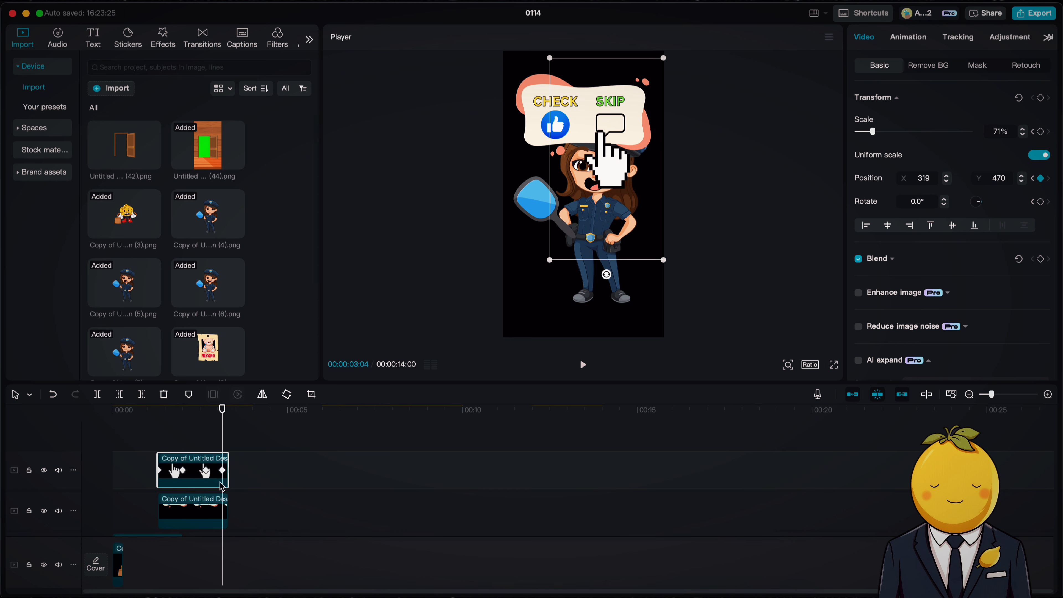
# Step: Extend the hand cursor and CHECK/SKIP box clips to about 00:00:03:23 and move the hand back to the thumbs-up at X -263, Y 449
pyautogui.moveTo(229, 463); pyautogui.dragTo(245, 463)
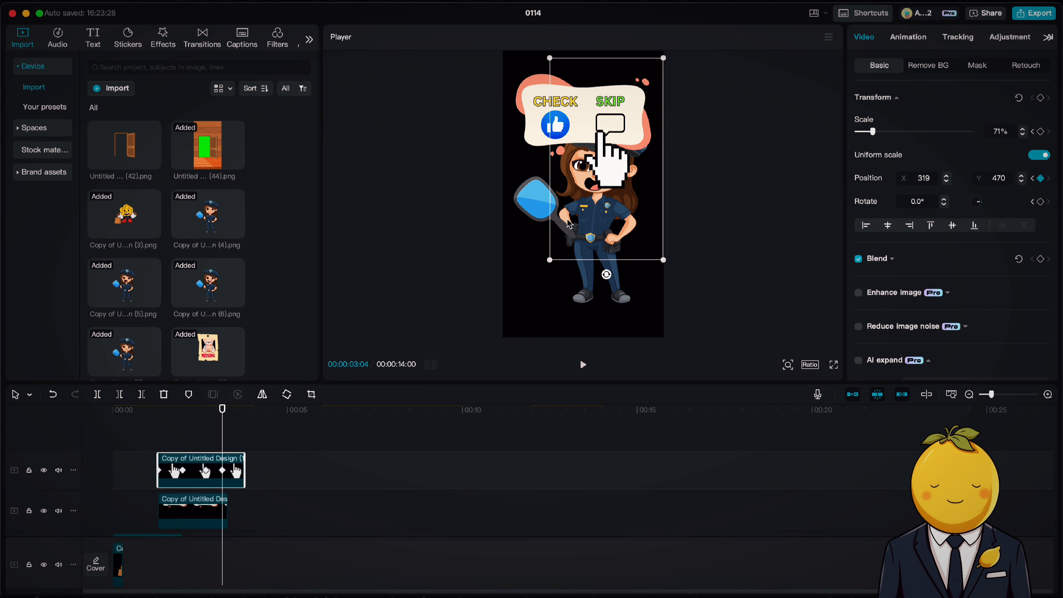
pyautogui.moveTo(611, 171); pyautogui.dragTo(570, 173)
pyautogui.scroll(-2, 222, 428)
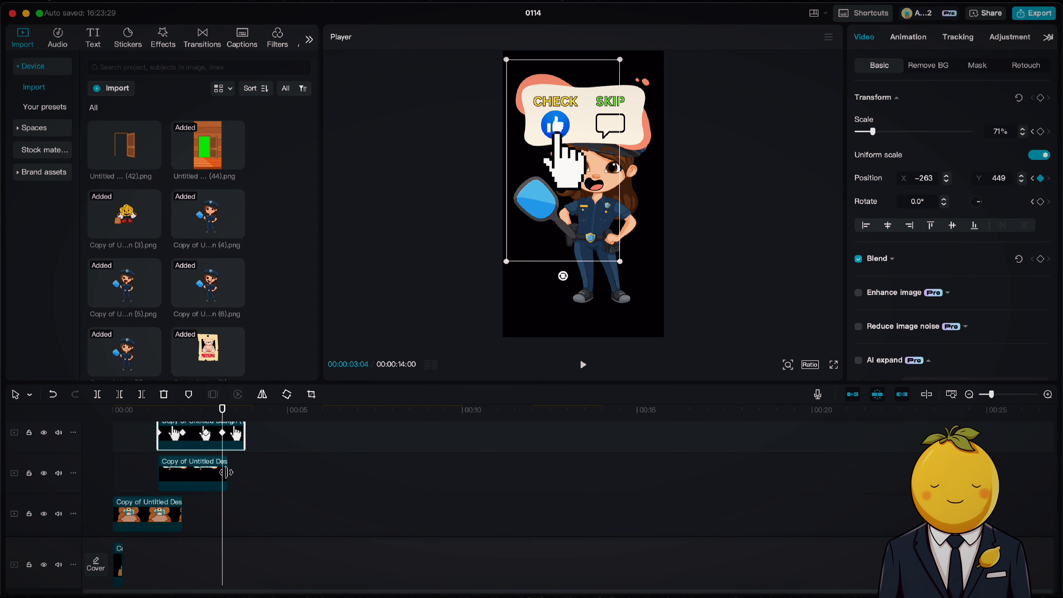
pyautogui.moveTo(228, 467); pyautogui.dragTo(245, 466)
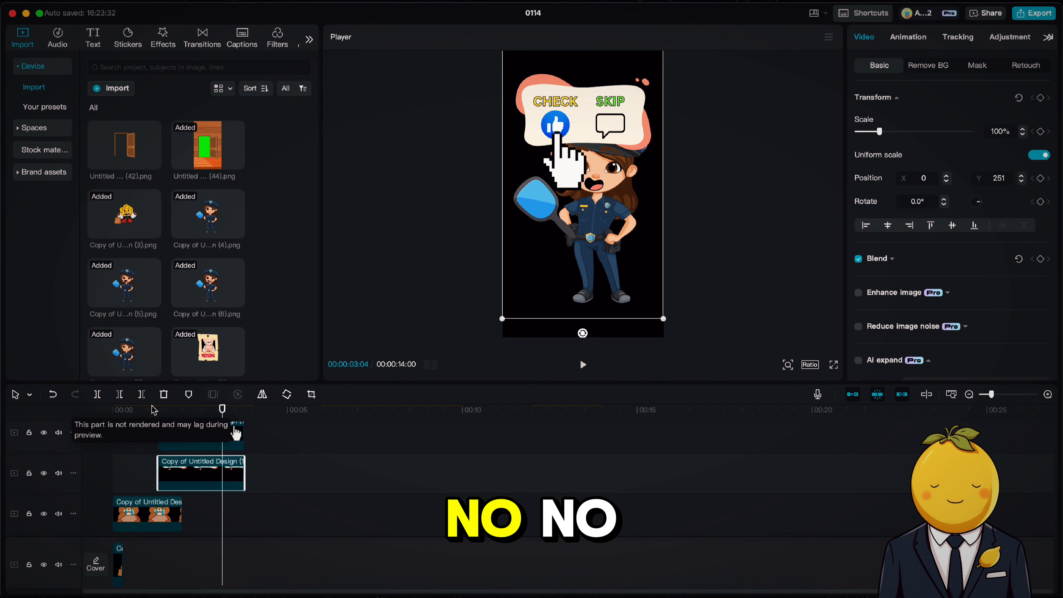
# Step: Play back the hand animation and add a further hand move to the SKIP speech bubble at X 434, Y 567
pyautogui.click(154, 409)
pyautogui.press('space')
pyautogui.scroll(-1, 247, 480)
pyautogui.scroll(1, 247, 479)
pyautogui.click(183, 412)
pyautogui.moveTo(183, 412); pyautogui.dragTo(227, 415)
pyautogui.click(221, 435)
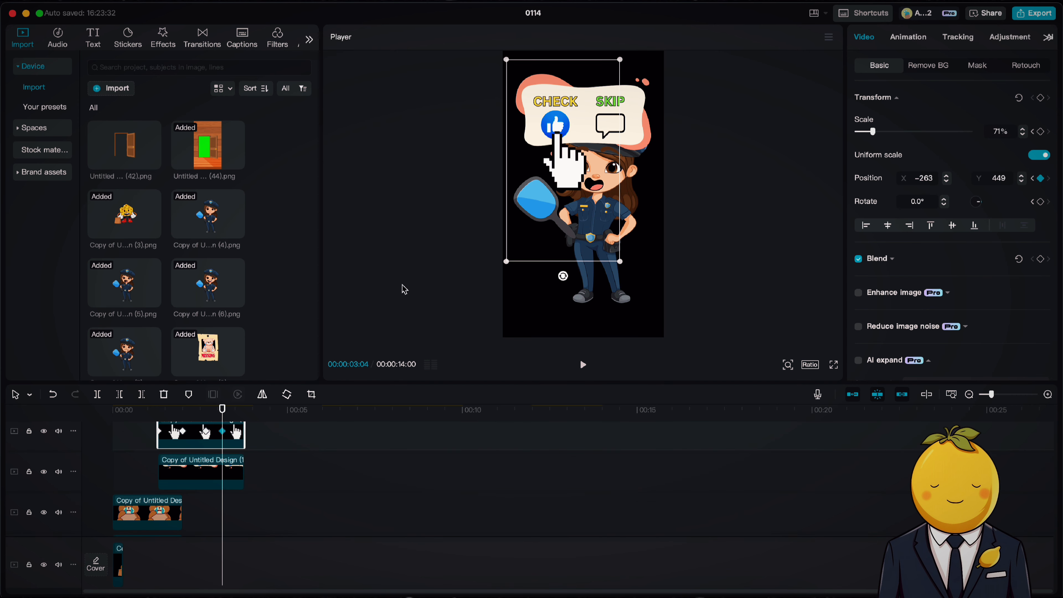
pyautogui.moveTo(576, 173); pyautogui.dragTo(628, 164)
pyautogui.click(169, 412)
pyautogui.press('space')
pyautogui.press('space')
# Step: Extend the MISSING poster and crying bear clips together to a duration of 00:00:07:09
pyautogui.scroll(-3, 226, 465)
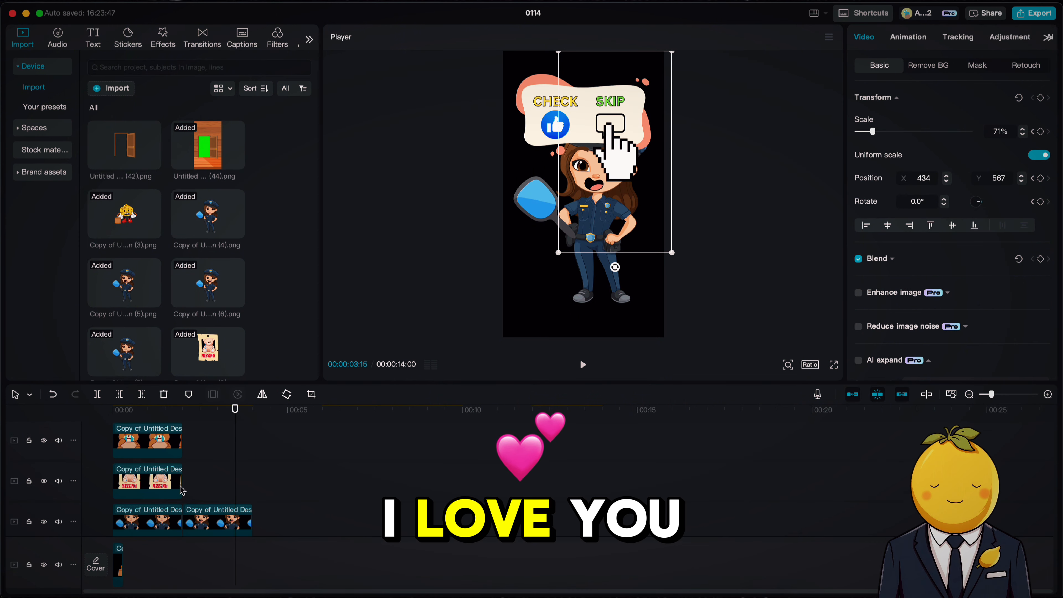
pyautogui.moveTo(197, 491); pyautogui.dragTo(372, 441)
pyautogui.scroll(-3, 200, 451)
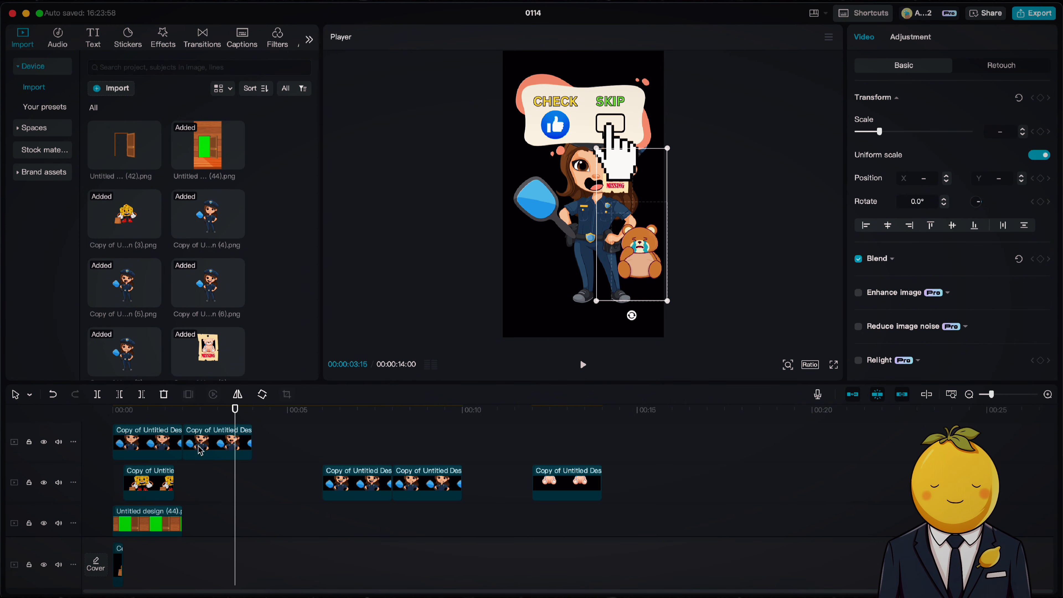
# Step: Move the second officer clip onto the lower officer track, directly before the clips there, and play the scene from the start
pyautogui.moveTo(201, 450); pyautogui.dragTo(271, 491)
pyautogui.click(83, 413)
pyautogui.press('space')
pyautogui.scroll(-2, 83, 423)
pyautogui.press('space')
pyautogui.click(79, 413)
pyautogui.press('space')
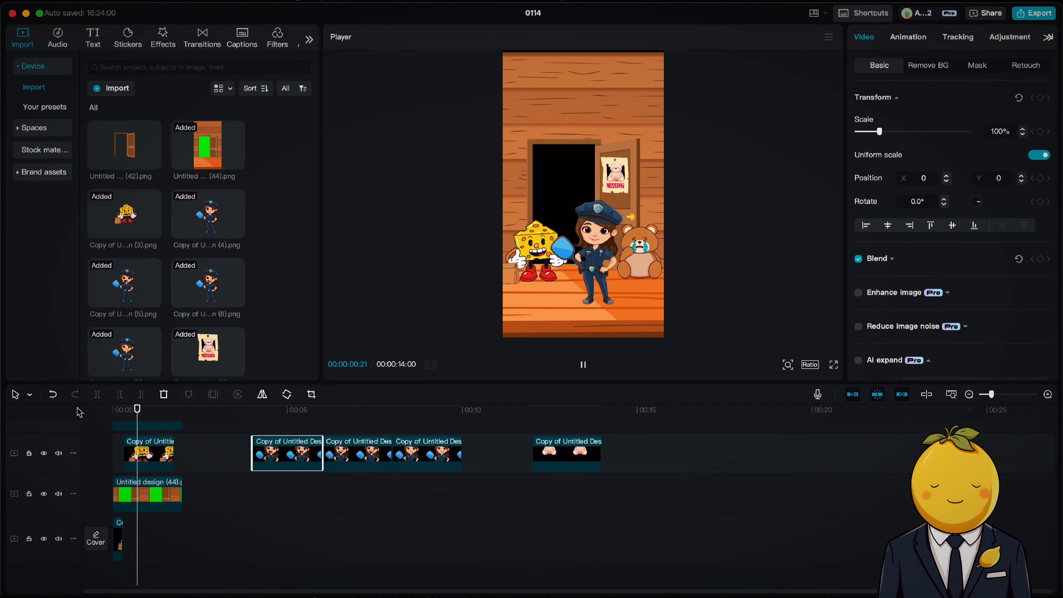
pyautogui.press('space')
# Step: Scale the first officer clip to 64% at X 208, Y -683 and shift the crying bear to X 868, Y -725
pyautogui.scroll(1, 143, 486)
pyautogui.click(148, 435)
pyautogui.moveTo(631, 322); pyautogui.dragTo(639, 336)
pyautogui.scroll(4, 154, 451)
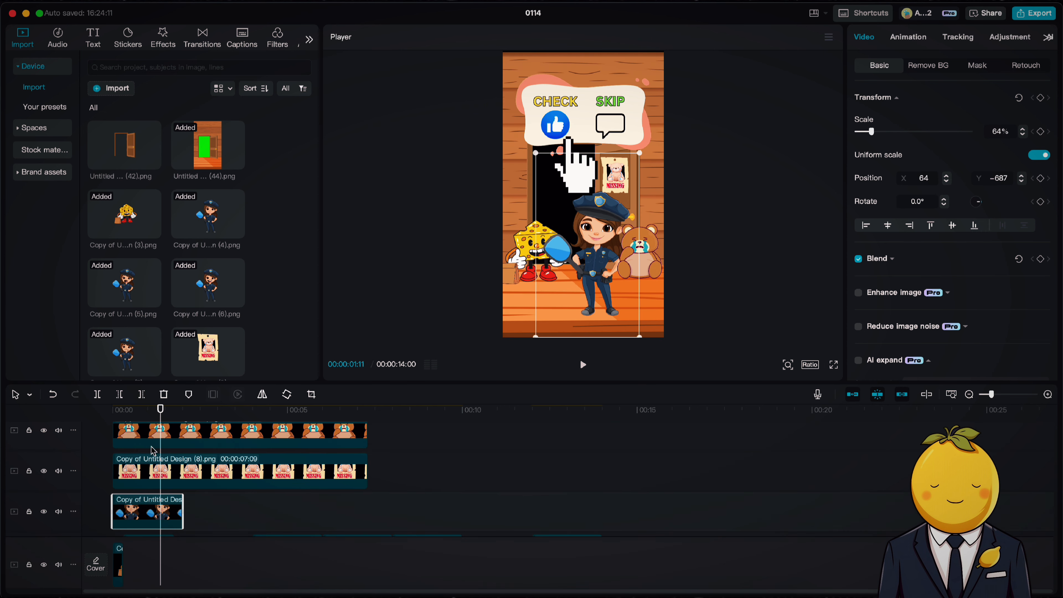
pyautogui.scroll(-3, 153, 451)
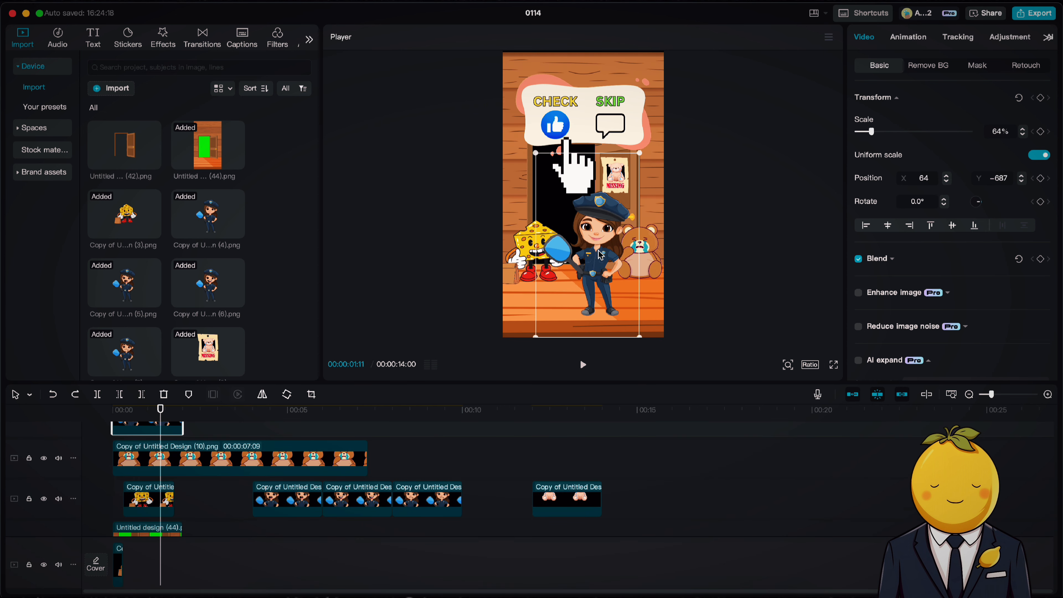
pyautogui.moveTo(601, 255); pyautogui.dragTo(612, 255)
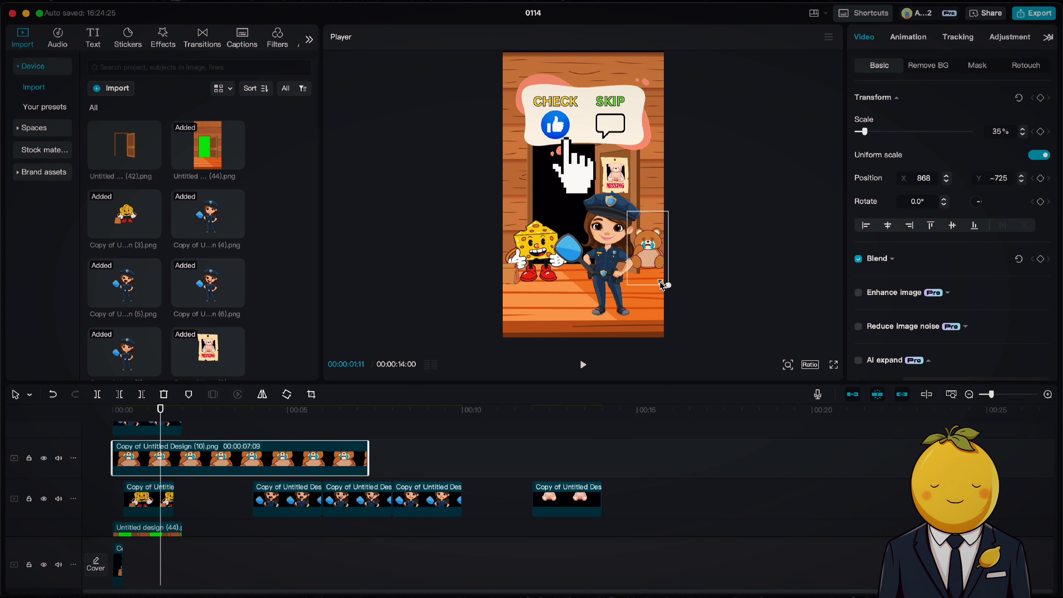
# Step: Enlarge the first officer clip to 69%, reposition it at X 338, Y -699, and play the scene from the start
pyautogui.scroll(1, 220, 446)
pyautogui.click(169, 434)
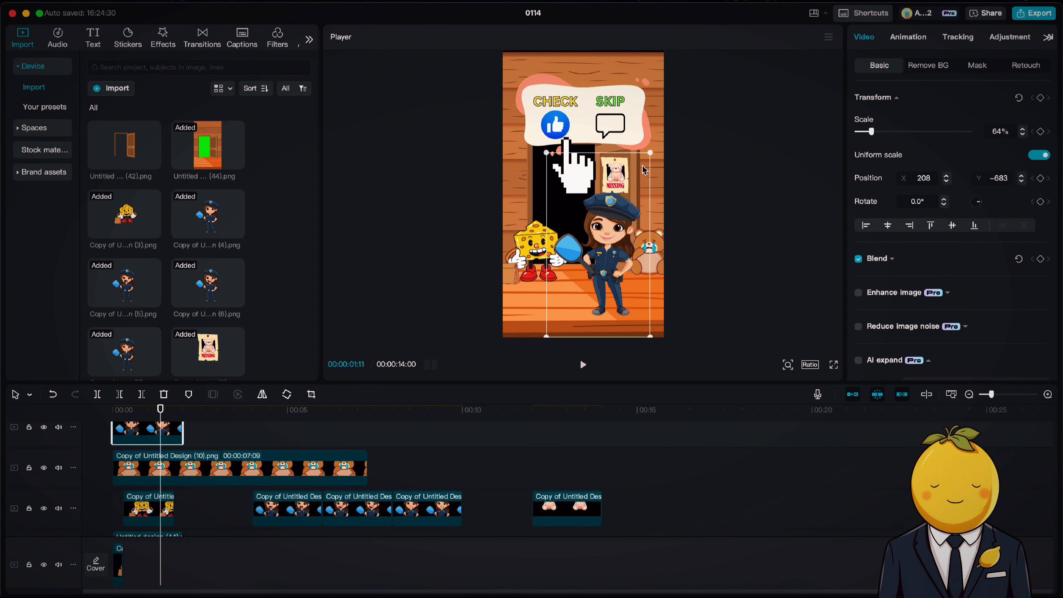
pyautogui.moveTo(649, 153); pyautogui.dragTo(654, 146)
pyautogui.moveTo(612, 233); pyautogui.dragTo(623, 233)
pyautogui.scroll(-3, 168, 452)
pyautogui.click(122, 410)
pyautogui.press('space')
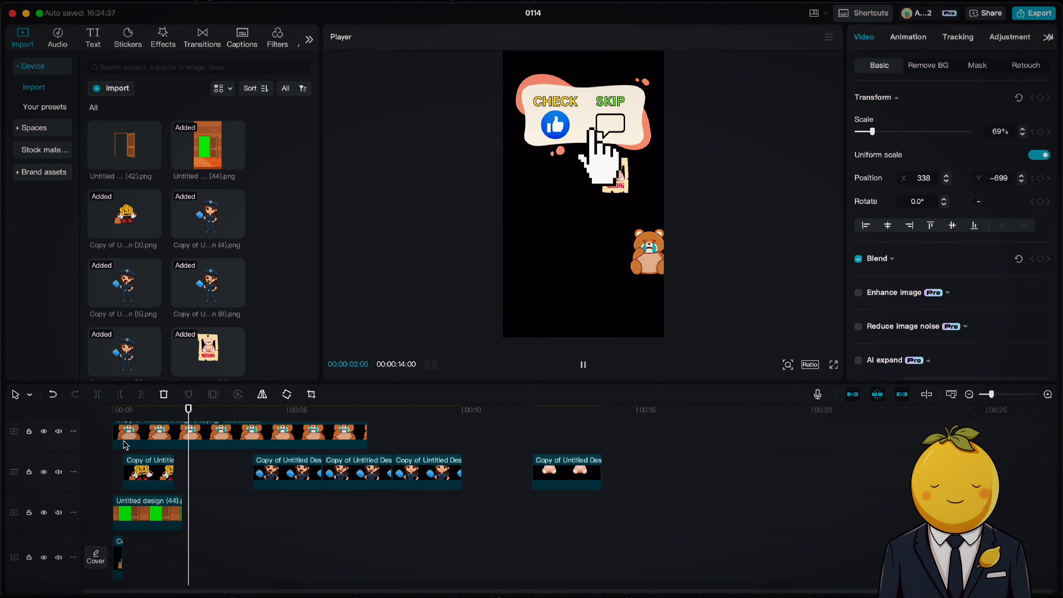
# Step: Extend the cheese character clip to about 00:00:04:00 and animate the hand cursor back to the thumbs-up at X -319, Y 497
pyautogui.moveTo(173, 472); pyautogui.dragTo(253, 472)
pyautogui.moveTo(244, 415); pyautogui.dragTo(226, 416)
pyautogui.scroll(5, 211, 468)
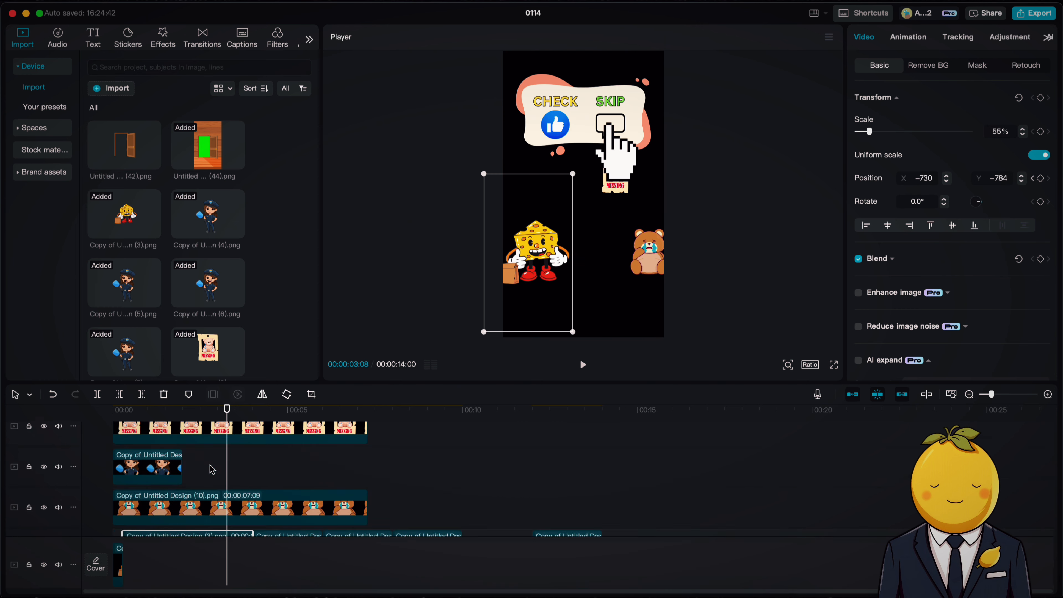
pyautogui.click(231, 443)
pyautogui.moveTo(621, 184); pyautogui.dragTo(566, 189)
pyautogui.press('space')
pyautogui.scroll(-3, 256, 477)
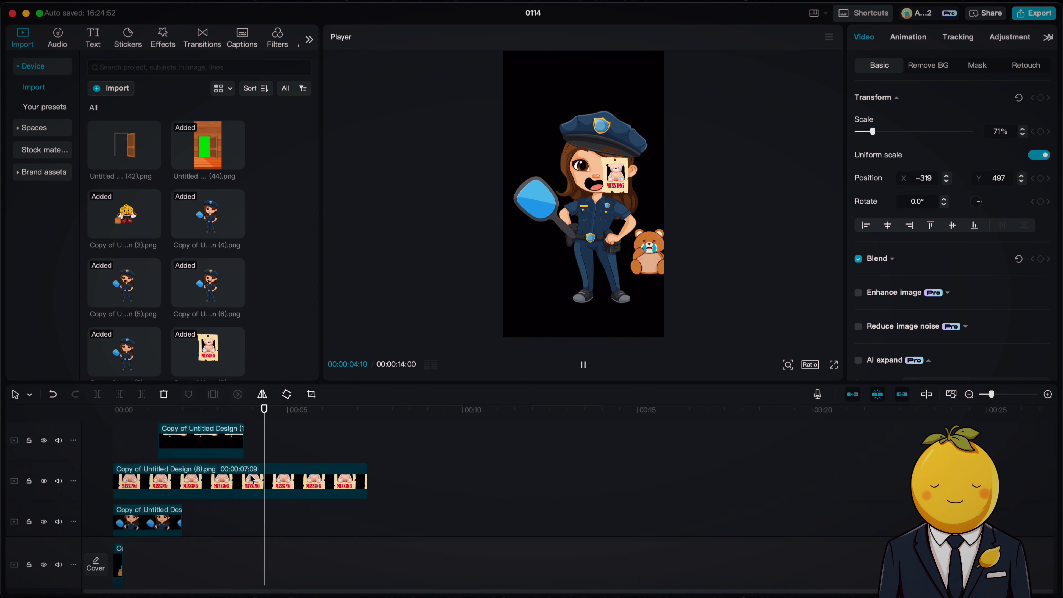
pyautogui.press('space')
# Step: Extend the first officer clip to 00:00:11:09 and shift the remaining officer clips and the pink animal clip after it
pyautogui.scroll(-4, 251, 476)
pyautogui.scroll(5, 247, 476)
pyautogui.moveTo(183, 440); pyautogui.dragTo(507, 440)
pyautogui.scroll(-3, 485, 465)
pyautogui.moveTo(486, 477); pyautogui.dragTo(317, 474)
pyautogui.moveTo(317, 475); pyautogui.dragTo(588, 455)
pyautogui.scroll(-3, 587, 469)
pyautogui.moveTo(581, 499); pyautogui.dragTo(723, 461)
# Step: Extend the doorway background clip to 00:00:18:23 and play the scene from the start
pyautogui.scroll(-3, 418, 482)
pyautogui.moveTo(182, 507); pyautogui.dragTo(768, 506)
pyautogui.moveTo(107, 417); pyautogui.dragTo(109, 418)
pyautogui.press('space')
pyautogui.scroll(1, 151, 461)
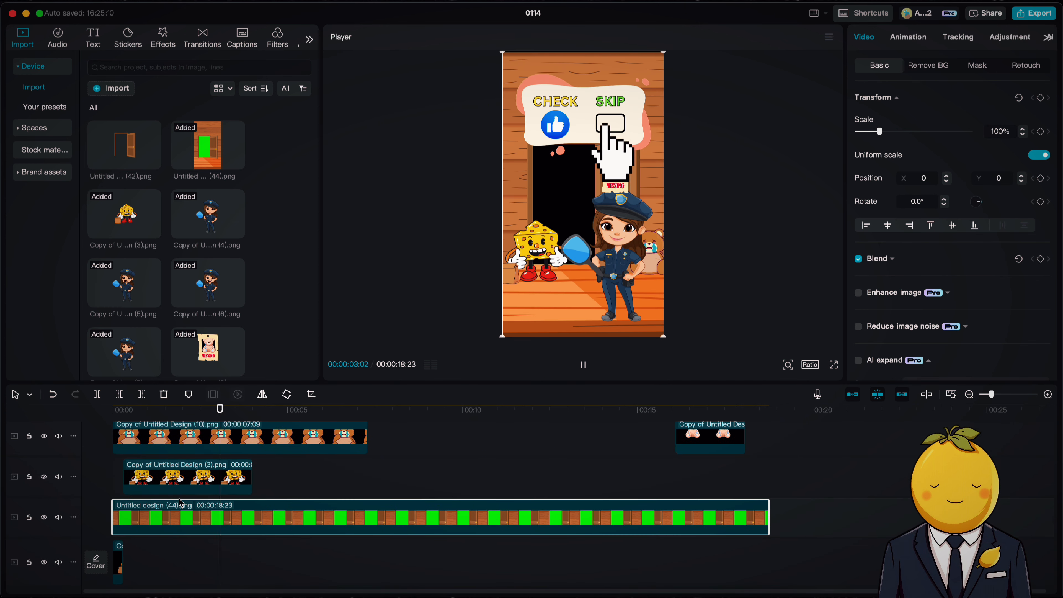
pyautogui.press('space')
# Step: Extend the cheese character clip further and trim the first officer clip to end at about 00:00:03:23
pyautogui.scroll(2, 251, 481)
pyautogui.moveTo(255, 488); pyautogui.dragTo(356, 489)
pyautogui.scroll(4, 414, 492)
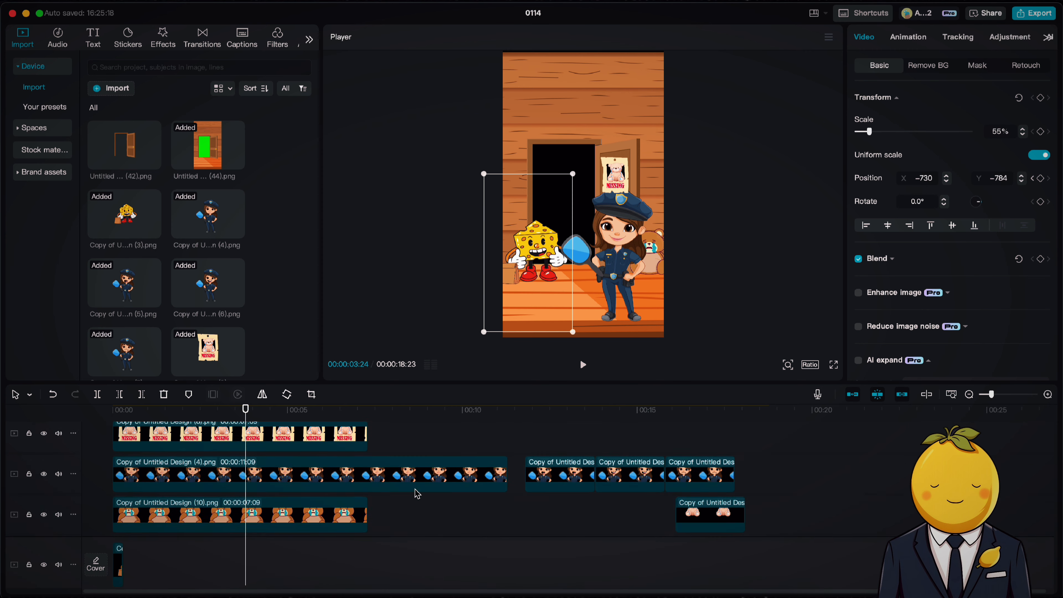
pyautogui.click(408, 457)
pyautogui.click(246, 413)
pyautogui.click(490, 495)
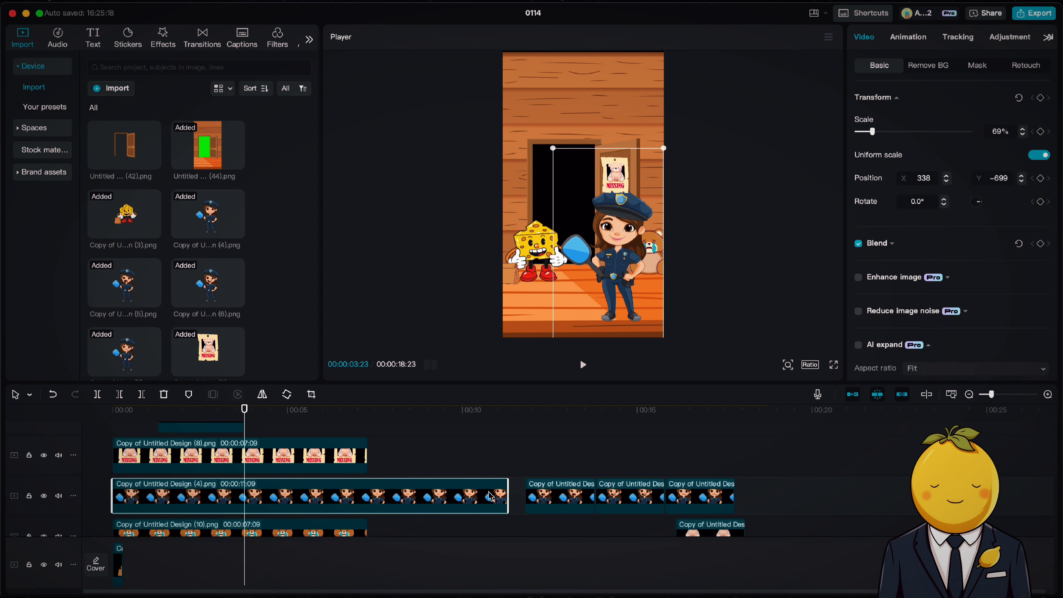
pyautogui.moveTo(507, 496); pyautogui.dragTo(245, 496)
# Step: Move the middle of the three later officer clips directly after the first officer clip and scrub through the cut
pyautogui.moveTo(246, 419); pyautogui.dragTo(619, 419)
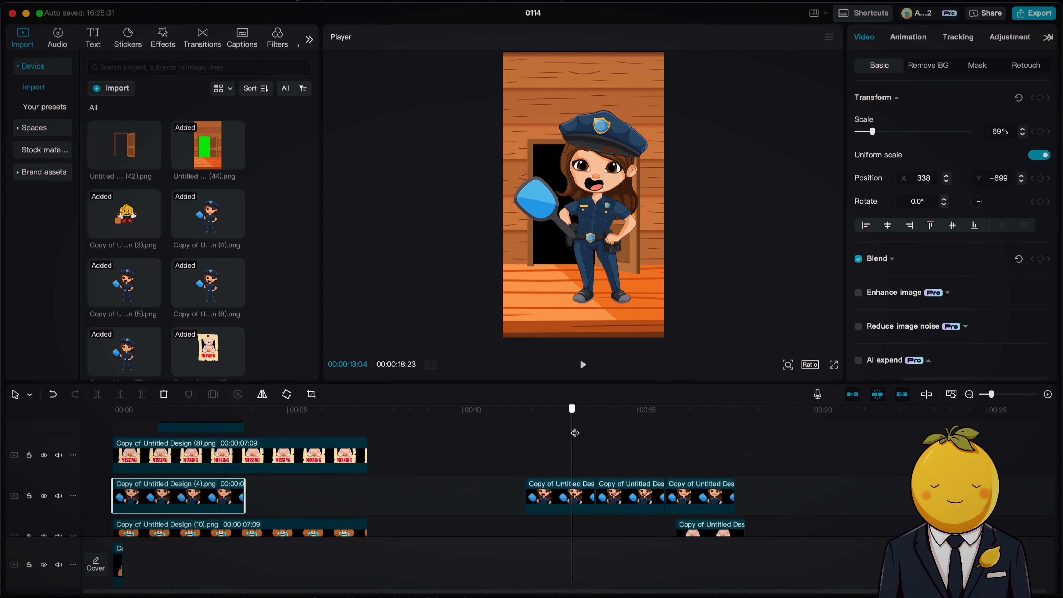
pyautogui.moveTo(646, 508); pyautogui.dragTo(297, 507)
pyautogui.moveTo(211, 413); pyautogui.dragTo(255, 412)
pyautogui.click(230, 557)
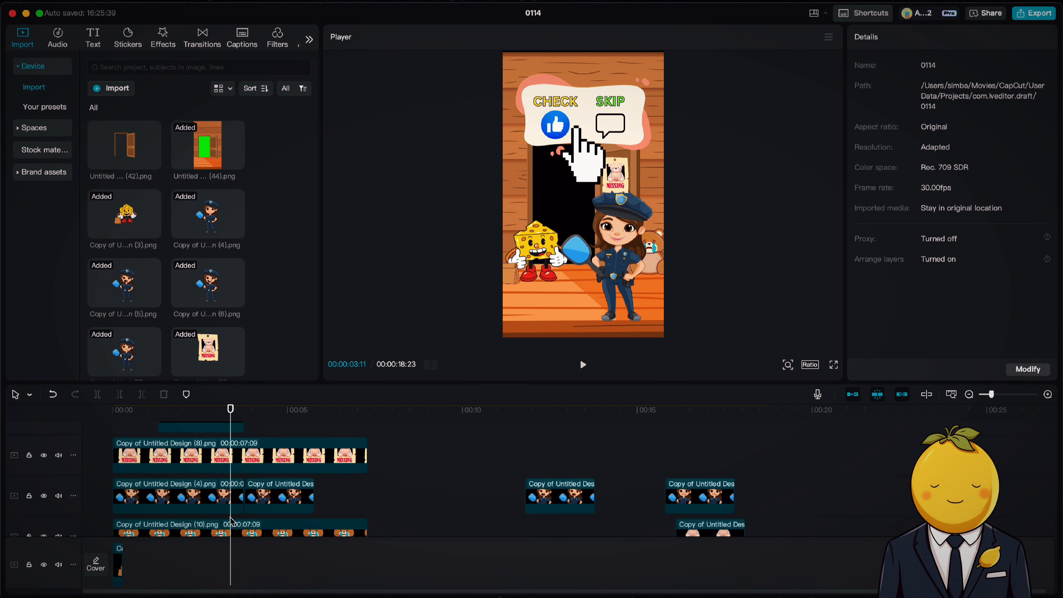
# Step: Add a Transform keyframe to the first officer clip at 00:00:00:00 and copy the clip's attributes
pyautogui.click(232, 506)
pyautogui.moveTo(178, 410); pyautogui.dragTo(105, 464)
pyautogui.click(1040, 98)
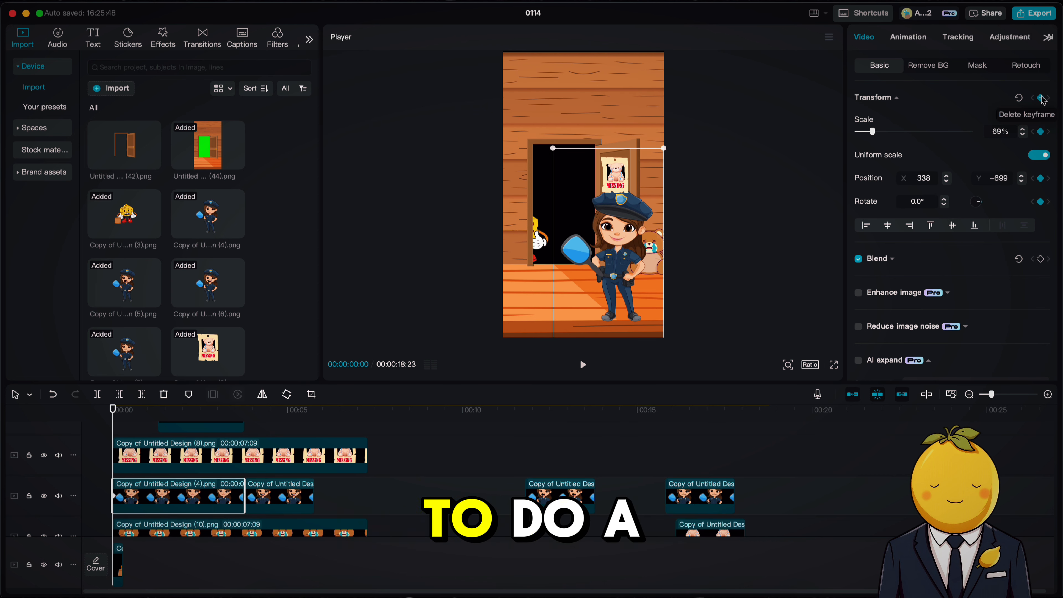
pyautogui.rightClick(160, 500)
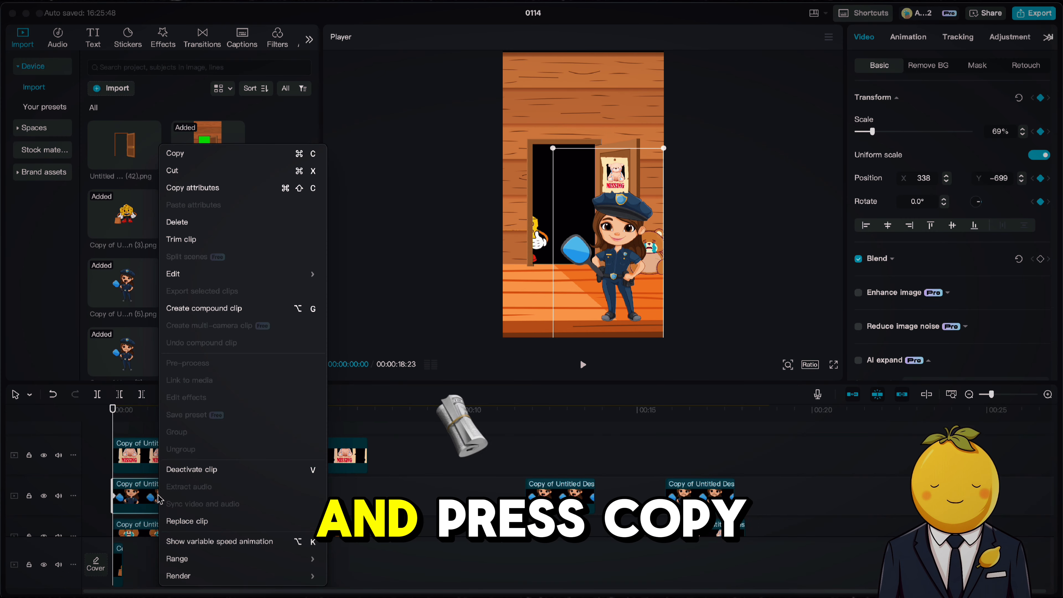
pyautogui.click(209, 188)
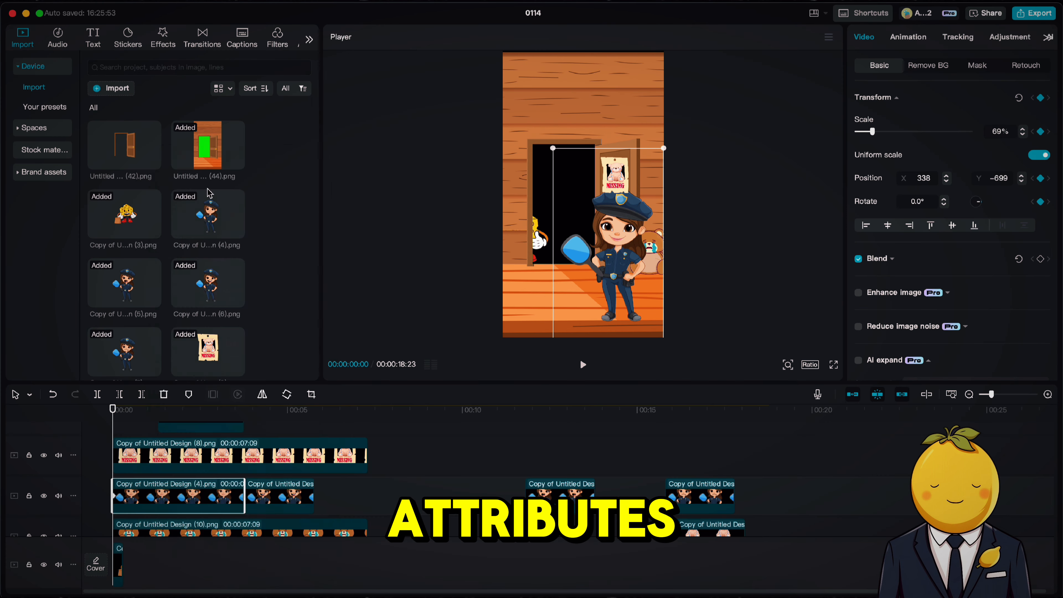
# Step: Paste the location size, blend and canvas attributes onto the second officer clip with keyframe timing maintained, and preview the cut
pyautogui.click(262, 496)
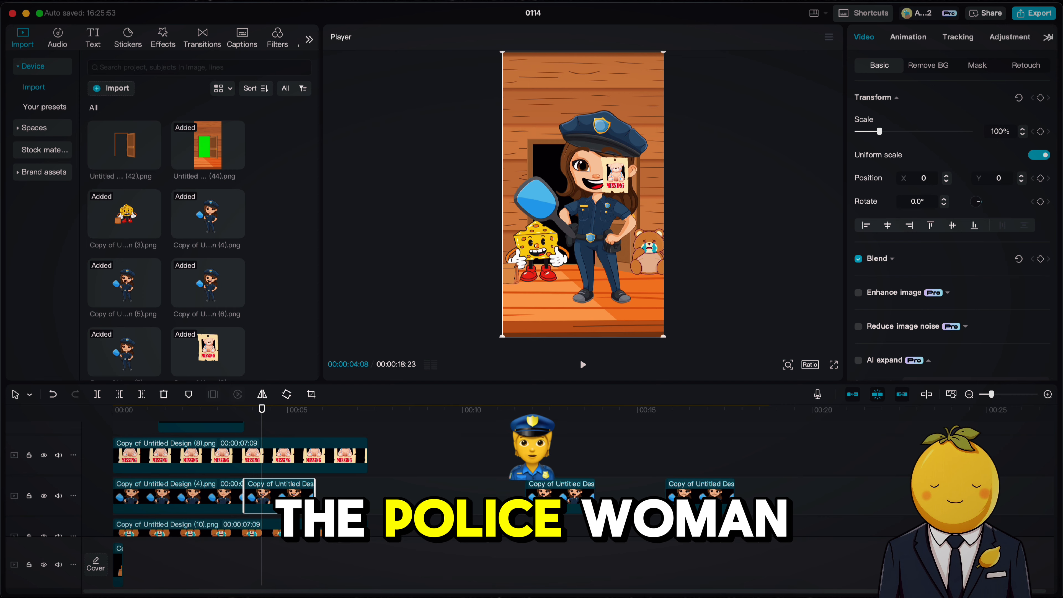
pyautogui.rightClick(281, 499)
pyautogui.click(312, 210)
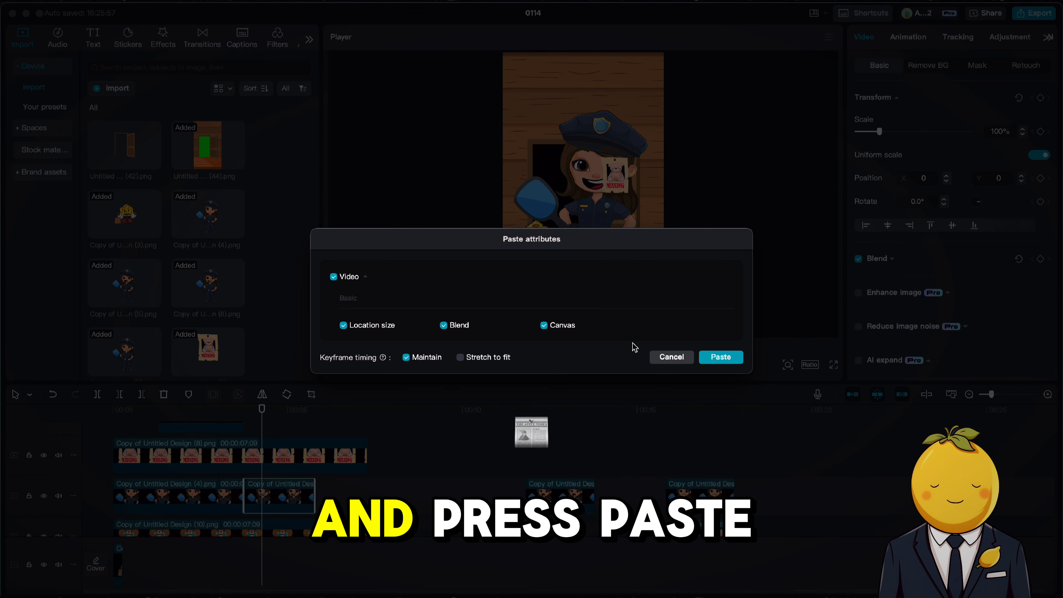
pyautogui.click(722, 358)
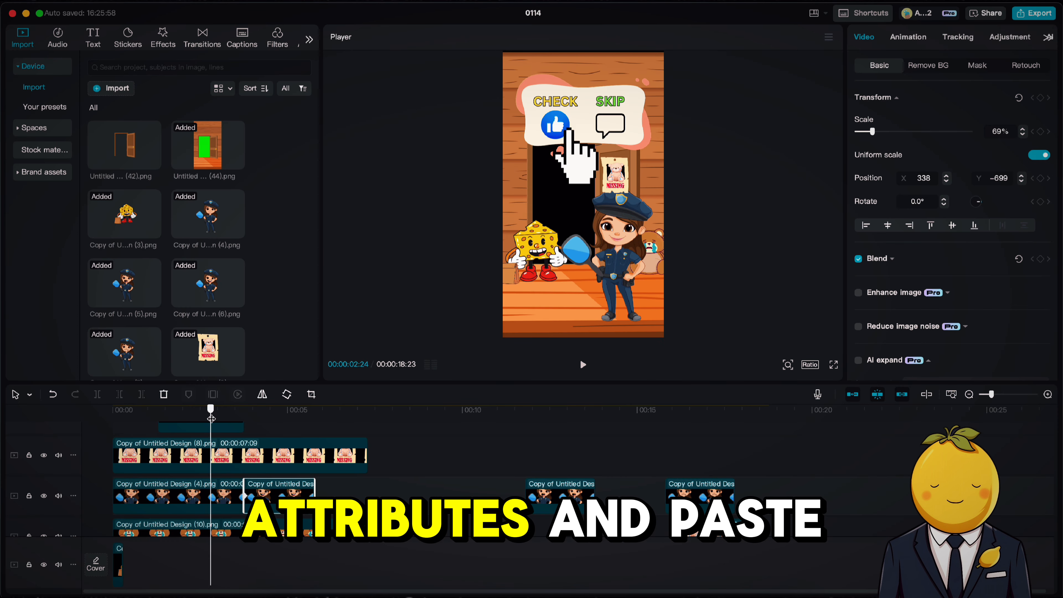
pyautogui.click(211, 418)
pyautogui.press('space')
pyautogui.press('space')
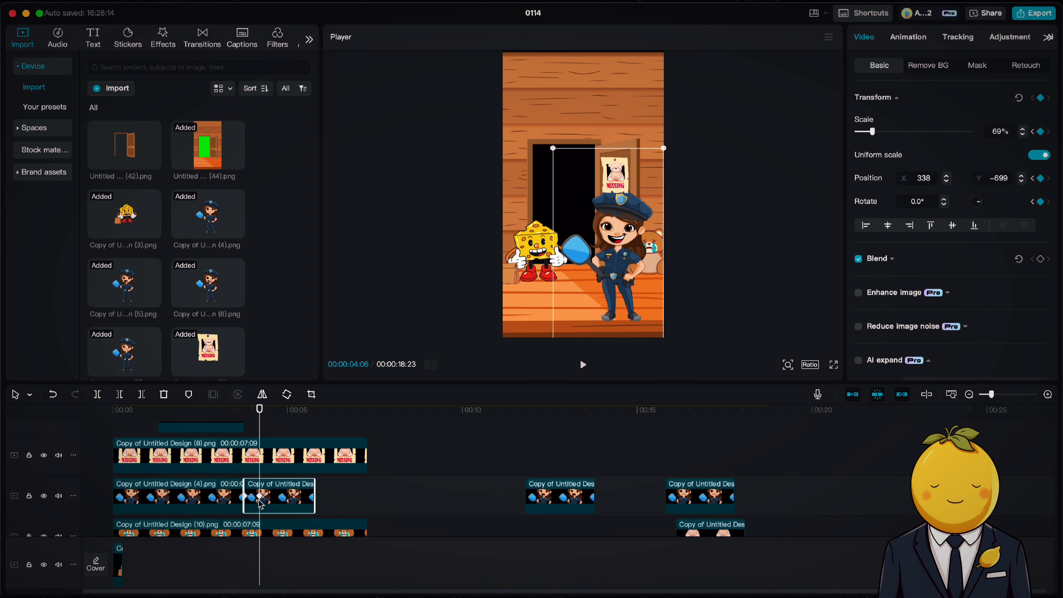
# Step: At 00:00:04:06, rotate the second officer clip to -18° and move it to X -421, Y -913 in front of the cheese, then preview
pyautogui.moveTo(639, 249); pyautogui.dragTo(601, 192)
pyautogui.moveTo(579, 301); pyautogui.dragTo(613, 297)
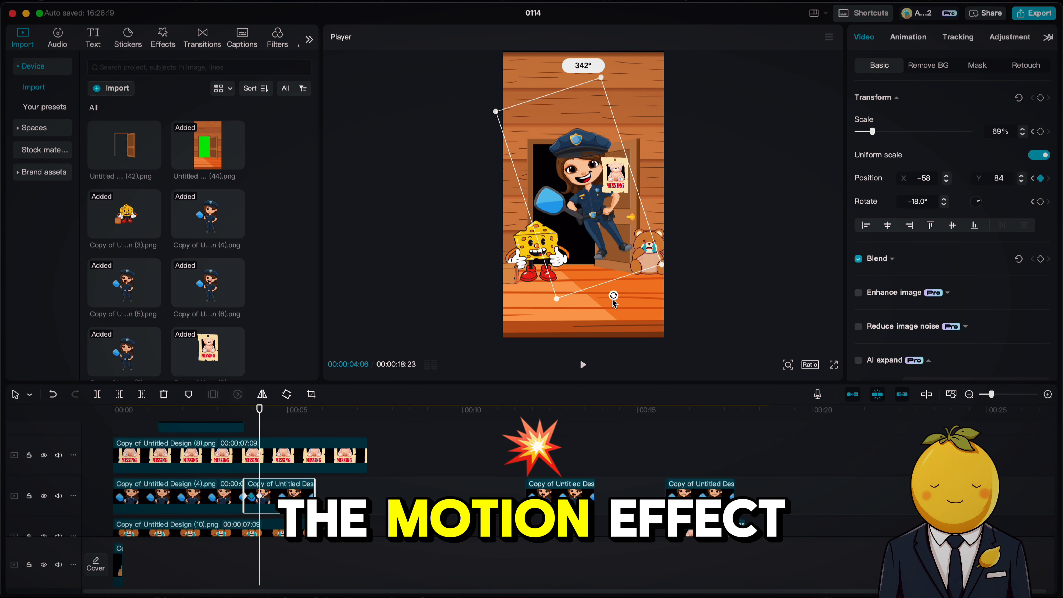
pyautogui.moveTo(611, 222); pyautogui.dragTo(588, 298)
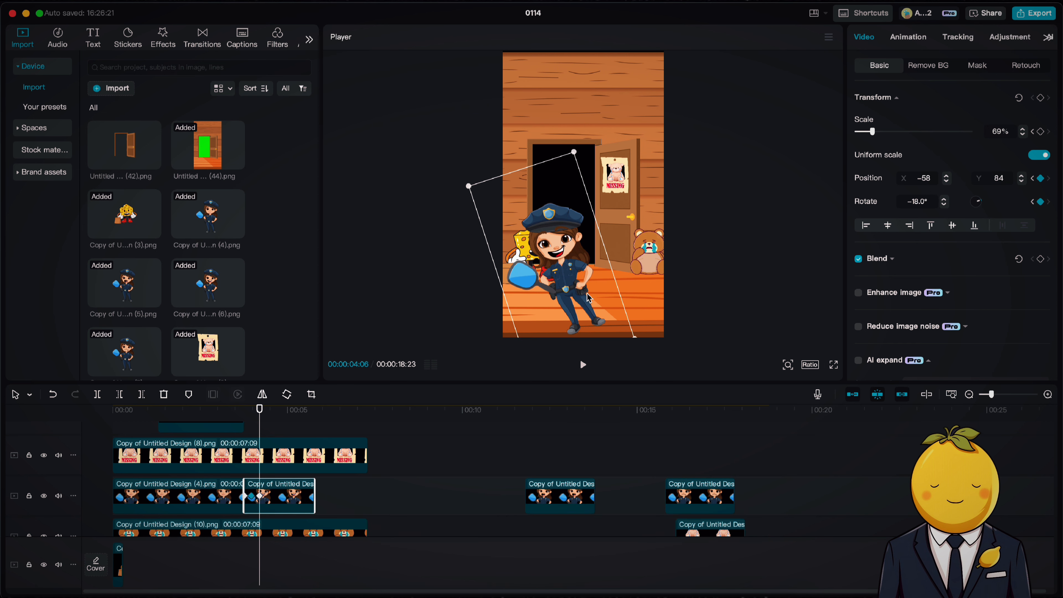
pyautogui.click(194, 418)
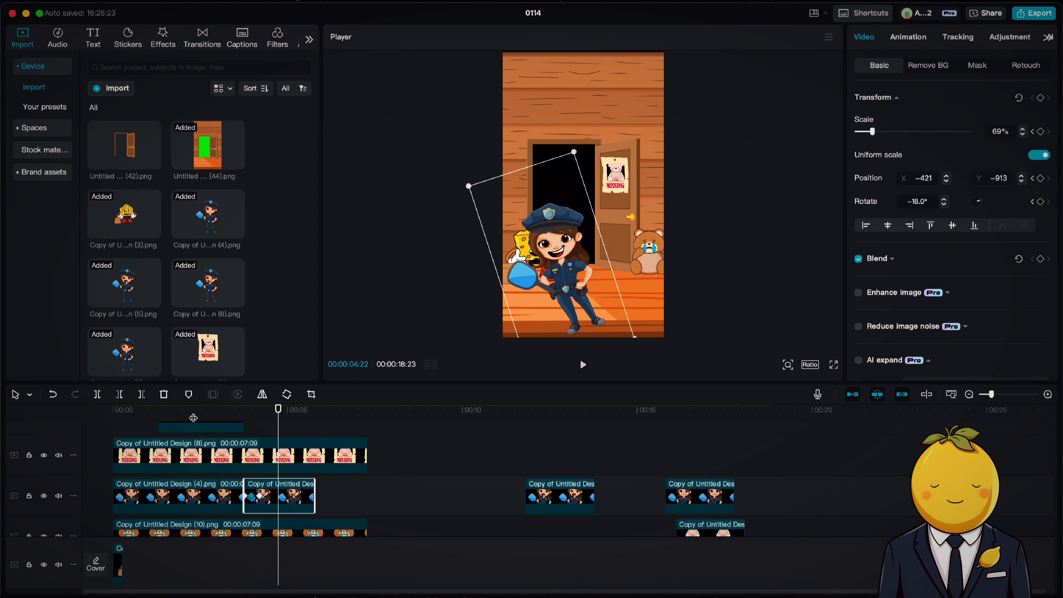
pyautogui.press('space')
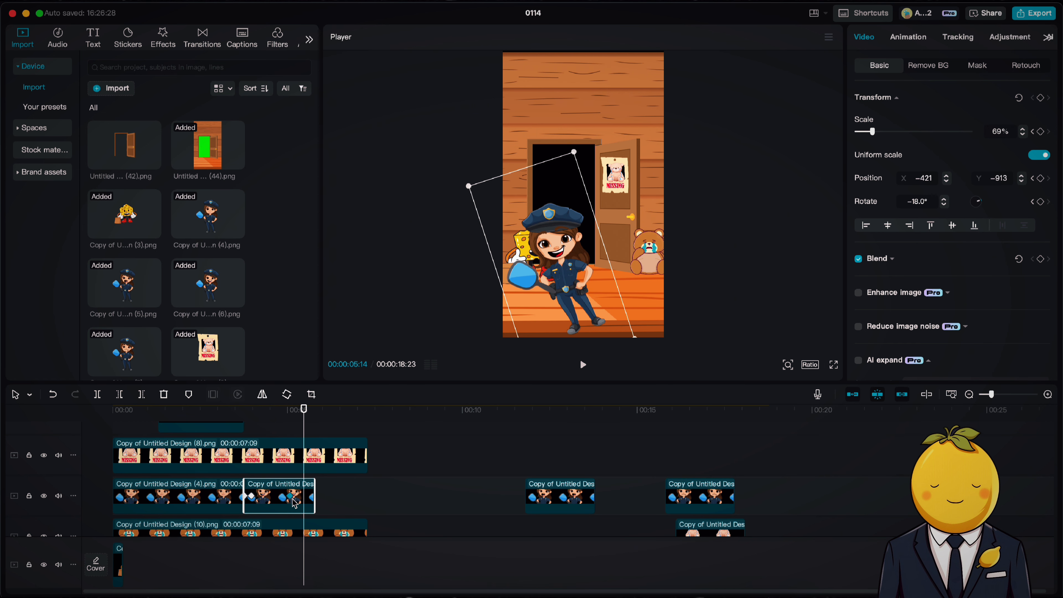
# Step: Place the pink animal clip at 00:00:05:14, scaled to 19% at X -820, Y -1174 over the magnifying glass, and lengthen the second officer clip
pyautogui.scroll(-3, 535, 473)
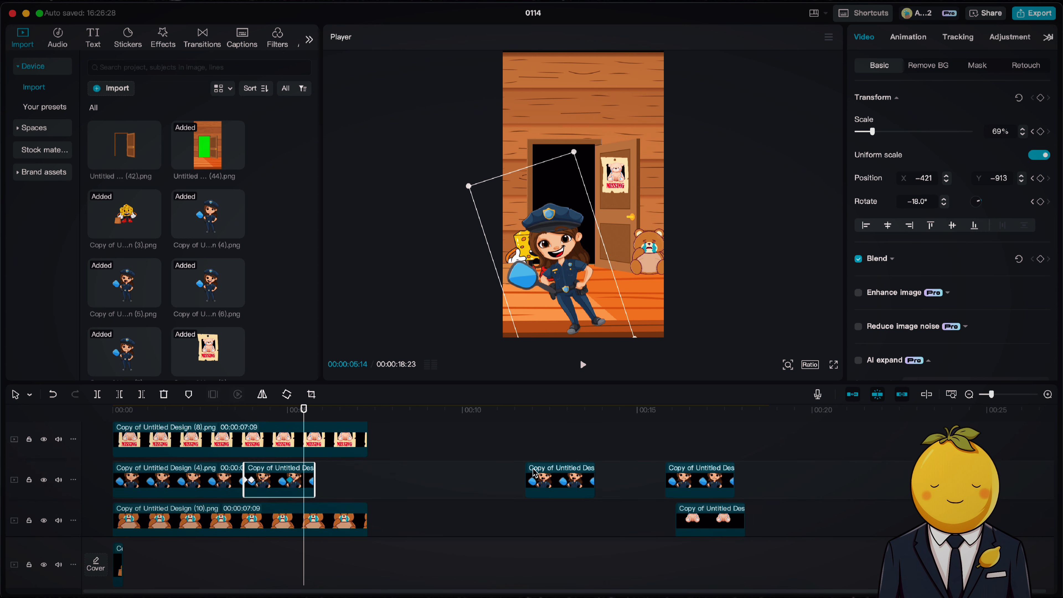
pyautogui.moveTo(706, 516); pyautogui.dragTo(333, 439)
pyautogui.moveTo(618, 154); pyautogui.dragTo(519, 313)
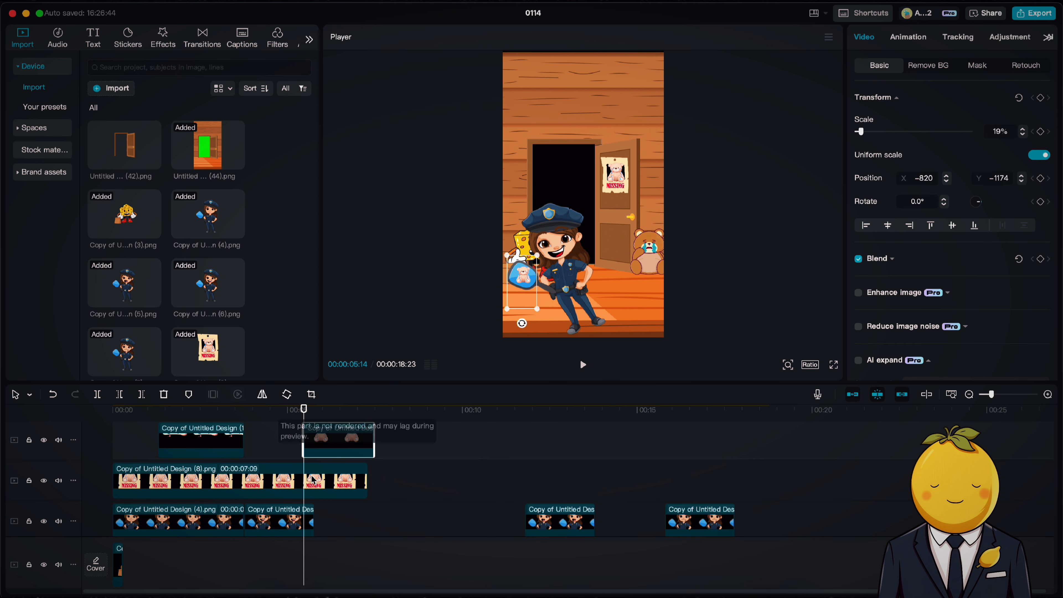
pyautogui.scroll(-2, 314, 481)
pyautogui.click(310, 503)
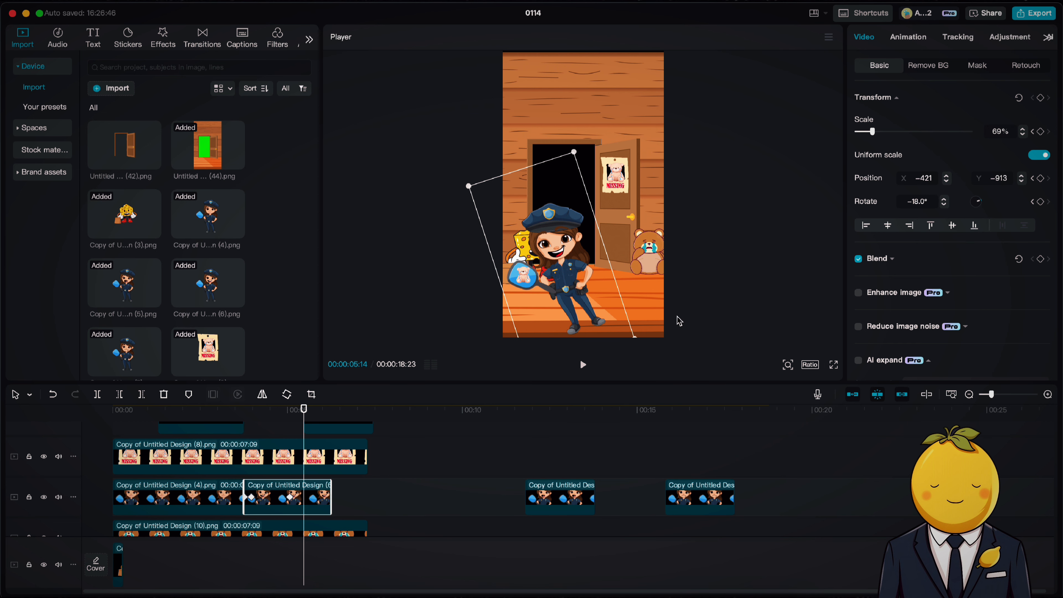
# Step: Copy the second officer clip's attributes and paste them onto the next officer clip near 00:00:12:00
pyautogui.click(290, 498)
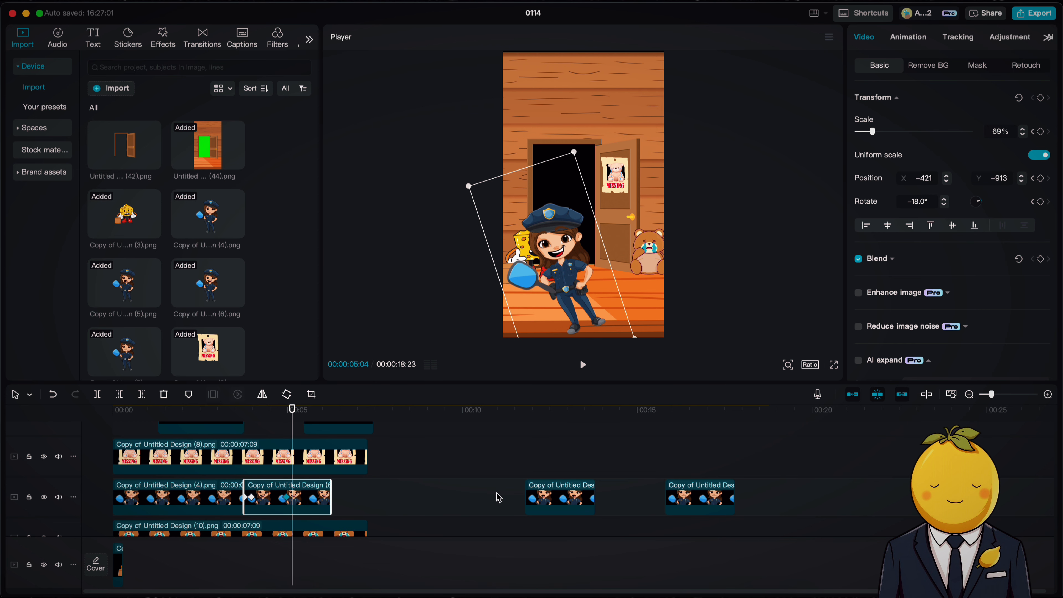
pyautogui.rightClick(311, 499)
pyautogui.click(335, 192)
pyautogui.rightClick(567, 499)
pyautogui.click(586, 200)
pyautogui.click(739, 357)
pyautogui.click(528, 502)
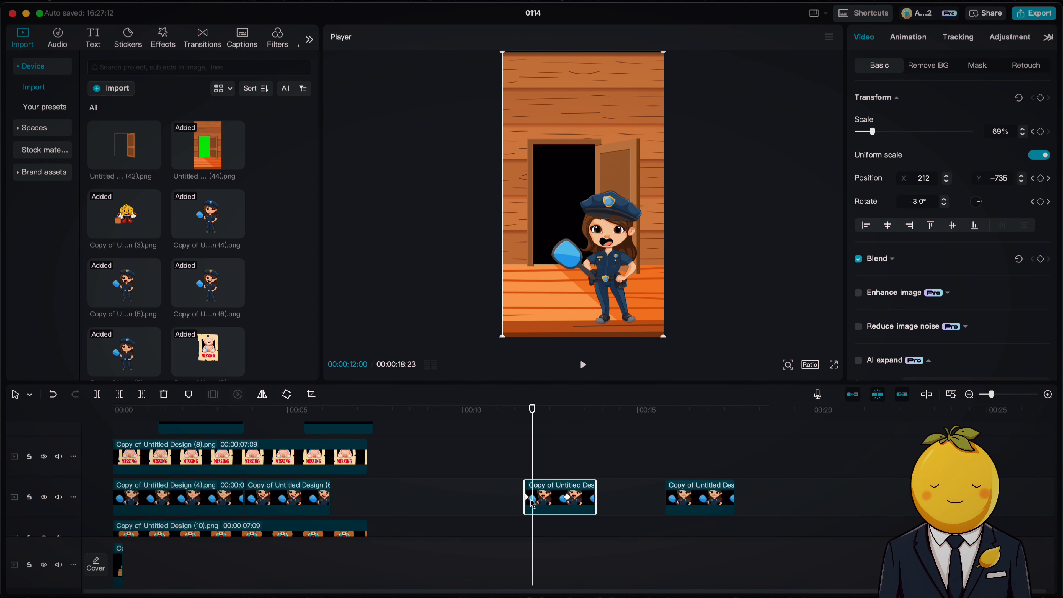
# Step: Move the third officer clip directly behind the second and the fourth directly behind the third, and preview the cuts
pyautogui.moveTo(540, 501); pyautogui.dragTo(349, 504)
pyautogui.click(310, 414)
pyautogui.press('space')
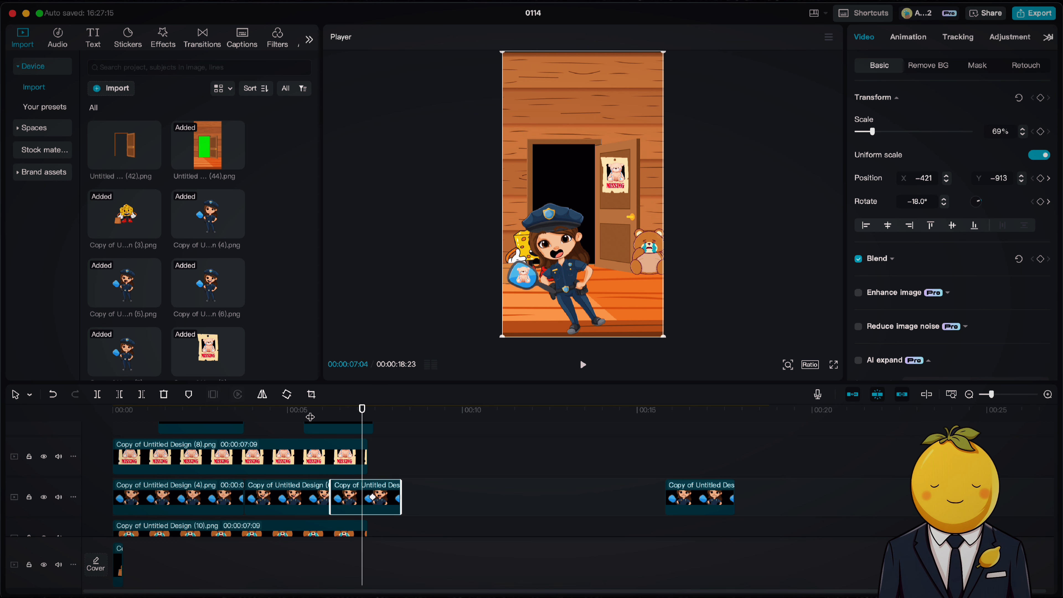
pyautogui.moveTo(696, 513); pyautogui.dragTo(431, 501)
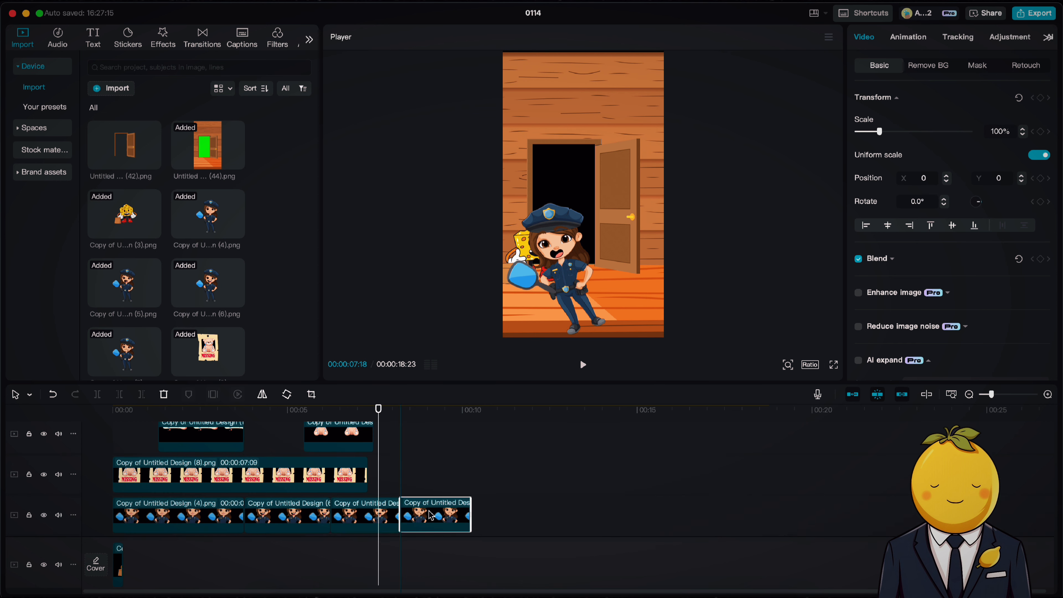
pyautogui.press('space')
pyautogui.press('space')
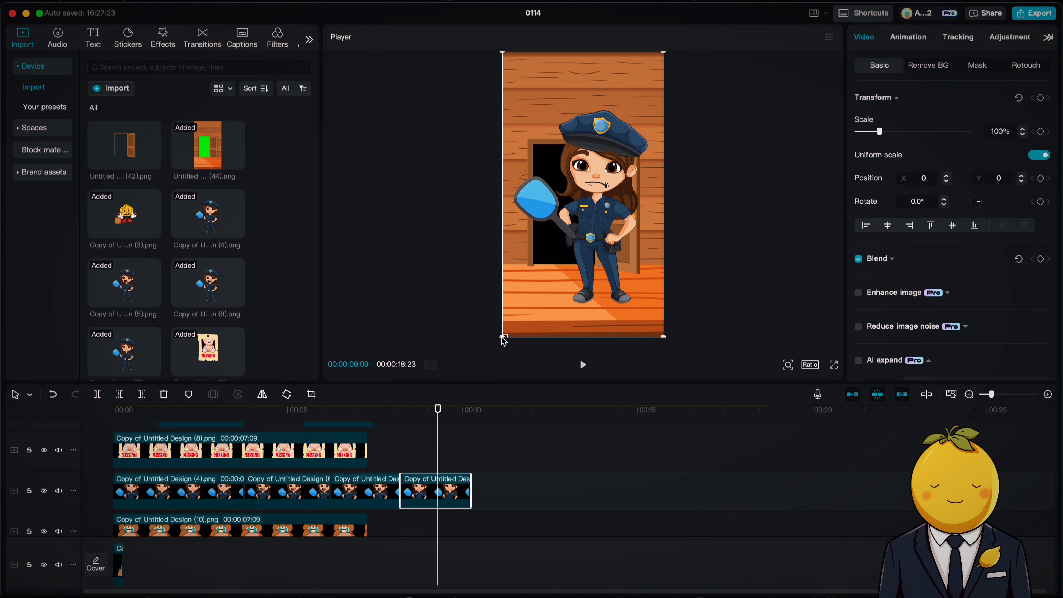
# Step: Scale the fourth officer clip to 85% and place it at X 239, Y -284, then preview the cut into it
pyautogui.moveTo(503, 340); pyautogui.dragTo(525, 294)
pyautogui.scroll(-2, 293, 482)
pyautogui.click(324, 415)
pyautogui.press('space')
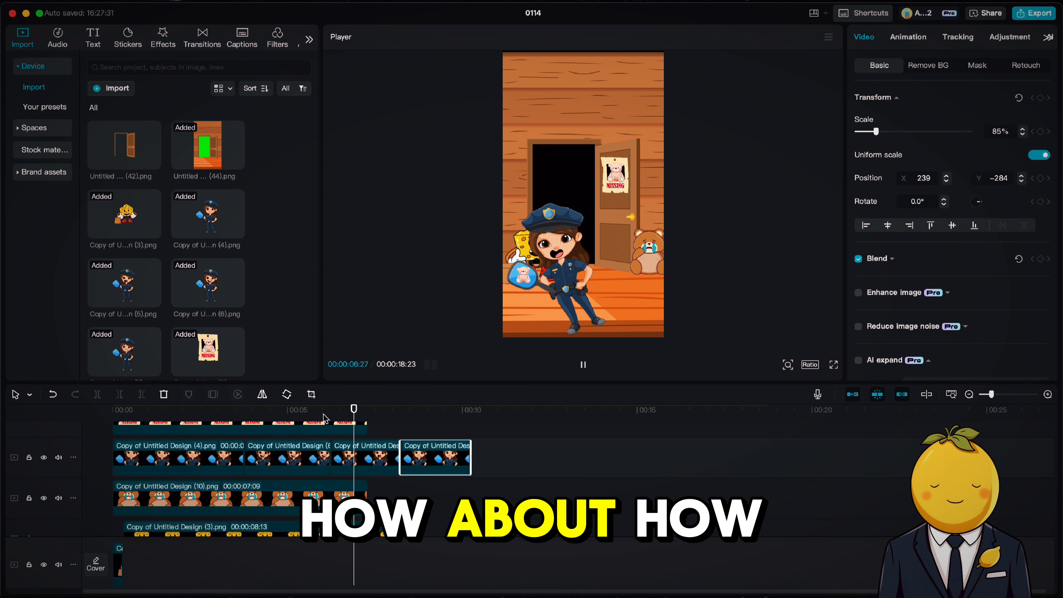
pyautogui.press('space')
# Step: Preview the cut into the fourth officer clip and lengthen the bear clip to the end of the third officer clip
pyautogui.scroll(-2, 392, 462)
pyautogui.click(398, 507)
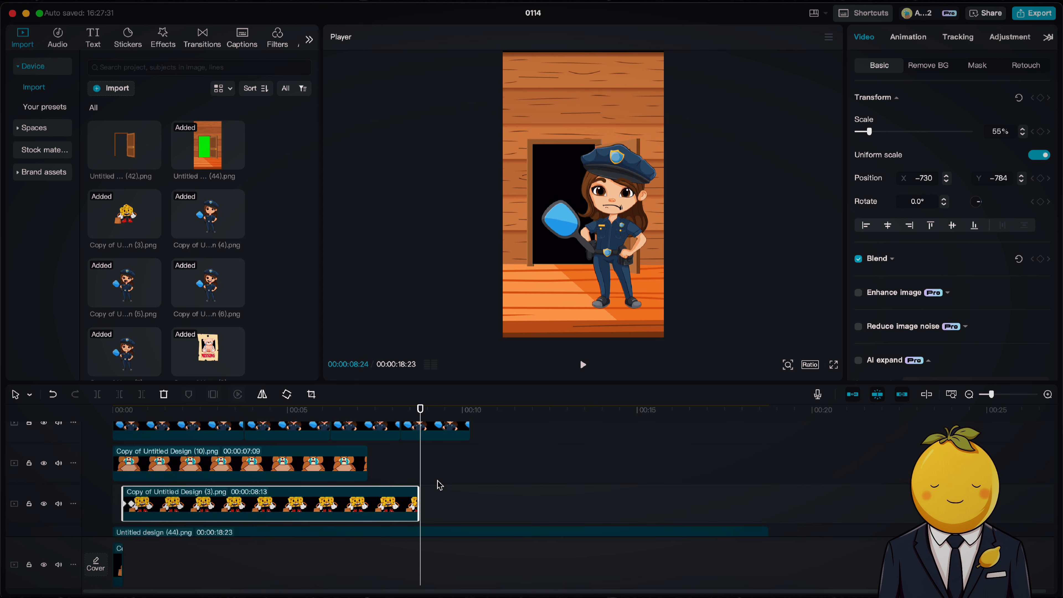
pyautogui.scroll(2, 439, 485)
pyautogui.click(280, 421)
pyautogui.press('space')
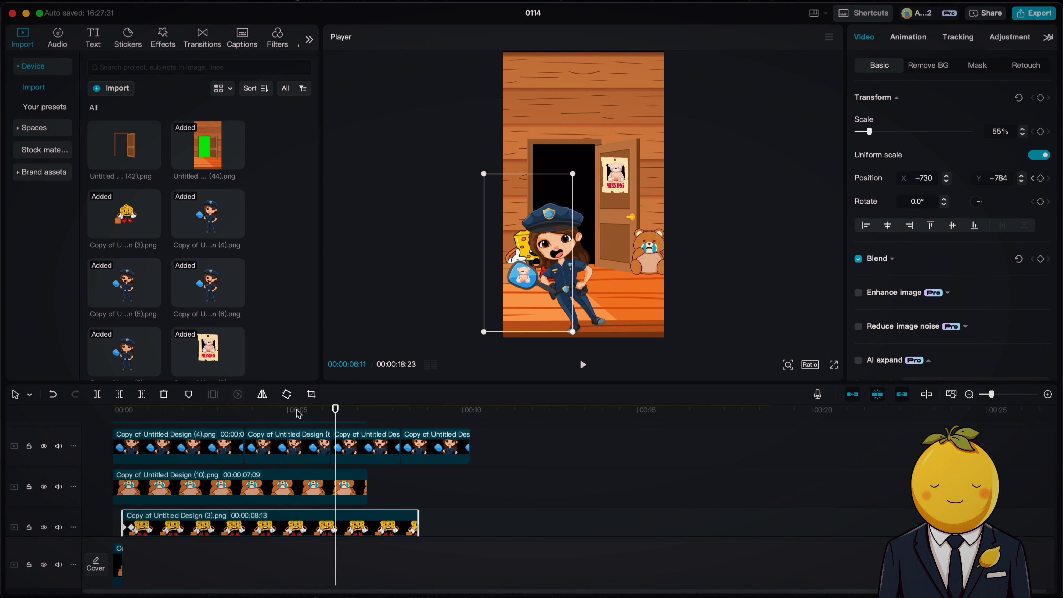
pyautogui.press('space')
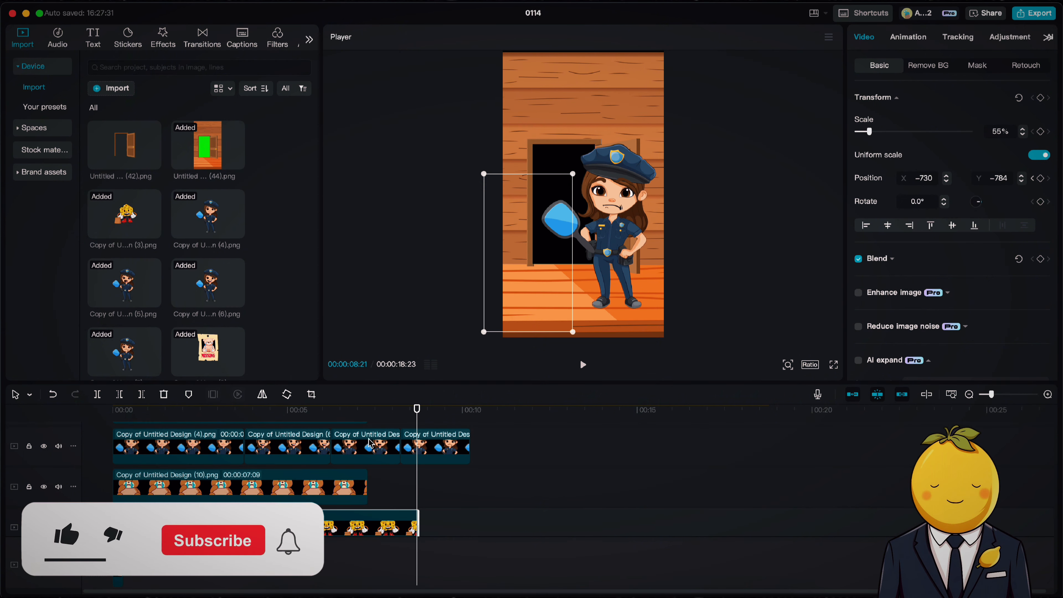
pyautogui.scroll(-4, 370, 443)
pyautogui.click(376, 488)
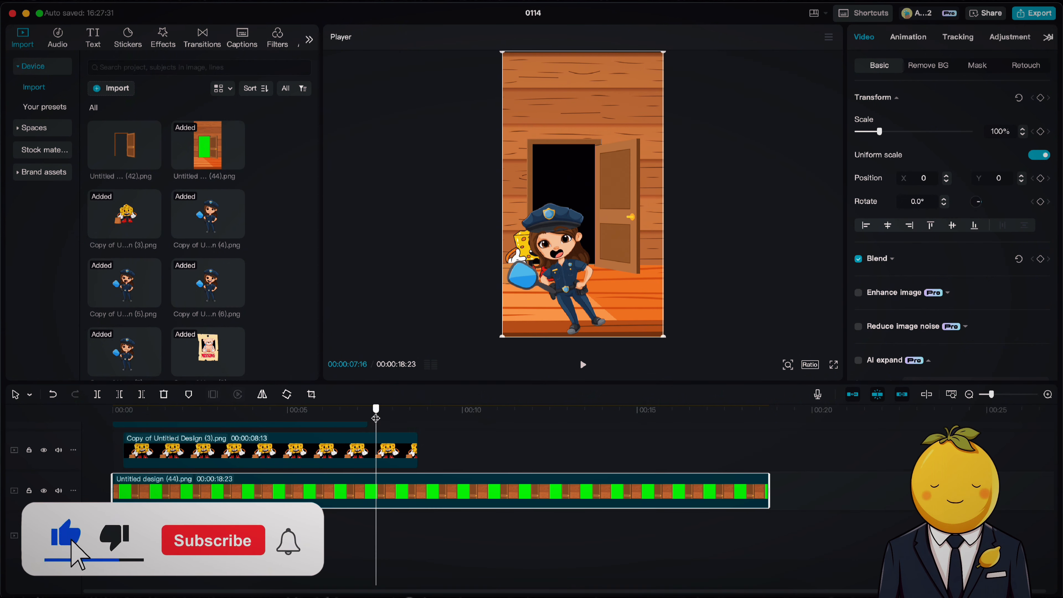
pyautogui.scroll(2, 381, 470)
pyautogui.scroll(2, 381, 470)
pyautogui.click(394, 440)
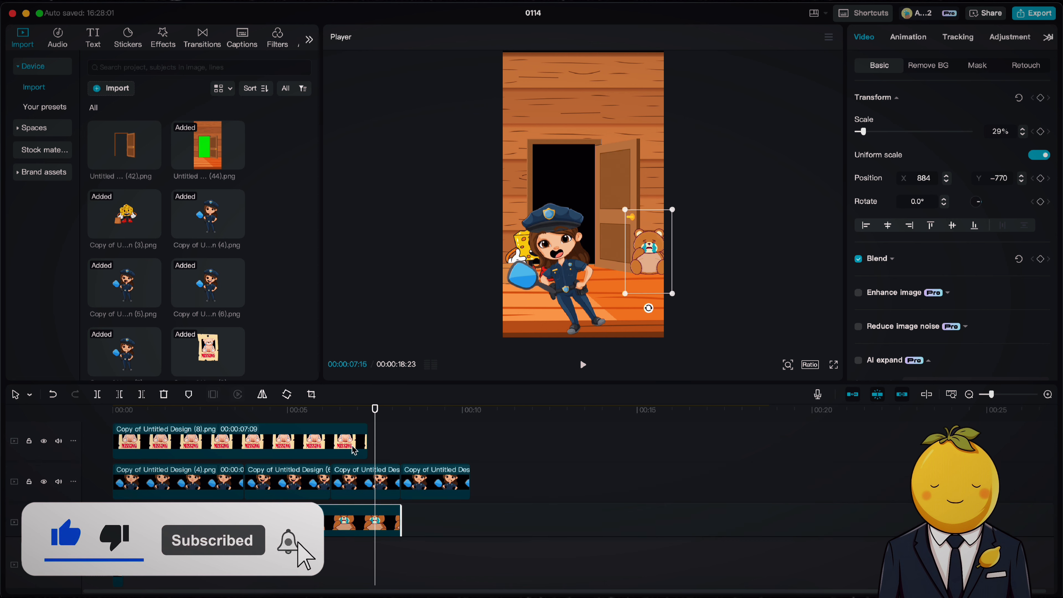
# Step: Replay the cut and lengthen the missing poster and pink animal clips to 00:00:08:07
pyautogui.press('space')
pyautogui.press('space')
pyautogui.scroll(-4, 393, 464)
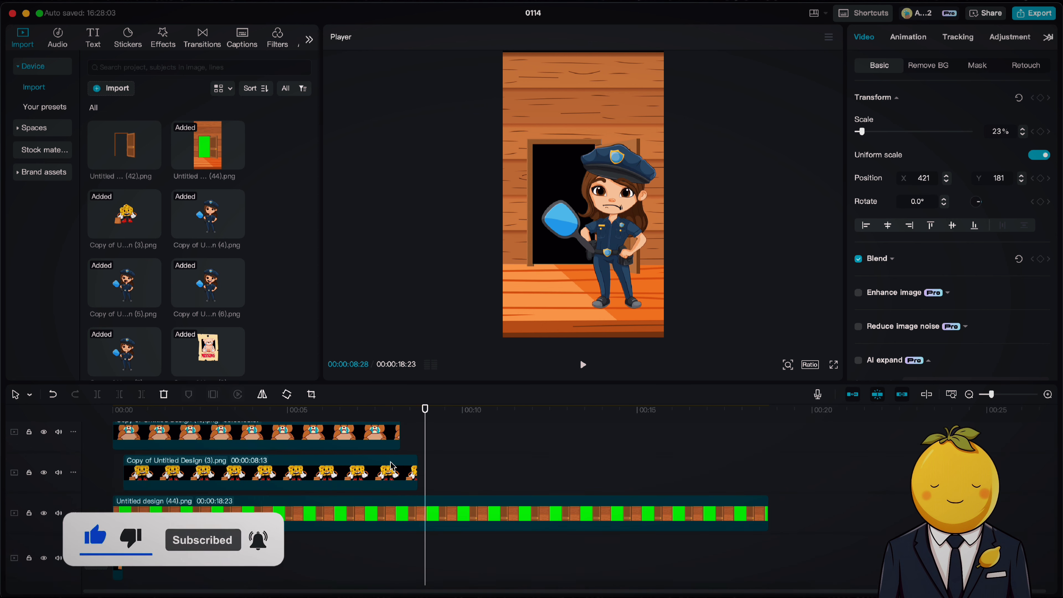
pyautogui.scroll(5, 393, 466)
pyautogui.scroll(1, 394, 465)
pyautogui.click(400, 416)
pyautogui.moveTo(375, 446); pyautogui.dragTo(399, 449)
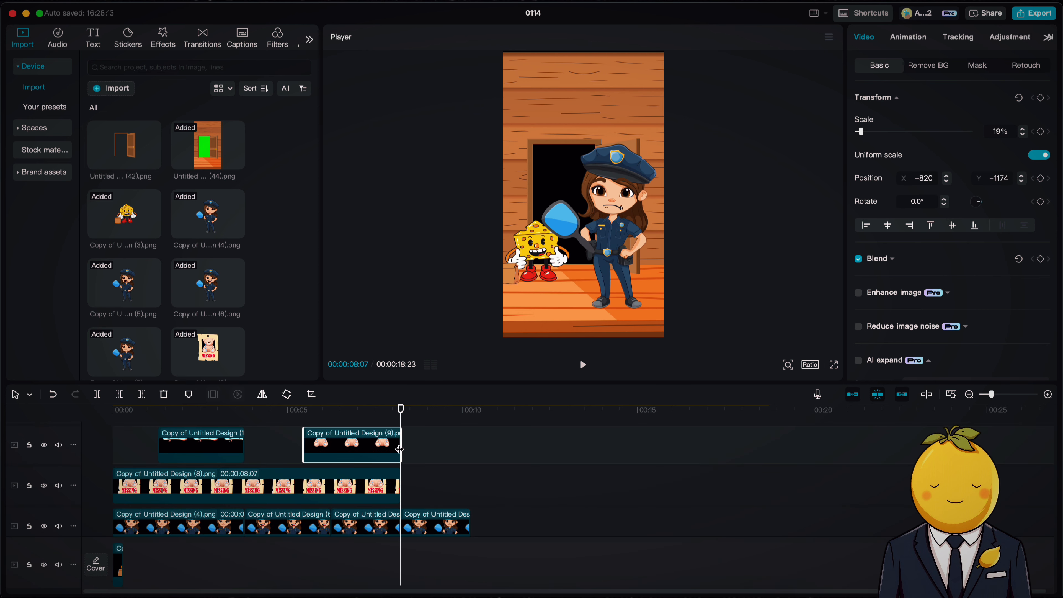
pyautogui.click(400, 416)
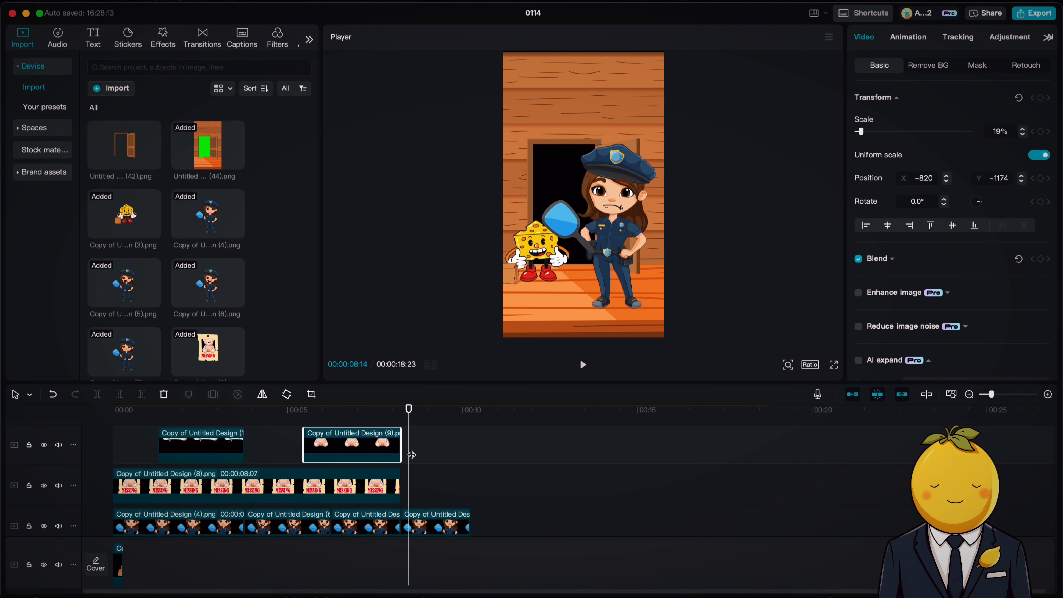
# Step: Shift the fourth officer down and left over the cheese, and split the doorway background clip at 00:00:08:07
pyautogui.moveTo(572, 302); pyautogui.dragTo(549, 320)
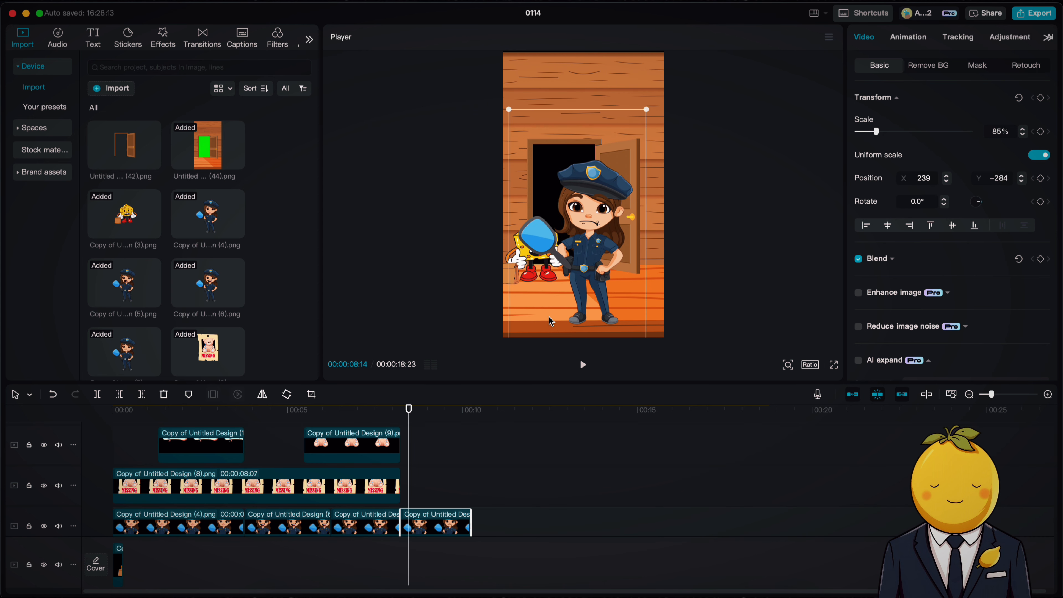
pyautogui.scroll(-3, 529, 440)
pyautogui.click(426, 495)
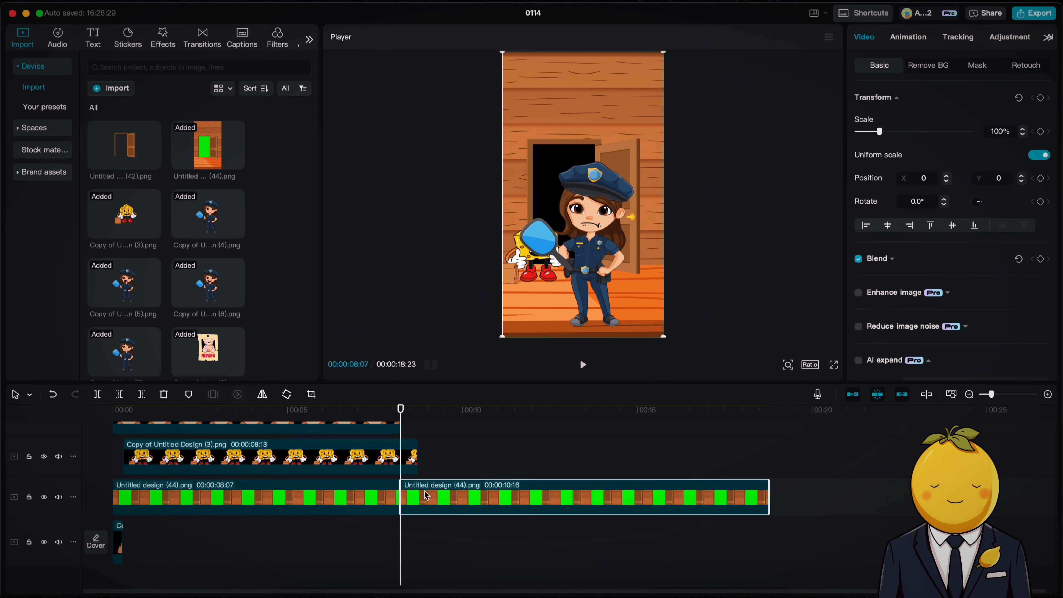
# Step: Try enlarging and repositioning the second background clip and the officer in the preview, and undo the changes
pyautogui.moveTo(669, 354); pyautogui.dragTo(749, 487)
pyautogui.moveTo(648, 296); pyautogui.dragTo(546, 456)
pyautogui.moveTo(644, 63); pyautogui.dragTo(545, 238)
pyautogui.moveTo(522, 330); pyautogui.dragTo(628, 190)
pyautogui.press('super+z')
pyautogui.press('super+z')
pyautogui.press('super+z')
pyautogui.press('super+shift+z')
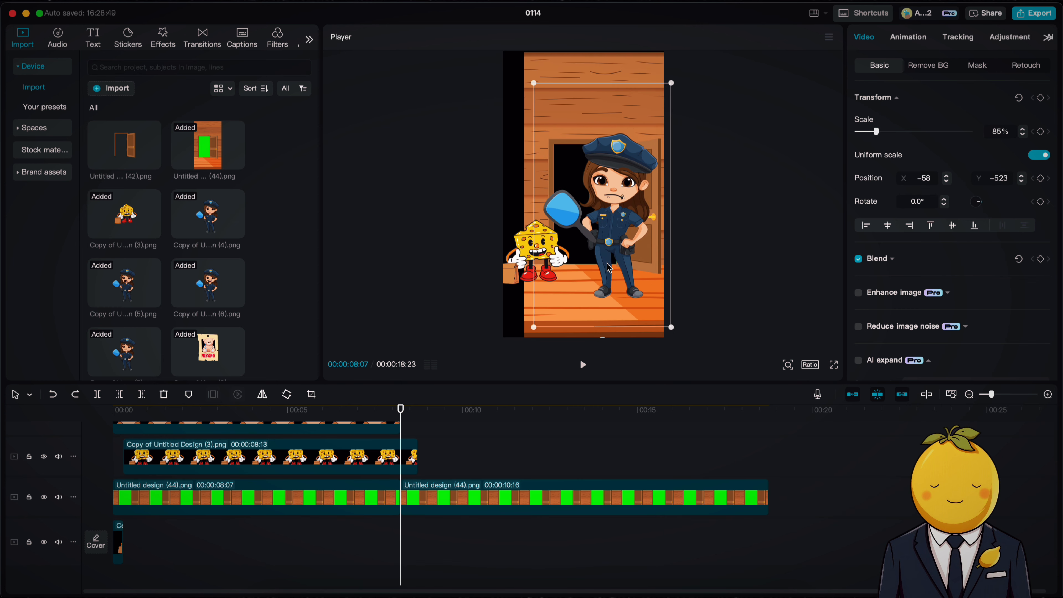
# Step: Place the fourth officer on the right side of the scene and lengthen the bear and cheese clips to about 00:00:14:11
pyautogui.moveTo(585, 248); pyautogui.dragTo(629, 296)
pyautogui.scroll(3, 399, 492)
pyautogui.moveTo(400, 480); pyautogui.dragTo(615, 464)
pyautogui.scroll(-3, 393, 467)
pyautogui.scroll(4, 537, 470)
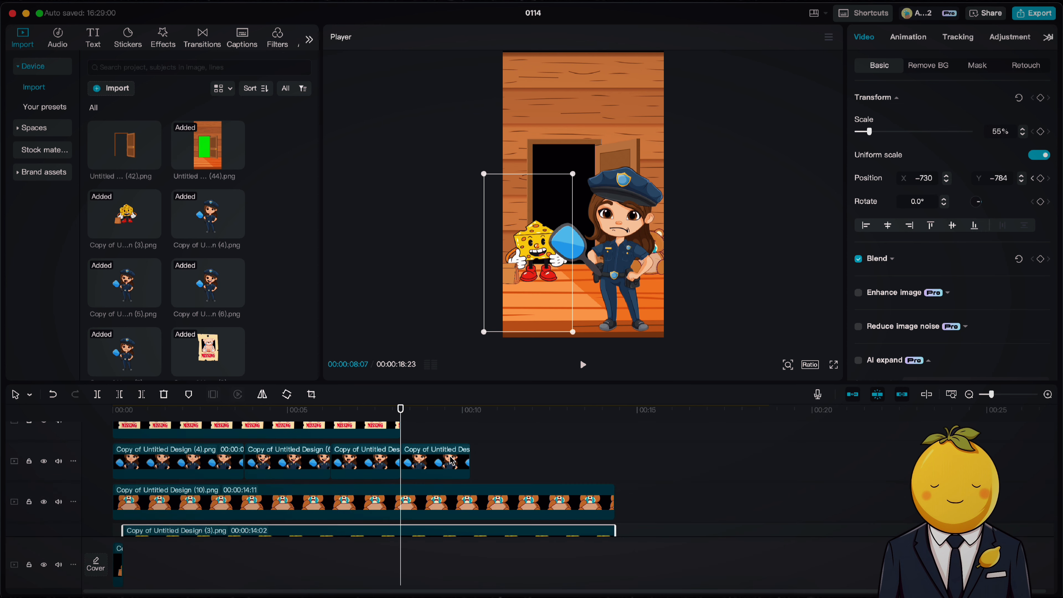
# Step: Add a text clip at 00:00:08:07 reading "Should Cheese Go To Prison?" on two lines and place it above the door
pyautogui.click(92, 44)
pyautogui.moveTo(114, 102); pyautogui.dragTo(407, 452)
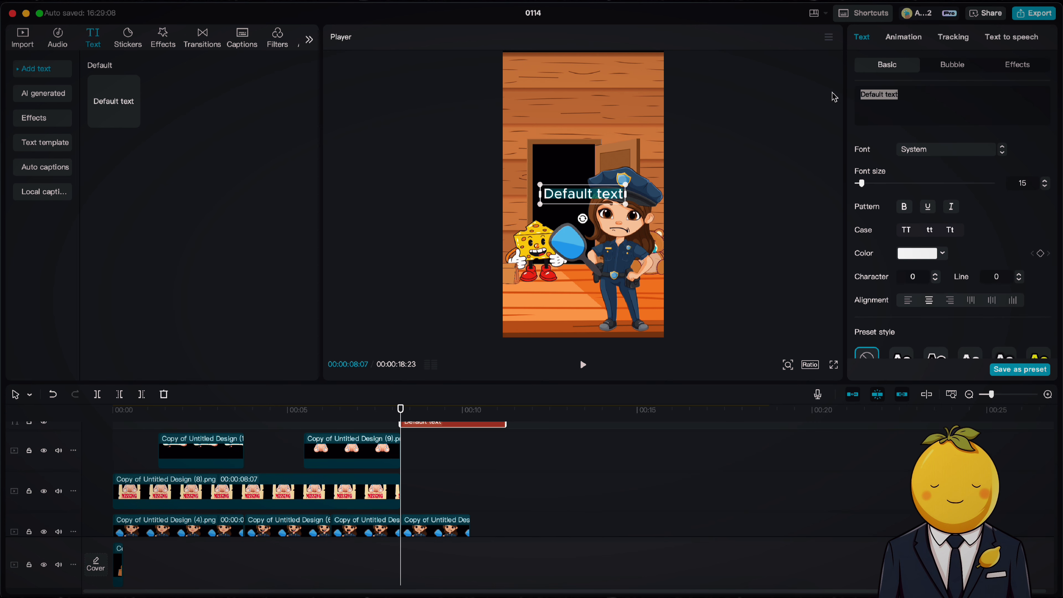
pyautogui.write('Should CHee')
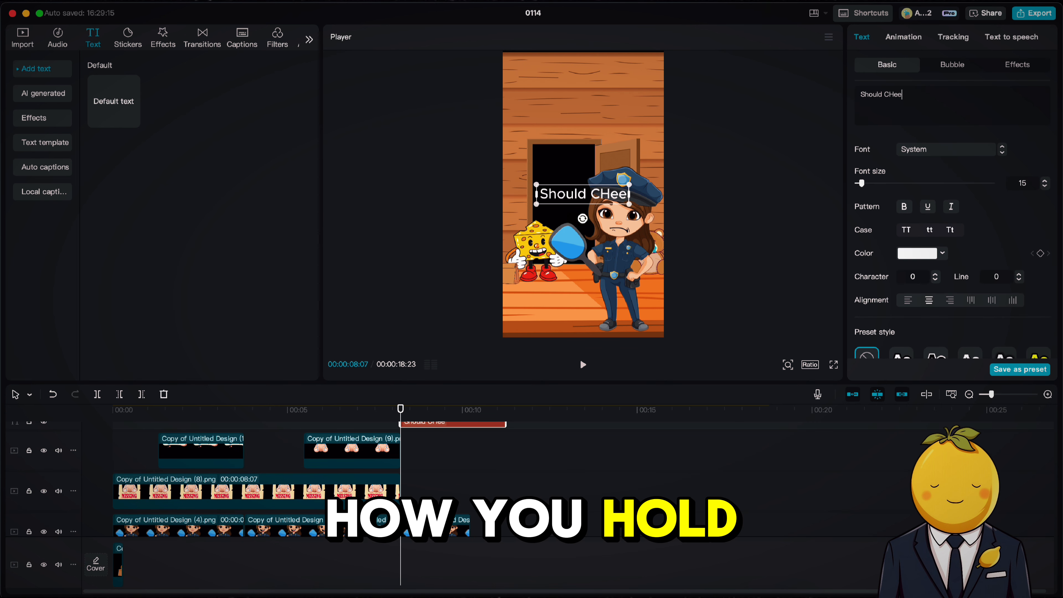
pyautogui.press('BackSpace')
pyautogui.press('BackSpace')
pyautogui.press('BackSpace')
pyautogui.write('heese Go')
pyautogui.press('Return')
pyautogui.write('To Prison?')
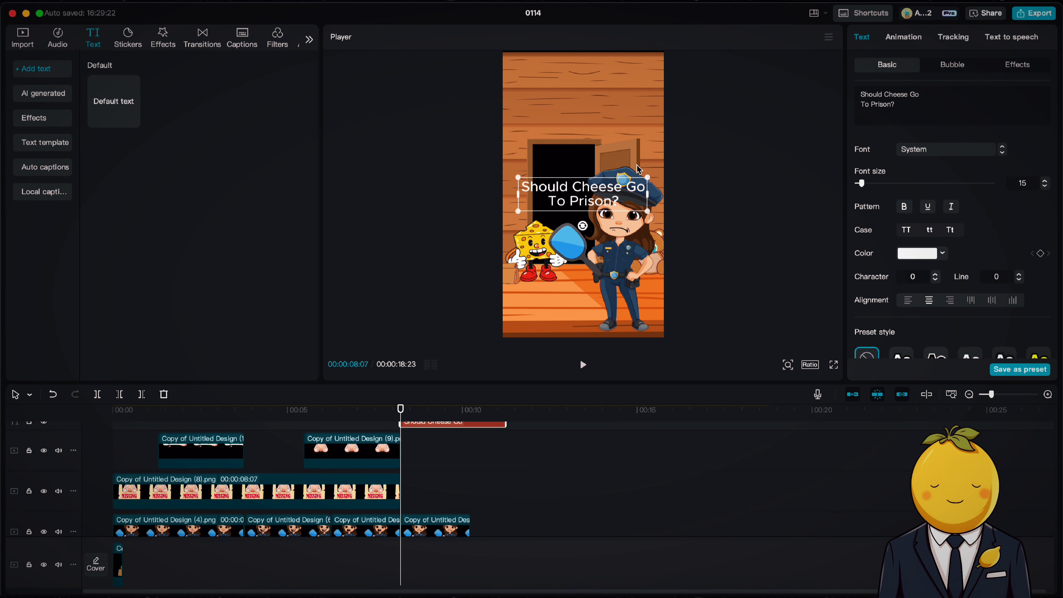
pyautogui.moveTo(638, 169); pyautogui.dragTo(637, 87)
# Step: Give the title a heavy uppercase display font and reword it as "Should MR Cheese" over "Go To Prison?"
pyautogui.click(977, 150)
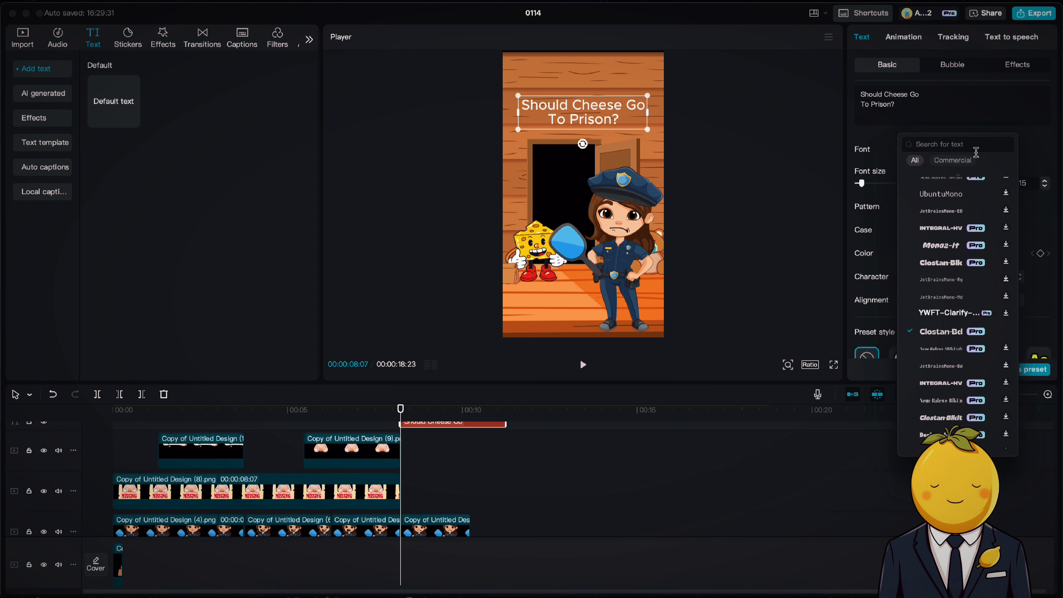
pyautogui.scroll(1, 959, 209)
pyautogui.click(946, 247)
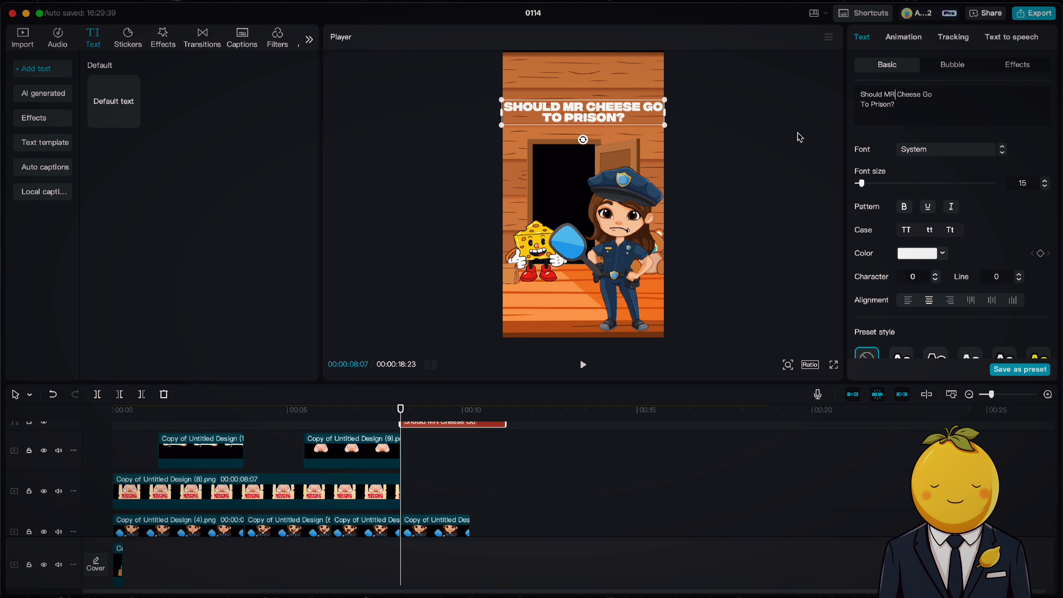
pyautogui.click(923, 95)
pyautogui.press('Return')
pyautogui.click(861, 114)
pyautogui.press('BackSpace')
# Step: Apply the preset style with black text on a white box to the title, and preview from before the cut
pyautogui.scroll(-5, 949, 259)
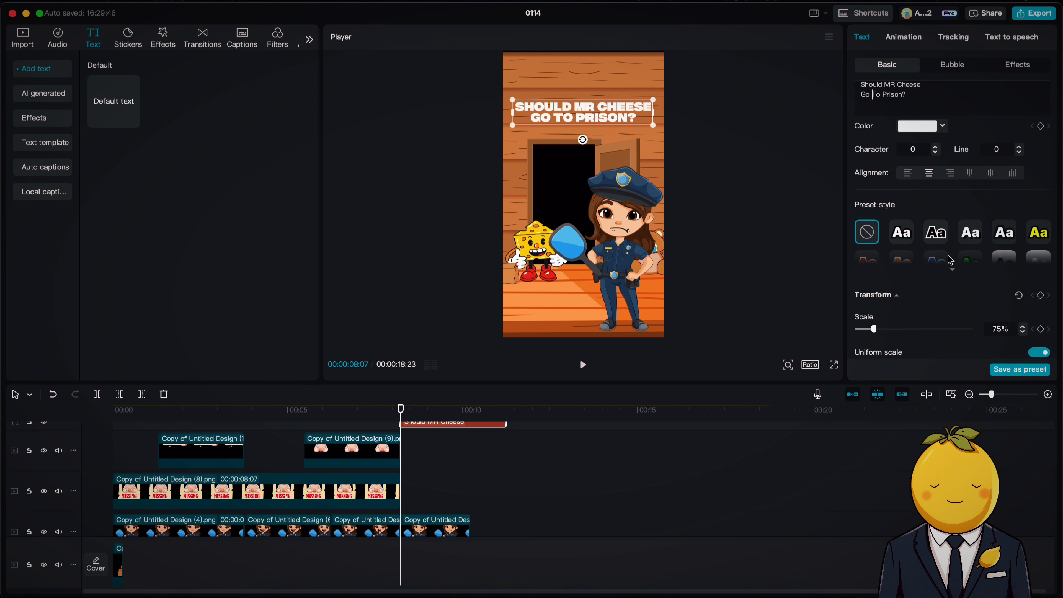
pyautogui.click(955, 263)
pyautogui.click(1000, 268)
pyautogui.click(970, 290)
pyautogui.scroll(-3, 318, 482)
pyautogui.click(322, 414)
pyautogui.press('space')
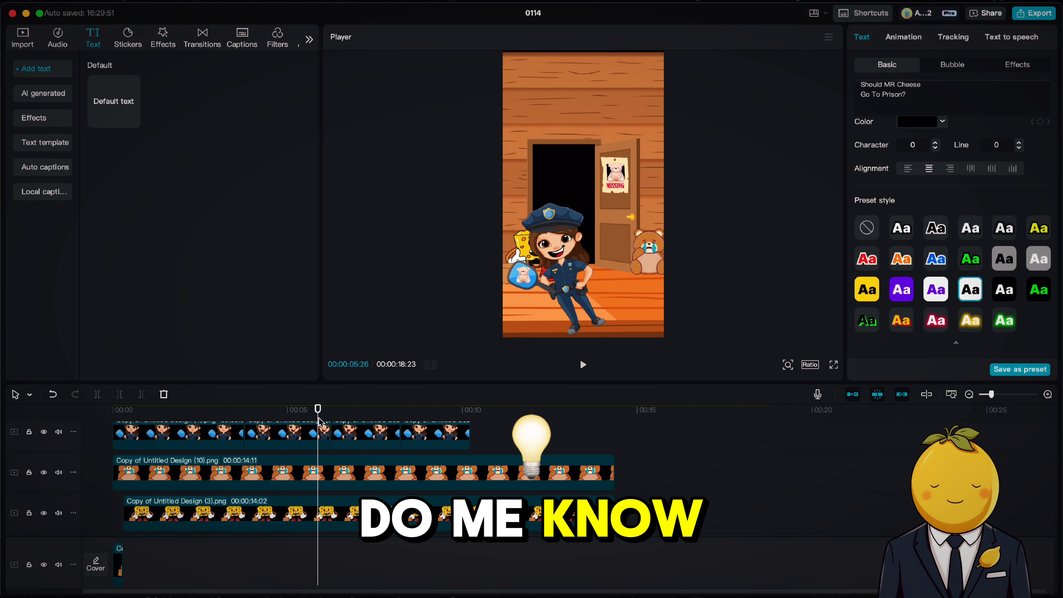
pyautogui.press('space')
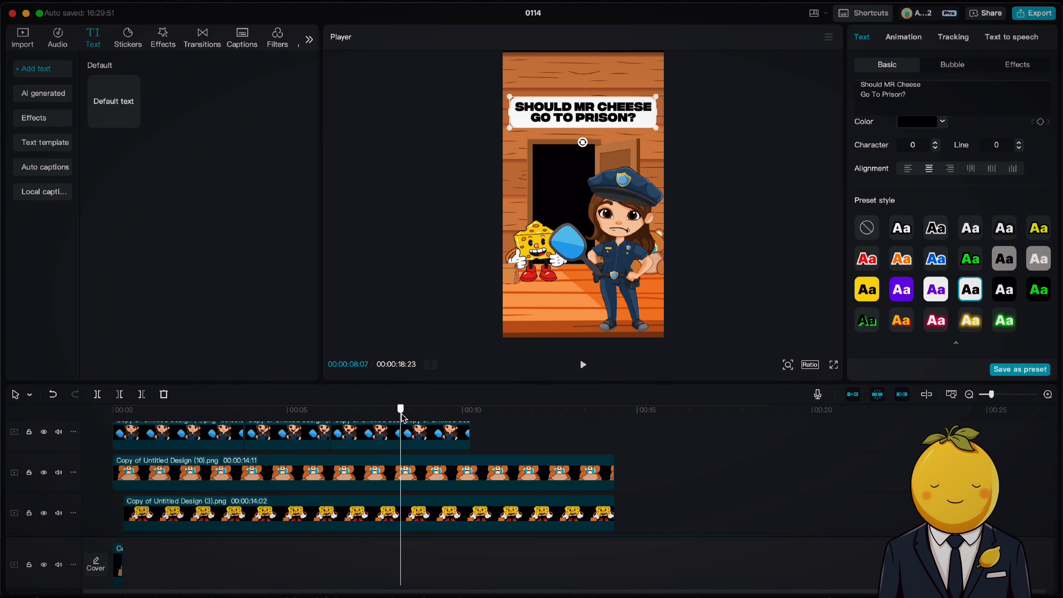
# Step: Split the cheese clip at 00:00:08:07, scale its second part to 82% at X -581, Y -83, and play the result
pyautogui.click(429, 512)
pyautogui.press('super+b')
pyautogui.moveTo(573, 332); pyautogui.dragTo(595, 371)
pyautogui.moveTo(555, 268); pyautogui.dragTo(566, 215)
pyautogui.press('space')
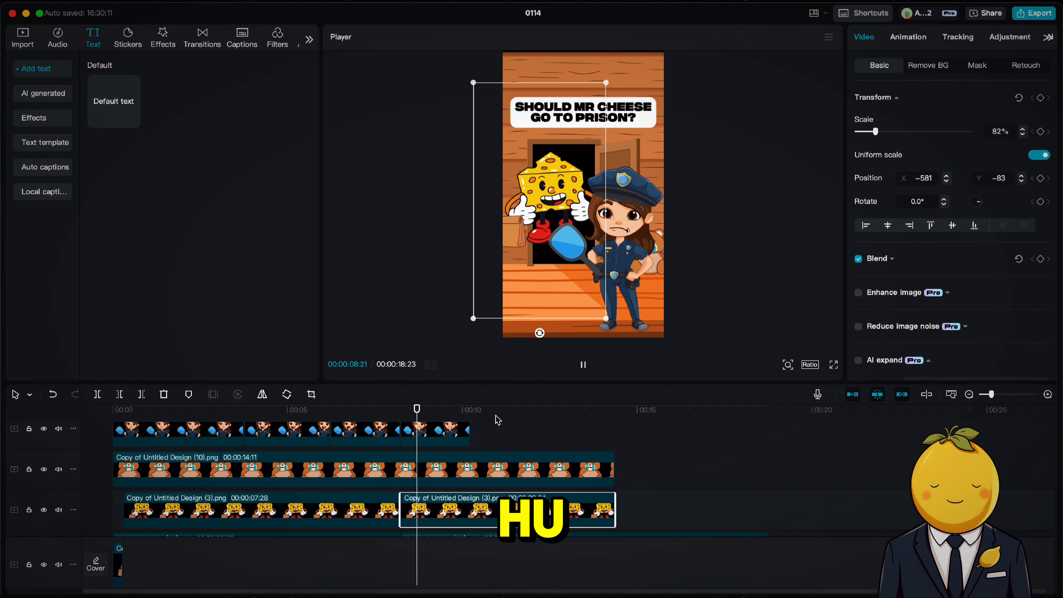
# Step: Trim the title, bear, cheese and background clips to the end of the fourth officer clip at 00:00:10:07
pyautogui.moveTo(451, 414); pyautogui.dragTo(470, 415)
pyautogui.moveTo(647, 519); pyautogui.dragTo(599, 459)
pyautogui.moveTo(614, 456); pyautogui.dragTo(470, 454)
pyautogui.scroll(-3, 494, 465)
pyautogui.moveTo(767, 485); pyautogui.dragTo(471, 484)
pyautogui.scroll(5, 489, 481)
pyautogui.click(504, 444)
pyautogui.click(124, 410)
pyautogui.scroll(-3, 489, 481)
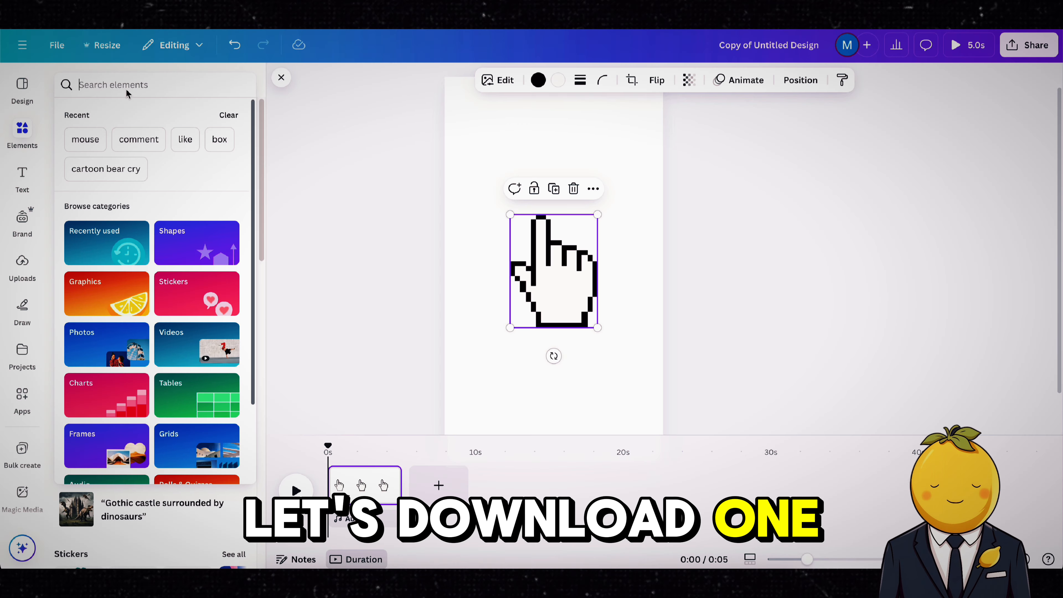
# Step: In Canva, search the elements for "cartoon background" and narrow the results to graphics
pyautogui.write('cartoon backgroiund')
pyautogui.press('Return')
pyautogui.click(94, 114)
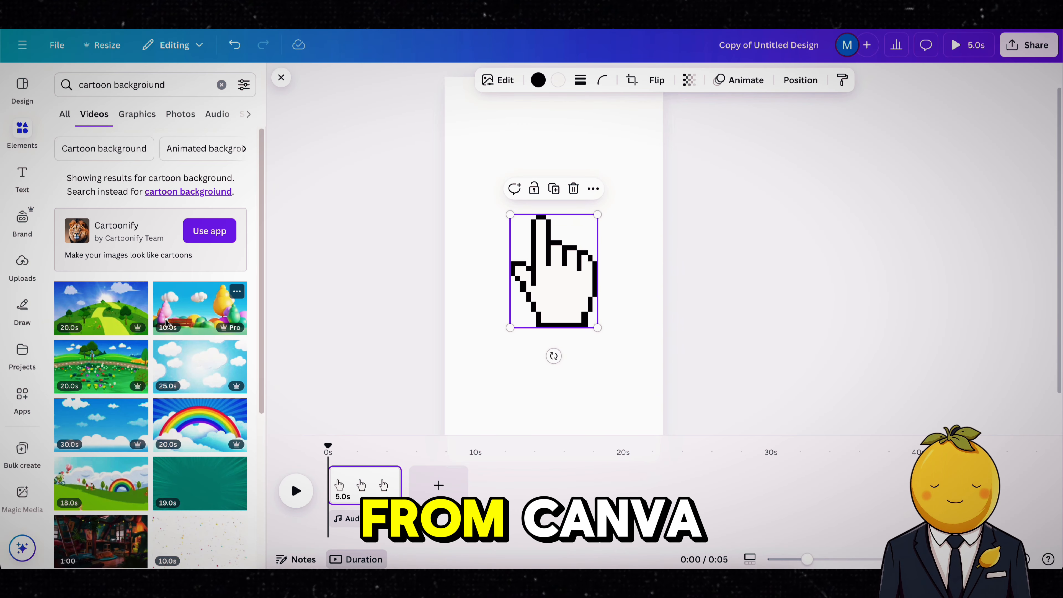
pyautogui.scroll(-5, 166, 323)
pyautogui.click(136, 114)
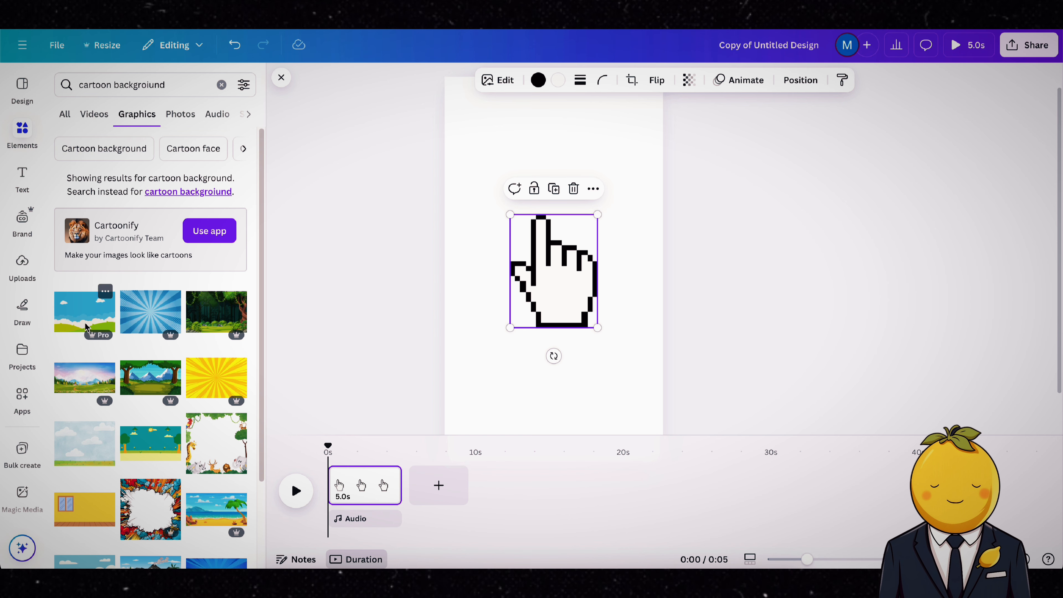
# Step: Add the blue sky and green hill graphic to the page and enlarge it until it covers the whole vertical canvas
pyautogui.click(84, 313)
pyautogui.moveTo(466, 330); pyautogui.dragTo(30, 544)
pyautogui.moveTo(574, 362); pyautogui.dragTo(597, 232)
pyautogui.scroll(-5, 621, 263)
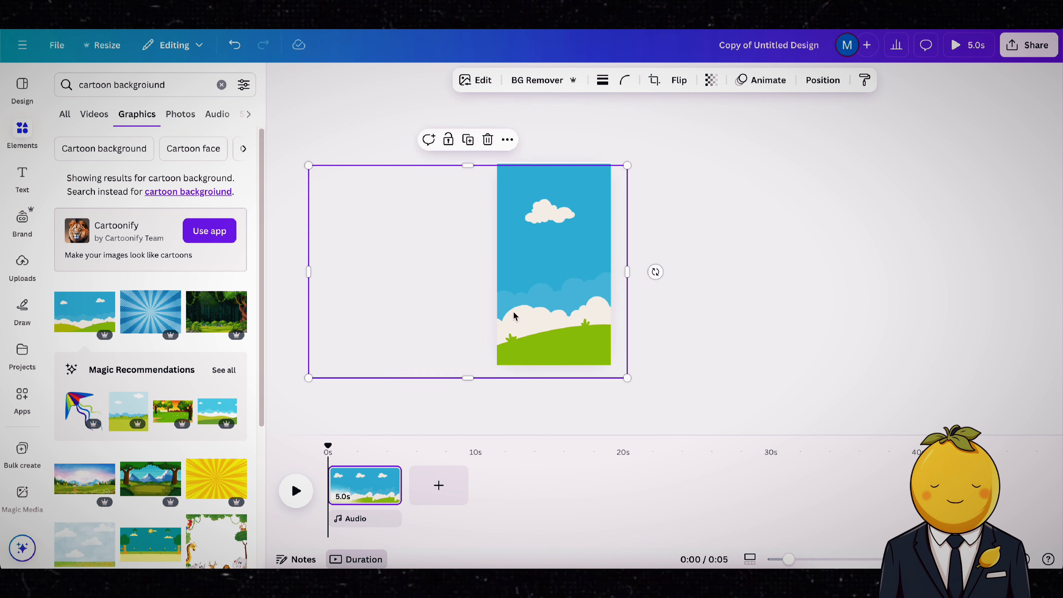
pyautogui.moveTo(513, 316); pyautogui.dragTo(511, 314)
# Step: Download the sky background page as an image
pyautogui.click(1029, 45)
pyautogui.click(842, 294)
pyautogui.click(867, 325)
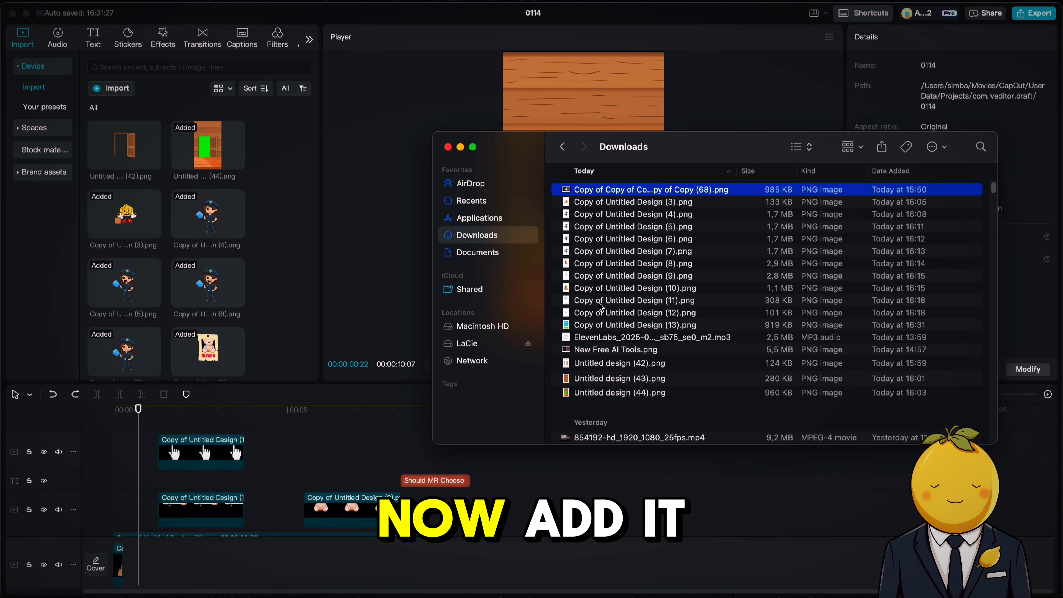
# Step: Check the downloaded images in Finder and add Copy of Untitled Design (13).png to the CapCut timeline at 00:00:00:22
pyautogui.click(586, 394)
pyautogui.press('space')
pyautogui.press('space')
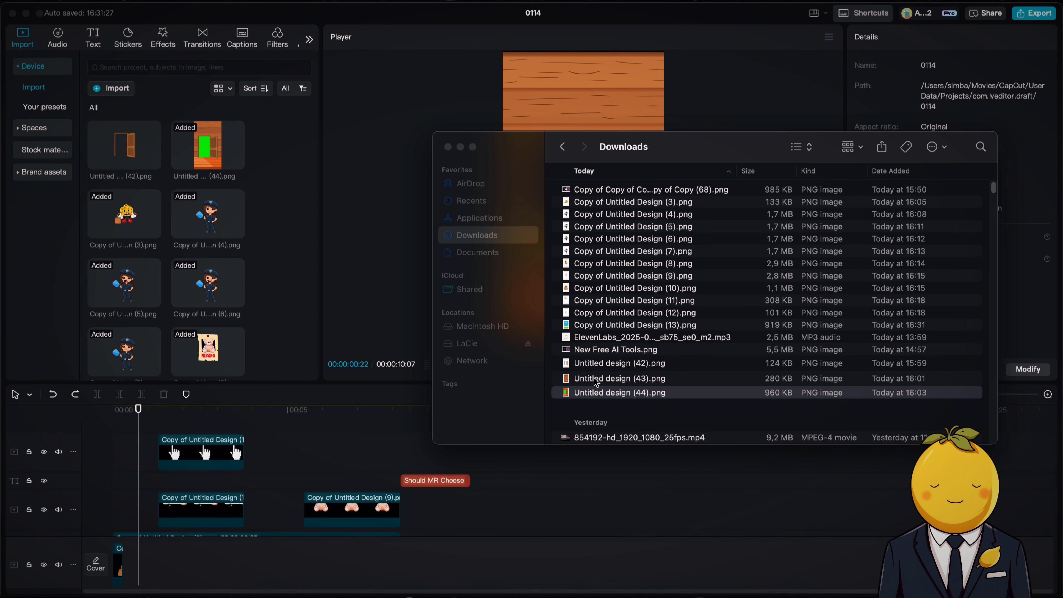
pyautogui.click(605, 326)
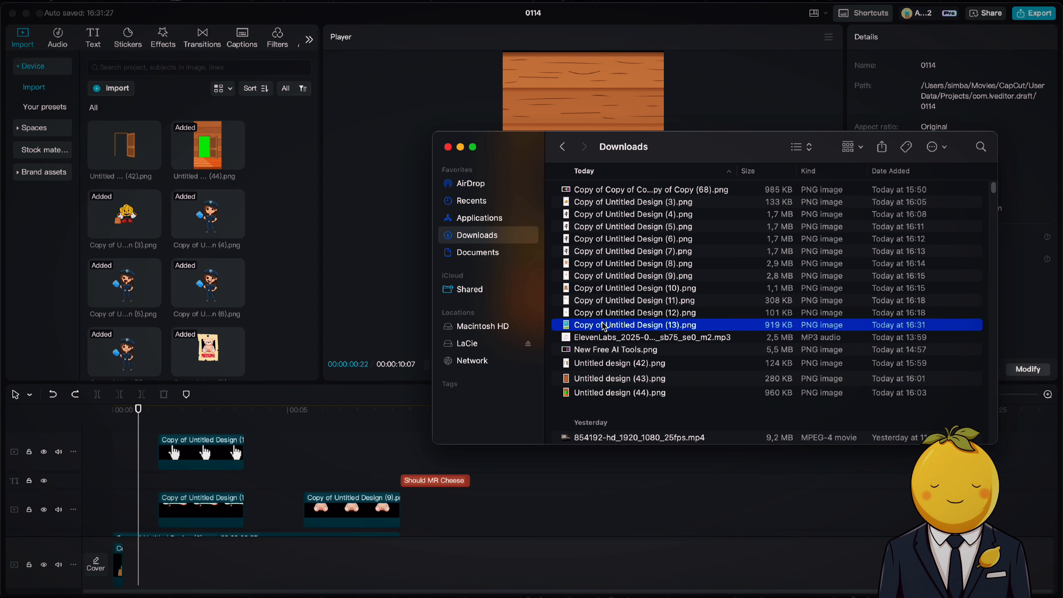
pyautogui.press('space')
pyautogui.press('space')
pyautogui.moveTo(301, 437); pyautogui.dragTo(342, 449)
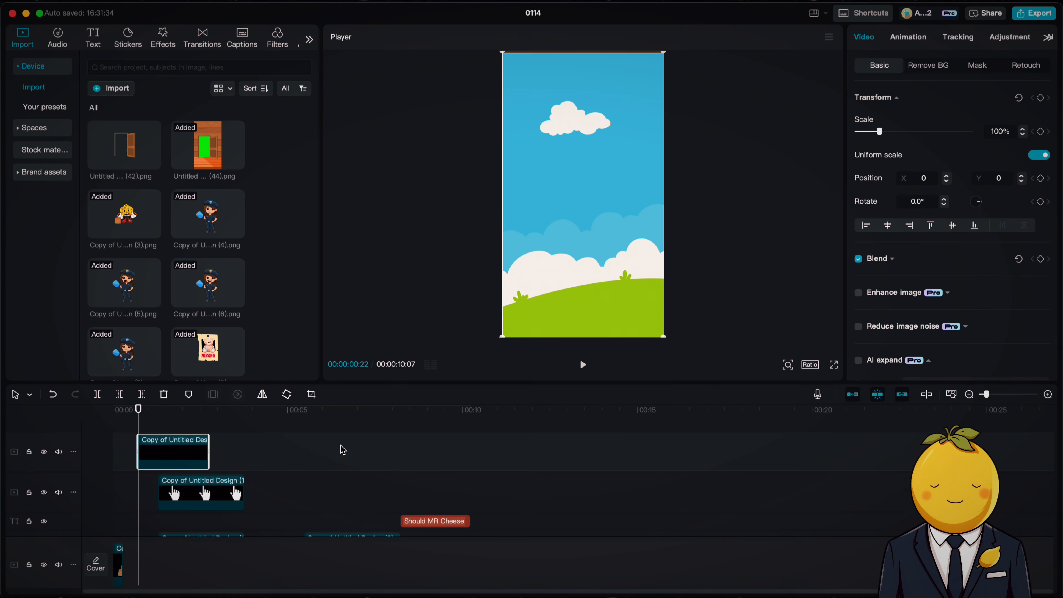
# Step: Move the sky image clip to the start of the timeline on a layer beneath the door background
pyautogui.scroll(-6, 218, 450)
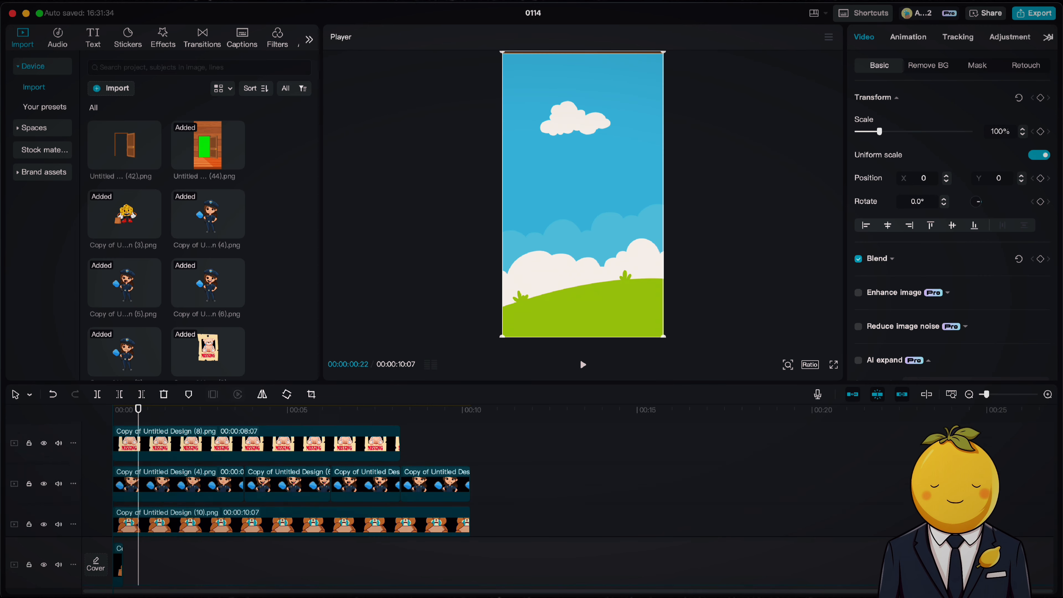
pyautogui.scroll(-3, 292, 481)
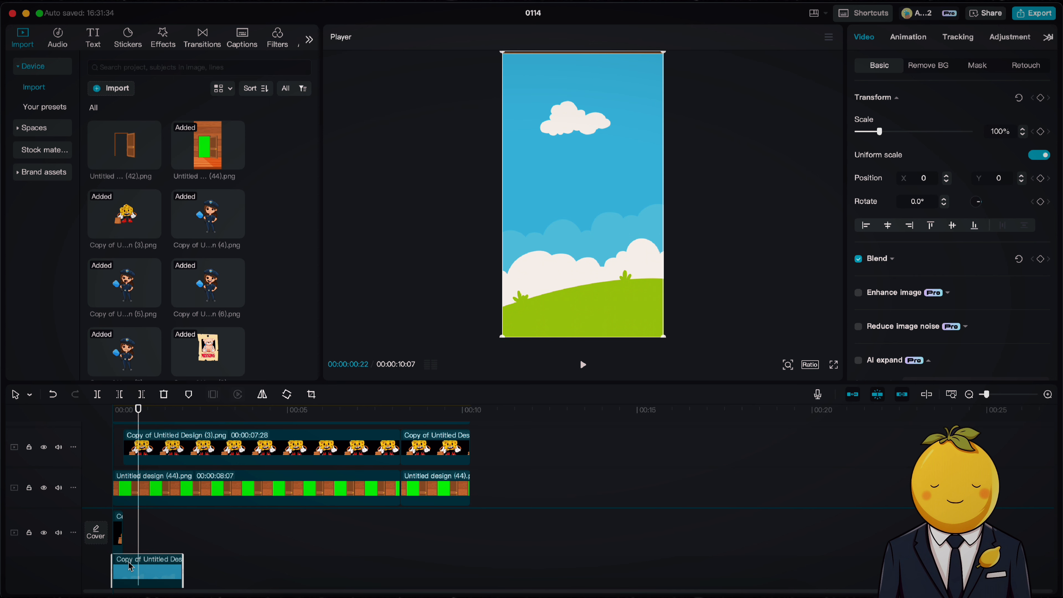
pyautogui.moveTo(131, 566); pyautogui.dragTo(134, 572)
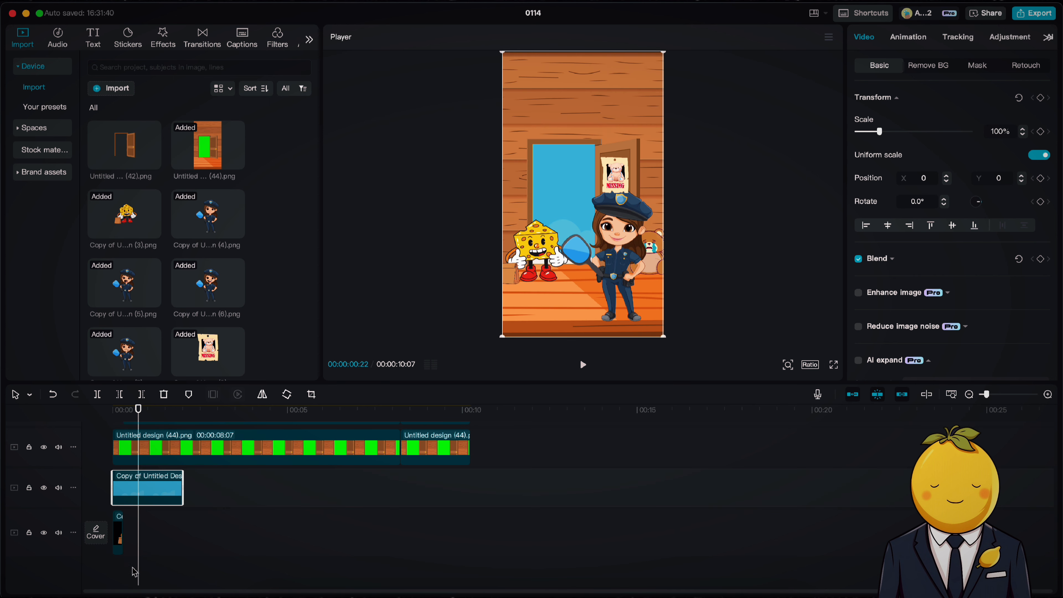
pyautogui.click(120, 536)
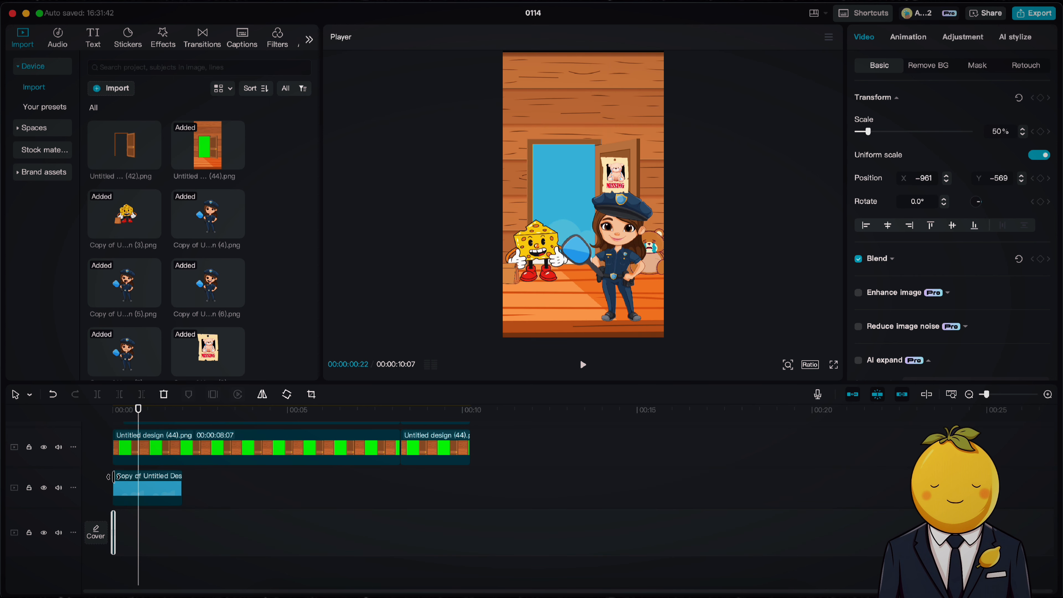
pyautogui.click(144, 493)
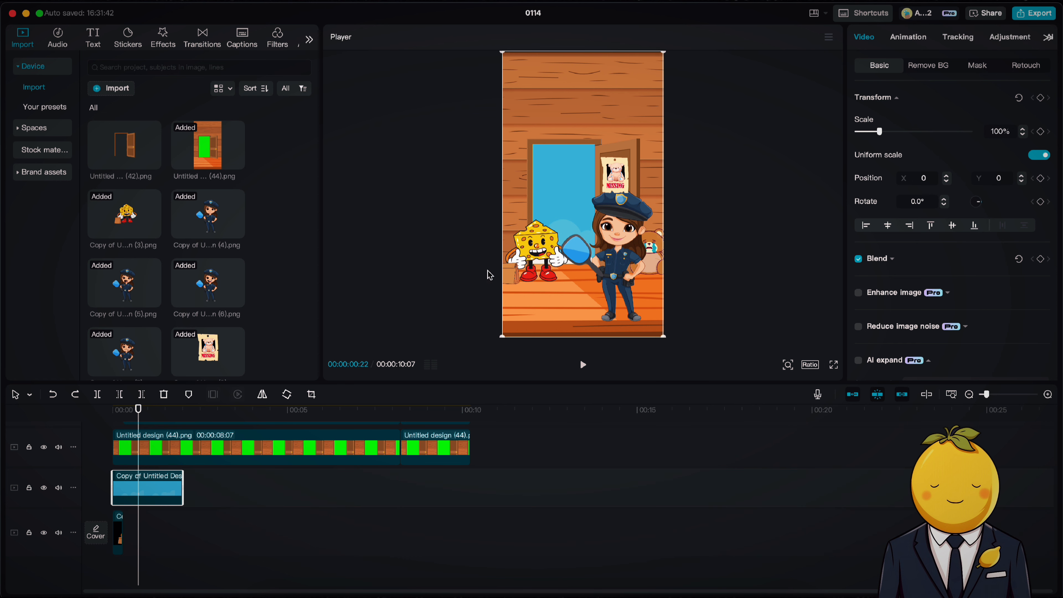
# Step: Scale the sky image to 50% and position it at X -264, Y 0 so it fills the open doorway
pyautogui.moveTo(562, 132); pyautogui.dragTo(563, 154)
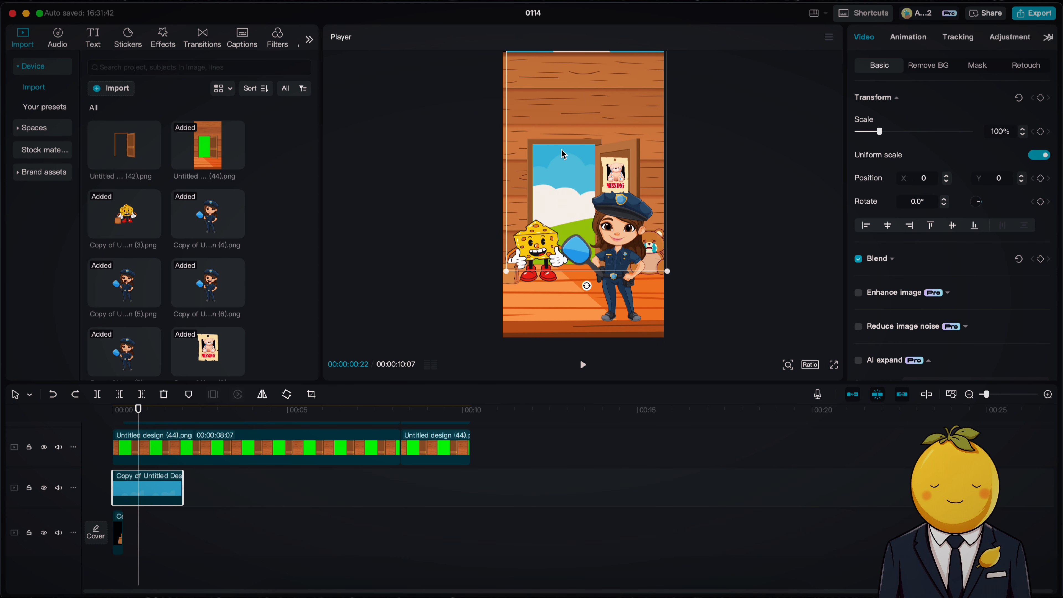
pyautogui.moveTo(677, 259); pyautogui.dragTo(622, 255)
pyautogui.moveTo(546, 213)
pyautogui.mouseDown()
pyautogui.moveTo(517, 220)
pyautogui.moveTo(538, 220)
pyautogui.mouseUp()
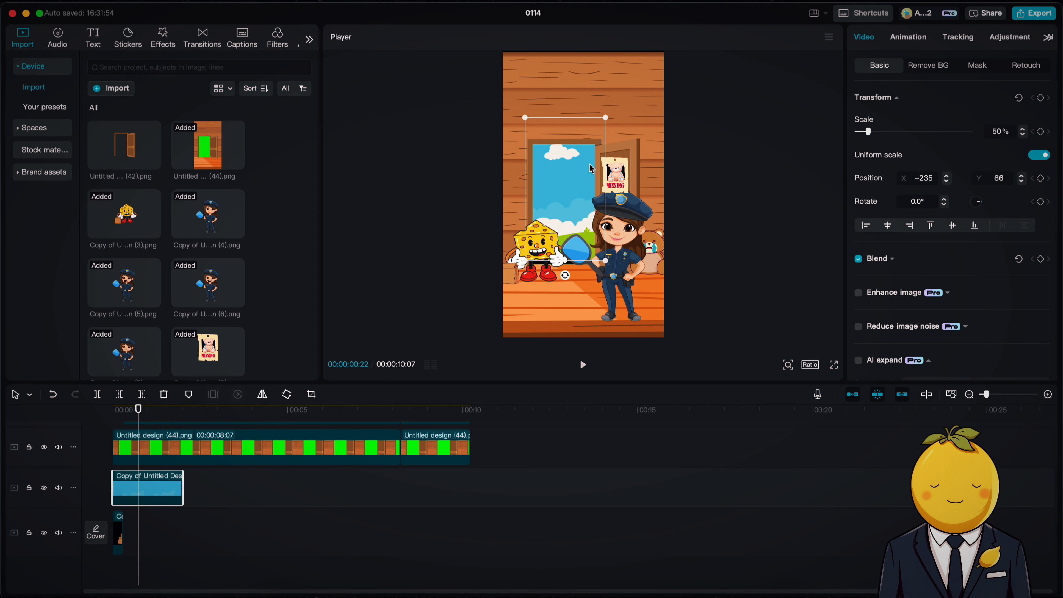
pyautogui.moveTo(590, 168); pyautogui.dragTo(580, 183)
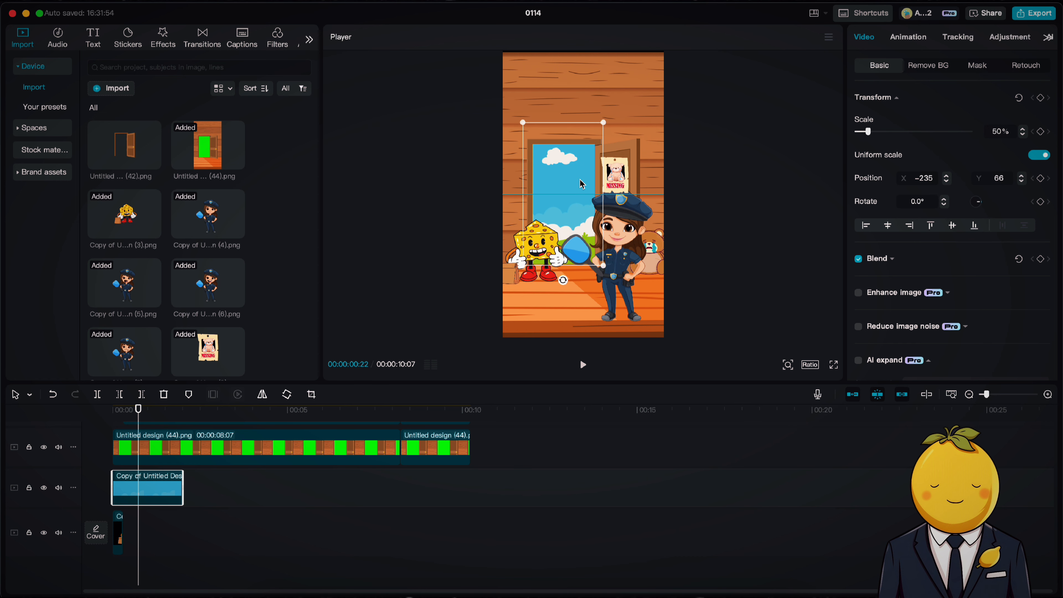
pyautogui.click(113, 416)
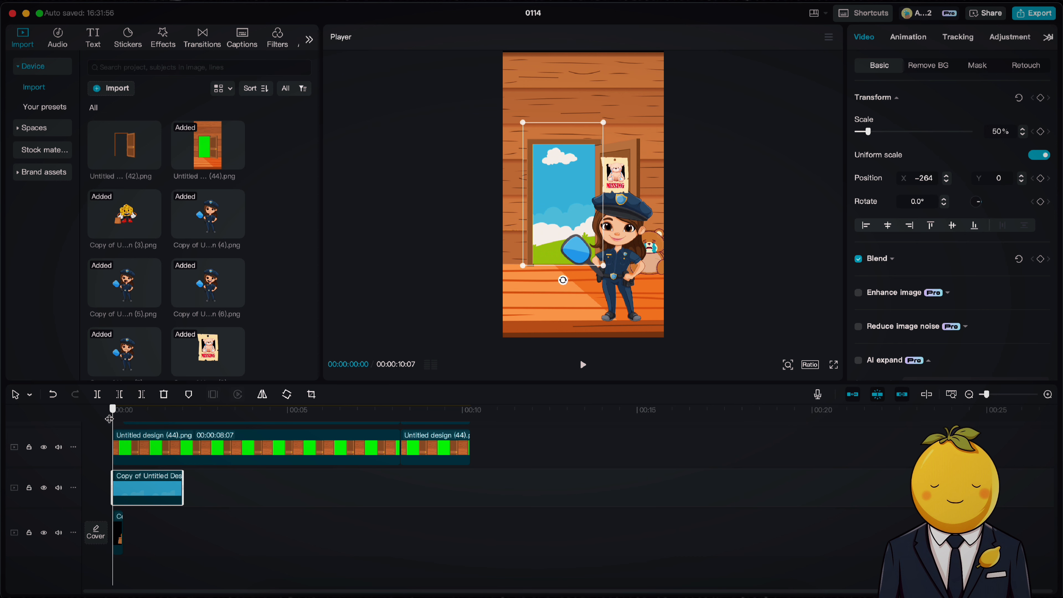
pyautogui.moveTo(154, 495); pyautogui.dragTo(153, 539)
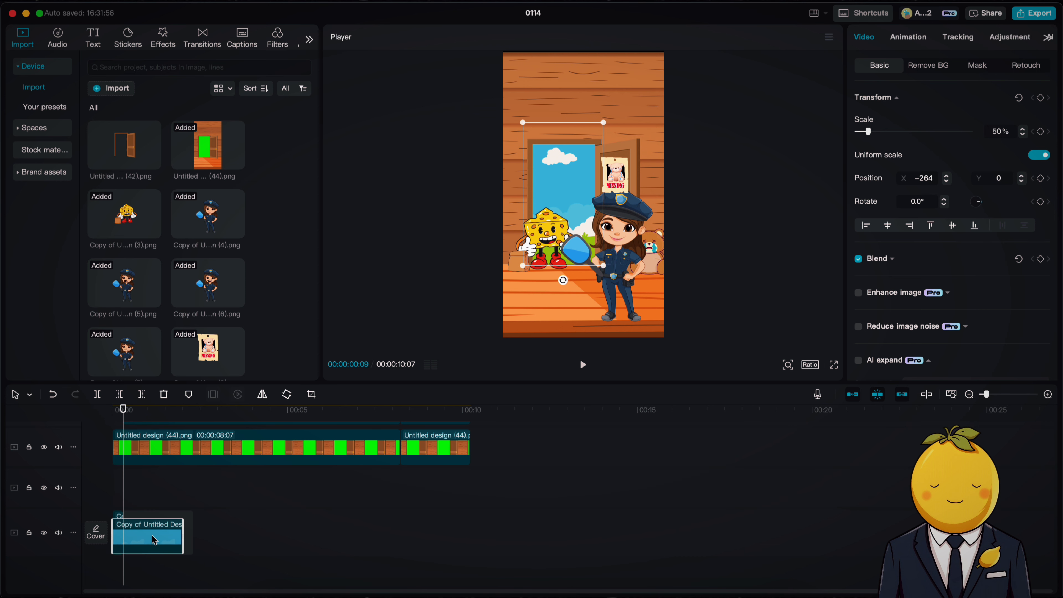
pyautogui.press('super+z')
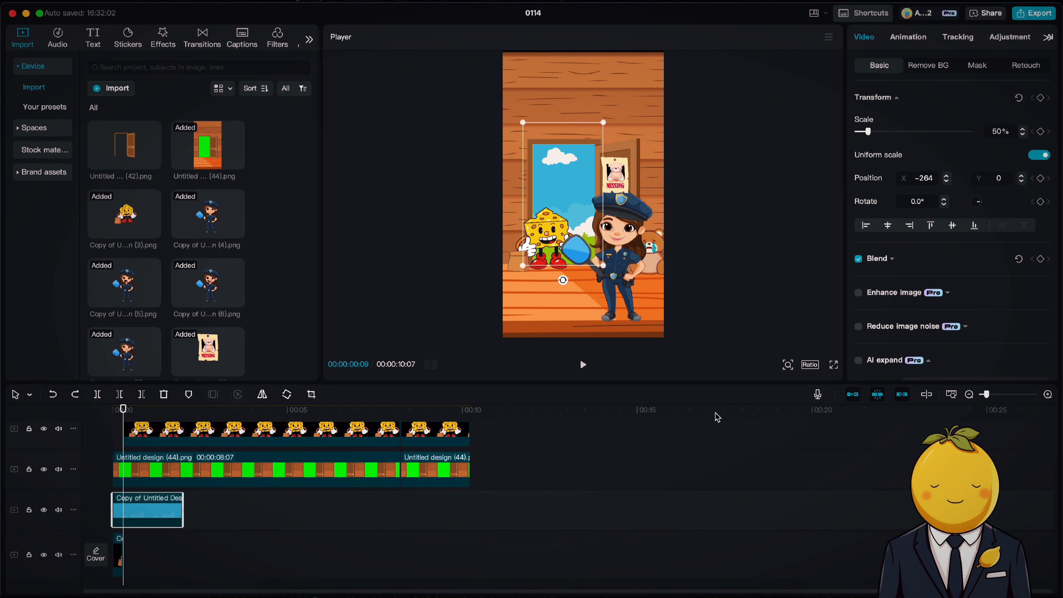
# Step: Move the short opening cheese clip from the main track to the layer above, and place the sky clip on the main track
pyautogui.click(1002, 394)
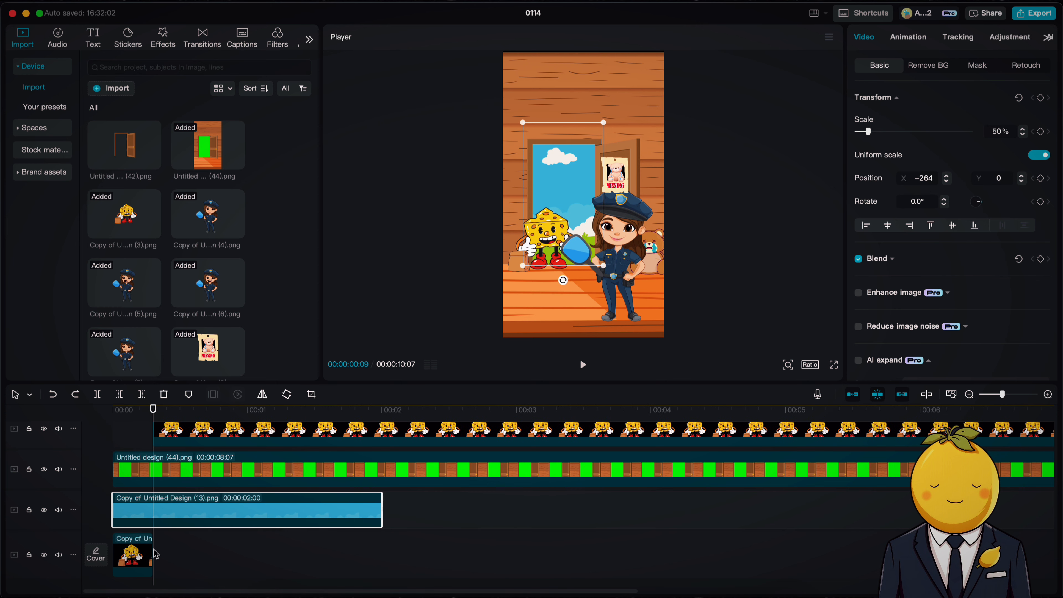
pyautogui.click(121, 507)
pyautogui.moveTo(116, 495); pyautogui.dragTo(116, 494)
pyautogui.scroll(-2, 174, 512)
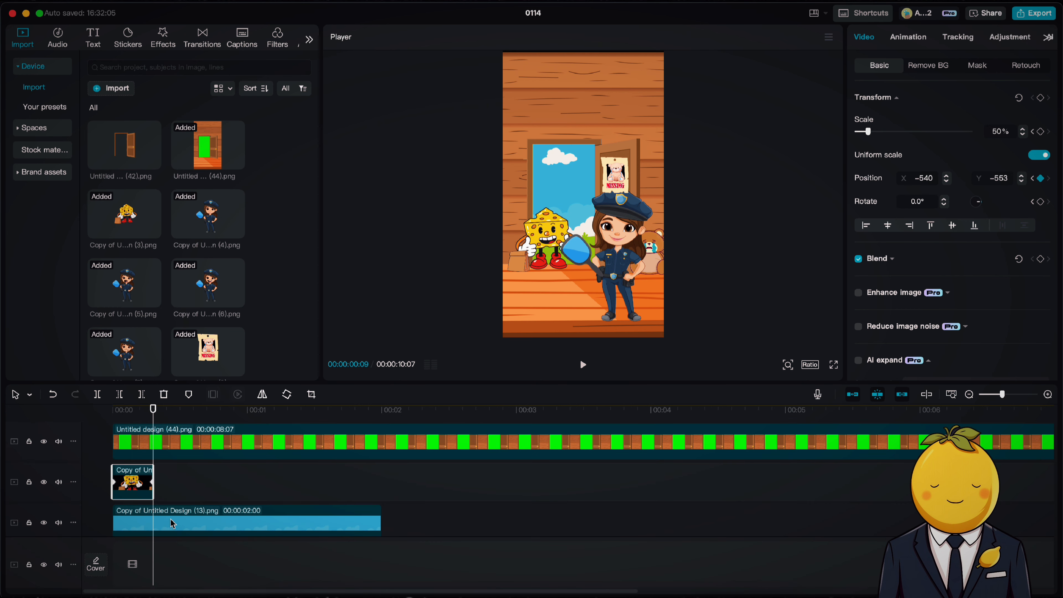
pyautogui.moveTo(171, 522); pyautogui.dragTo(170, 541)
pyautogui.press('space')
pyautogui.press('space')
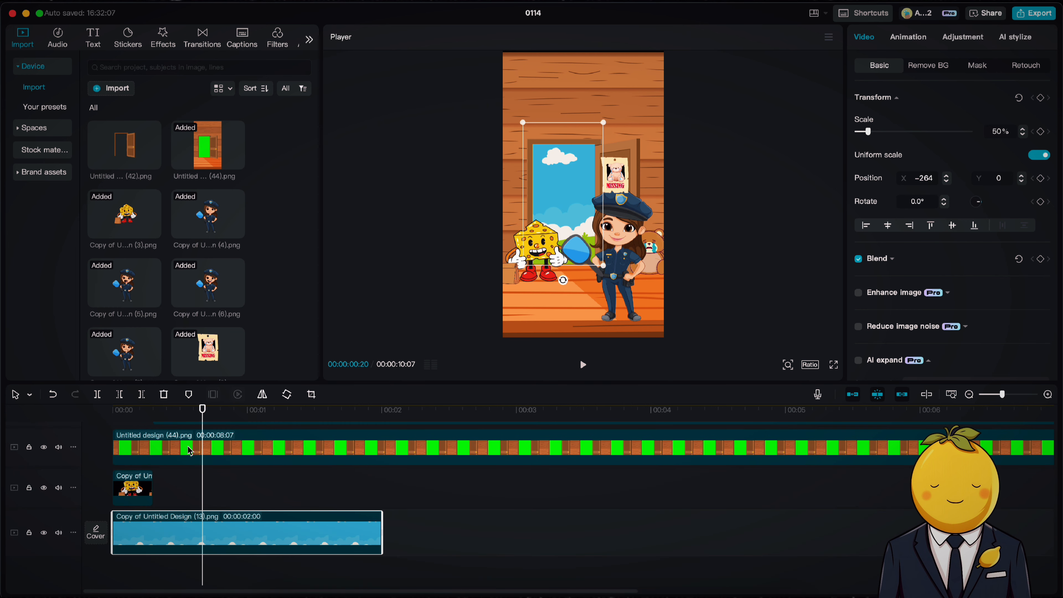
pyautogui.moveTo(153, 417); pyautogui.dragTo(64, 419)
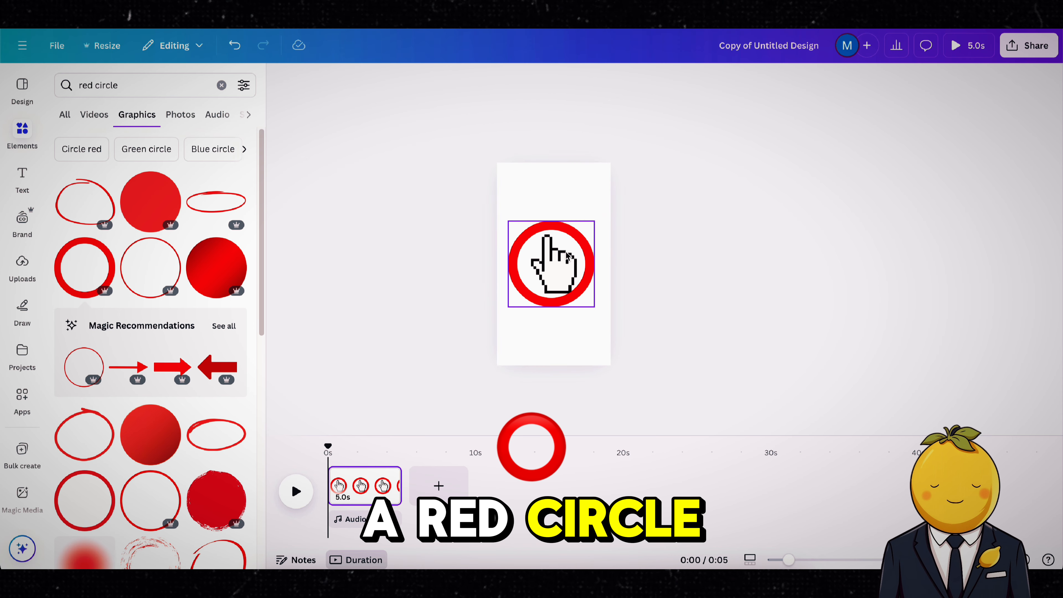
# Step: In Canva, remove the hand pointer graphic from the page and place the red circle back near the centre
pyautogui.moveTo(566, 253); pyautogui.dragTo(555, 178)
pyautogui.click(556, 266)
pyautogui.moveTo(577, 234); pyautogui.dragTo(537, 287)
pyautogui.click(557, 277)
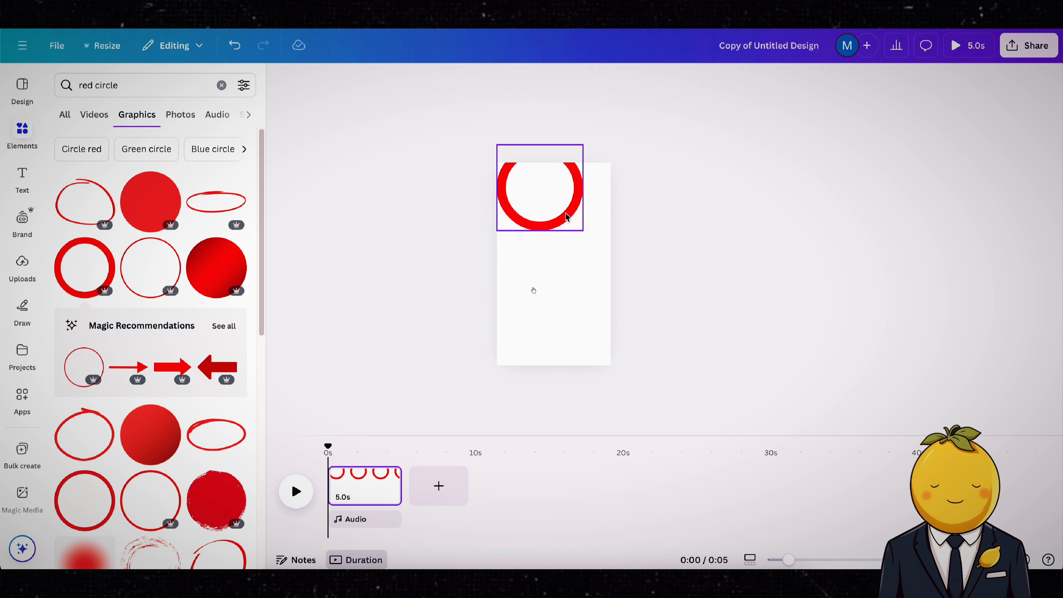
pyautogui.moveTo(566, 216); pyautogui.dragTo(578, 286)
# Step: Download the red circle page as a PNG with a transparent background at 3,375 × 6,000 px
pyautogui.click(1028, 46)
pyautogui.click(838, 281)
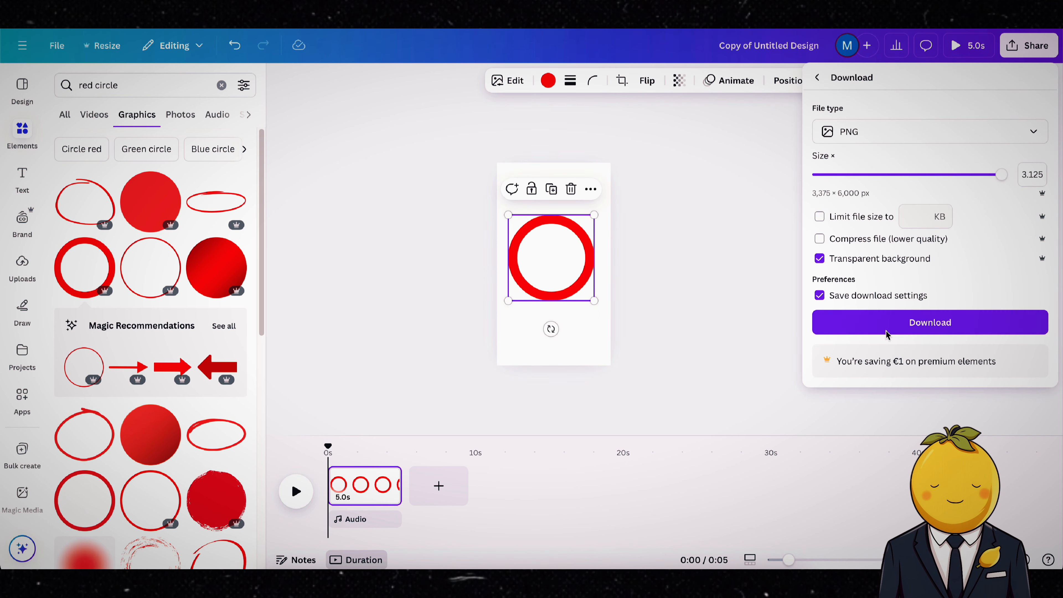
pyautogui.click(887, 334)
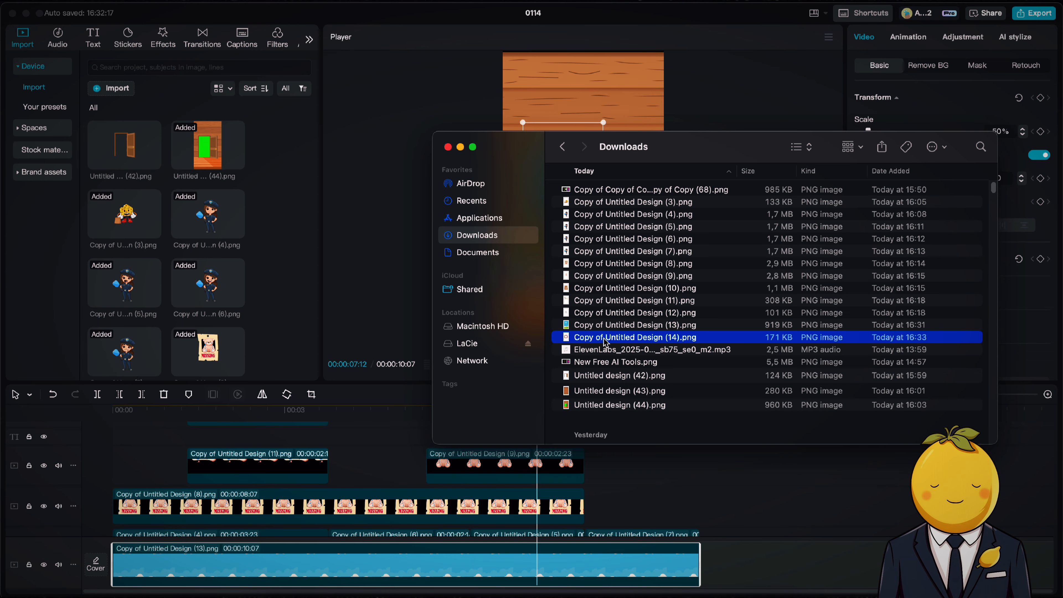
# Step: In CapCut, add Copy of Untitled Design (14).png from Downloads to the top image track and align its start with the Copy of Untitled Design (9).png clip
pyautogui.moveTo(604, 338); pyautogui.dragTo(268, 445)
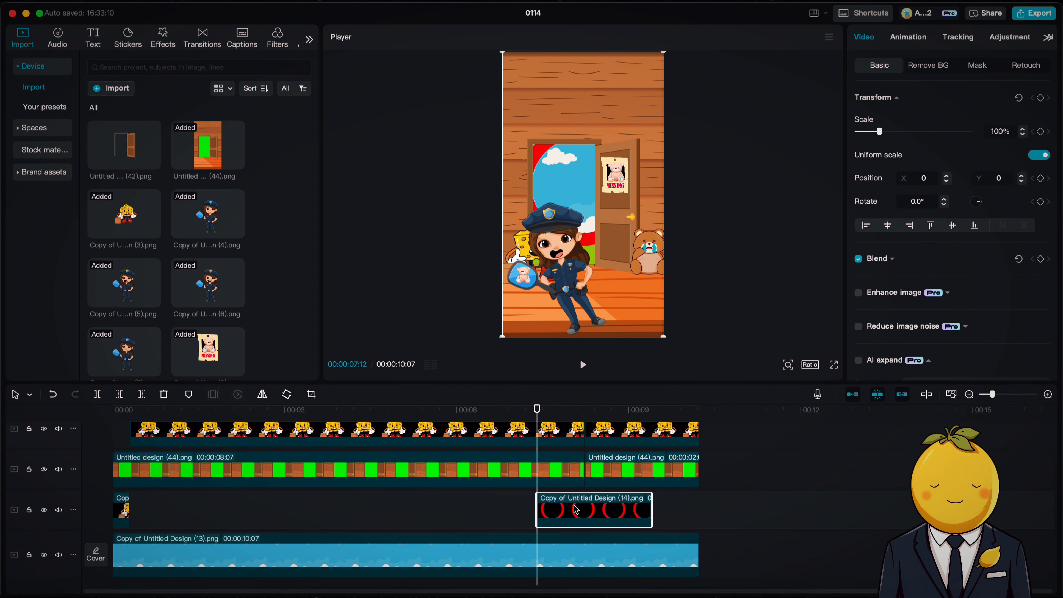
pyautogui.scroll(10, 576, 510)
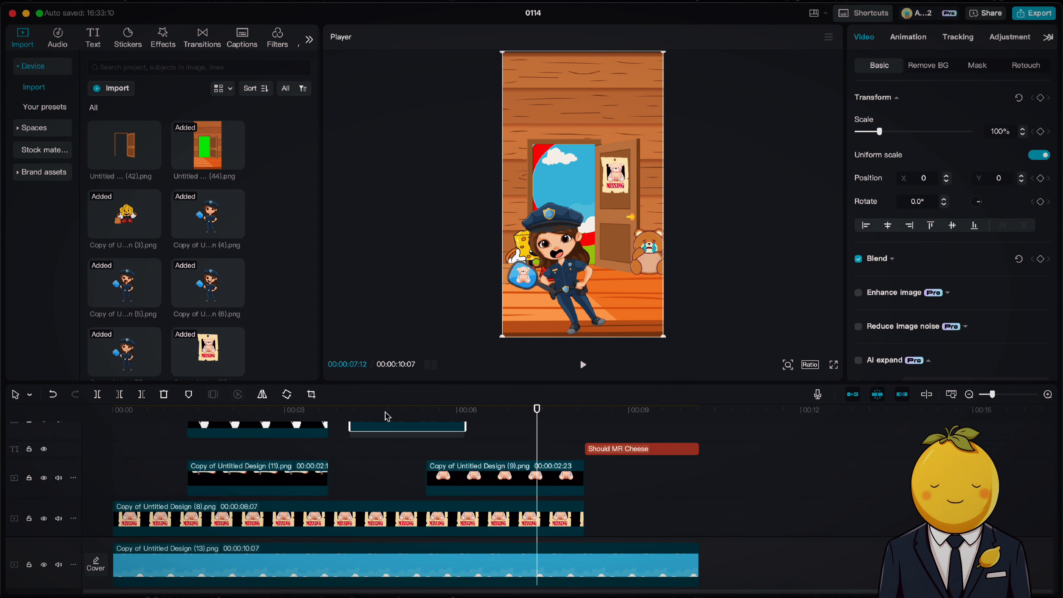
pyautogui.scroll(2, 388, 416)
pyautogui.click(326, 410)
pyautogui.press('space')
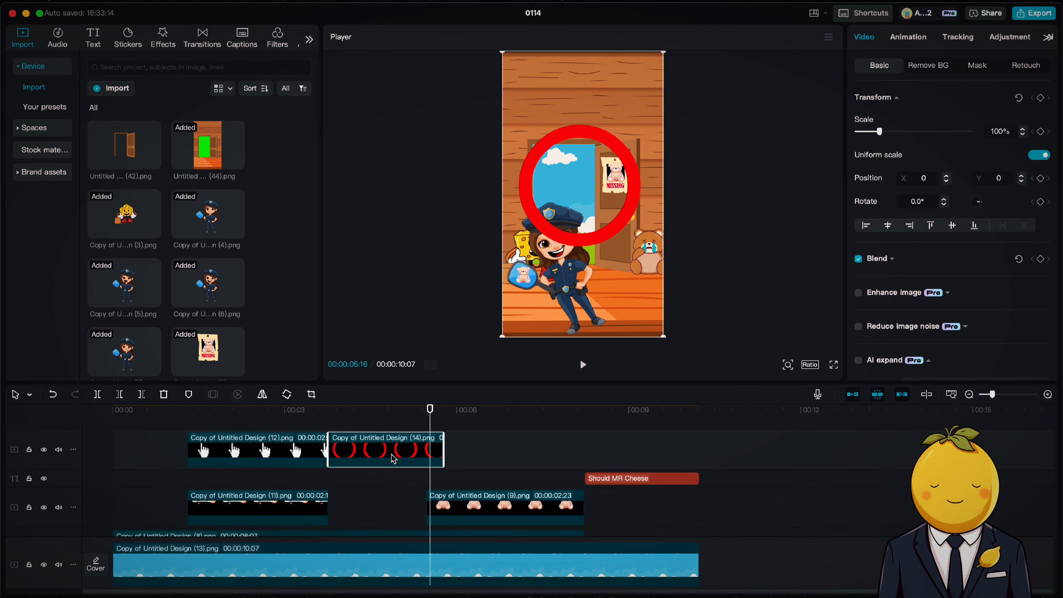
pyautogui.moveTo(394, 459); pyautogui.dragTo(503, 457)
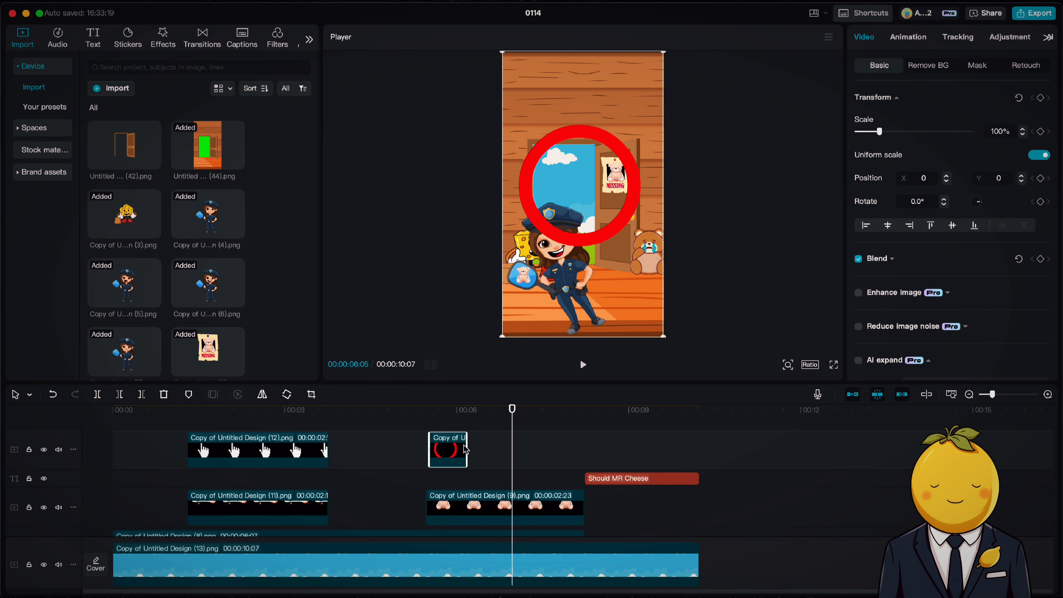
# Step: Scale the red circle to 37% and position it at X -776, Y -1150 around the pig in the officer's magnifying glass
pyautogui.click(441, 412)
pyautogui.moveTo(654, 91); pyautogui.dragTo(636, 131)
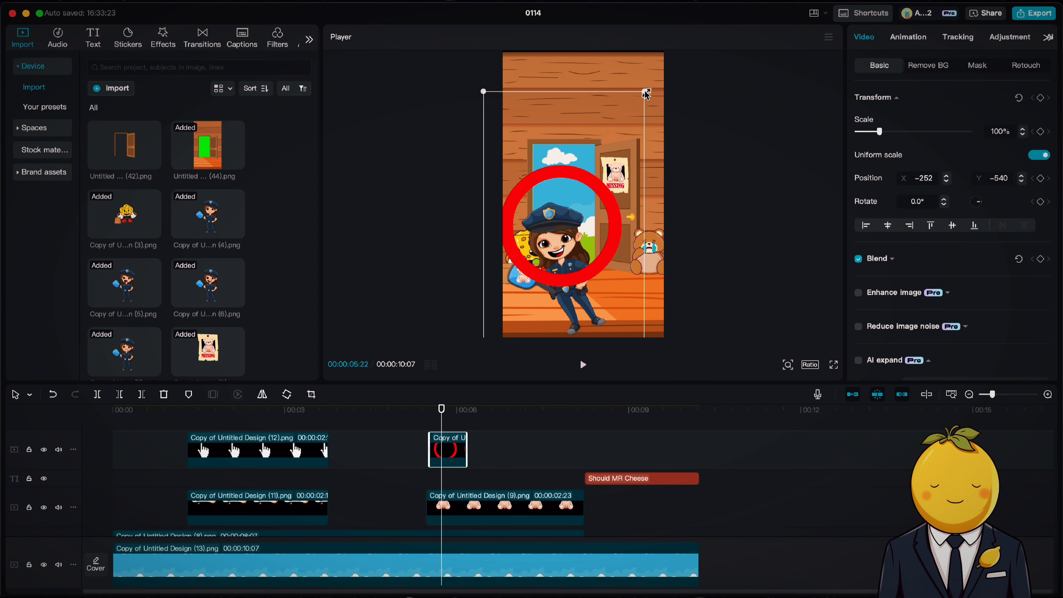
pyautogui.moveTo(647, 92); pyautogui.dragTo(590, 187)
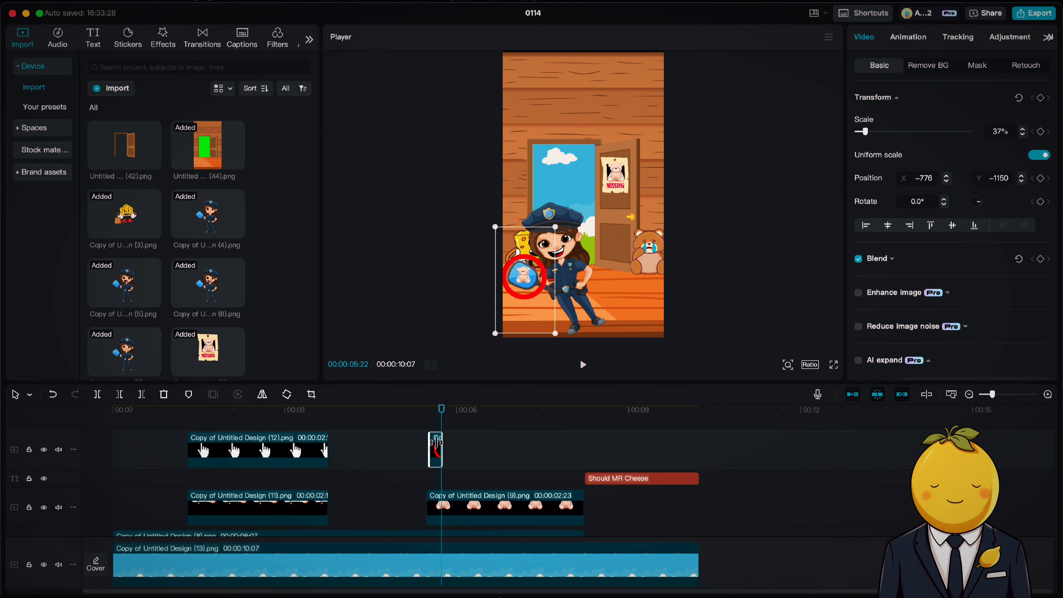
# Step: Paste copies of the shortened red circle clip at intervals along its track to create a flashing effect, and lengthen the last copy
pyautogui.click(462, 446)
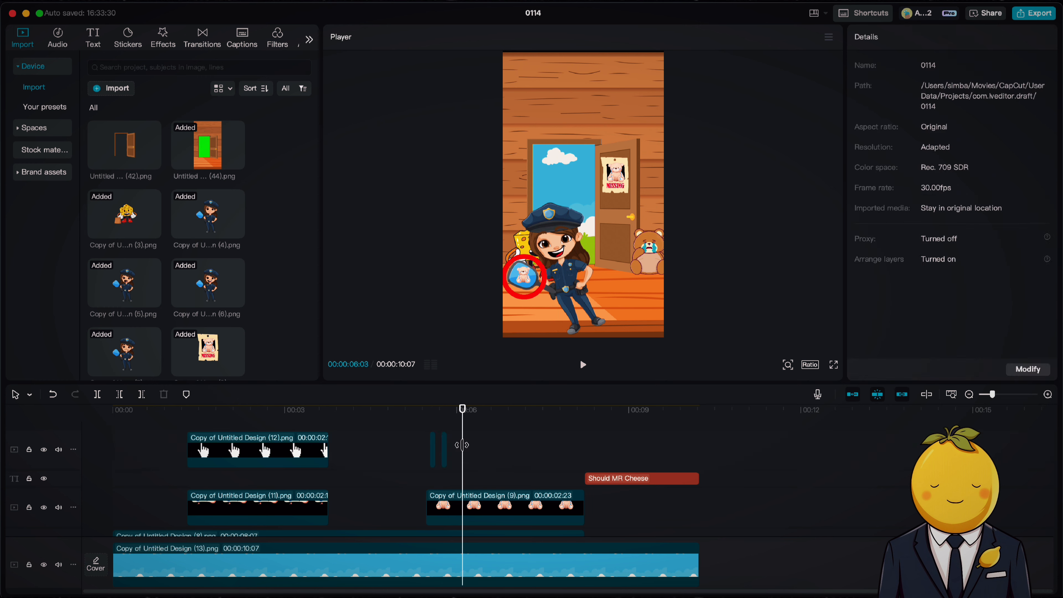
pyautogui.press('super+v')
pyautogui.click(477, 446)
pyautogui.press('super+v')
pyautogui.click(430, 409)
pyautogui.press('space')
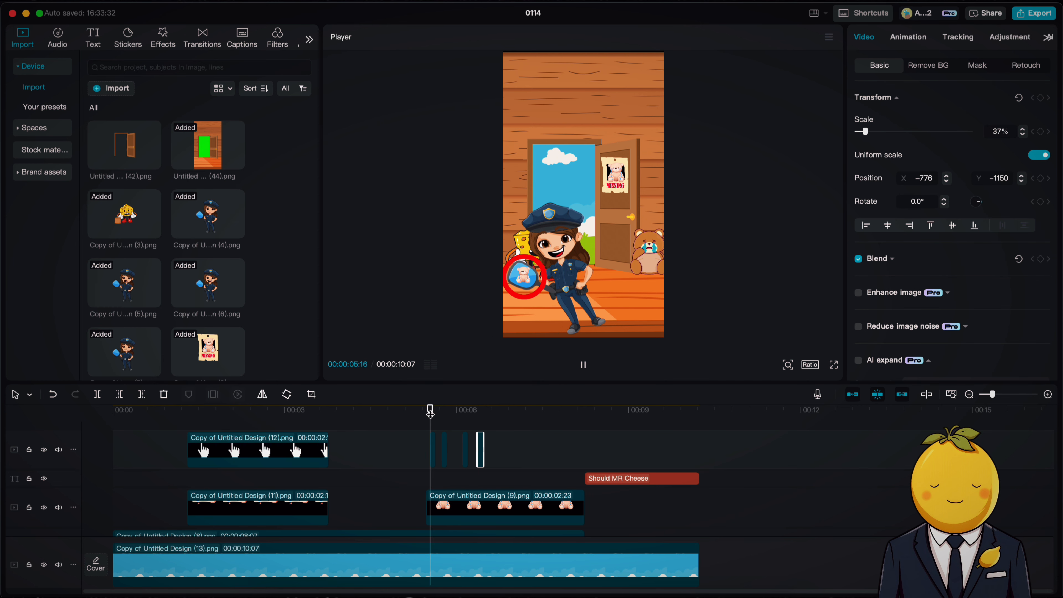
pyautogui.click(520, 458)
pyautogui.press('super+v')
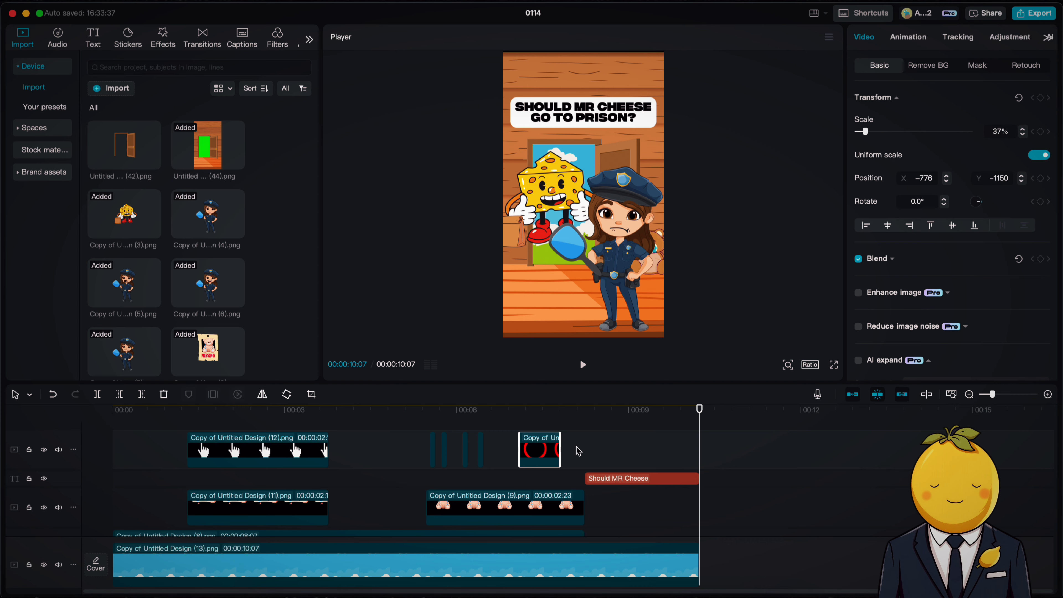
# Step: Play the video from the beginning to check the sky behind the door and the flashing red circle
pyautogui.scroll(-6, 578, 451)
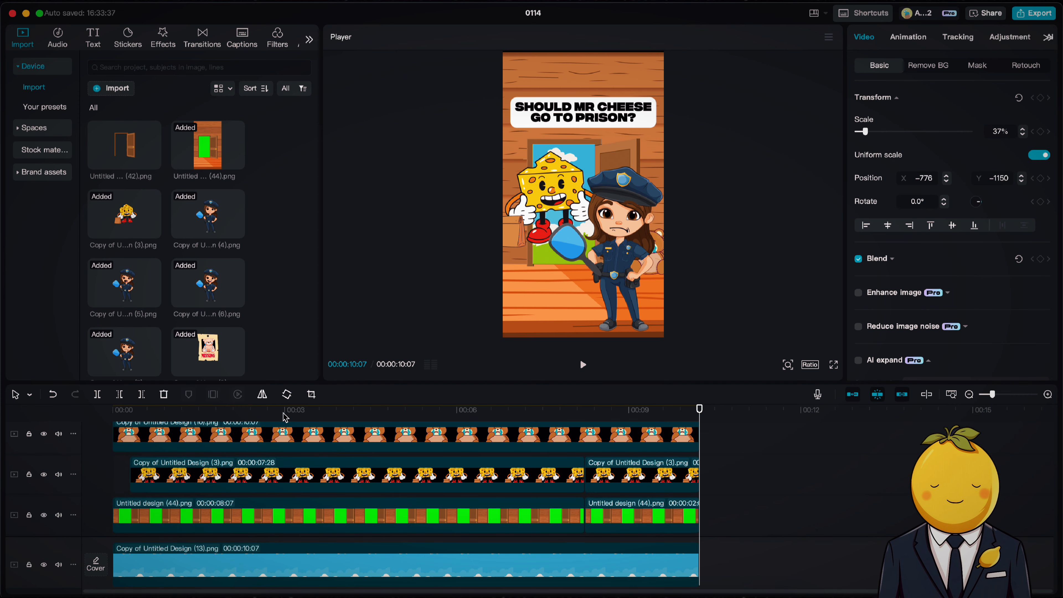
pyautogui.click(114, 411)
pyautogui.press('space')
pyautogui.scroll(-3, 377, 492)
pyautogui.scroll(10, 377, 492)
pyautogui.click(487, 433)
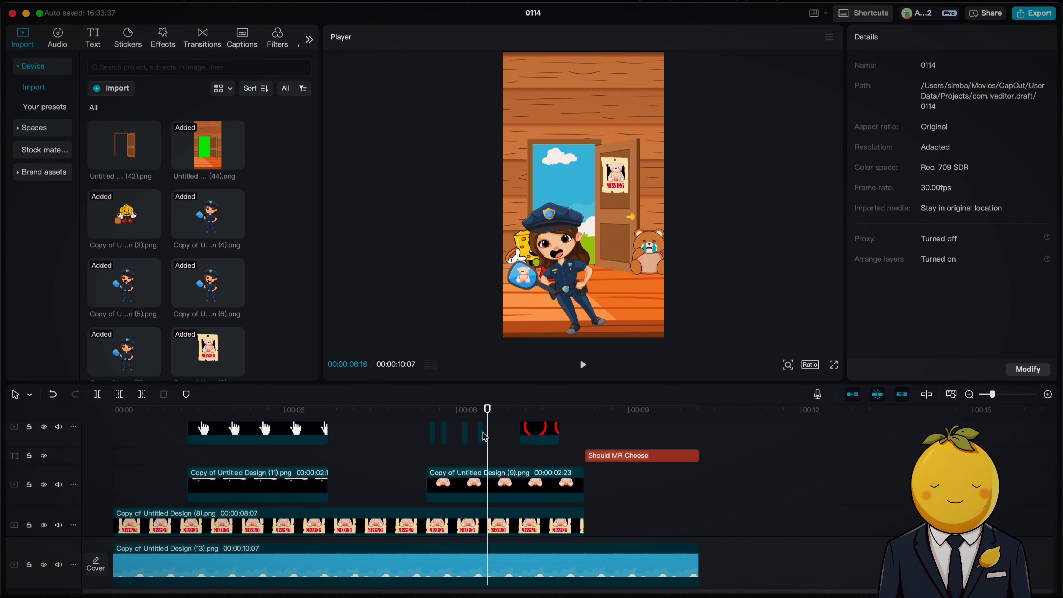
pyautogui.press('space')
# Step: Apply the Play Pendulum effect from the Nightclub video effects to the first officer clip, Copy of Untitled Design (4).png
pyautogui.scroll(-5, 293, 469)
pyautogui.click(209, 443)
pyautogui.click(172, 44)
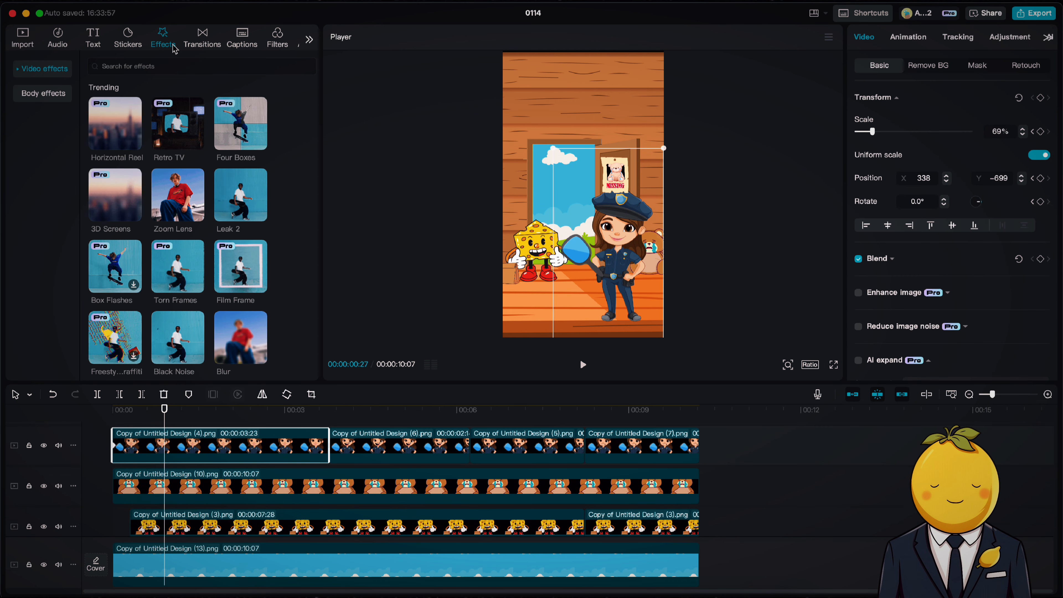
pyautogui.click(59, 63)
pyautogui.scroll(-1, 33, 254)
pyautogui.scroll(-1, 34, 254)
pyautogui.click(31, 109)
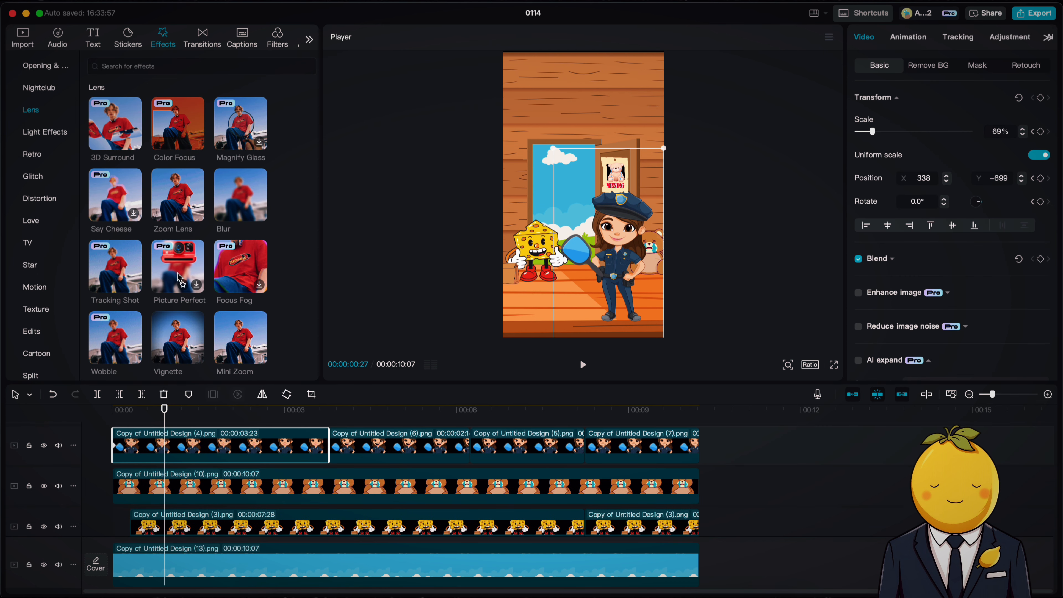
pyautogui.scroll(3, 38, 209)
pyautogui.click(39, 158)
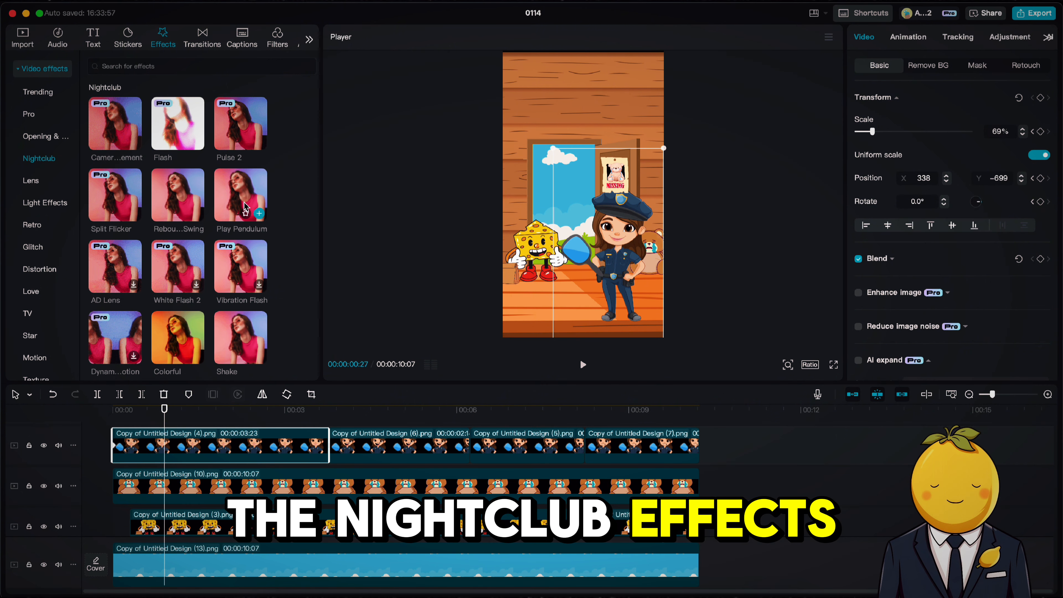
pyautogui.moveTo(245, 206); pyautogui.dragTo(148, 443)
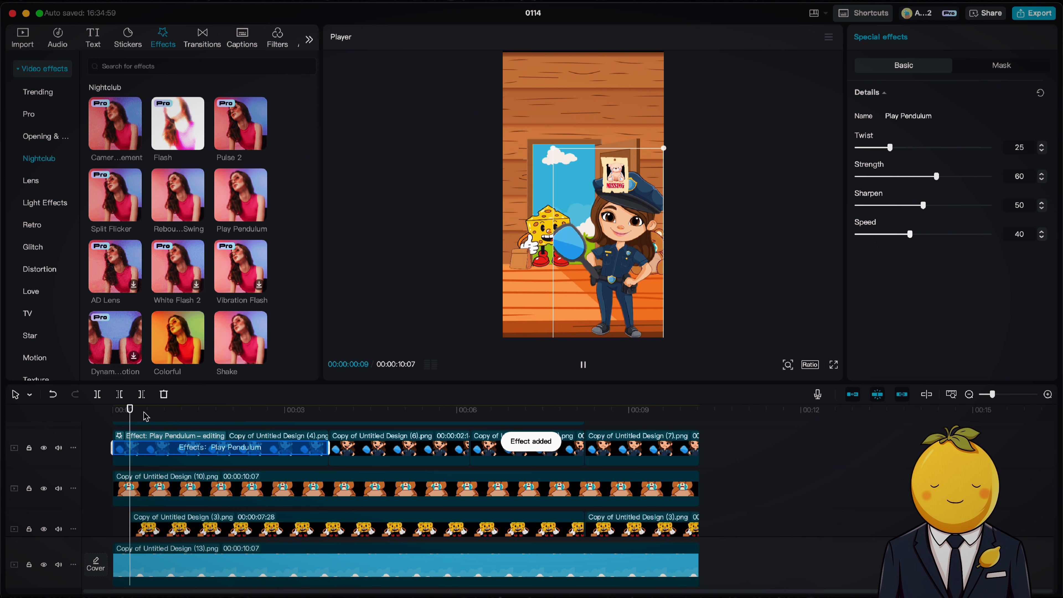
# Step: Preview the officer's Play Pendulum effect and set its strength to 10
pyautogui.press('space')
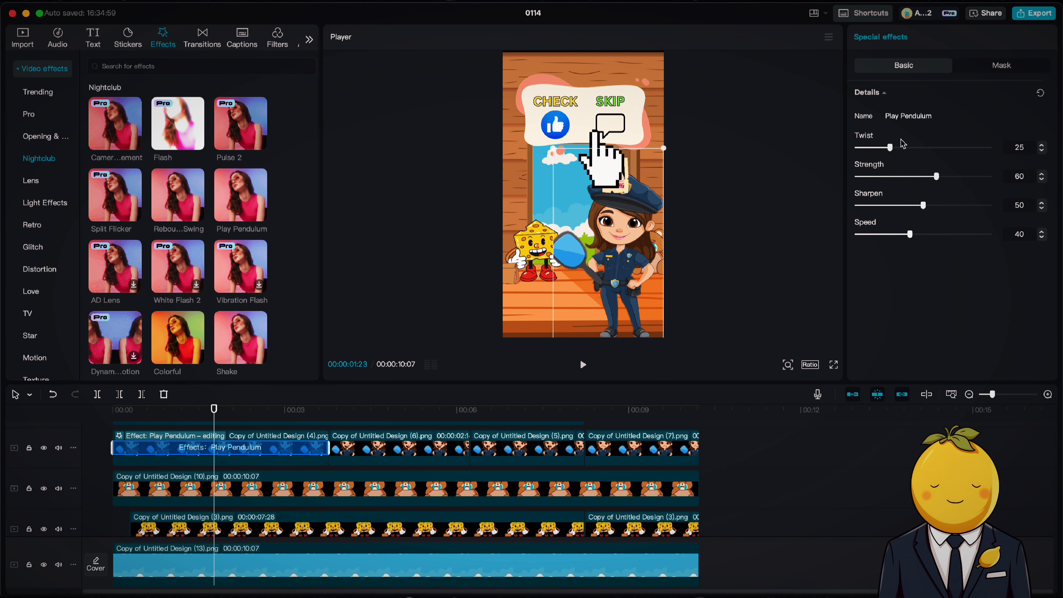
pyautogui.moveTo(896, 176); pyautogui.dragTo(875, 177)
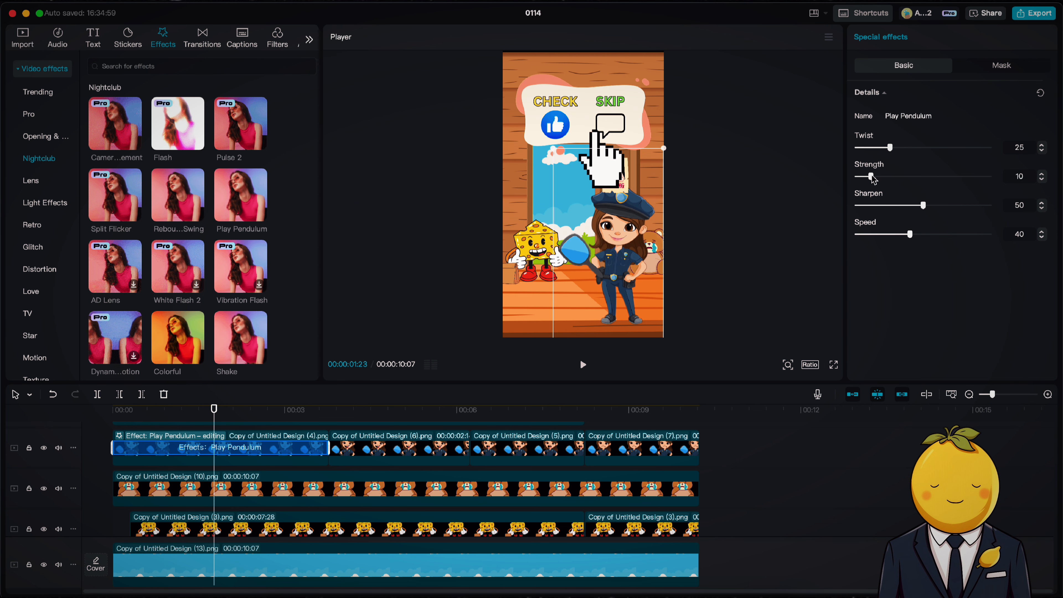
# Step: Apply the Play Pendulum effect to the second officer clip, Copy of Untitled Design (6).png, set its strength to 12 and preview it
pyautogui.press('space')
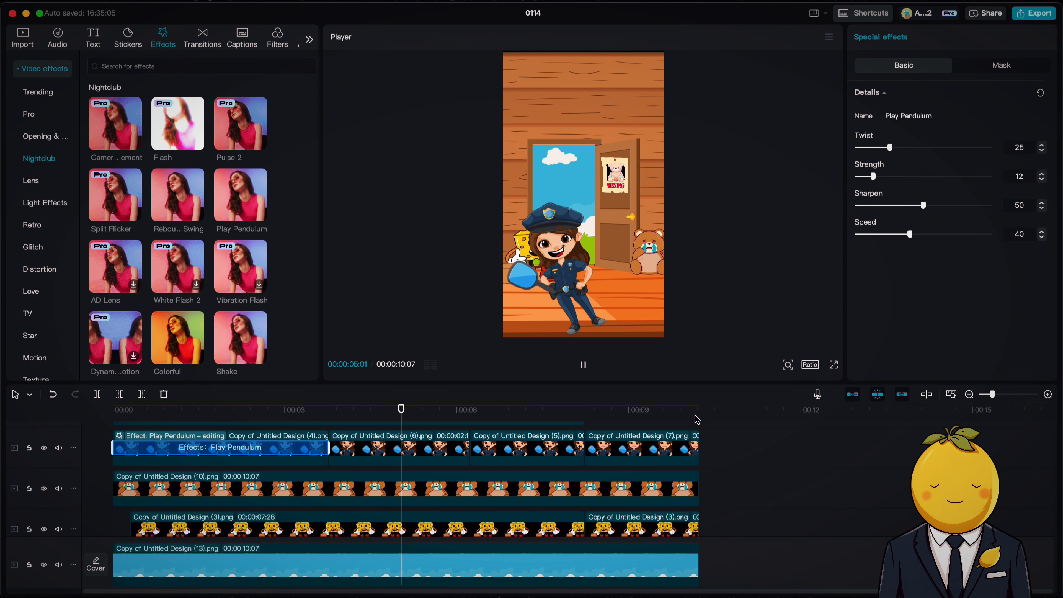
pyautogui.click(418, 451)
pyautogui.click(259, 213)
pyautogui.click(369, 438)
pyautogui.moveTo(937, 177); pyautogui.dragTo(879, 177)
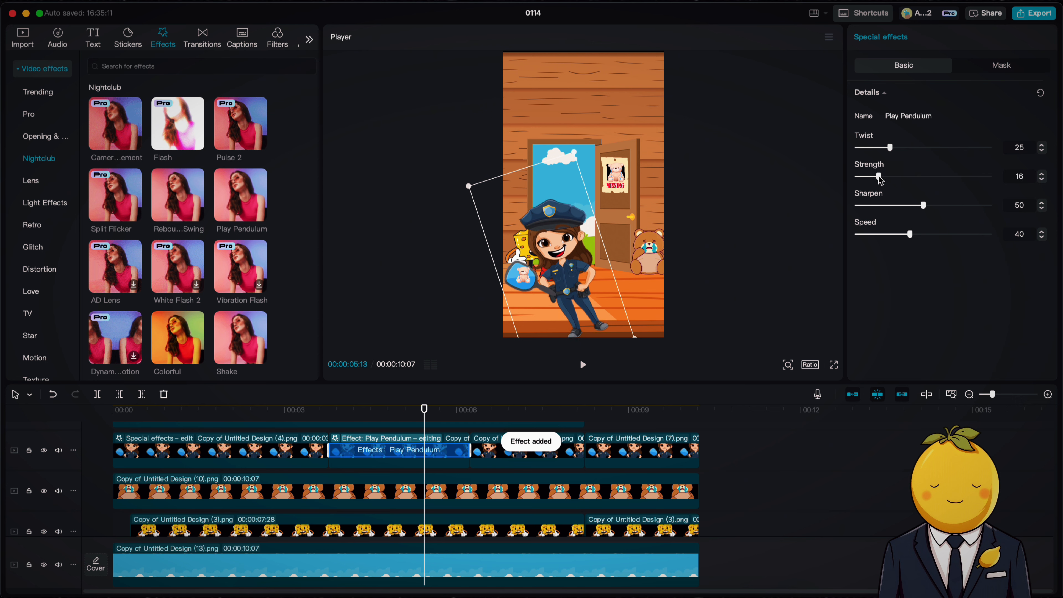
pyautogui.press('space')
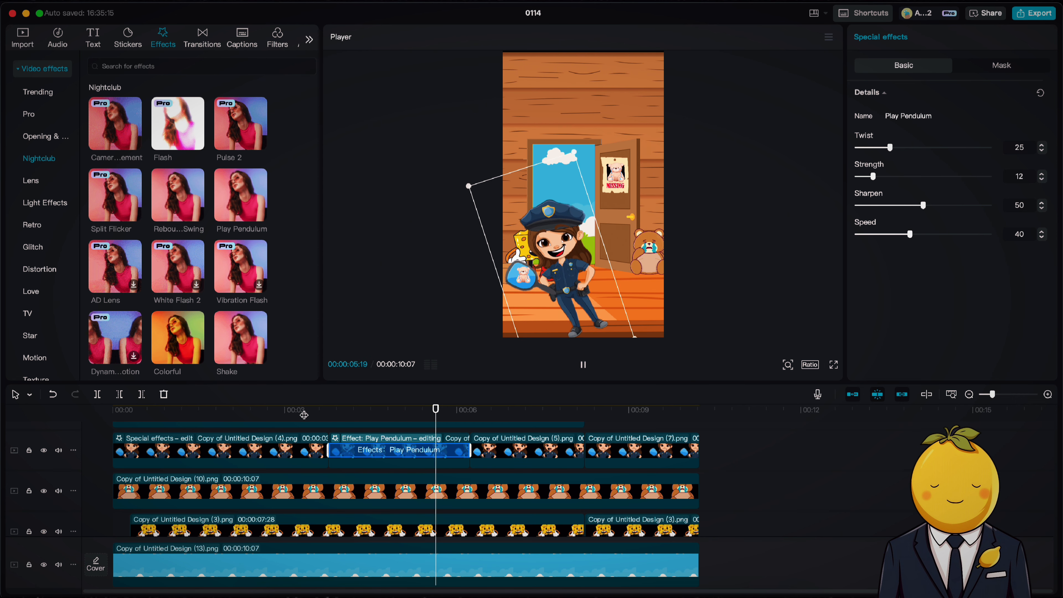
# Step: Apply Play Pendulum to the officer clips Copy of Untitled Design (5).png and (7).png, with strengths of 8 and 12
pyautogui.click(539, 451)
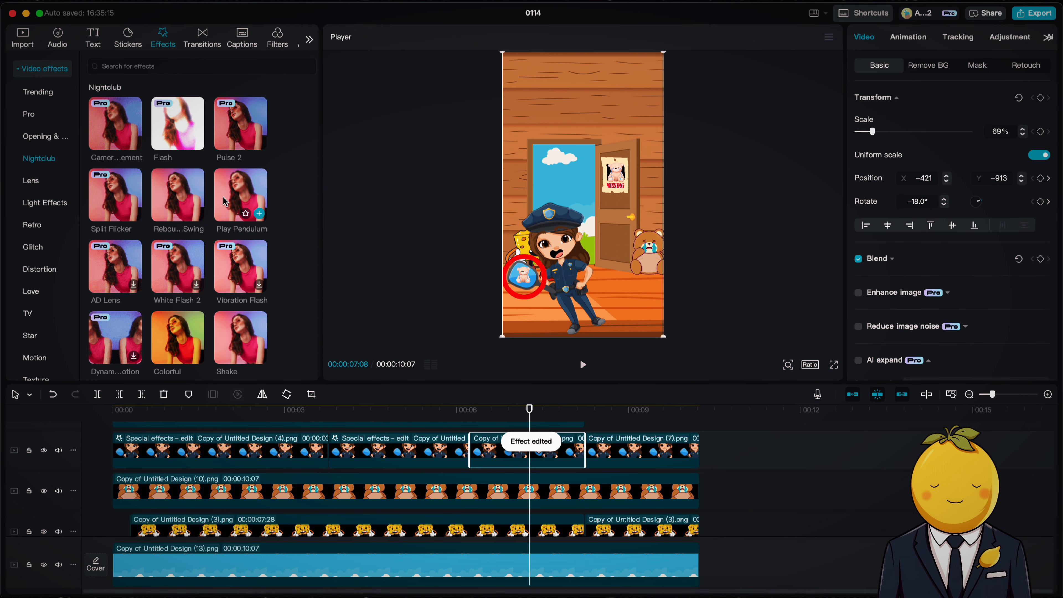
pyautogui.click(259, 213)
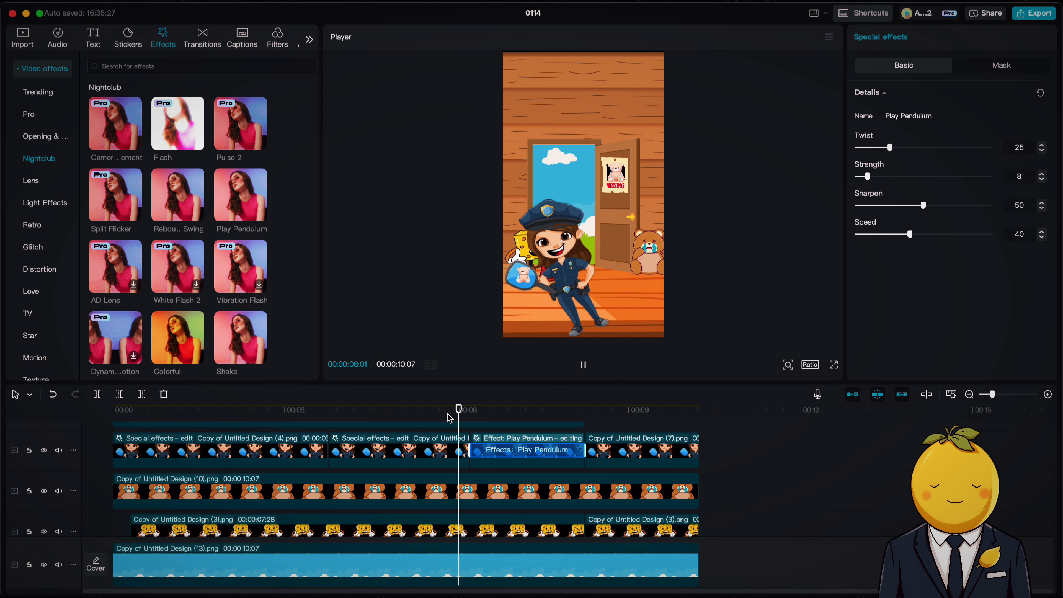
pyautogui.click(615, 448)
pyautogui.click(259, 213)
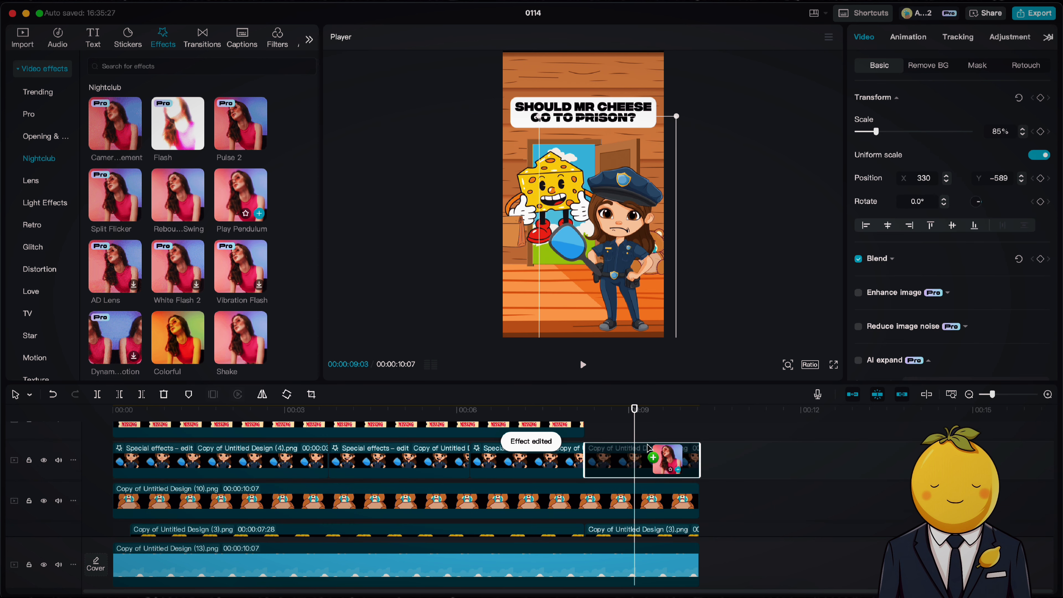
pyautogui.moveTo(882, 179); pyautogui.dragTo(875, 179)
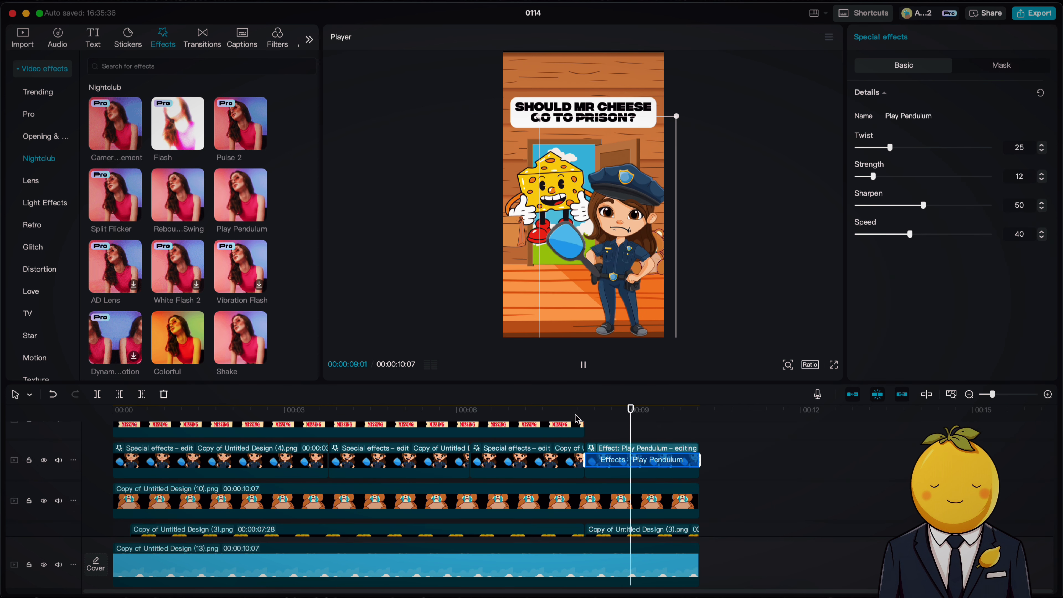
# Step: Apply the Rebound Swing effect to the first cheese clip, Copy of Untitled Design (3).png, and set its speed to 3
pyautogui.scroll(-2, 377, 481)
pyautogui.click(202, 478)
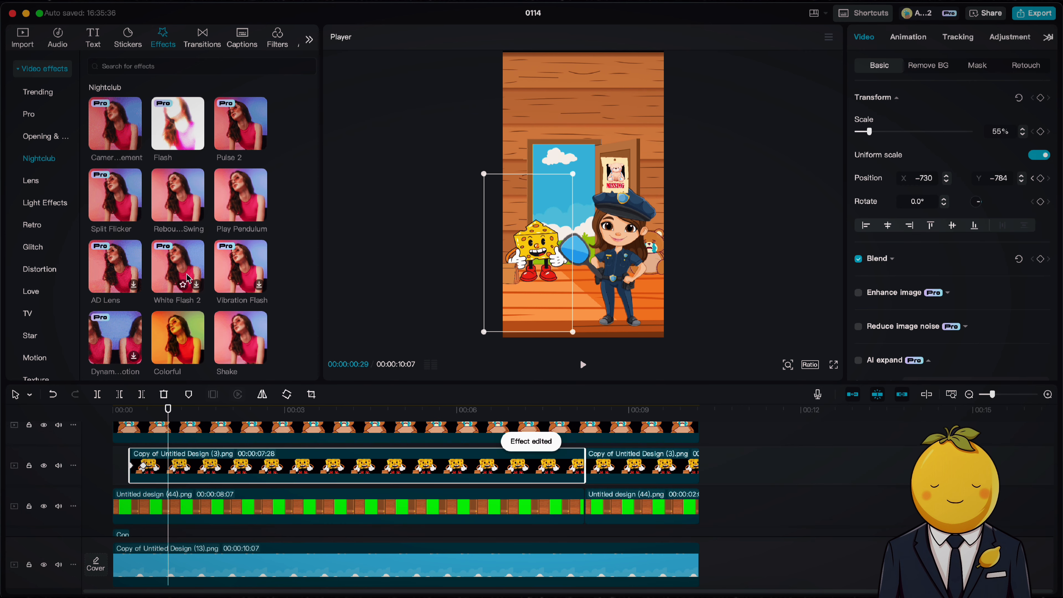
pyautogui.moveTo(179, 195); pyautogui.dragTo(201, 465)
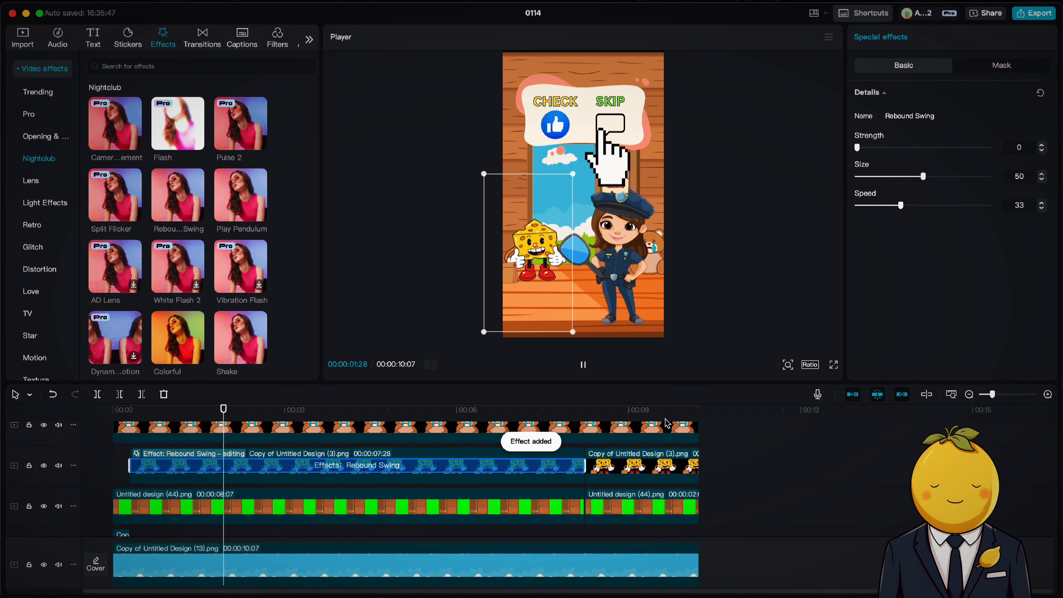
pyautogui.moveTo(865, 205)
pyautogui.mouseDown()
pyautogui.moveTo(990, 207)
pyautogui.moveTo(861, 206)
pyautogui.mouseUp()
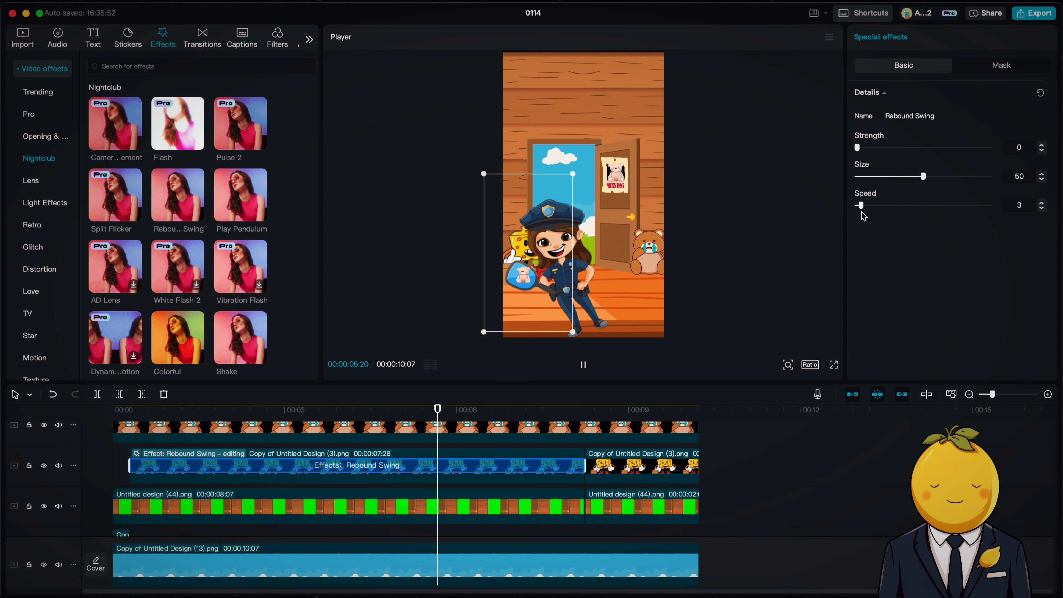
# Step: Apply Rebound Swing to the small bear clip shown in the magnifying glass, set its speed to 7 and preview the swing
pyautogui.scroll(5, 539, 447)
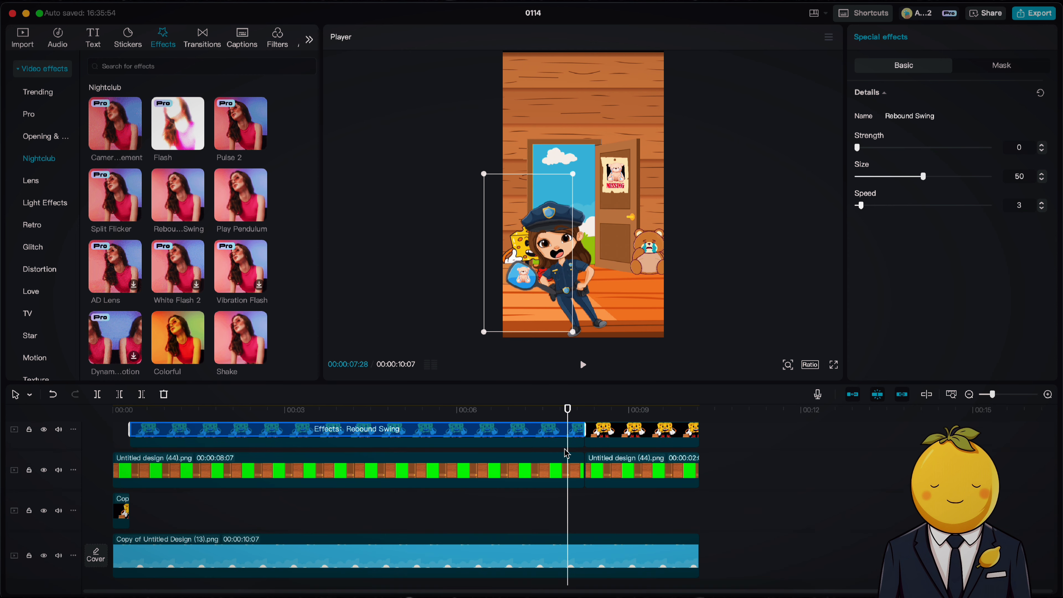
pyautogui.click(538, 444)
pyautogui.moveTo(179, 209); pyautogui.dragTo(563, 446)
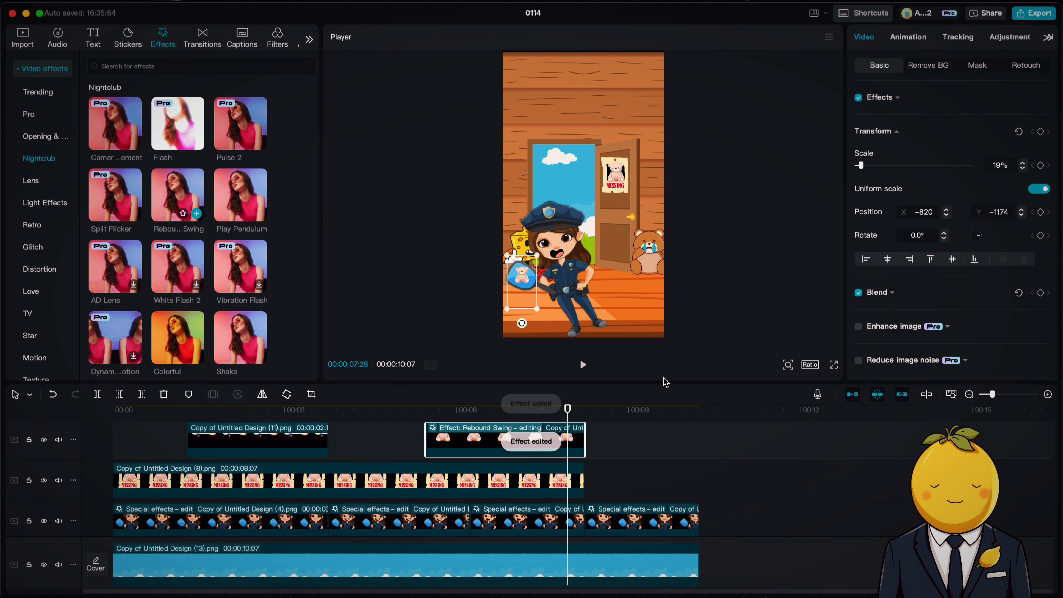
pyautogui.moveTo(901, 206); pyautogui.dragTo(871, 207)
pyautogui.press('space')
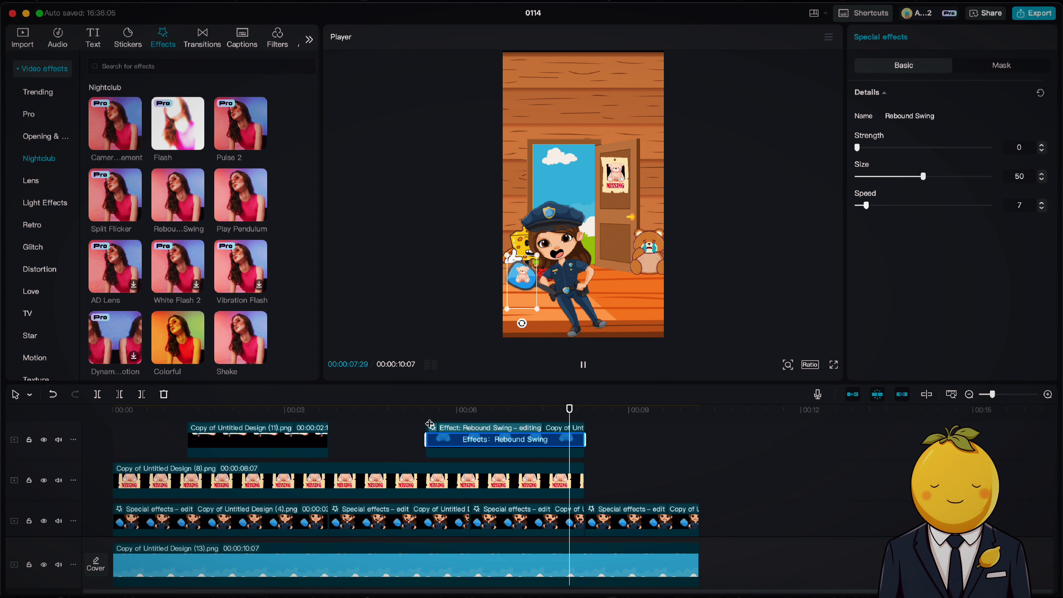
pyautogui.press('space')
# Step: Apply Rebound Swing to the closing cheese clip and set its size to 40 and speed to 14
pyautogui.scroll(-5, 481, 465)
pyautogui.click(602, 473)
pyautogui.moveTo(178, 197); pyautogui.dragTo(607, 473)
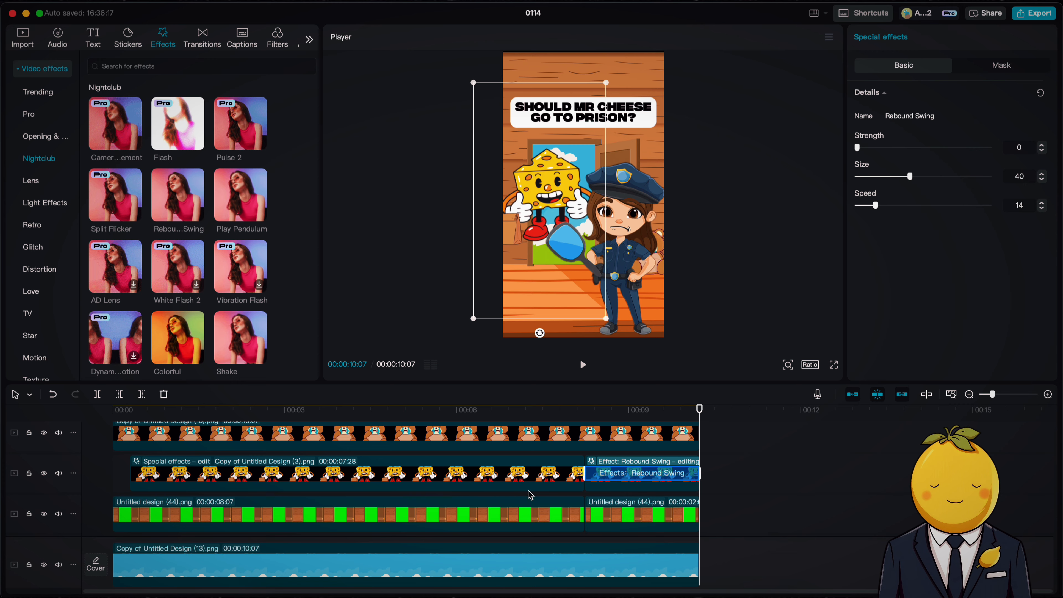
# Step: Apply the Unpuzzle 2 entrance animation to the CHECK/SKIP bubble clip, Copy of Untitled Design (11).png
pyautogui.scroll(6, 262, 453)
pyautogui.click(183, 409)
pyautogui.moveTo(183, 410); pyautogui.dragTo(217, 410)
pyautogui.scroll(-1, 232, 482)
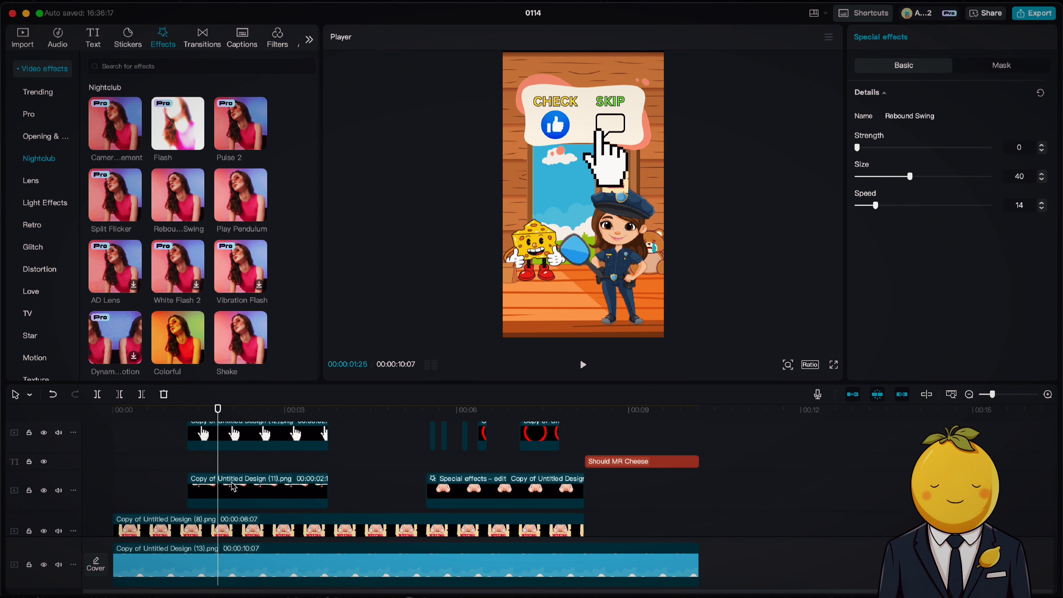
pyautogui.click(233, 487)
pyautogui.click(904, 46)
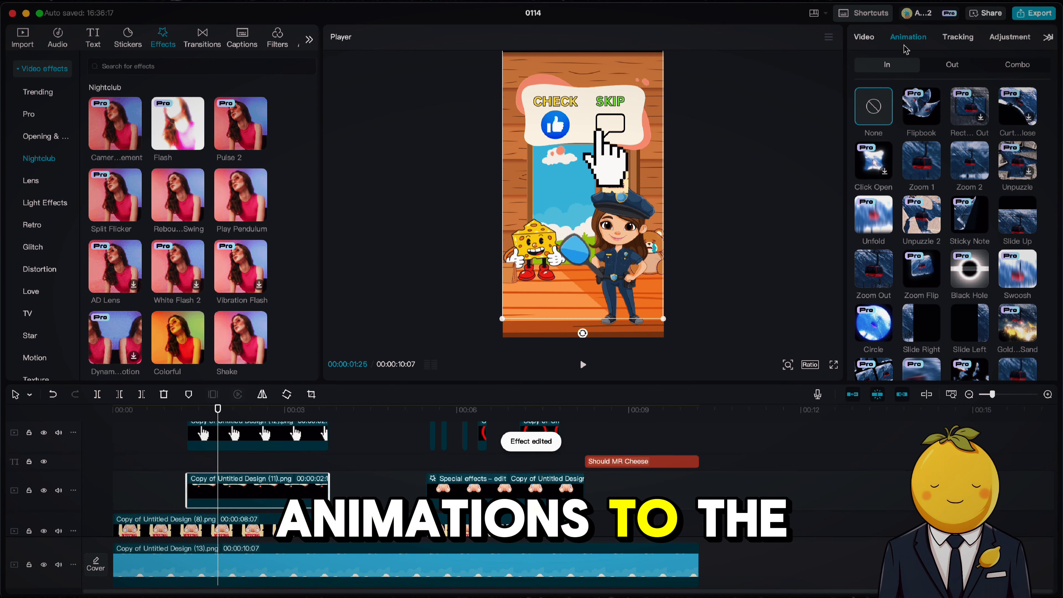
pyautogui.click(929, 225)
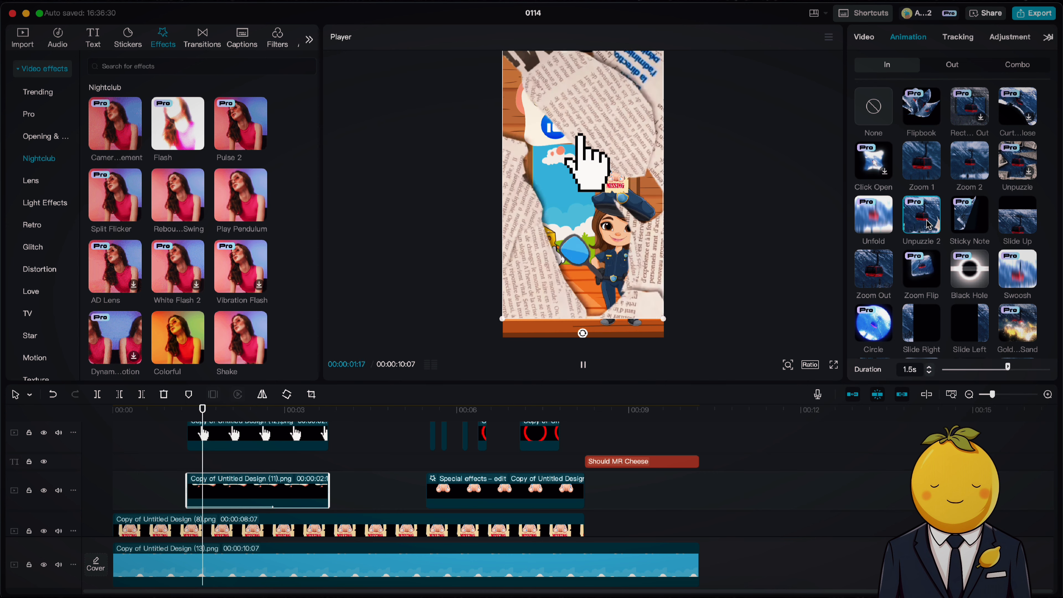
# Step: Try the Circle and Smoke exit animations on the CHECK/SKIP bubble clip, and settle on Pulse with a 0.4 s duration
pyautogui.click(953, 64)
pyautogui.click(978, 275)
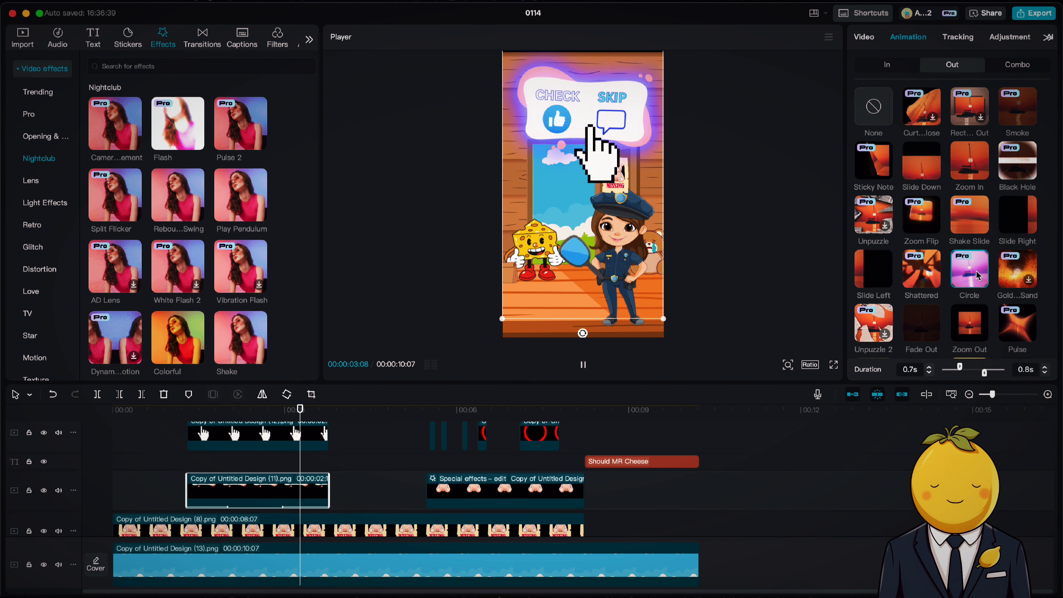
pyautogui.click(1013, 111)
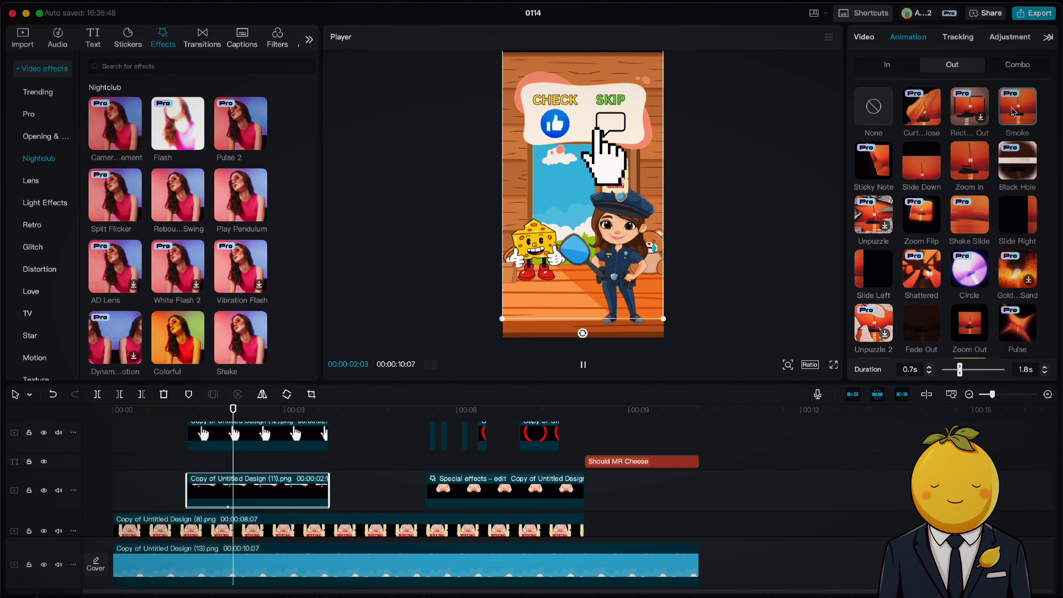
pyautogui.scroll(-1, 1013, 111)
pyautogui.click(1017, 295)
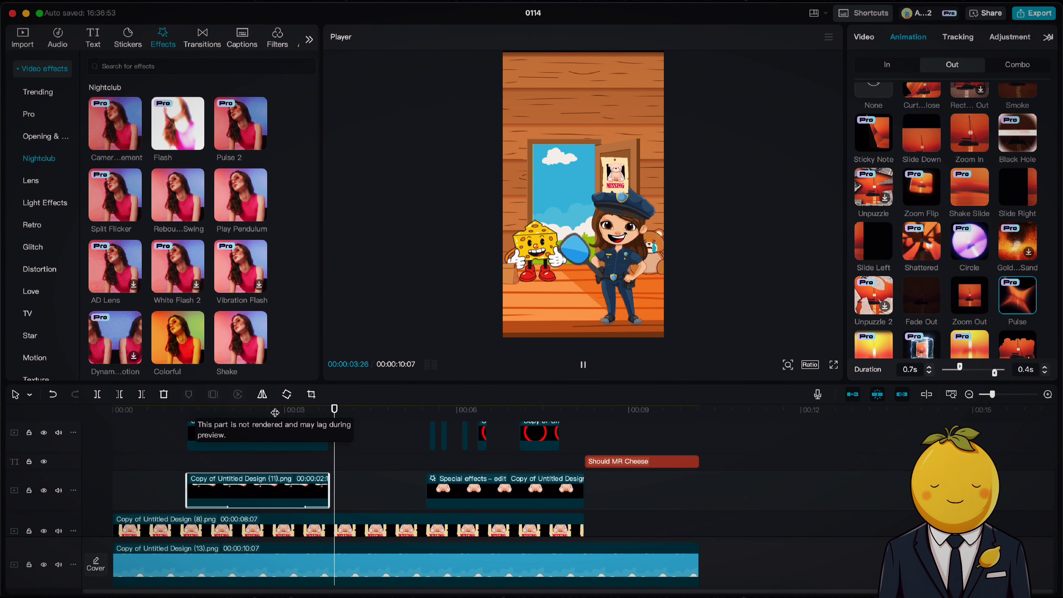
# Step: Apply the Shattered exit animation with a 0.3 s duration to the hand clip, Copy of Untitled Design (12).png, and preview it
pyautogui.click(268, 435)
pyautogui.click(304, 448)
pyautogui.press('space')
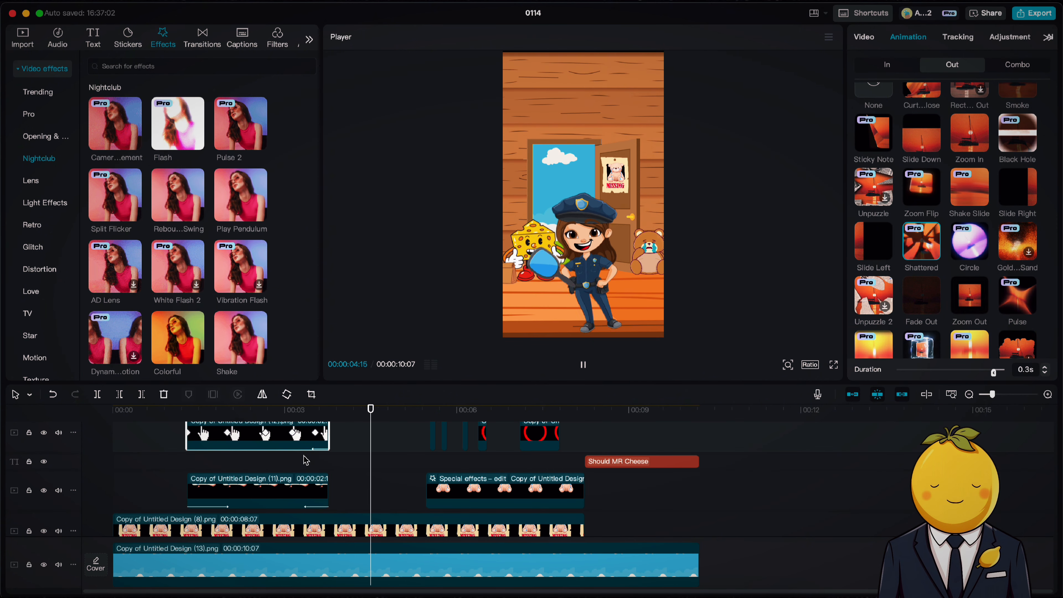
pyautogui.press('space')
# Step: Change the closing title "Should MR Cheese Go To Prison?" to a heavy, wide all-caps font
pyautogui.scroll(1, 628, 472)
pyautogui.click(627, 472)
pyautogui.click(946, 149)
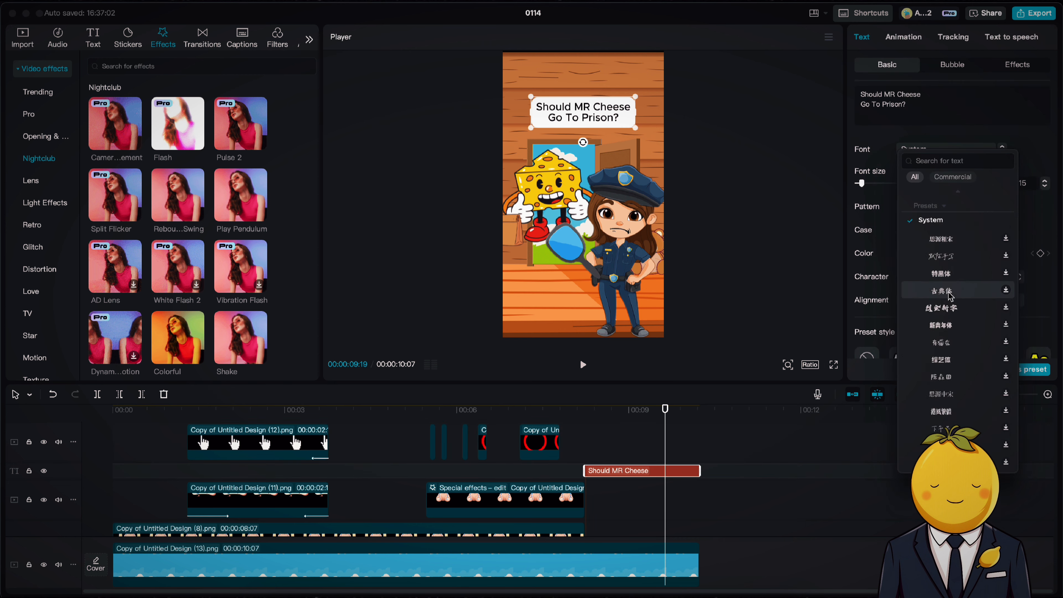
pyautogui.scroll(-10, 949, 296)
pyautogui.click(948, 317)
# Step: Apply the Golden Dust entrance animation to the closing title and scrub through the video to review the animations
pyautogui.click(903, 37)
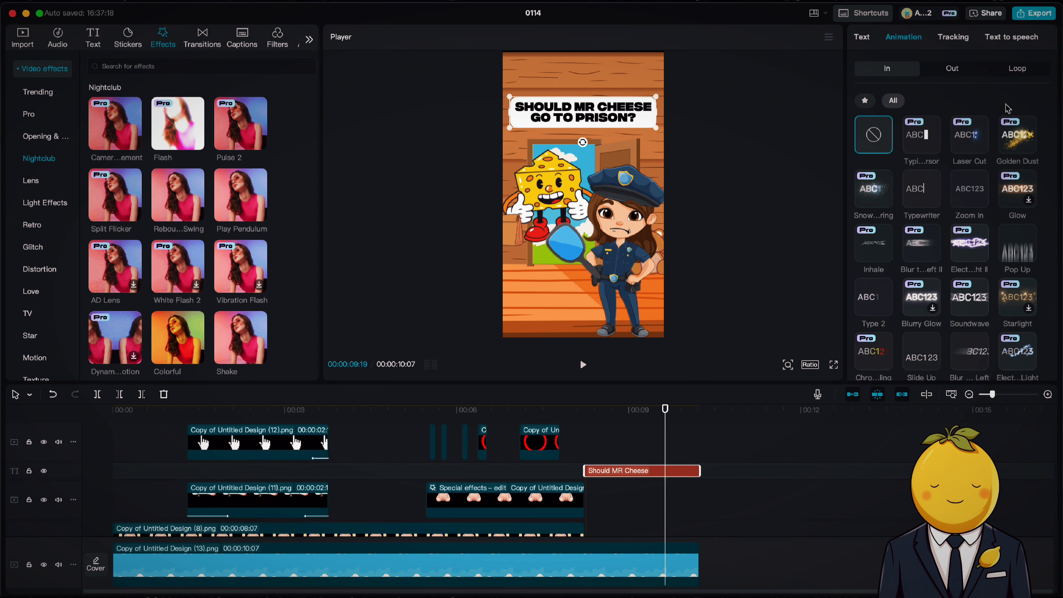
pyautogui.click(1018, 134)
pyautogui.scroll(-5, 646, 482)
pyautogui.moveTo(157, 409); pyautogui.dragTo(641, 409)
pyautogui.scroll(-5, 640, 469)
pyautogui.click(164, 410)
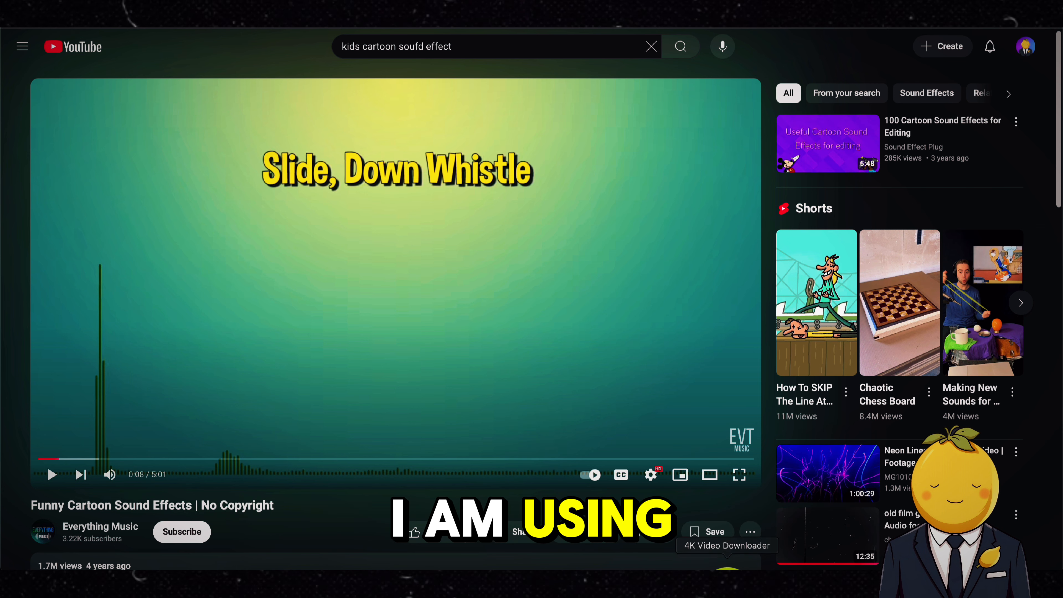
# Step: Switch to 4K Video Downloader and download the YouTube audio of Funny Cartoon Sound Effects | No Copyright
pyautogui.click(727, 570)
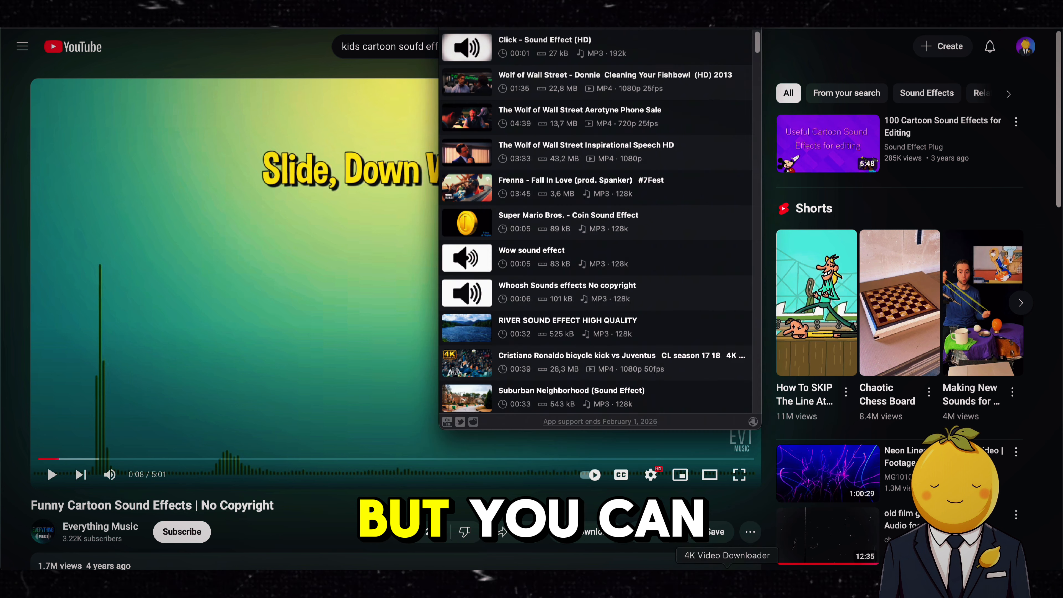
pyautogui.click(728, 297)
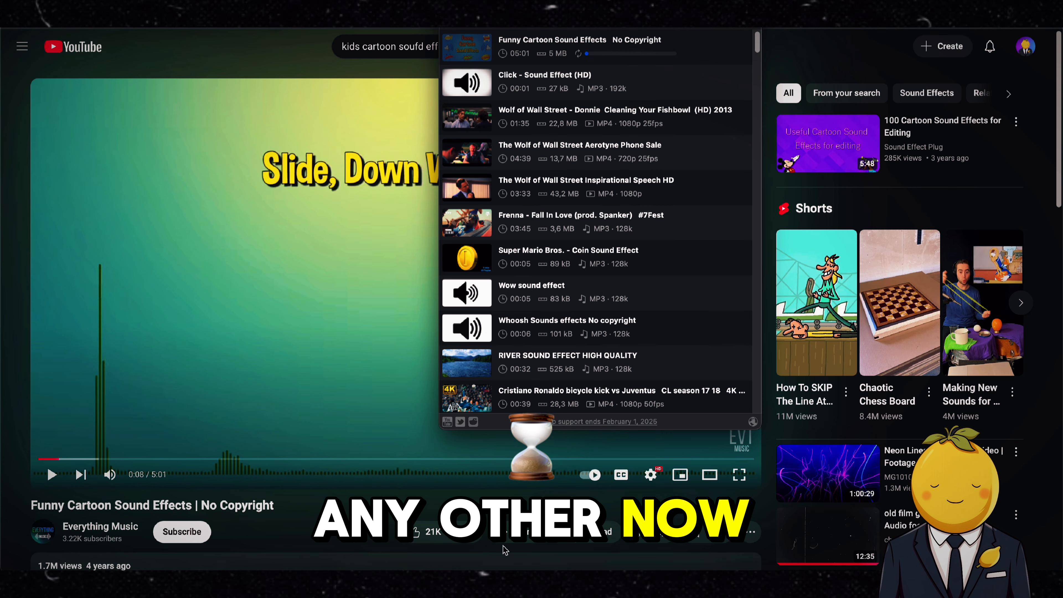
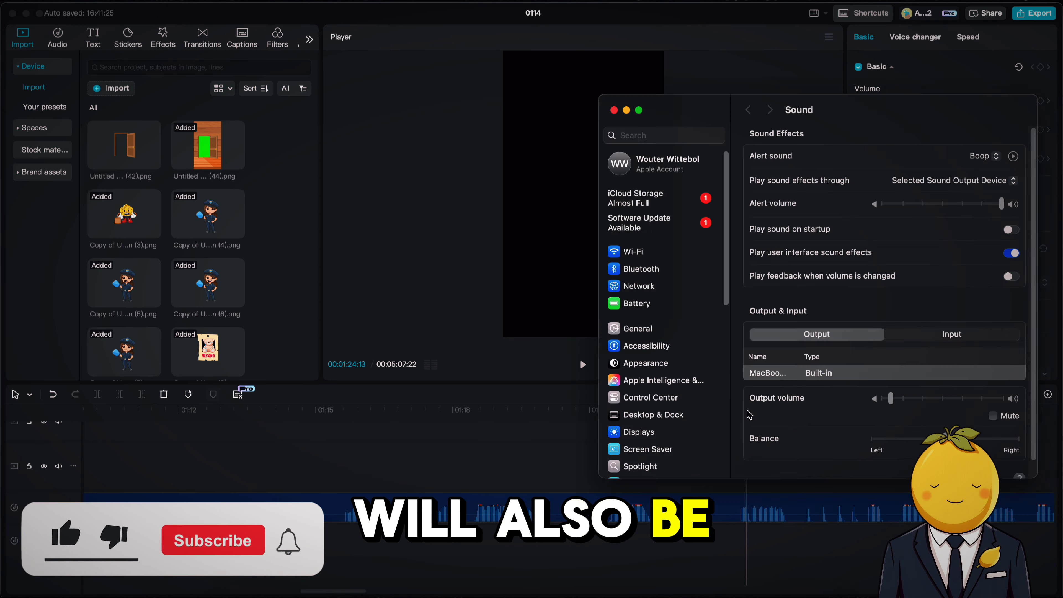
# Step: Switch to the YouTube Studio audio library and preview the music track Brand New Baby Girl
pyautogui.click(639, 243)
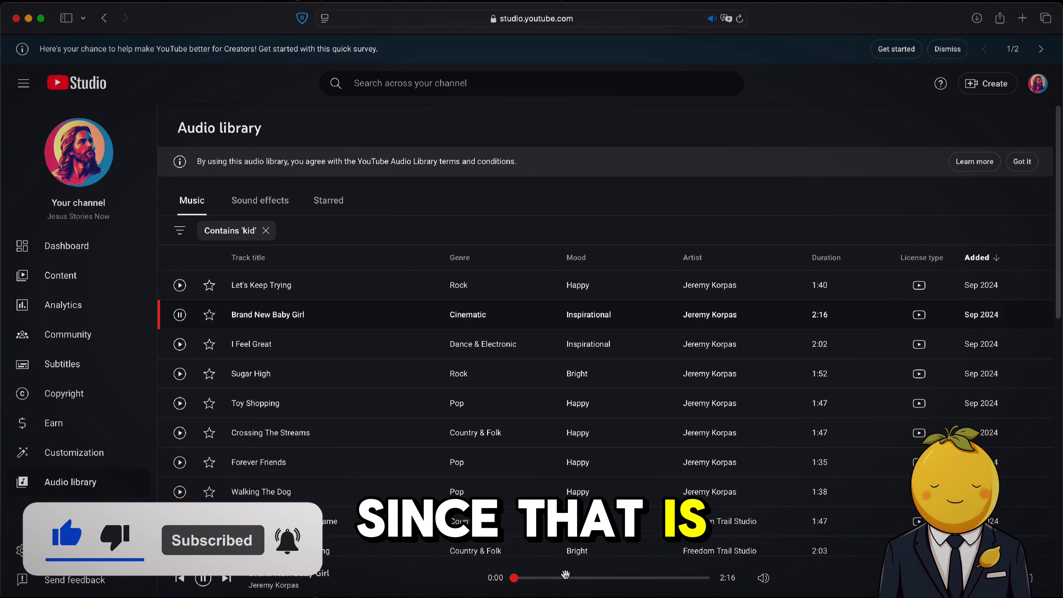
pyautogui.click(578, 577)
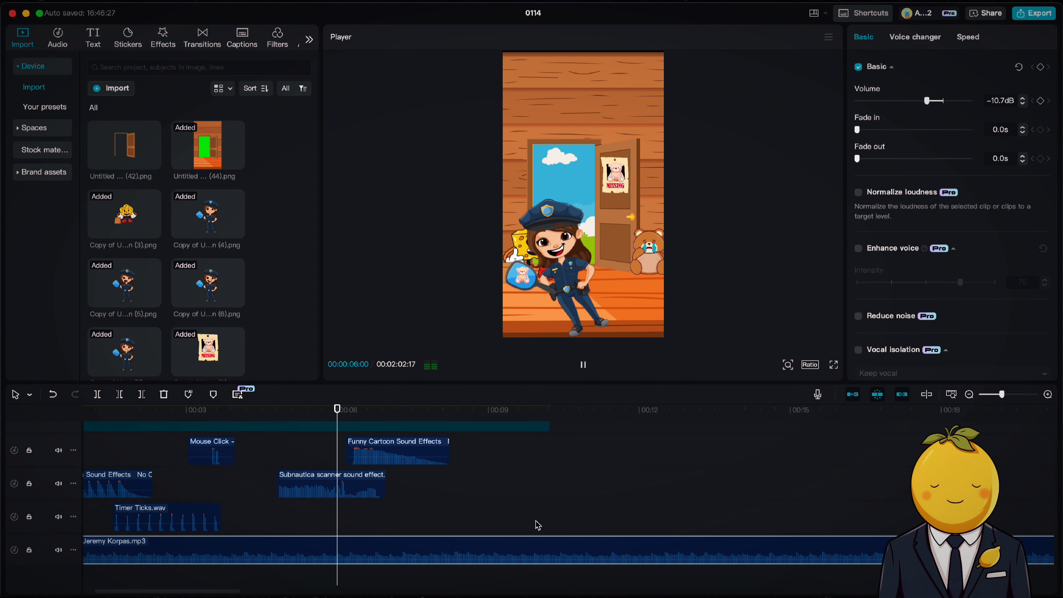
# Step: Play the video with its sound effects and background music in CapCut, and stop at 00:00:09:27
pyautogui.hscroll(3, 538, 525)
pyautogui.scroll(1, 538, 525)
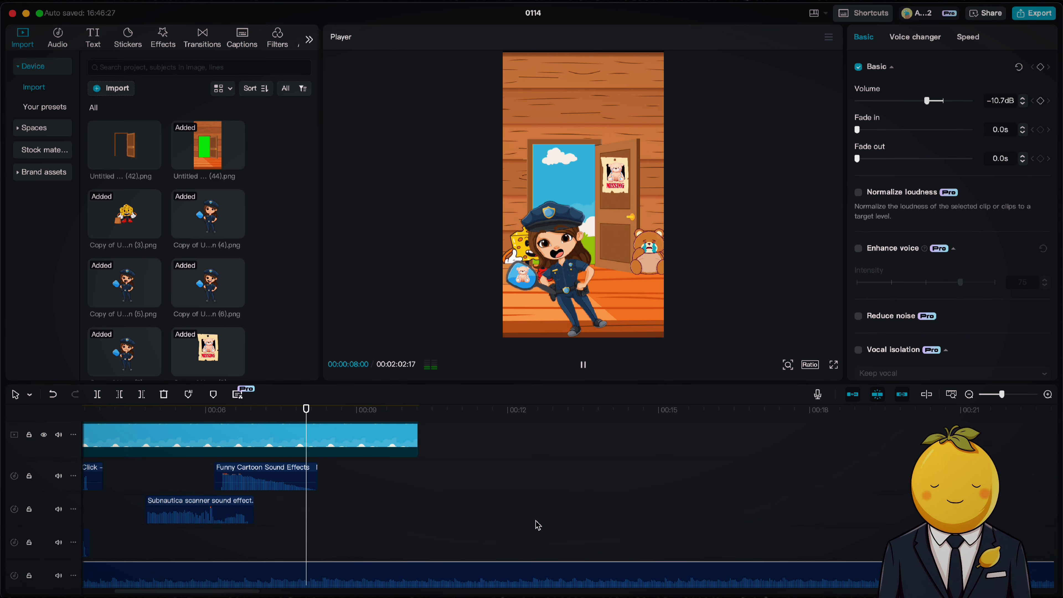
pyautogui.scroll(-1, 534, 524)
pyautogui.click(402, 420)
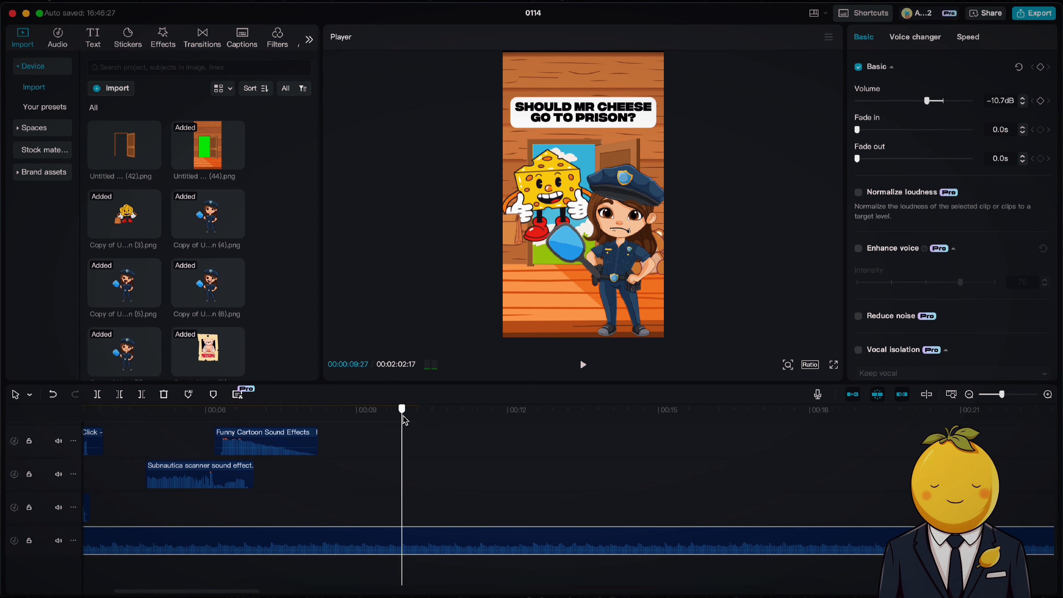
pyautogui.scroll(1, 404, 420)
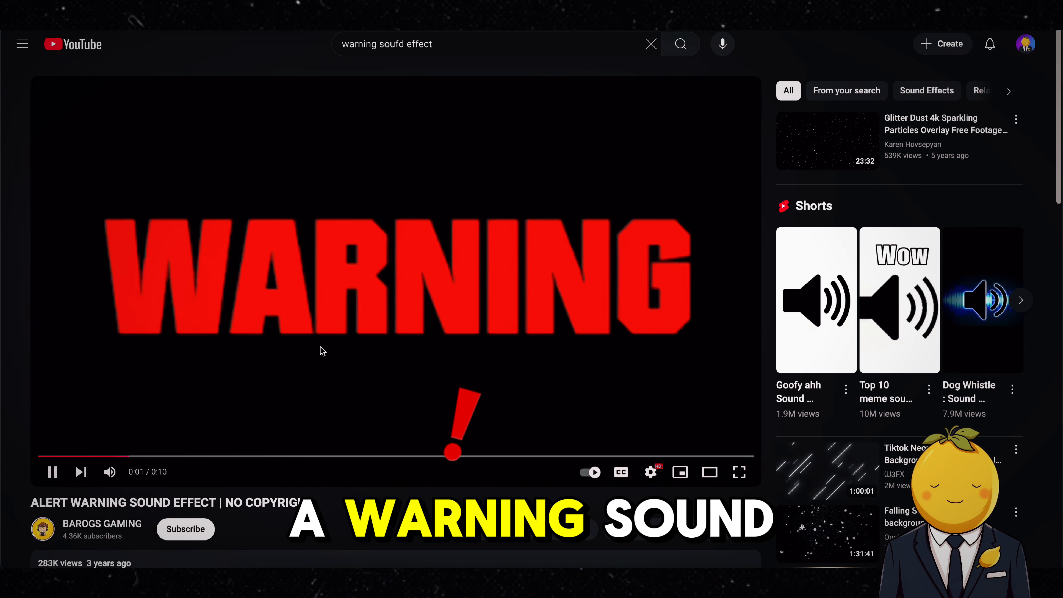
# Step: Pause the YouTube video ALERT WARNING SOUND EFFECT | NO COPYRIGHT and open 4K Video Downloader to save its audio
pyautogui.click(320, 351)
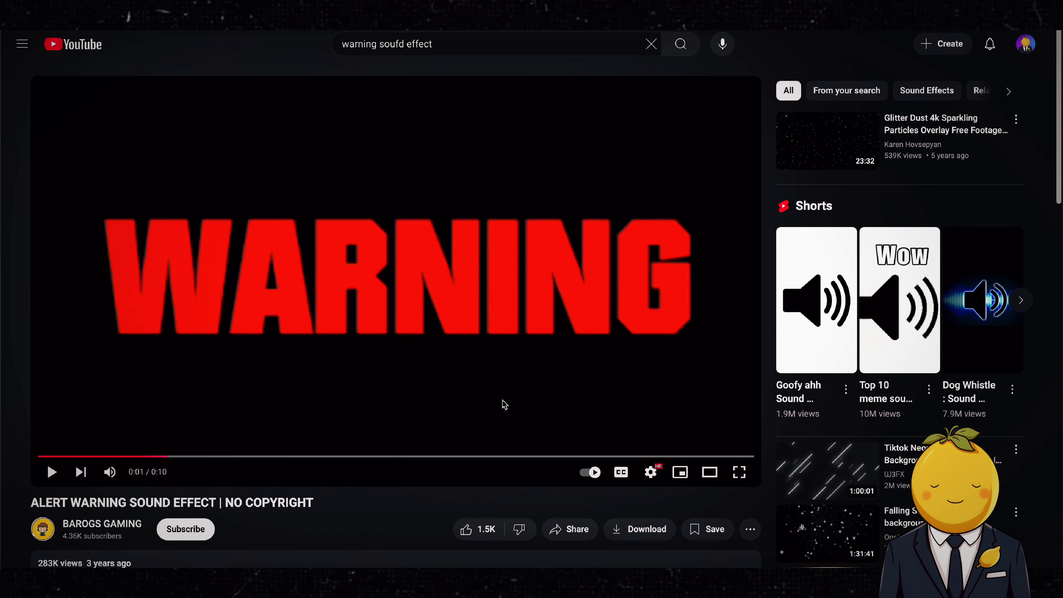
pyautogui.click(727, 580)
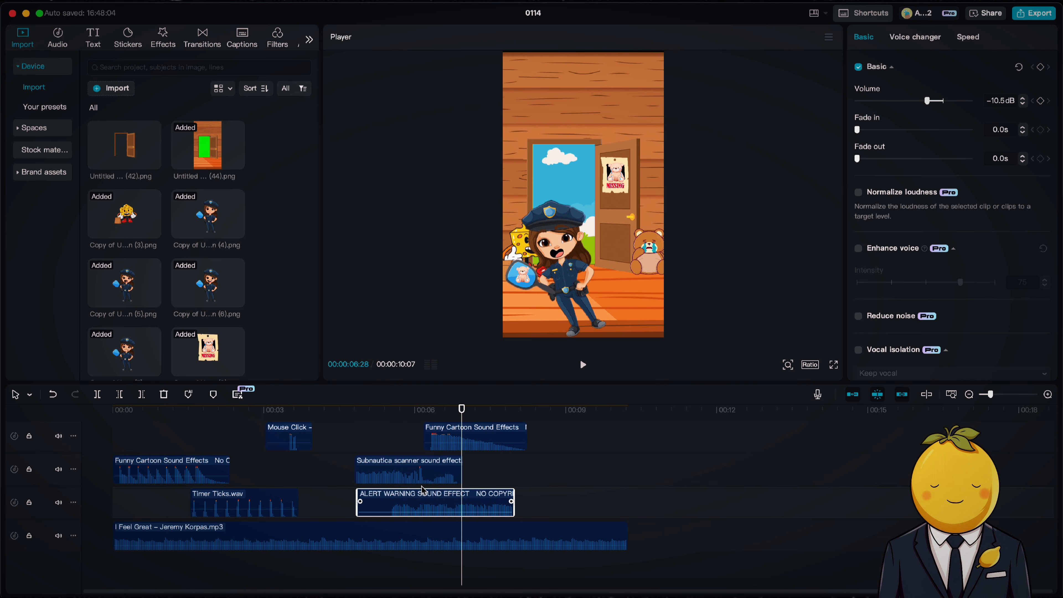
# Step: Play the video and adjust the ALERT WARNING SOUND EFFECT clip's volume to about -5.8 dB
pyautogui.press('space')
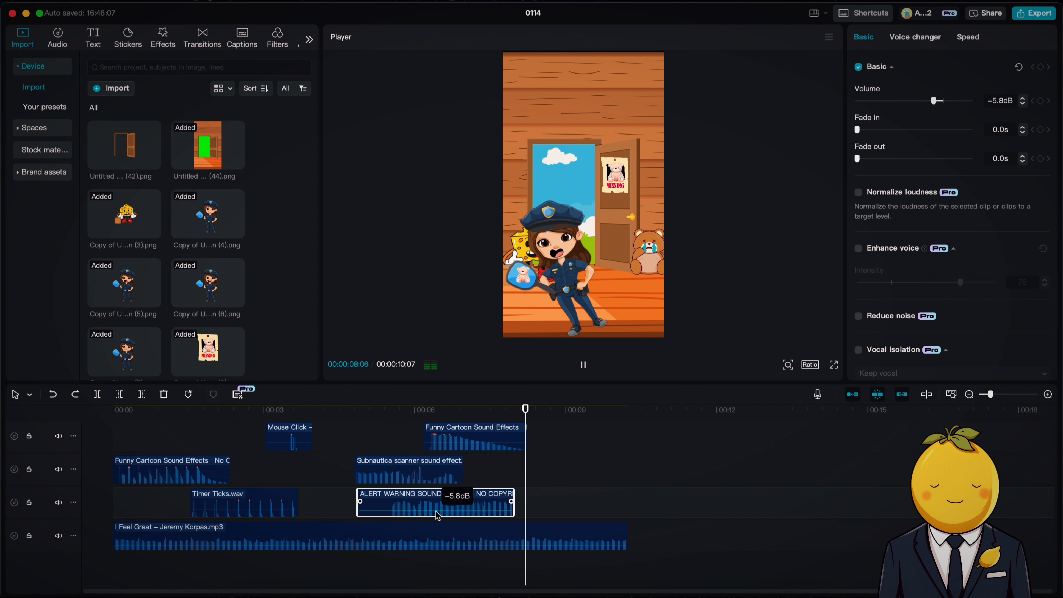
pyautogui.moveTo(437, 516); pyautogui.dragTo(438, 518)
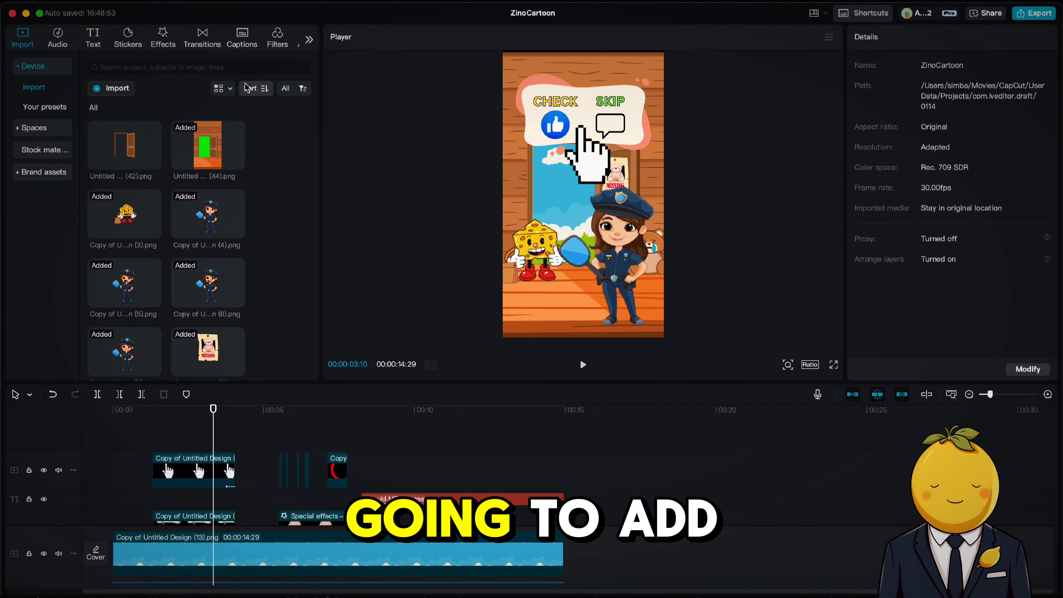
# Step: Add the Clear II filter above the clips at intensity 50 and stretch it over the whole video
pyautogui.click(270, 44)
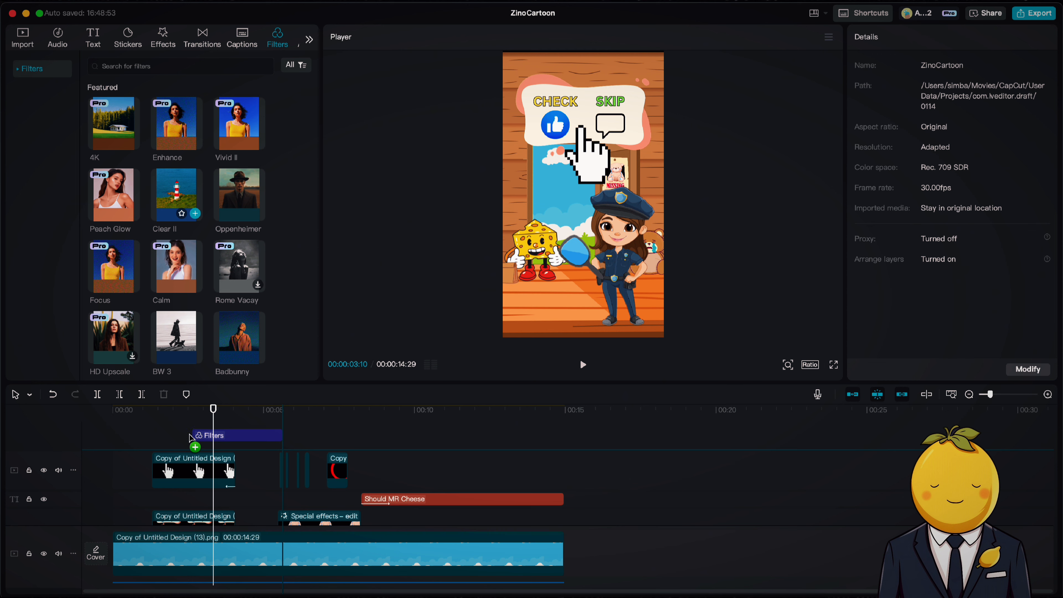
pyautogui.moveTo(189, 438); pyautogui.dragTo(190, 439)
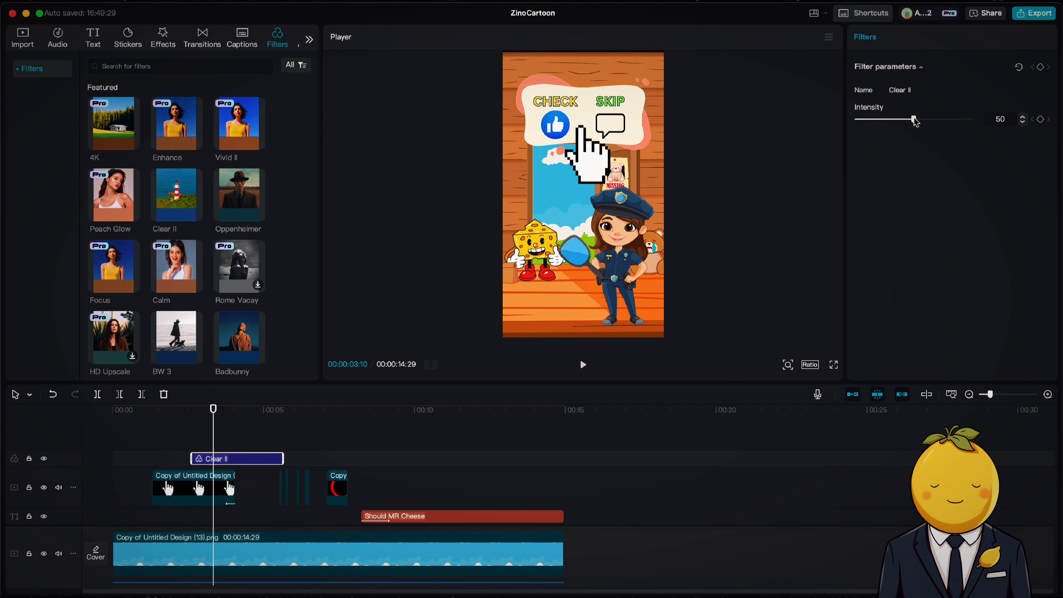
pyautogui.moveTo(194, 459); pyautogui.dragTo(112, 458)
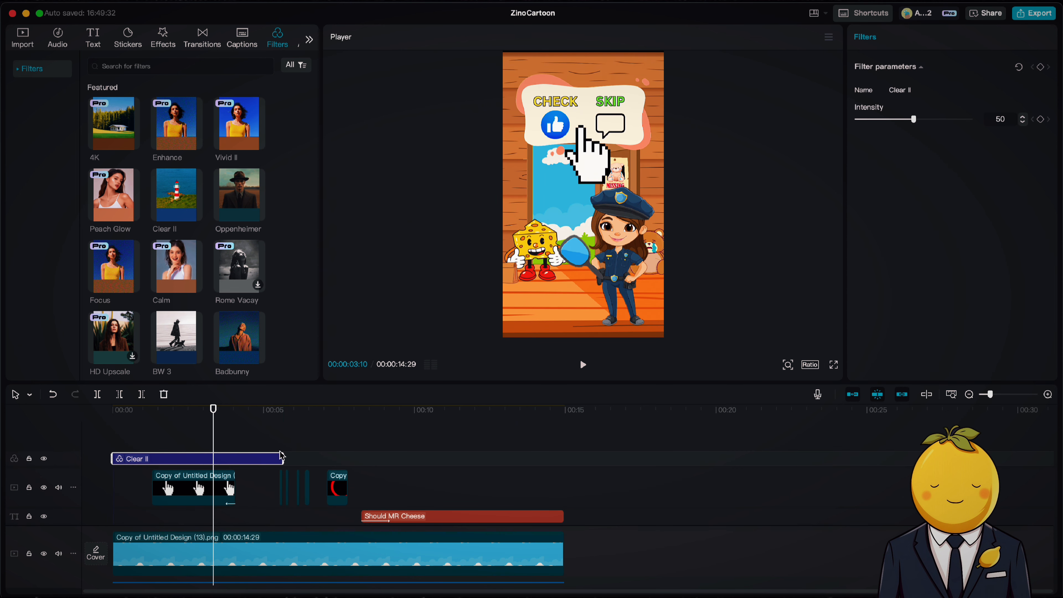
pyautogui.moveTo(283, 459); pyautogui.dragTo(561, 457)
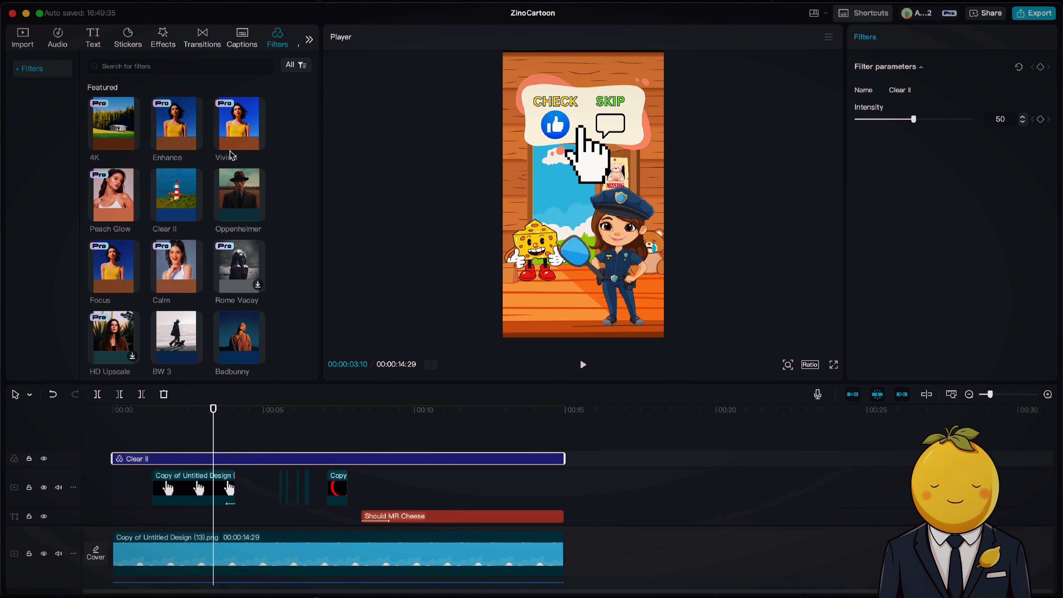
# Step: Add the Center Light filter above Clear II, set its intensity to 12 and stretch it over the whole video
pyautogui.scroll(-3, 233, 188)
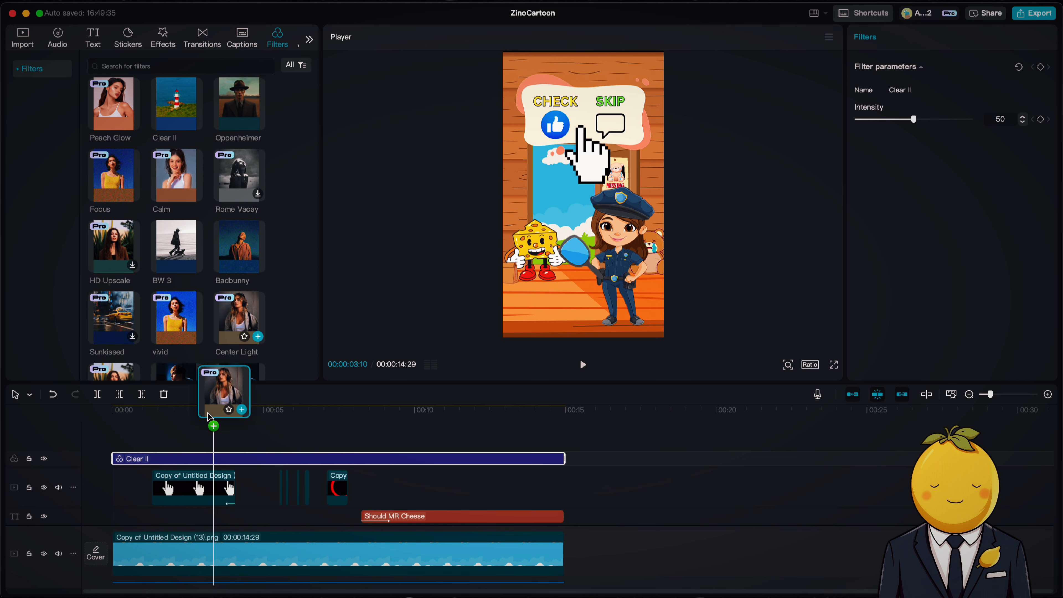
pyautogui.moveTo(191, 443); pyautogui.dragTo(191, 443)
pyautogui.moveTo(931, 123); pyautogui.dragTo(839, 124)
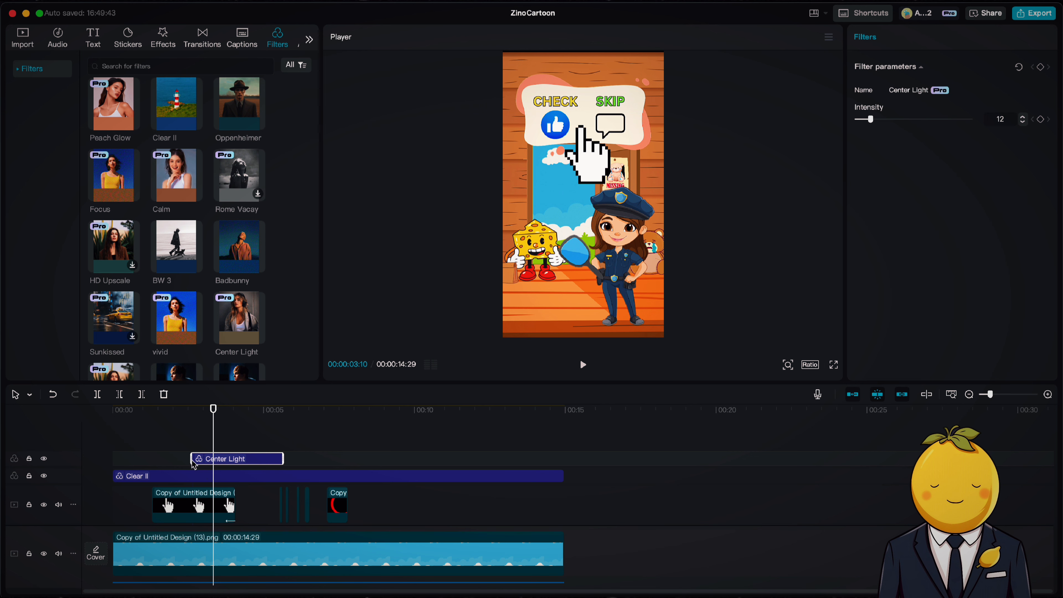
pyautogui.moveTo(192, 458); pyautogui.dragTo(112, 459)
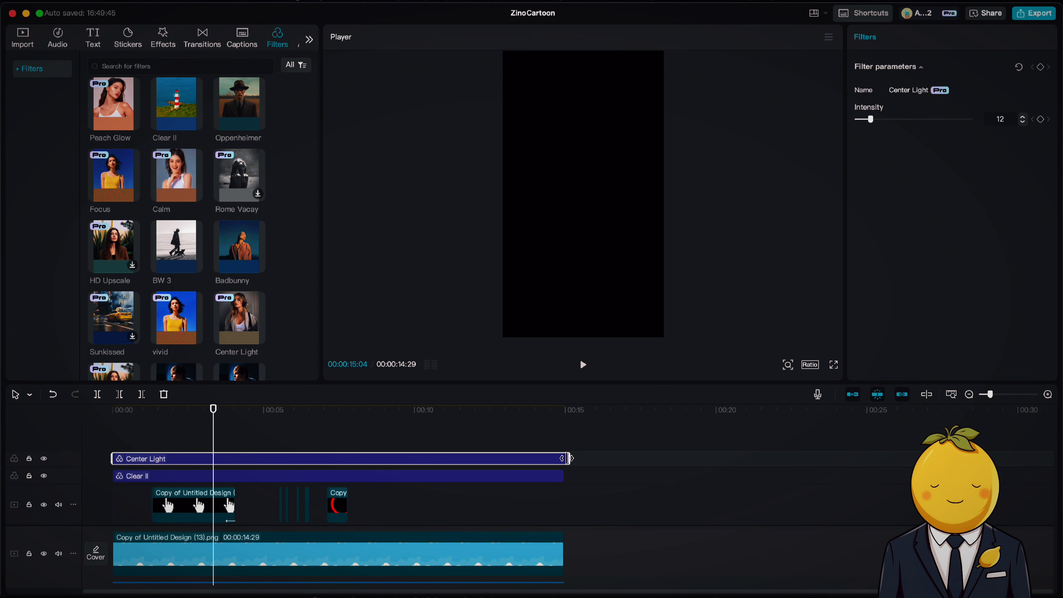